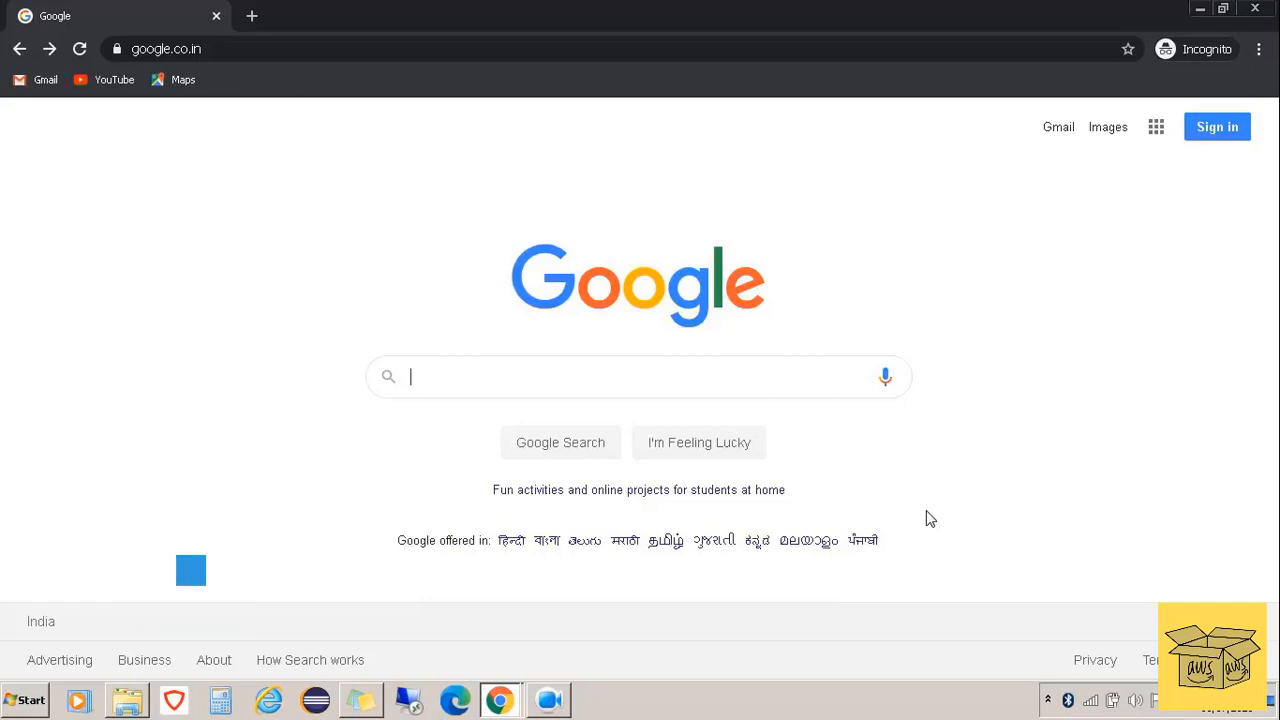
Search Google for 'profreehost' using the autocomplete suggestion
click(659, 378)
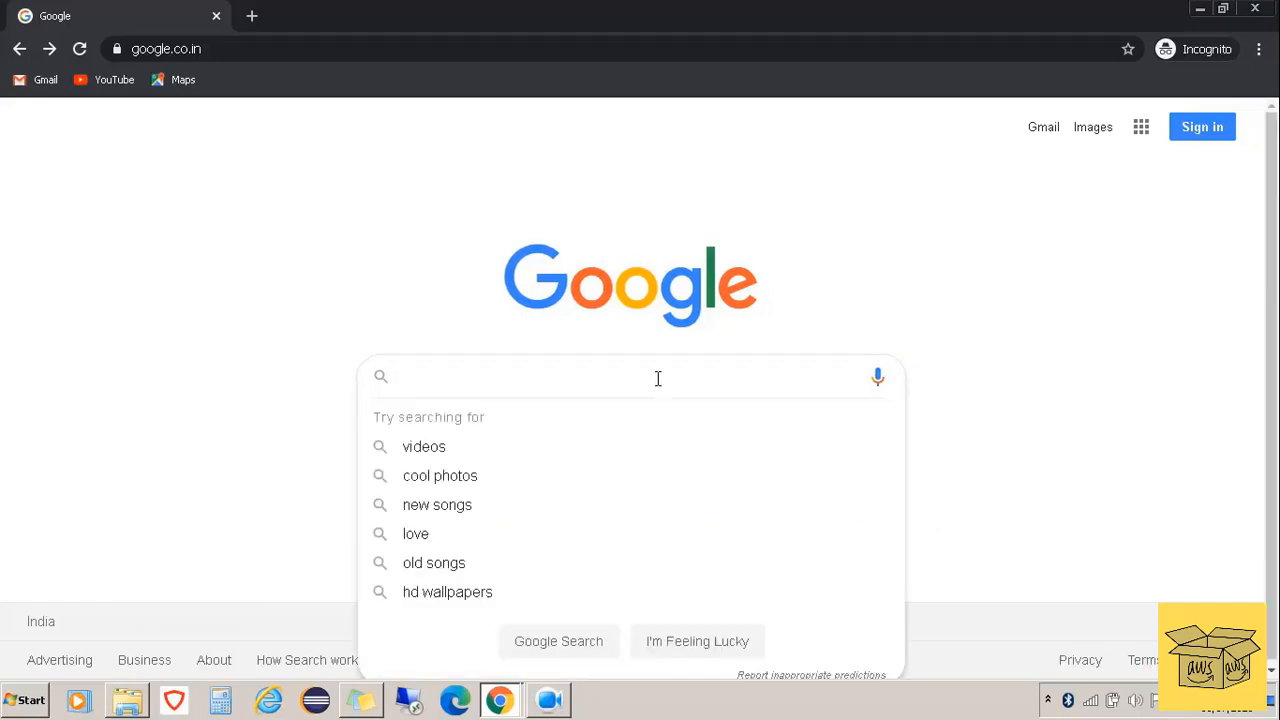
text(pro)
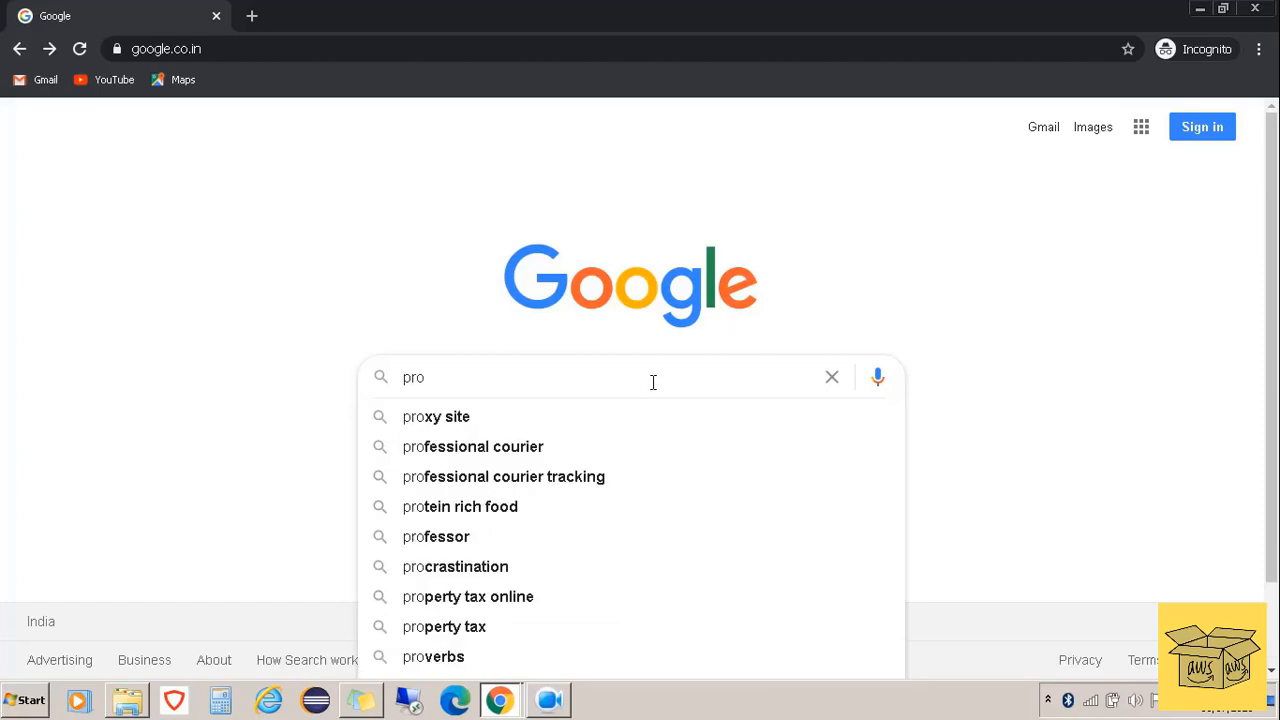
text(fre)
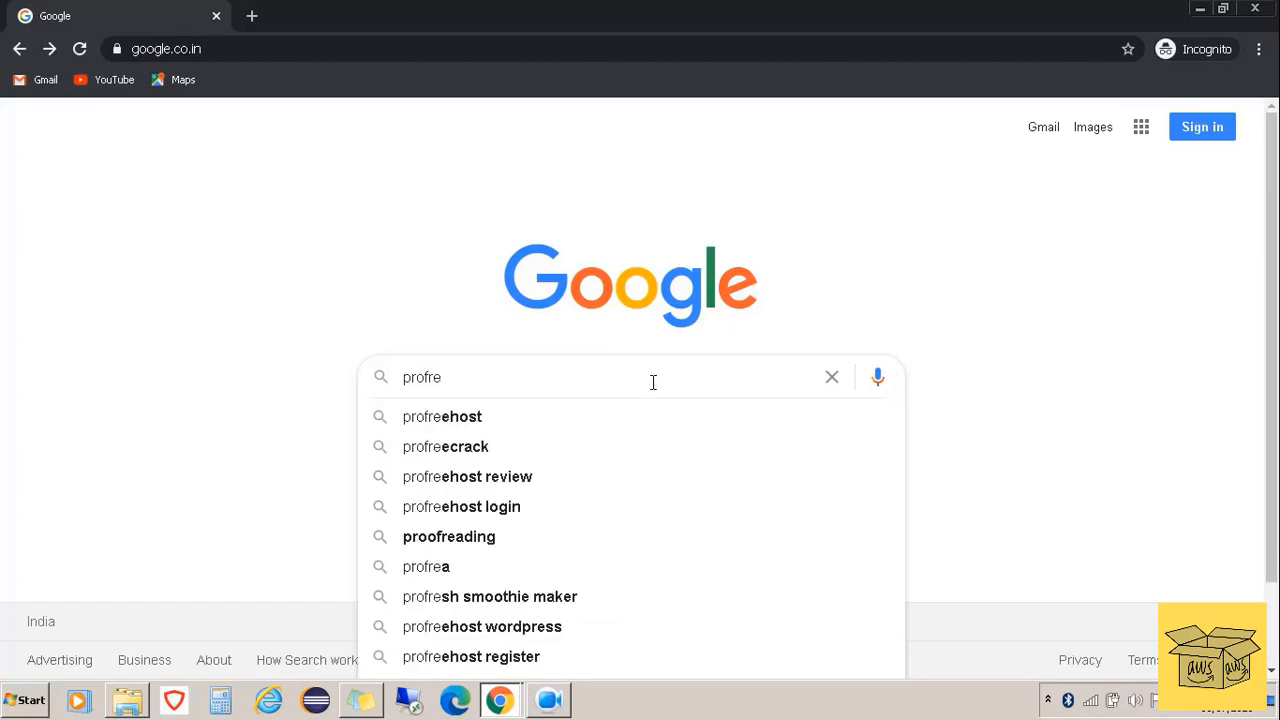
click(475, 418)
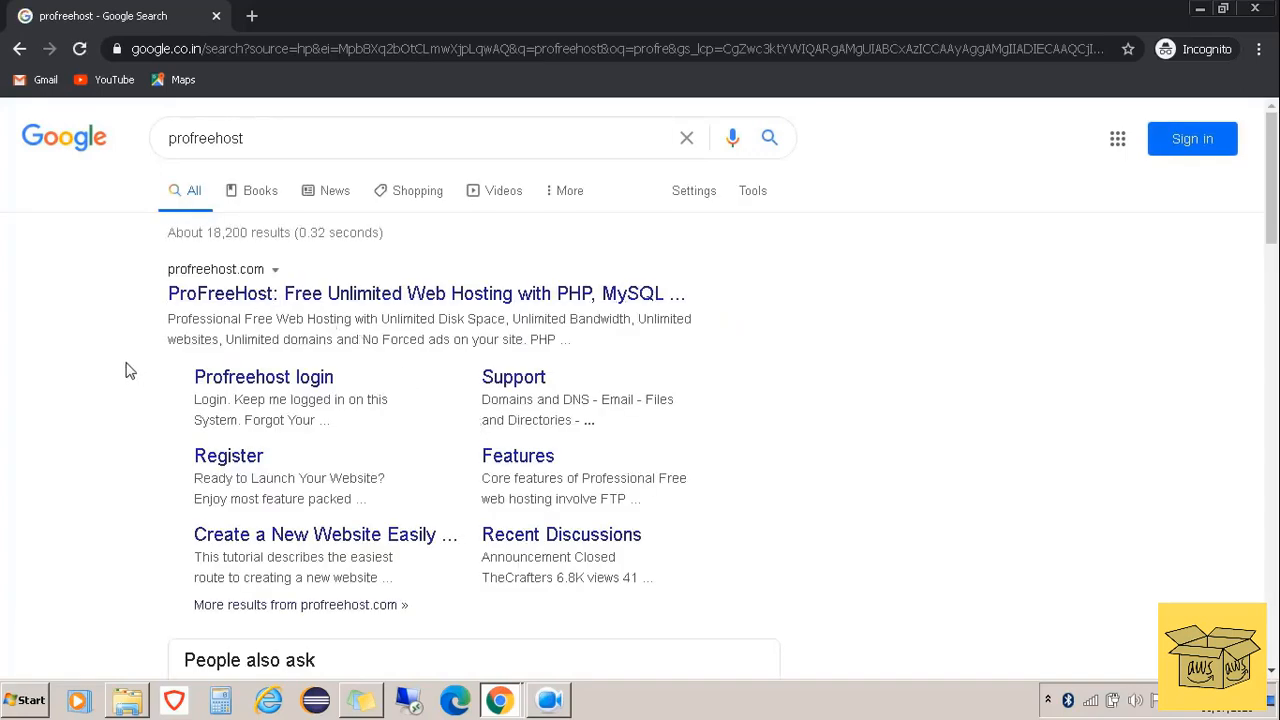
Visit the ProFreeHost site, accept the cookie notice, and go to its Register Now page
click(234, 293)
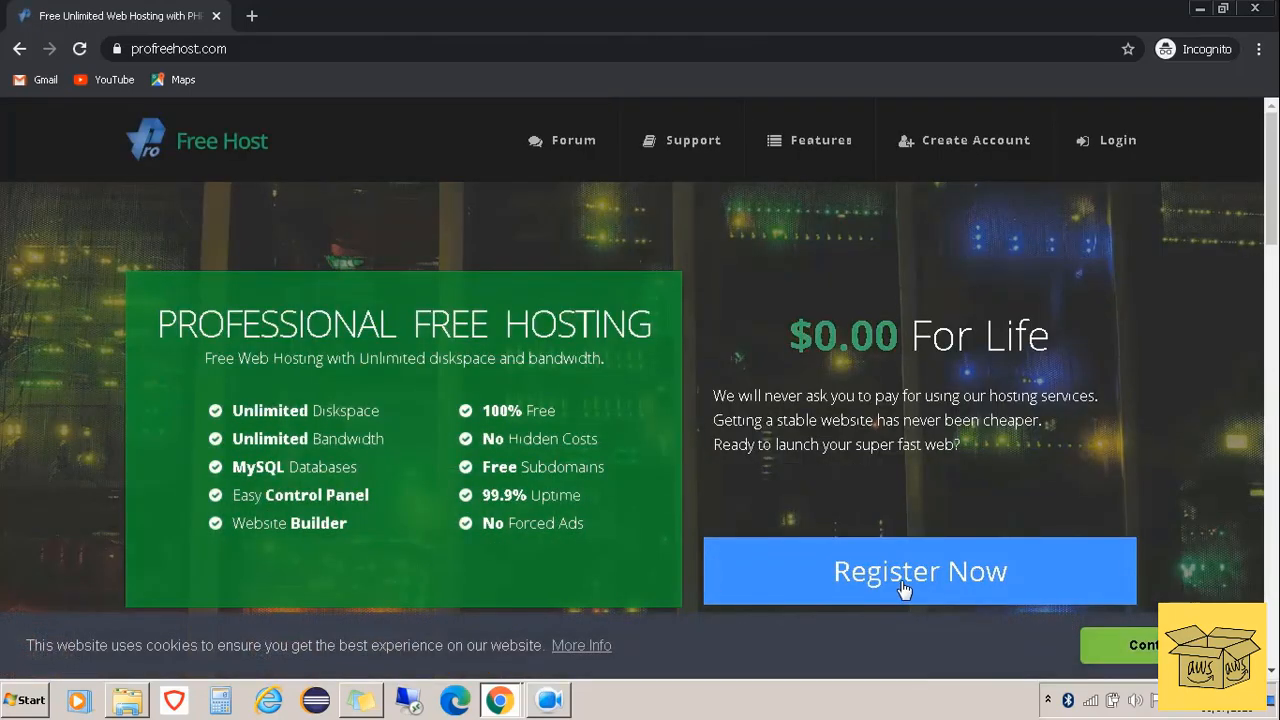
click(1118, 645)
click(938, 578)
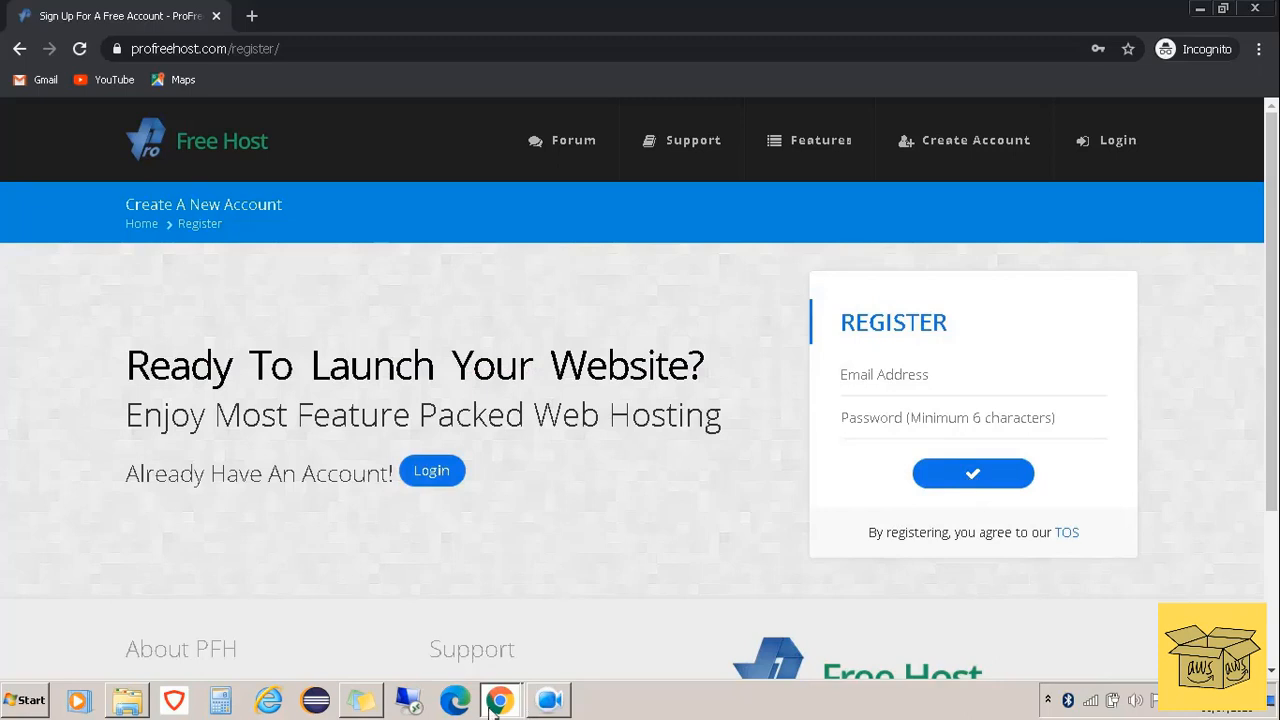
Check the Gmail Account Activation email, then return to the Client Area - ProFreeHost tab
click(514, 649)
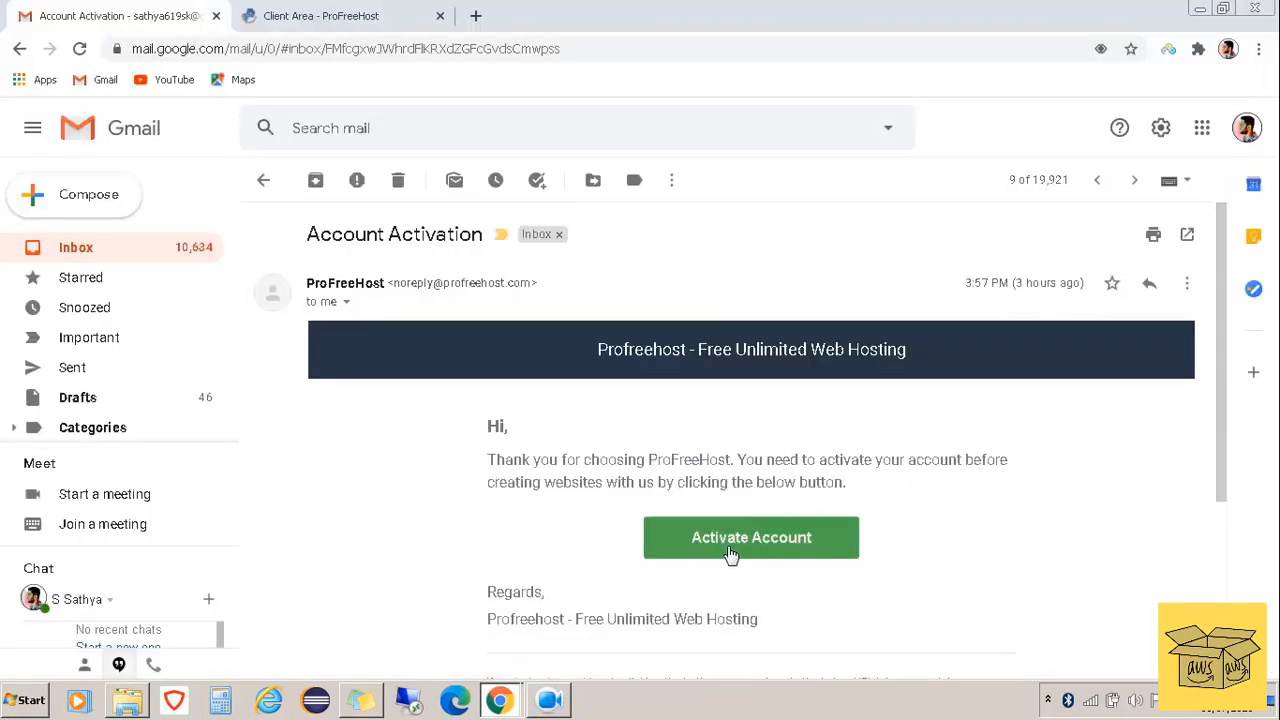
click(324, 12)
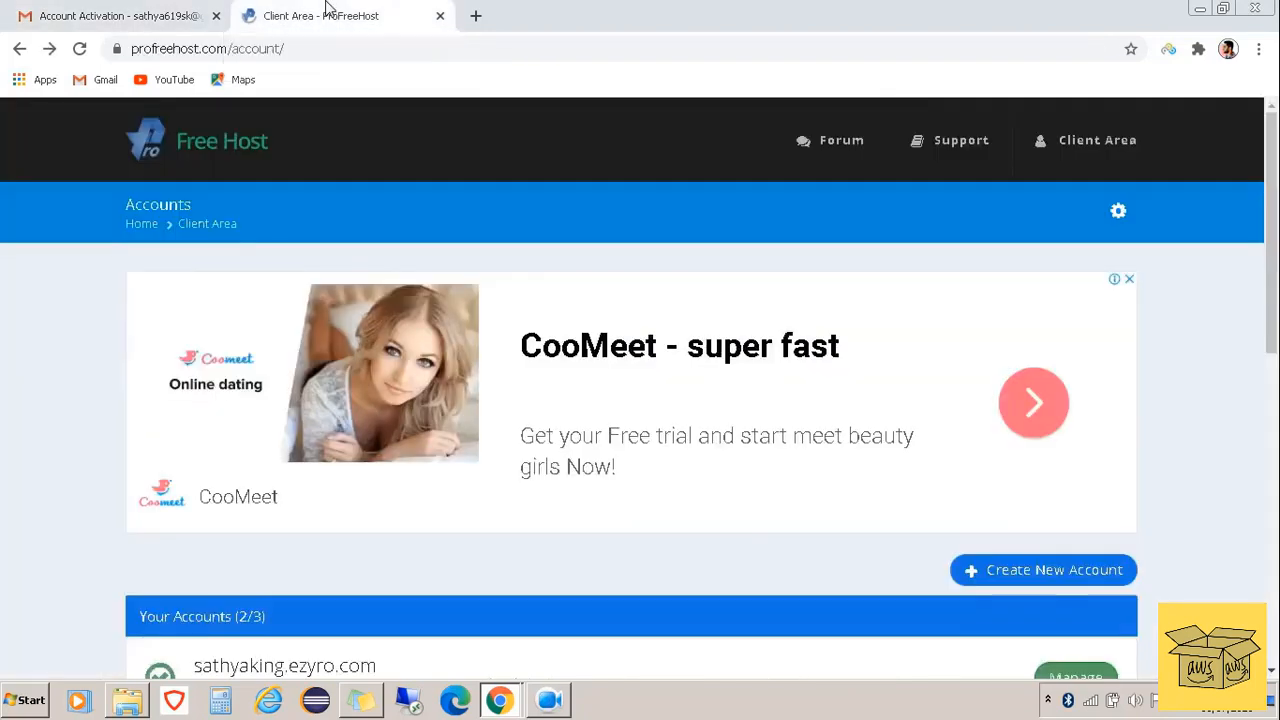
Create a new account with a chosen website name on the free unaux.com domain
click(1052, 580)
scroll(723, 594, down, 2)
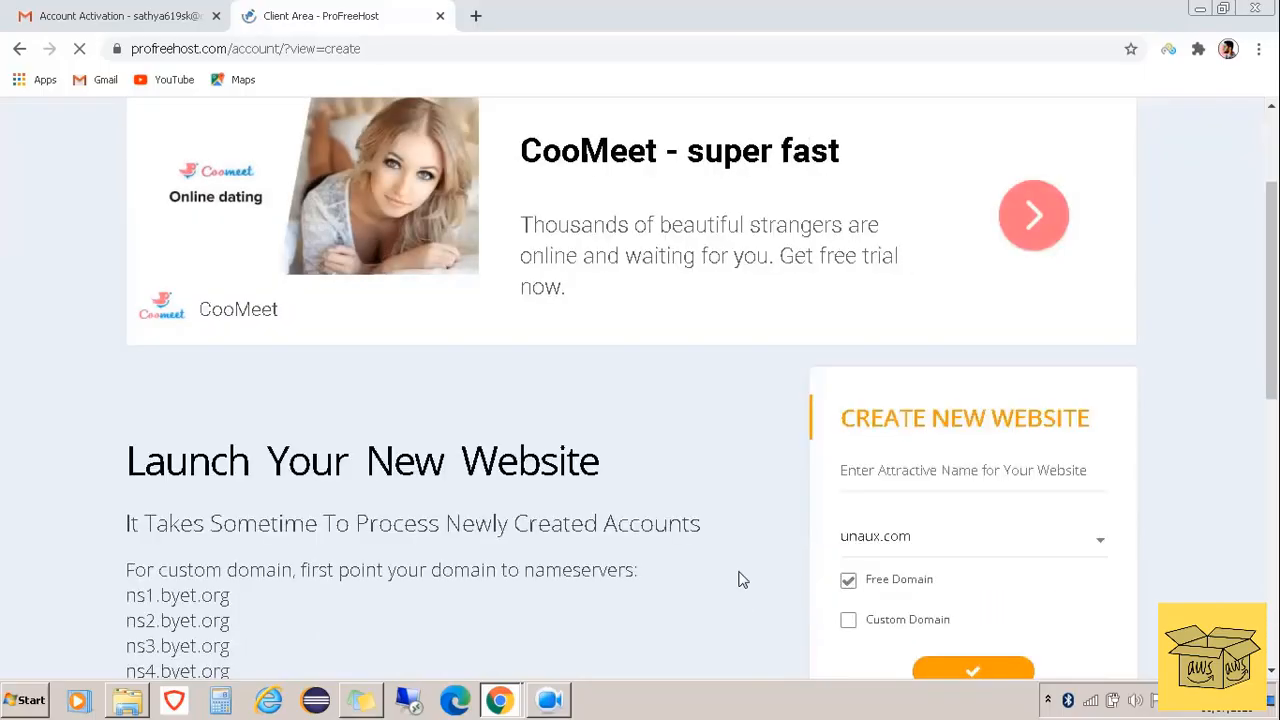
click(910, 480)
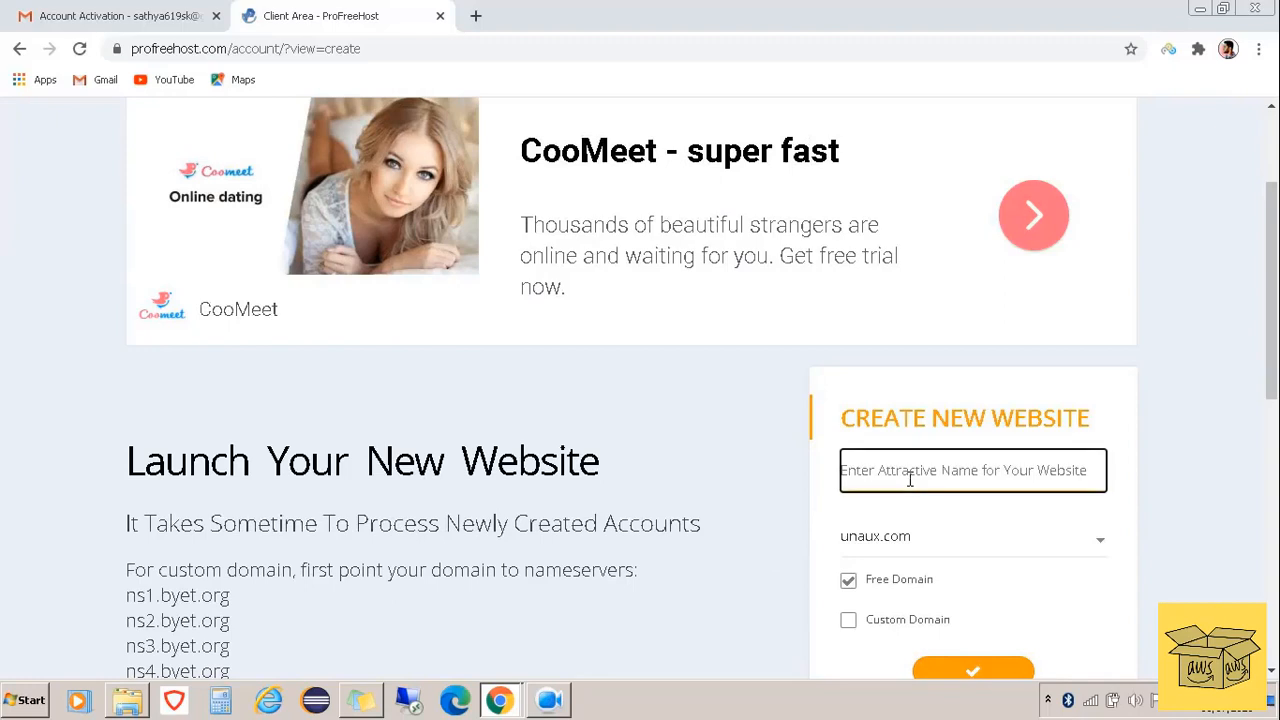
text(sat)
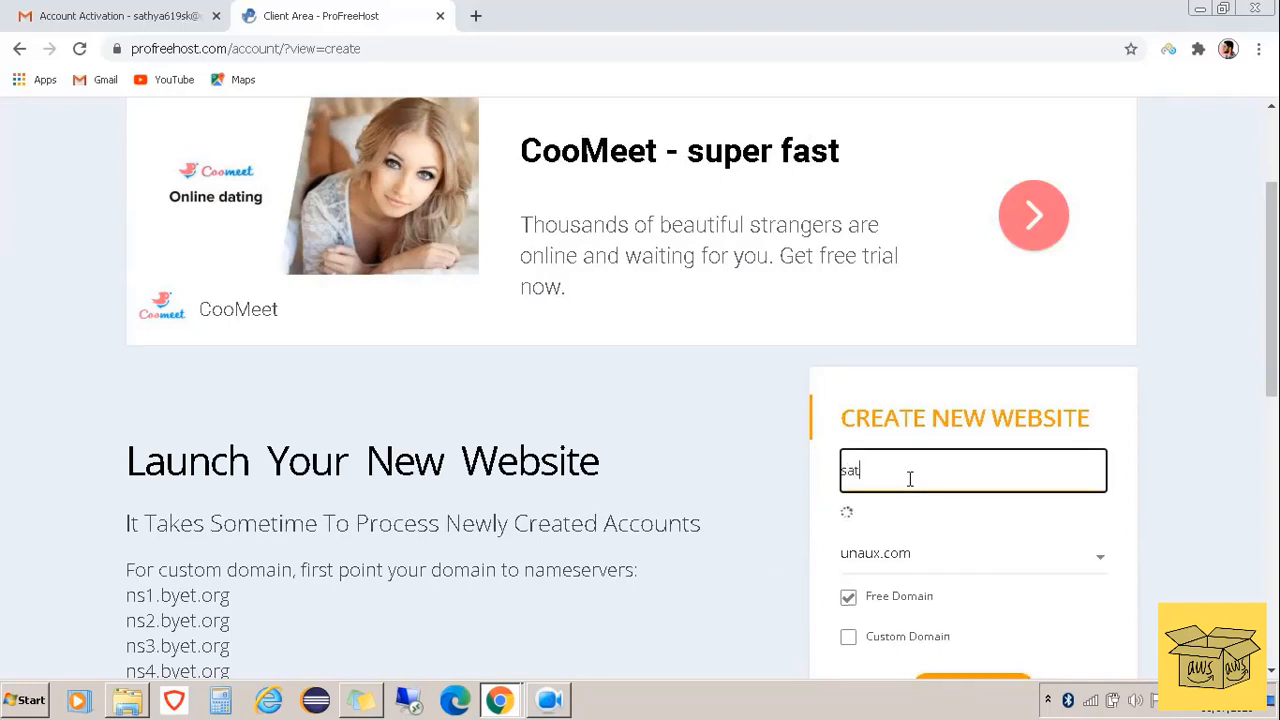
text(hyassk)
scroll(764, 523, down, 1)
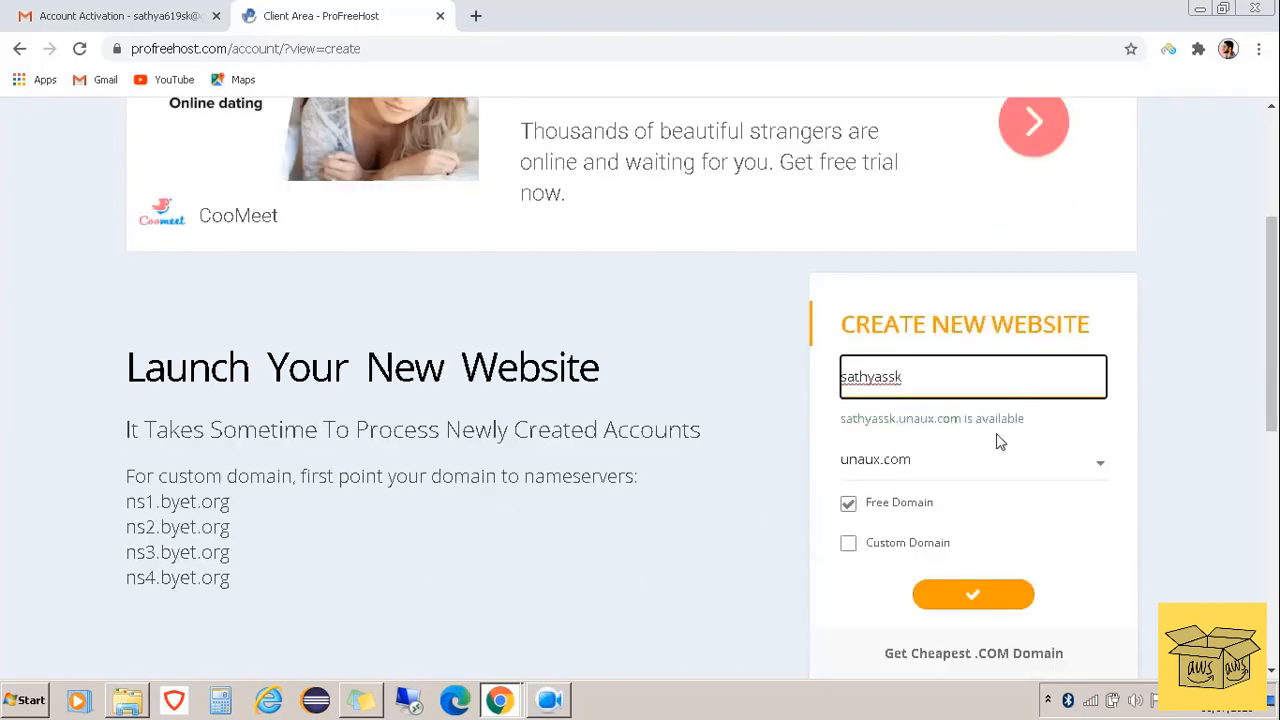
click(1007, 601)
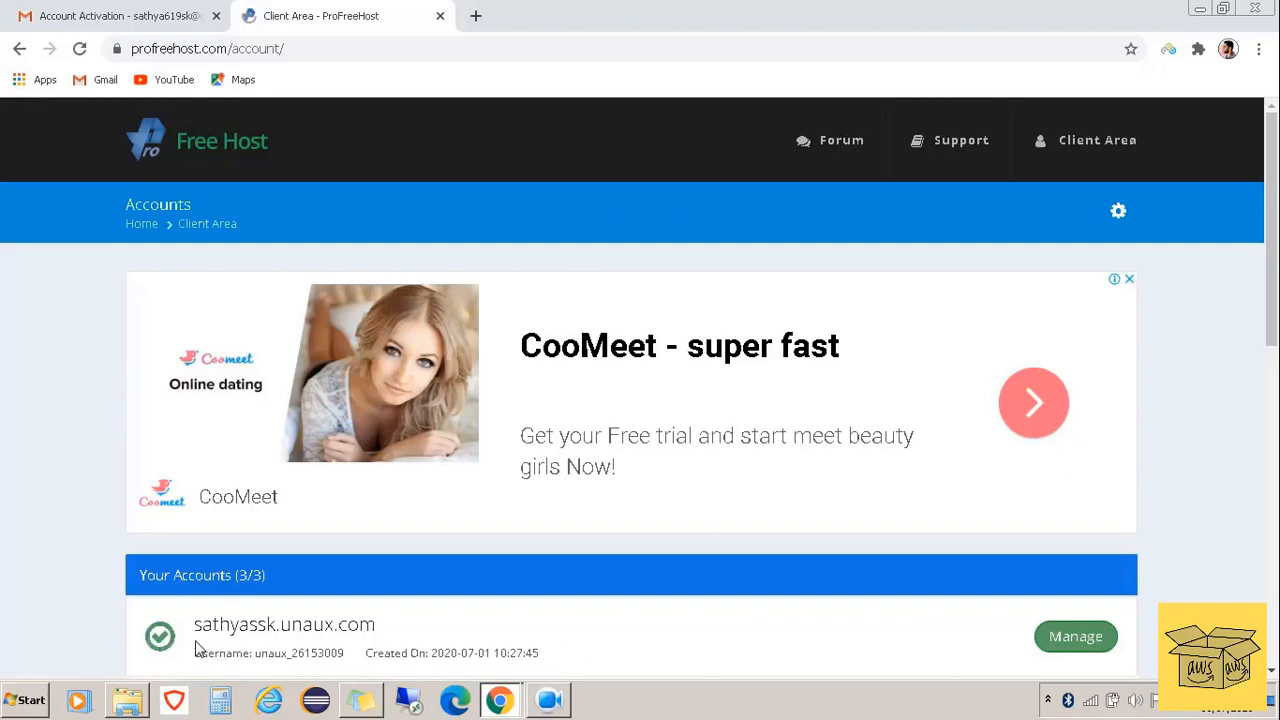
Open the new unaux.com account's Control Panel, approving service emails, and scroll to Software
click(1078, 642)
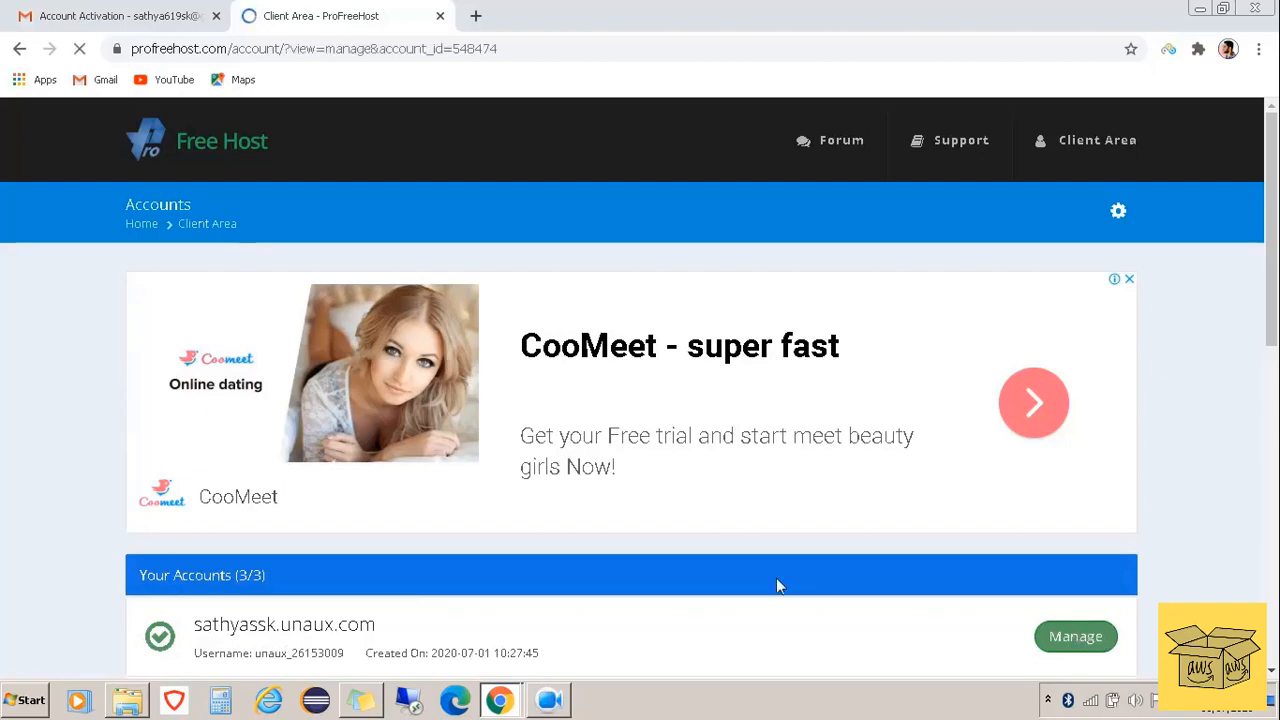
scroll(898, 450, down, 2)
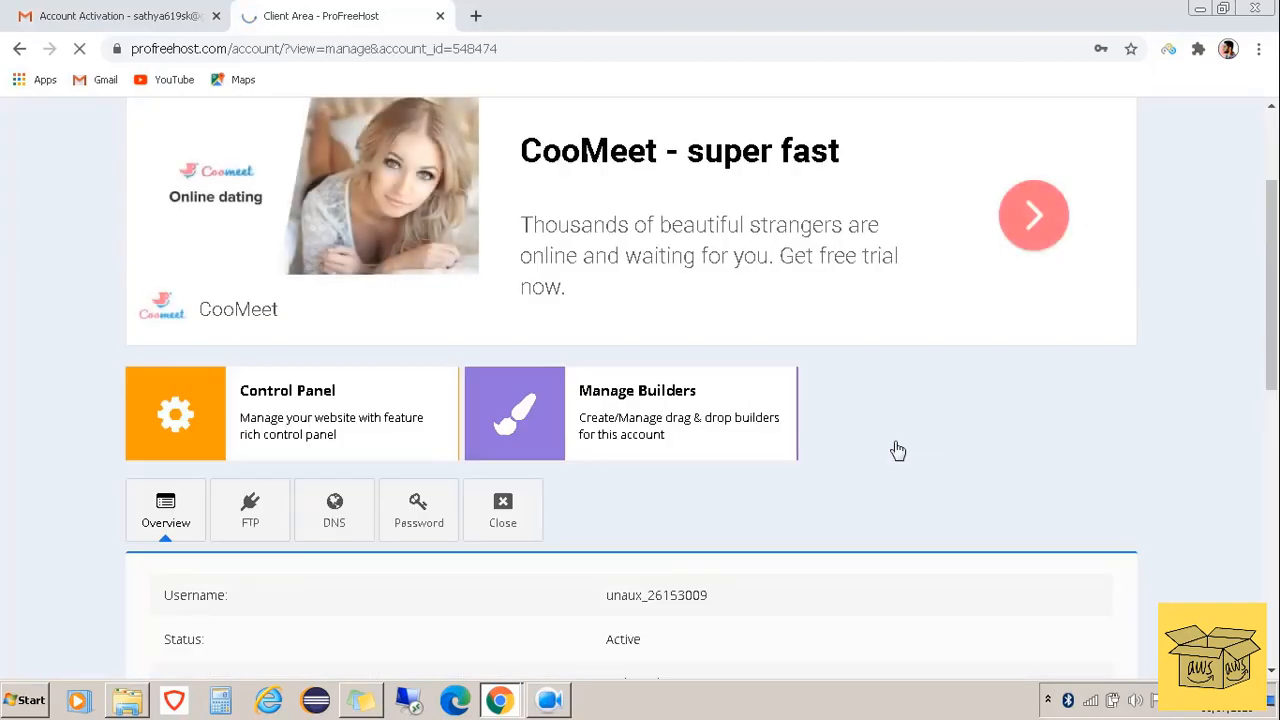
scroll(898, 450, up, 1)
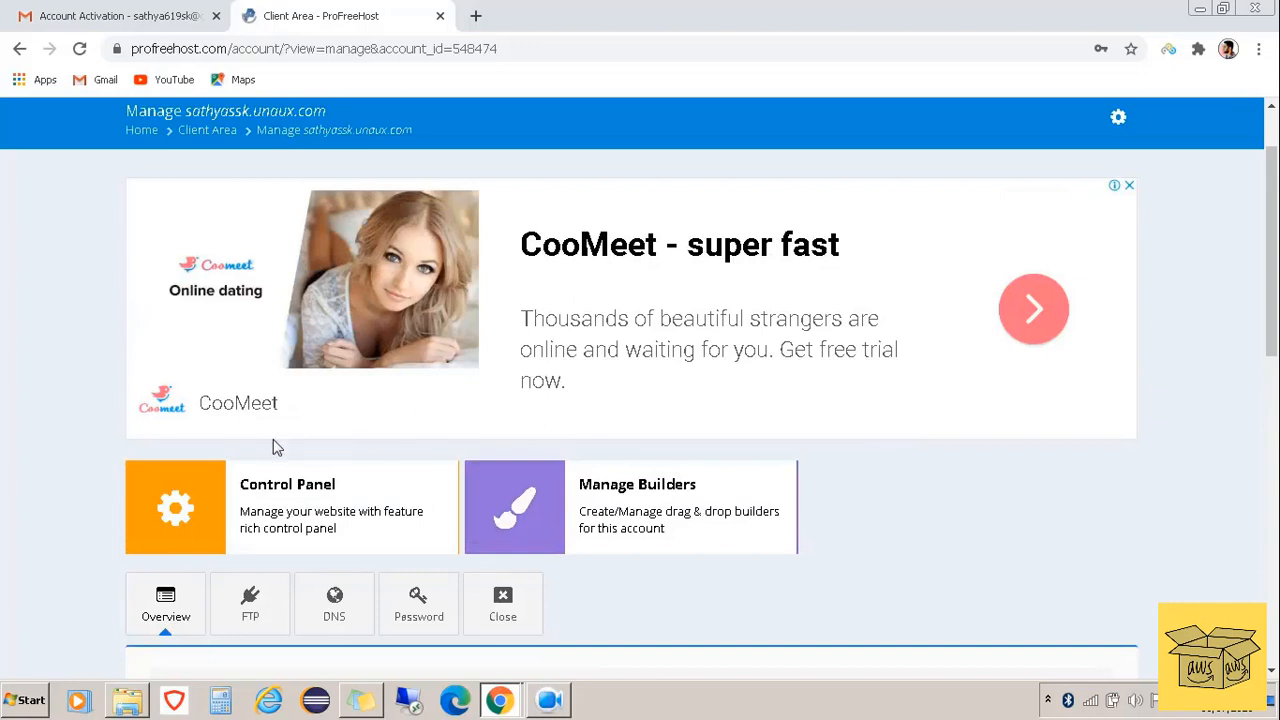
click(286, 507)
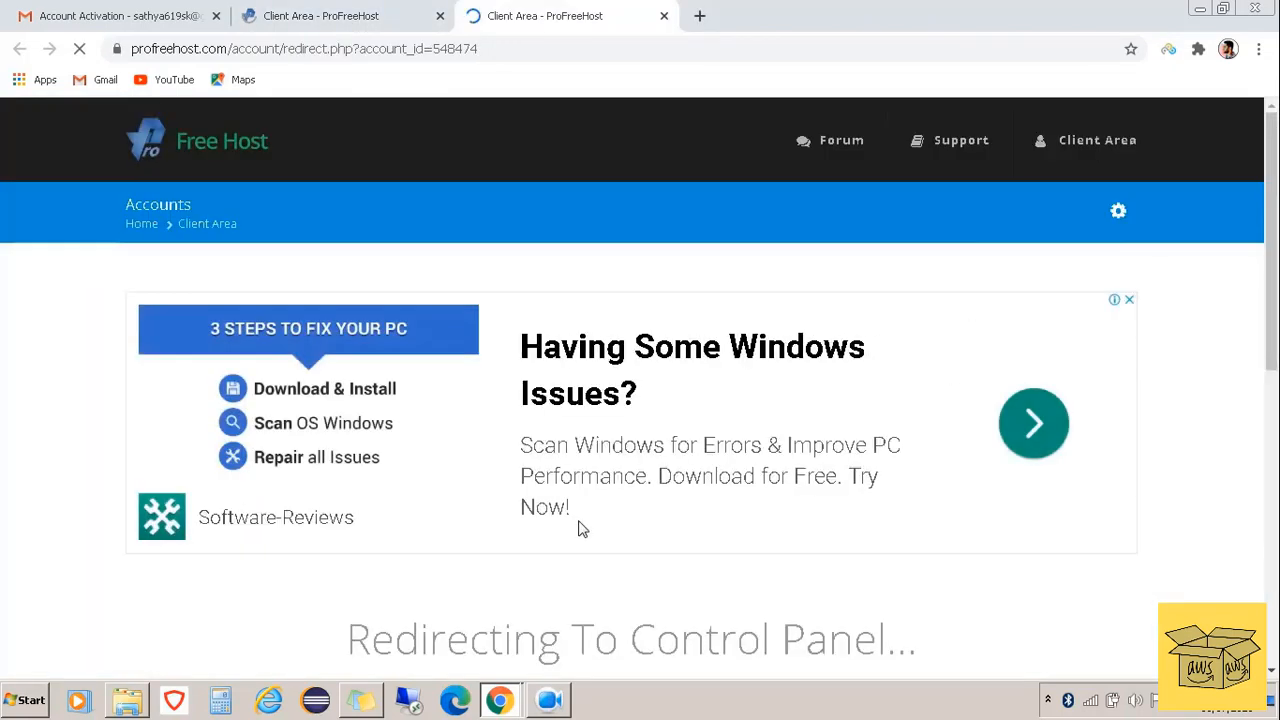
scroll(583, 530, down, 2)
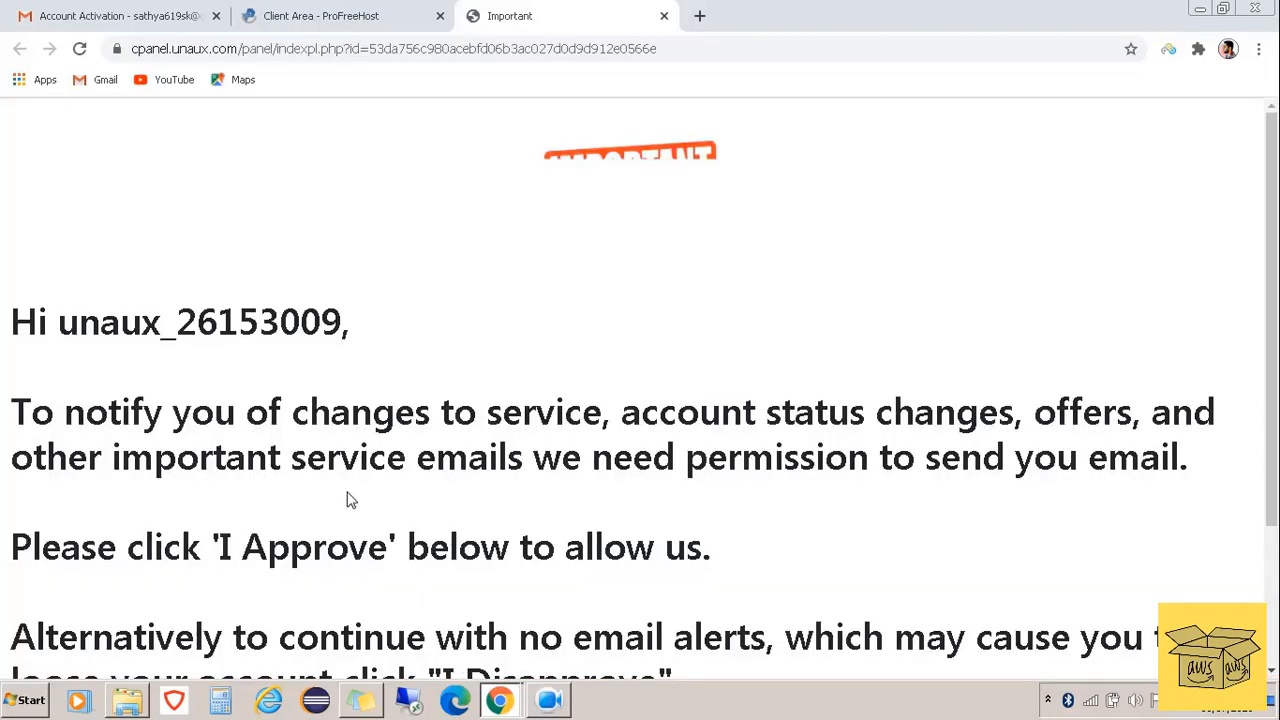
scroll(895, 446, down, 2)
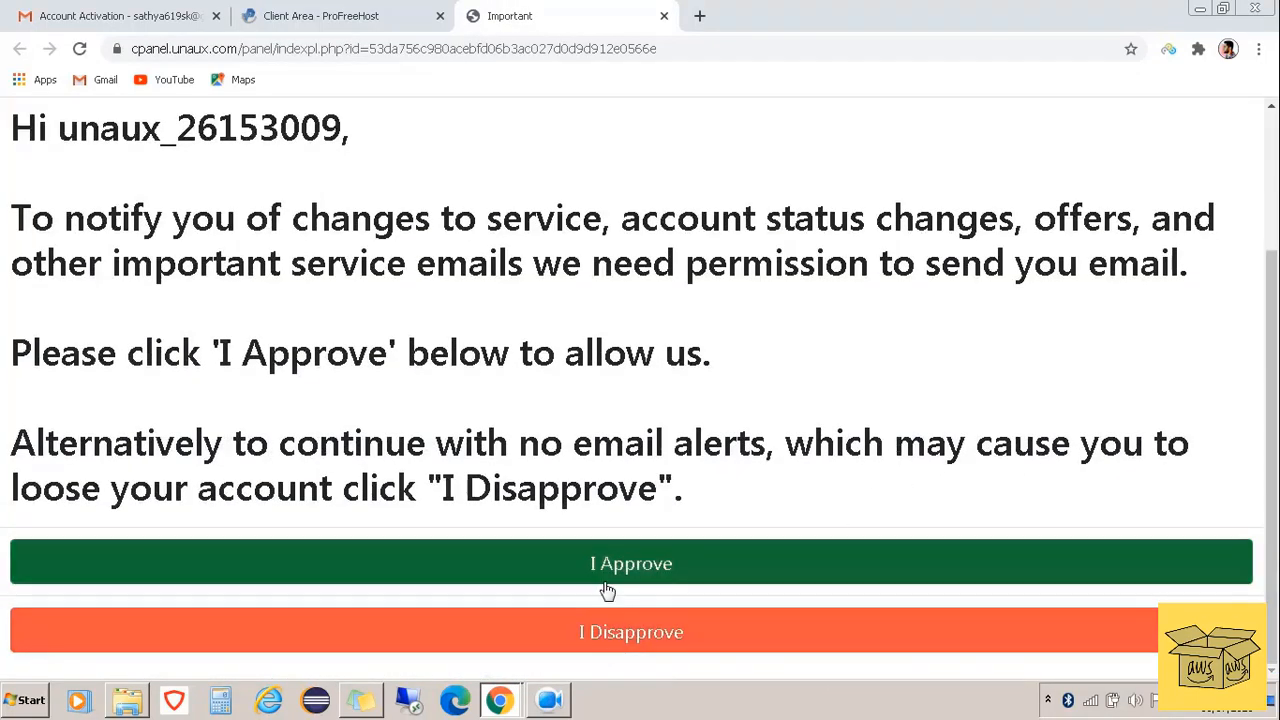
click(630, 585)
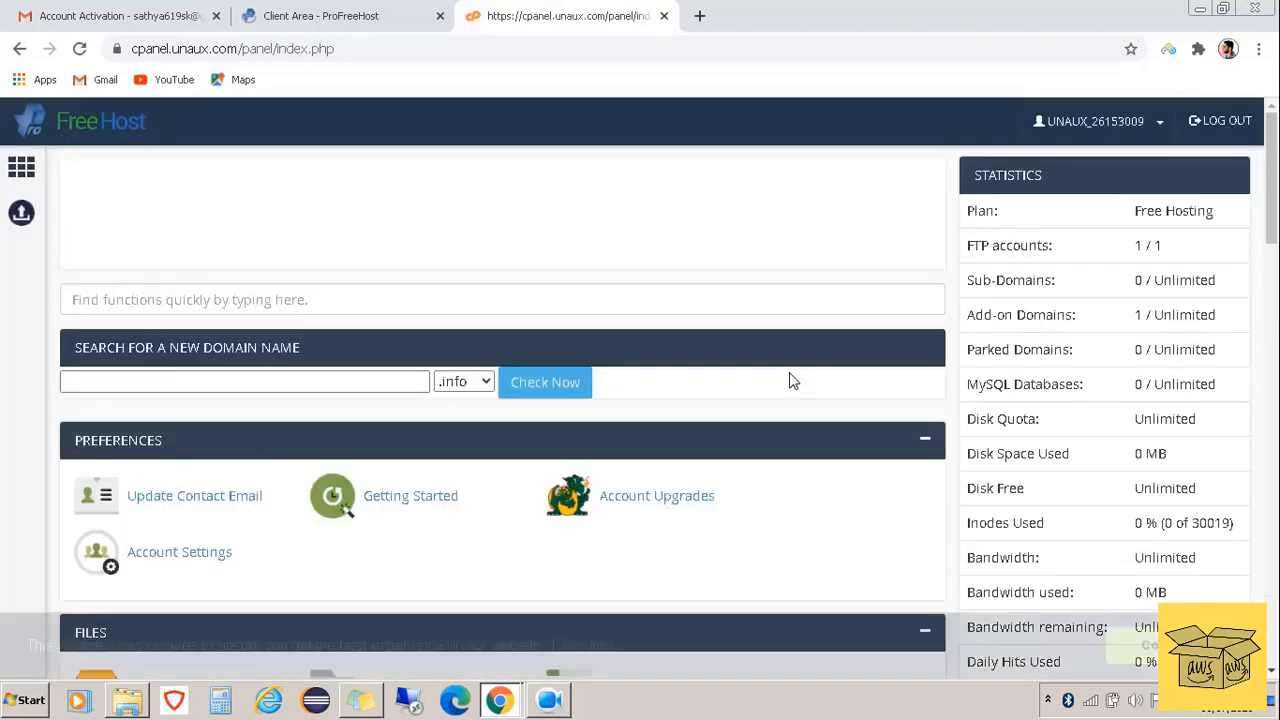
scroll(792, 380, down, 4)
scroll(792, 380, down, 8)
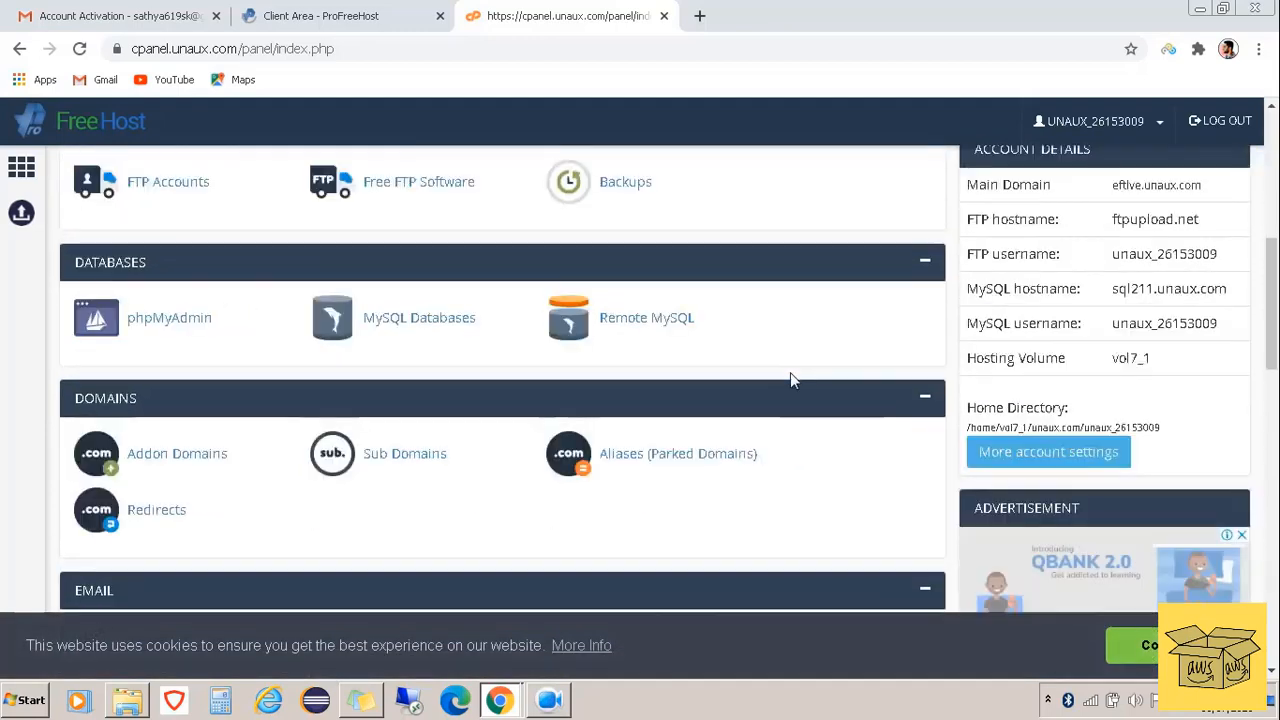
scroll(792, 380, down, 2)
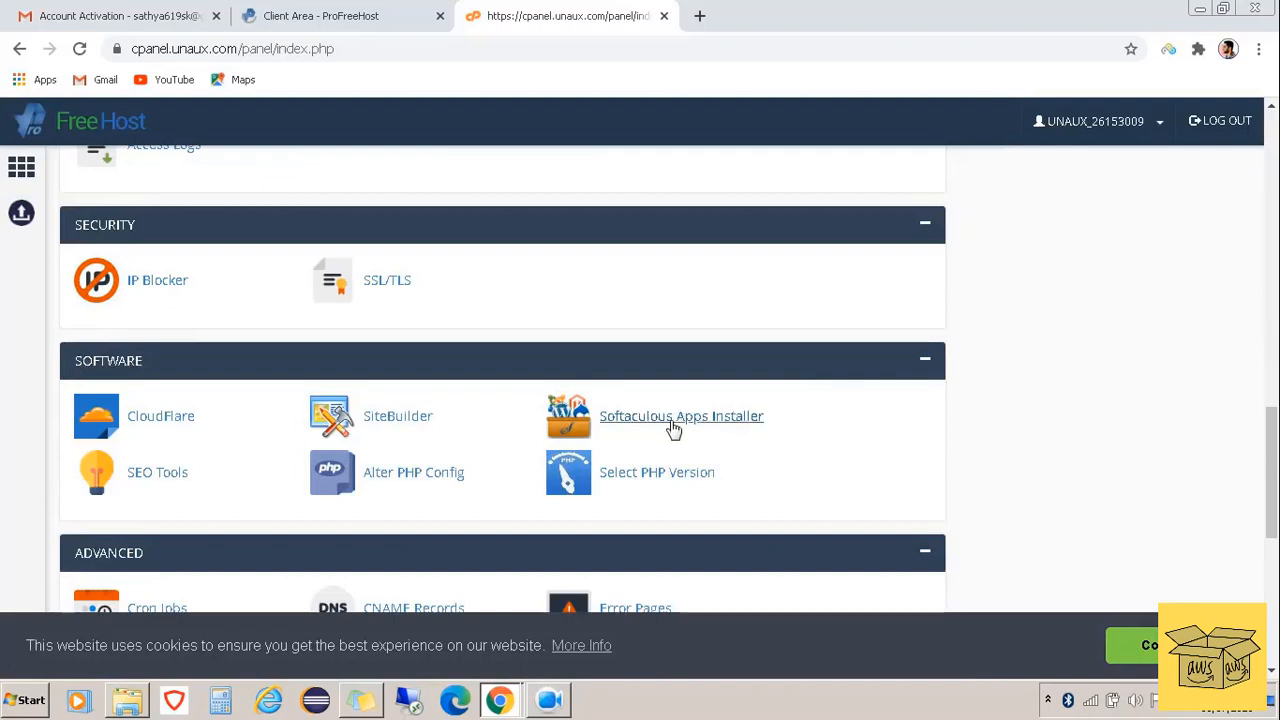
Open the Softaculous apps installer and start a WordPress install
click(674, 420)
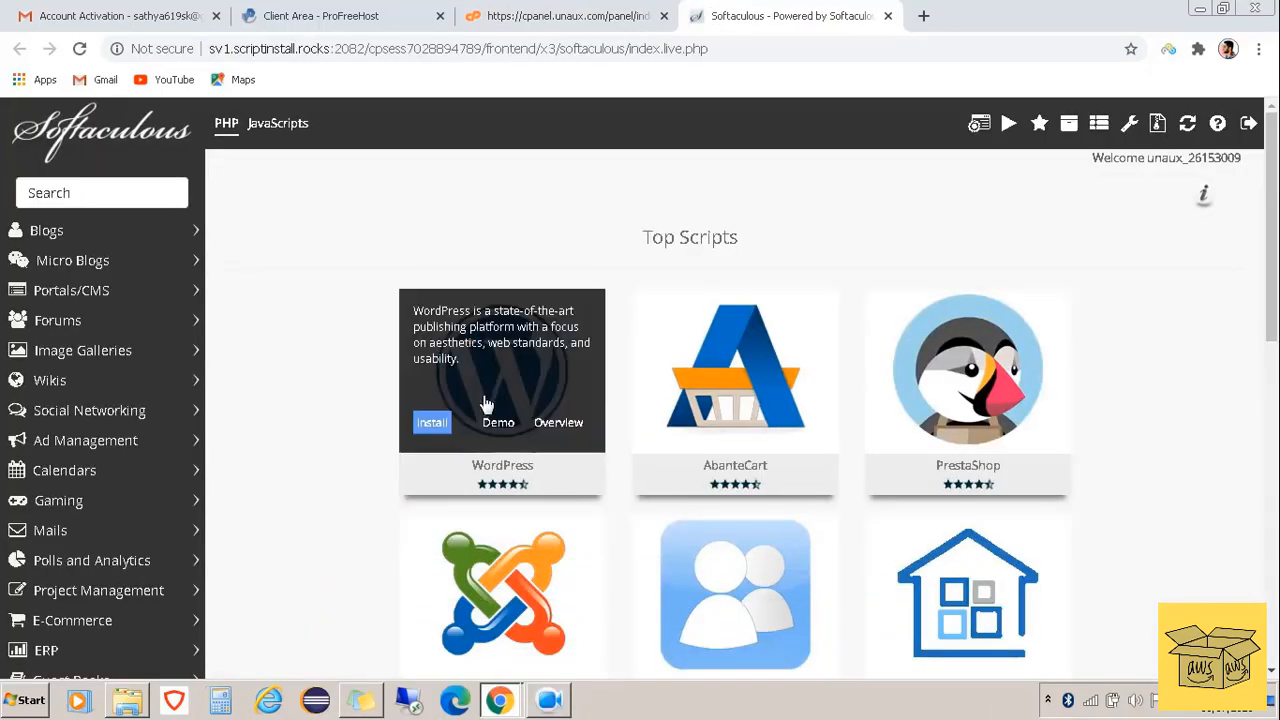
mouse_move(484, 408)
click(432, 424)
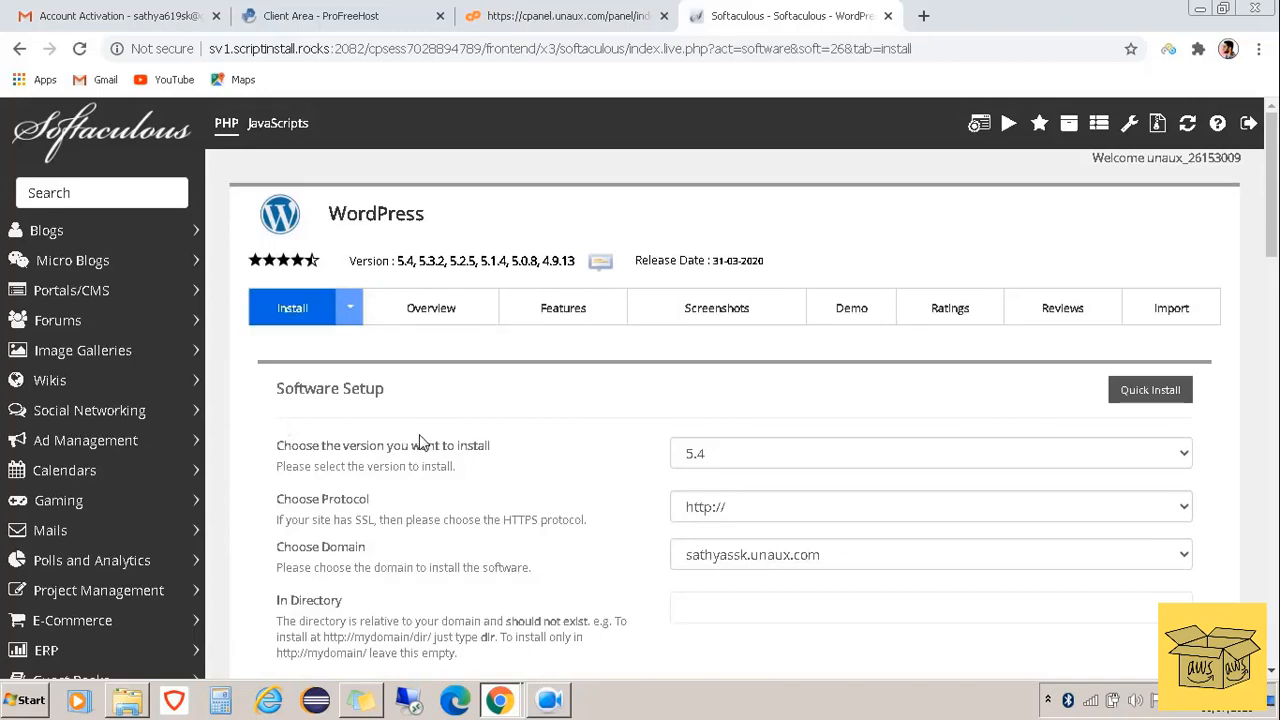
scroll(430, 440, down, 7)
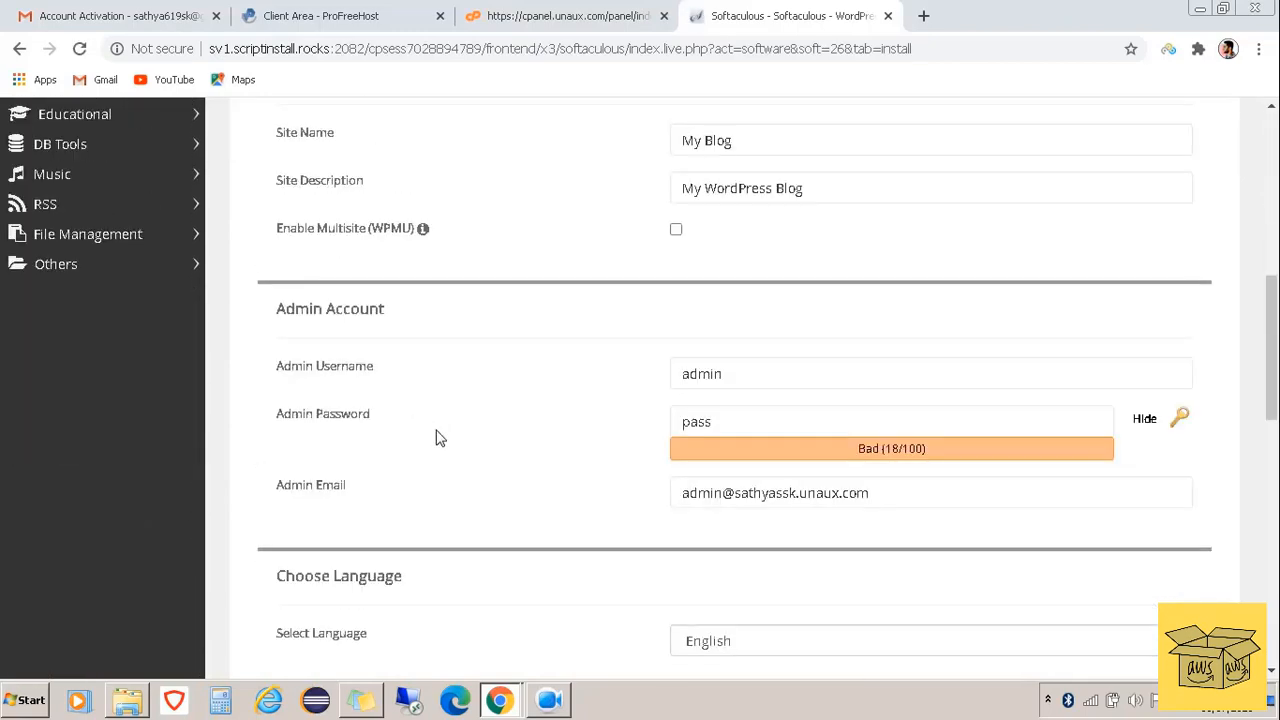
Enter the admin username from autofill and a strong admin password
click(1145, 420)
click(808, 372)
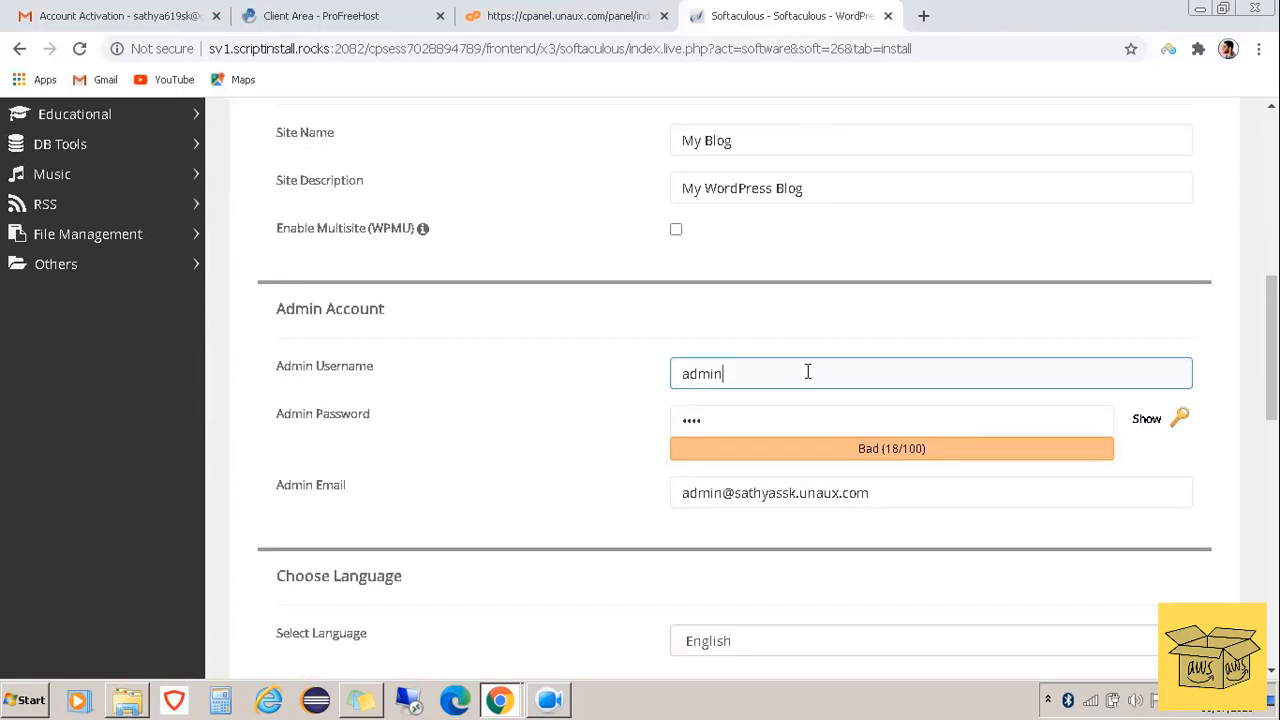
drag(808, 372, 515, 335)
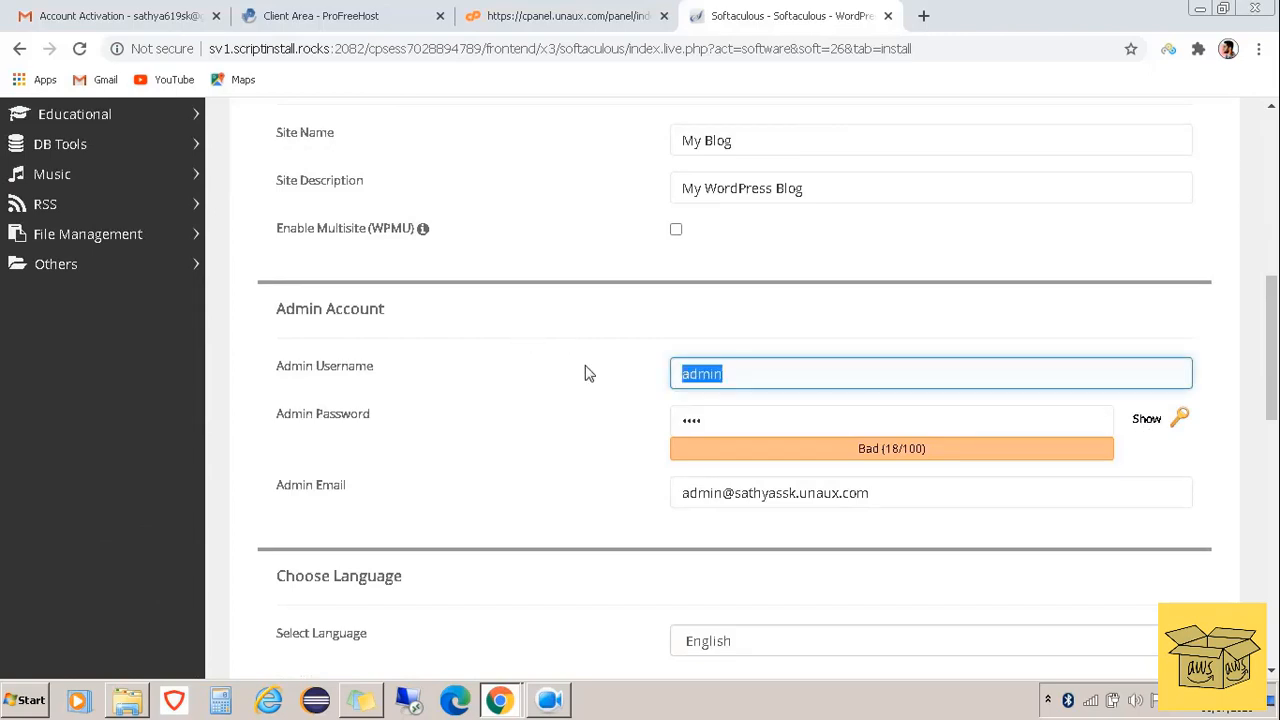
text(sa)
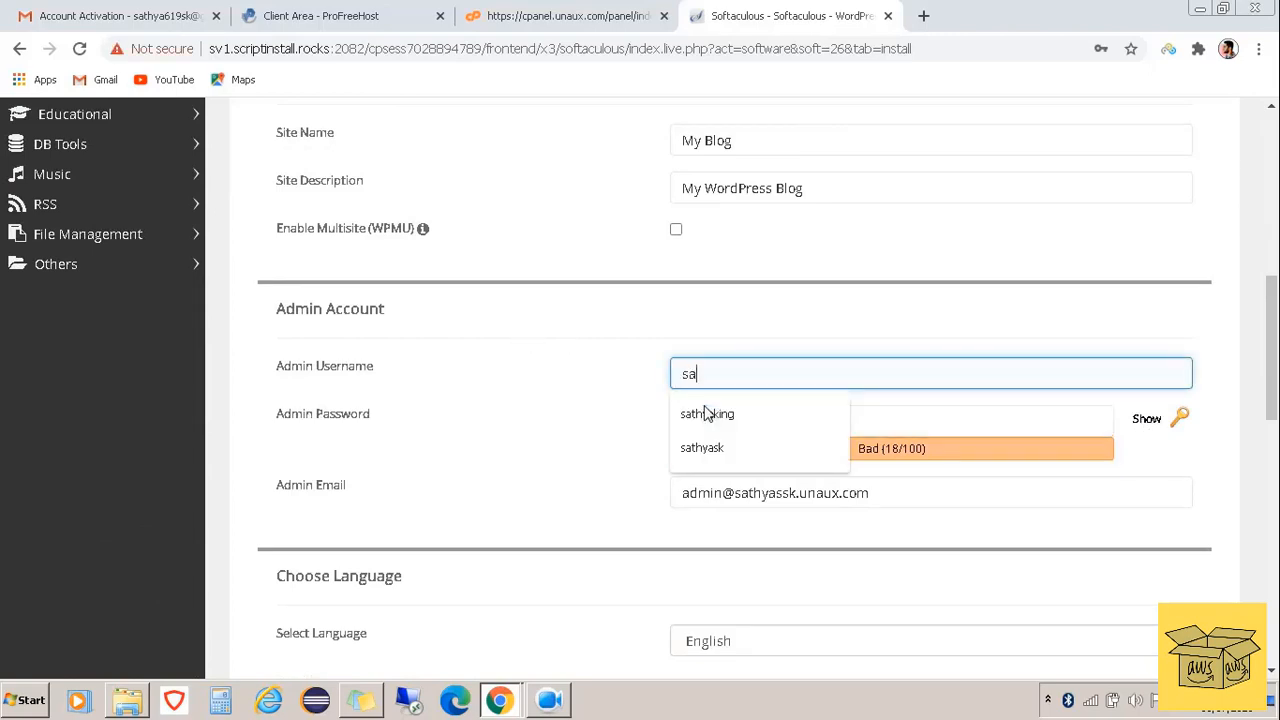
text(thyaki)
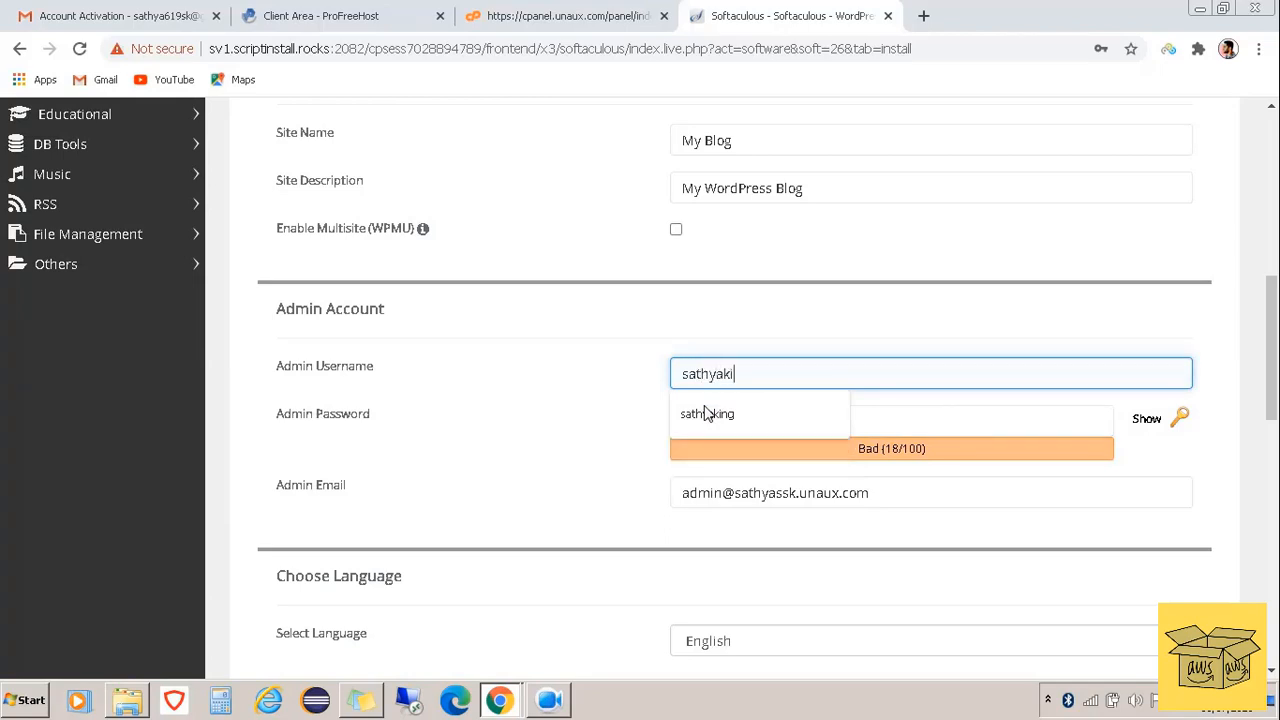
text(n)
click(705, 413)
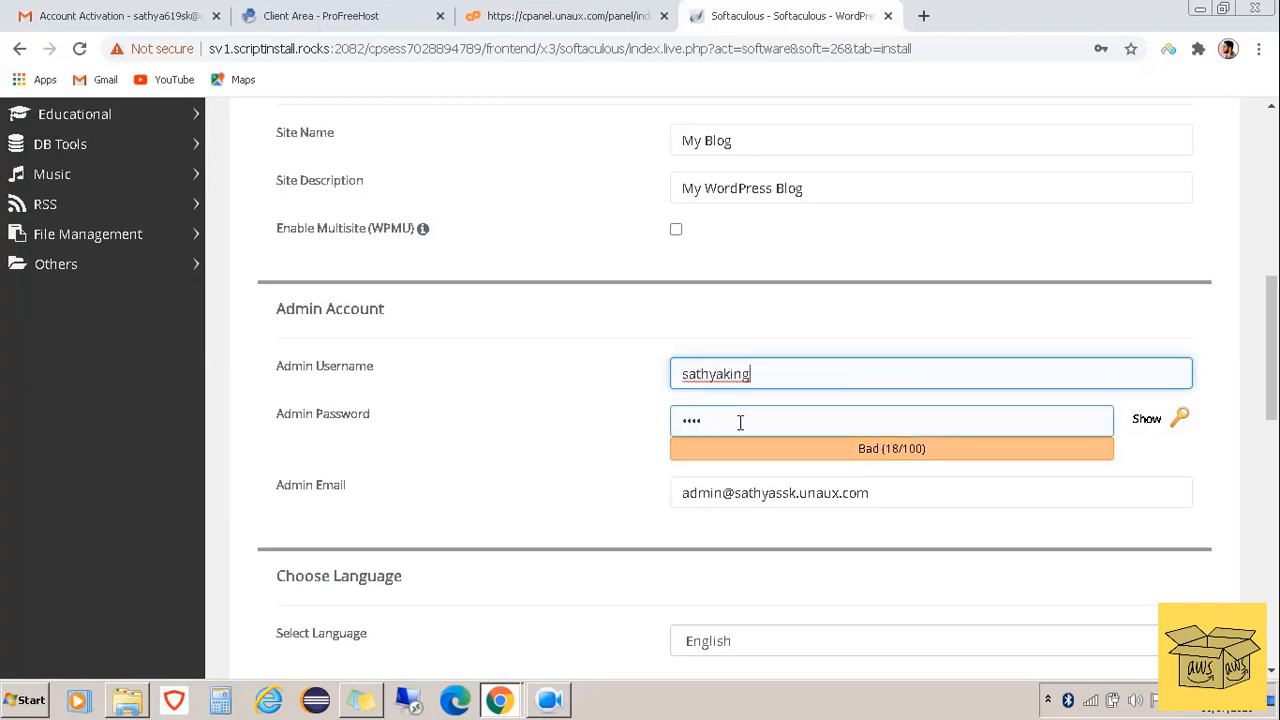
key(Tab)
text(s•)
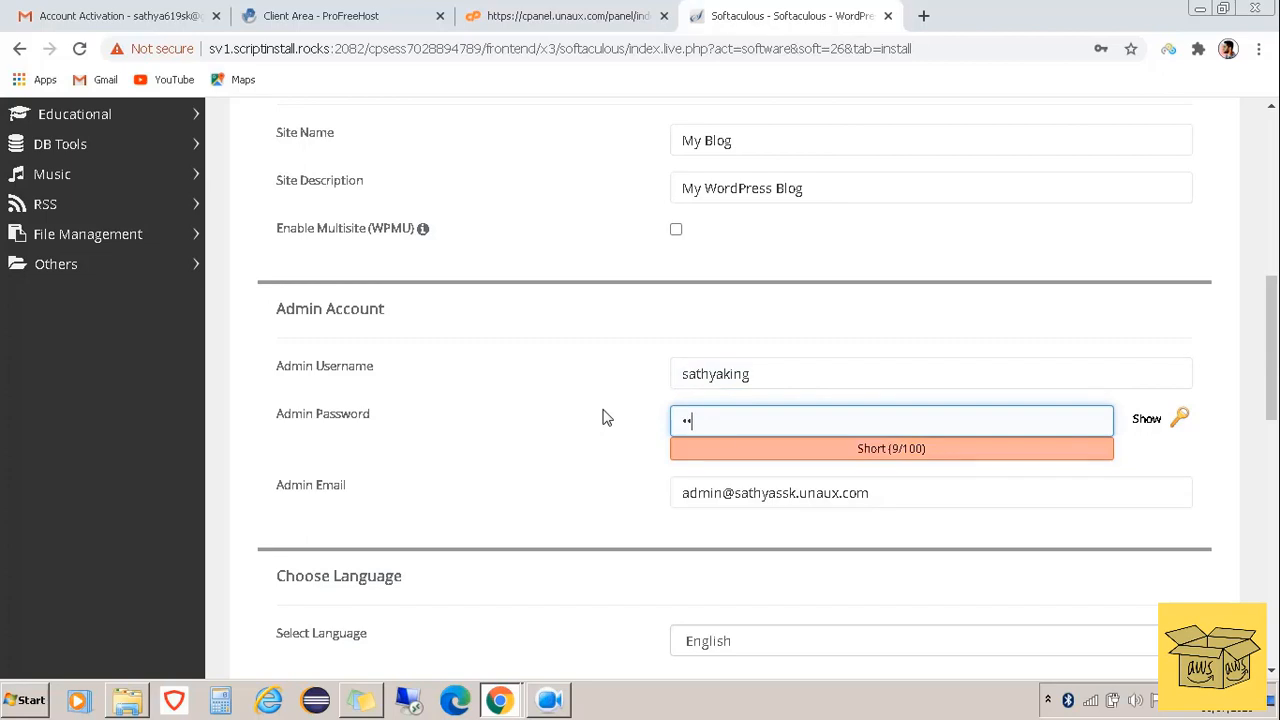
text(••••••)
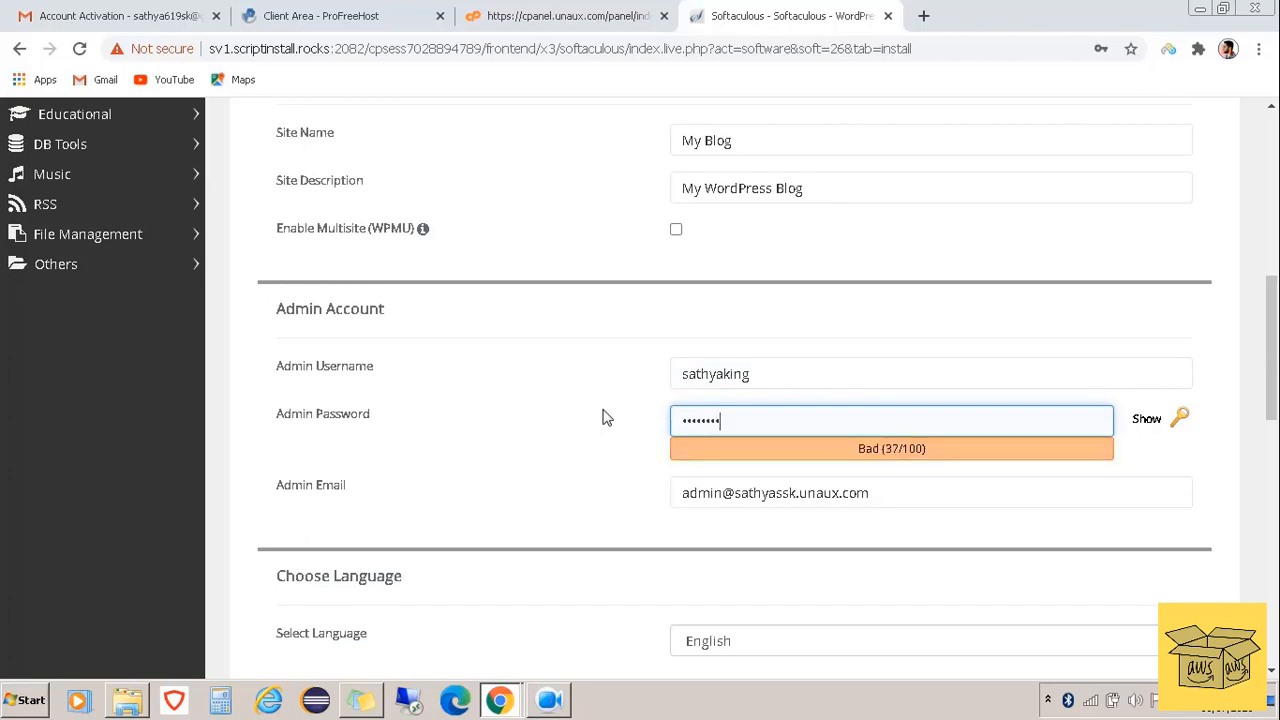
text(•••)
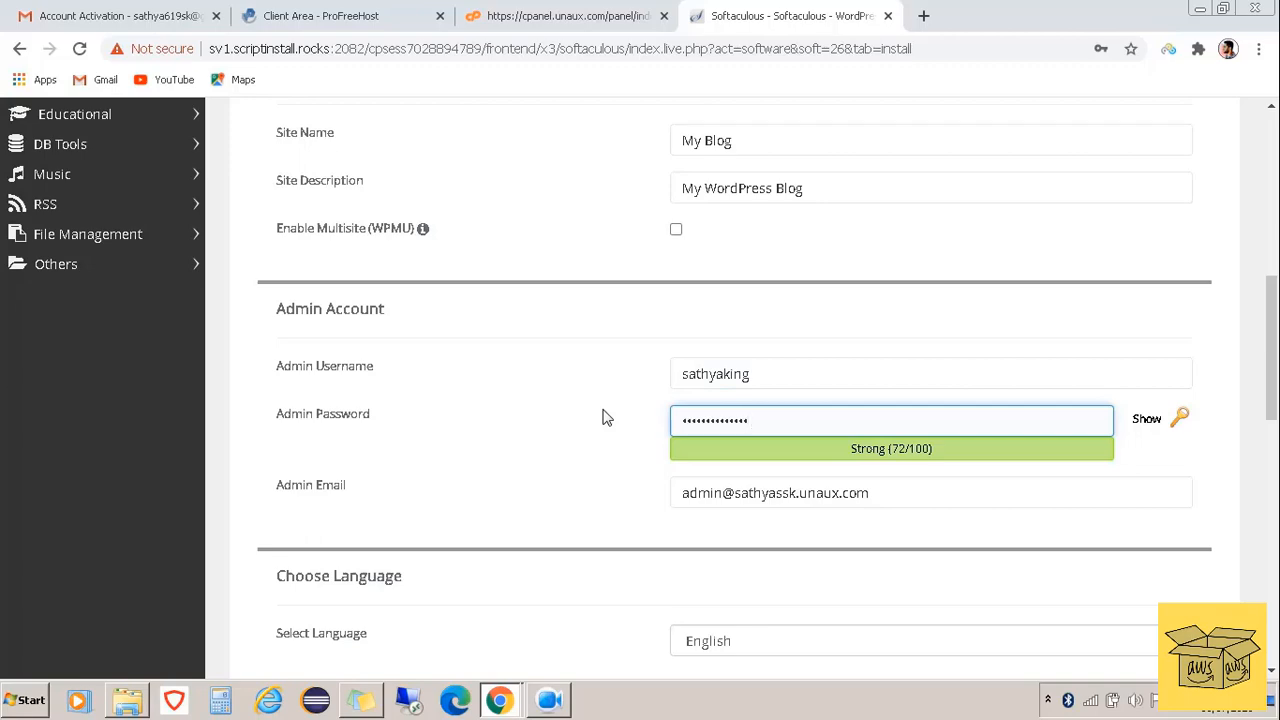
scroll(590, 422, down, 9)
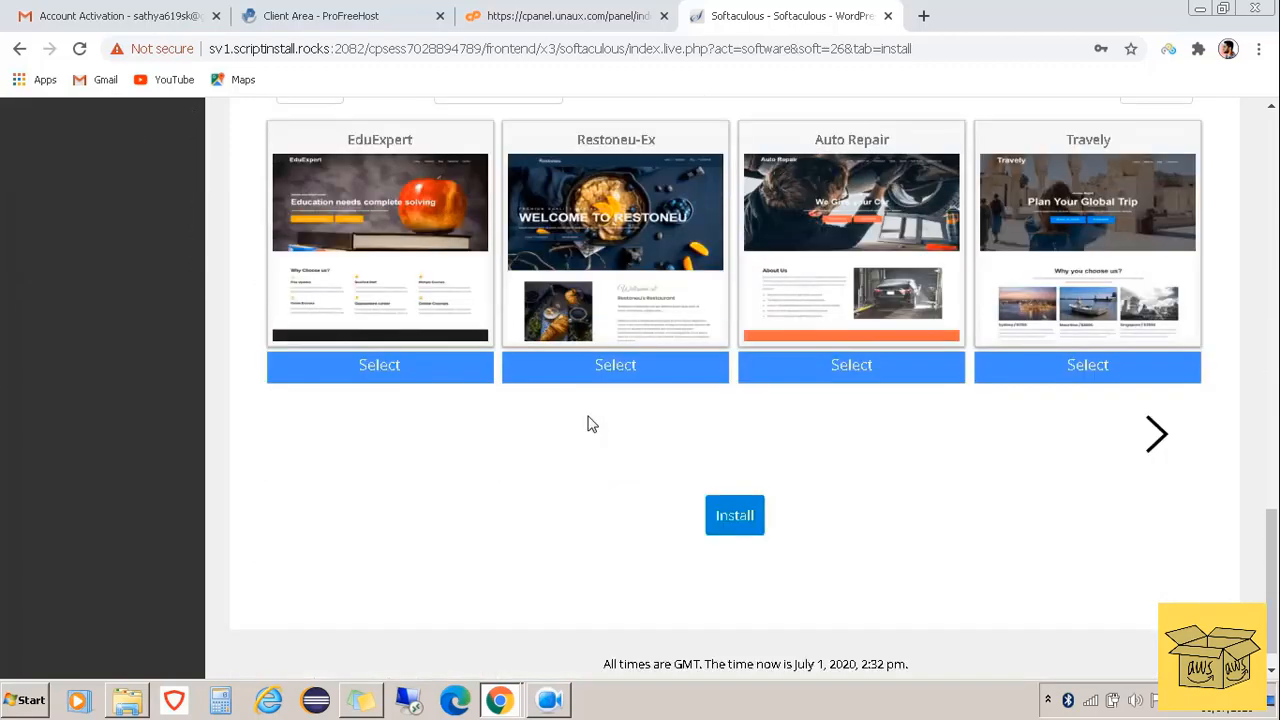
Install WordPress, dismiss the save-password prompt, and open the new My Blog site URL
click(739, 527)
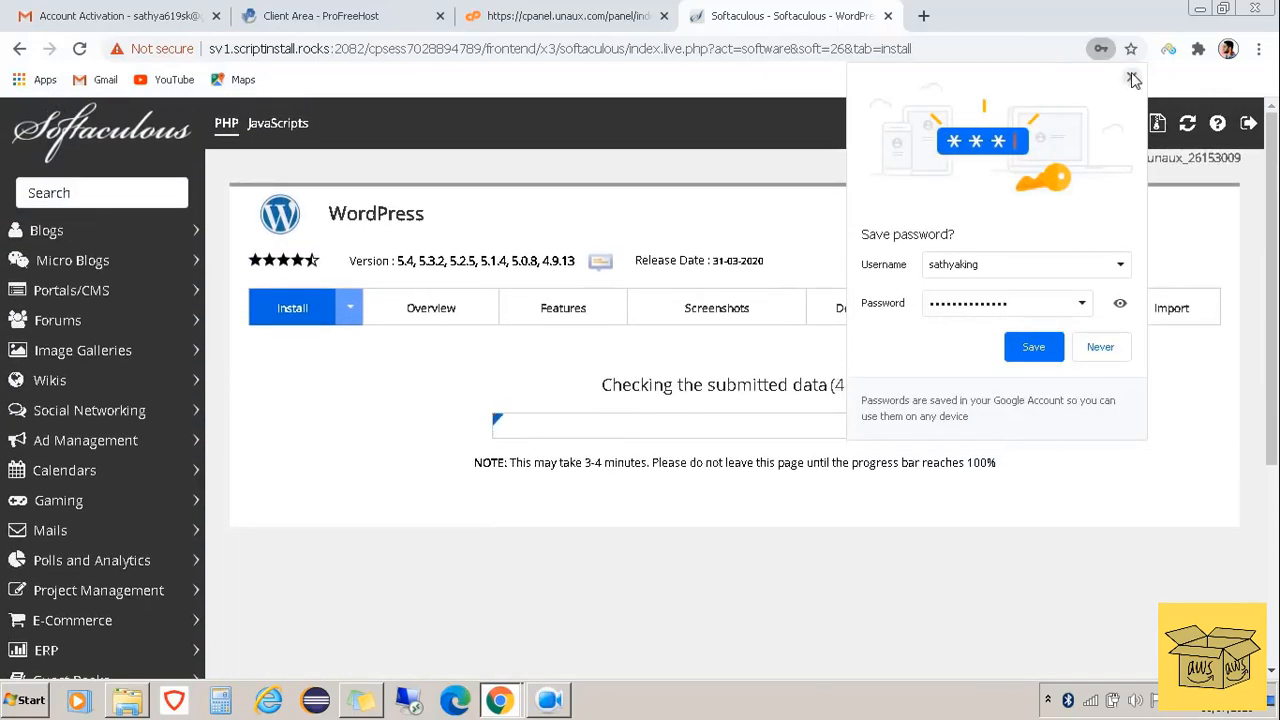
click(1131, 77)
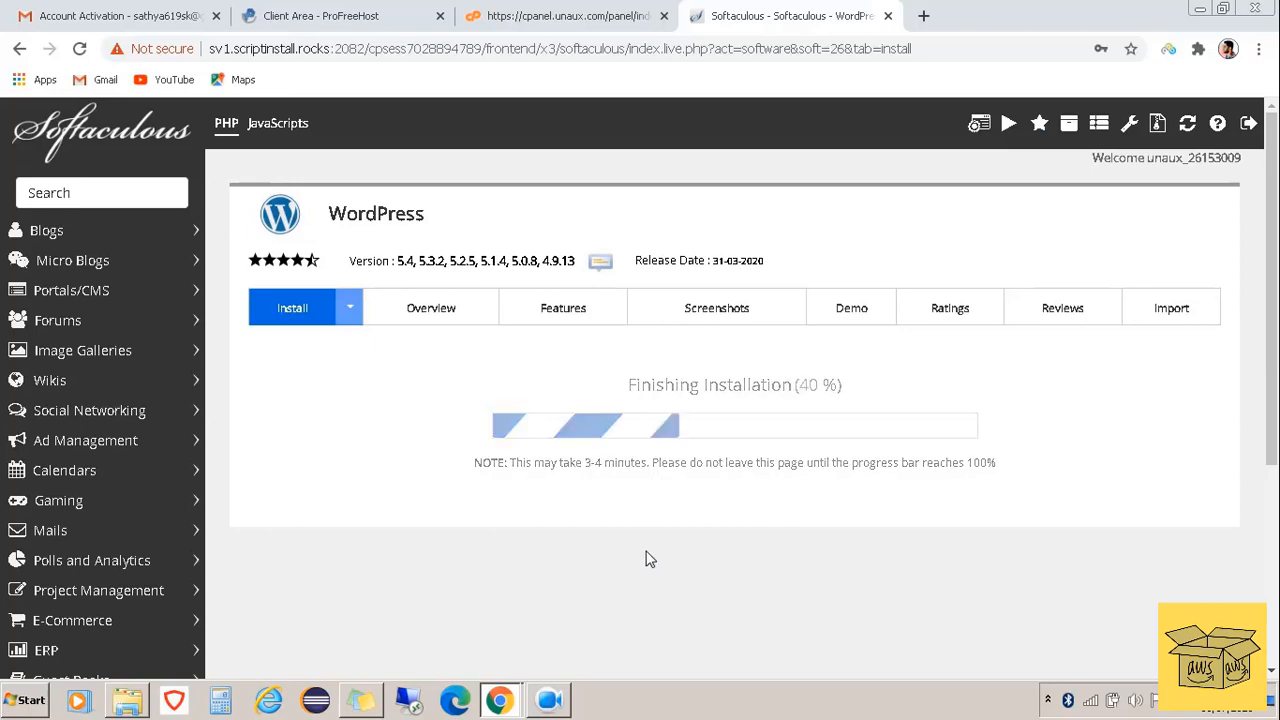
scroll(645, 559, down, 1)
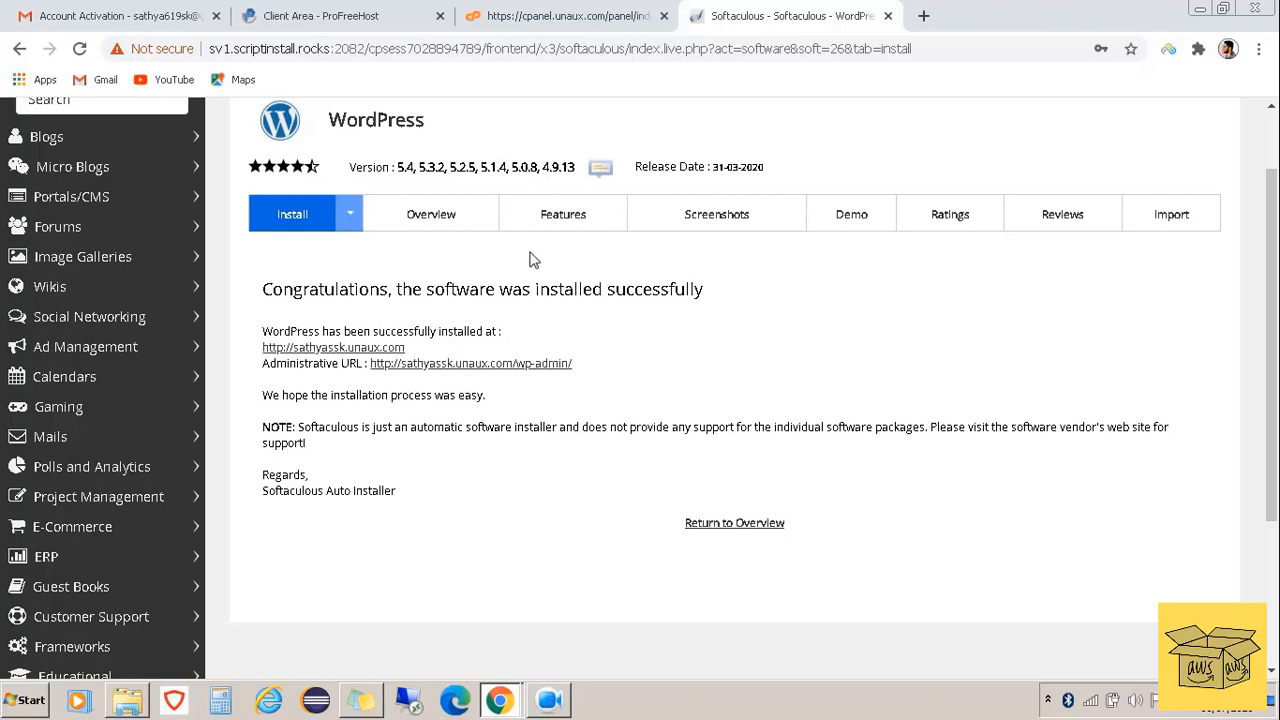
click(338, 350)
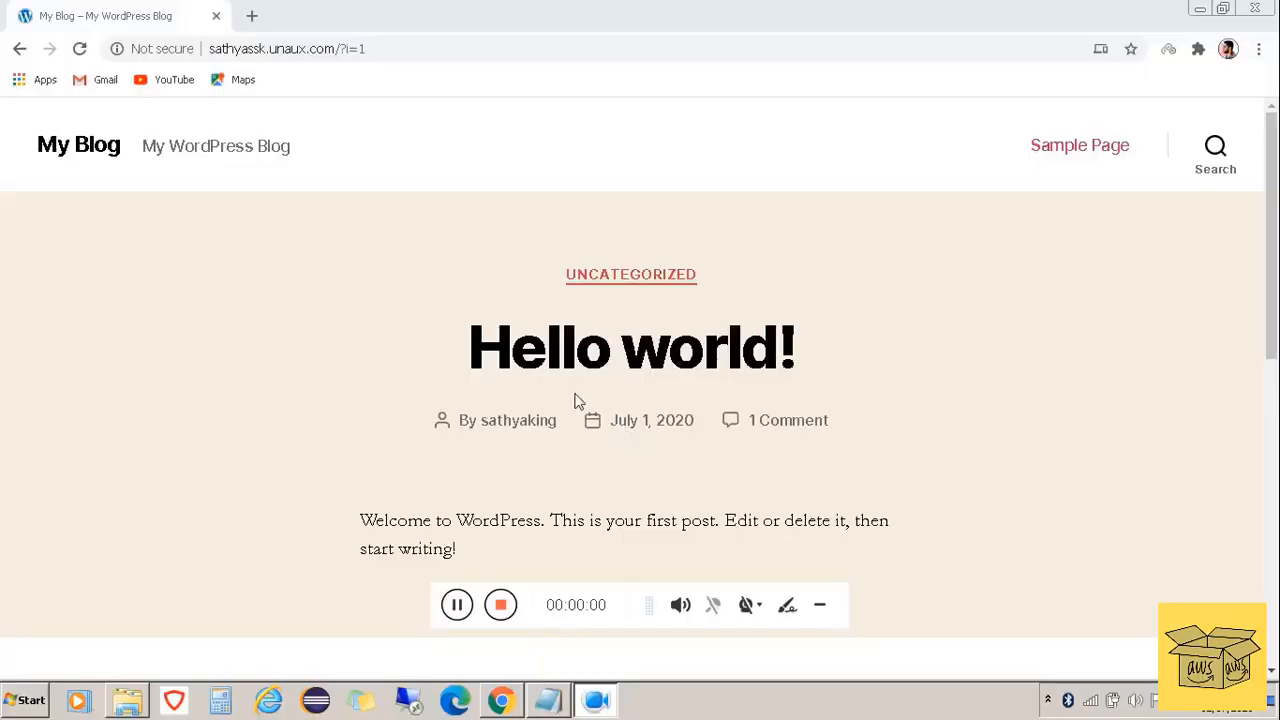
Load the site's wp-admin login page in a new tab using the copied address
click(820, 605)
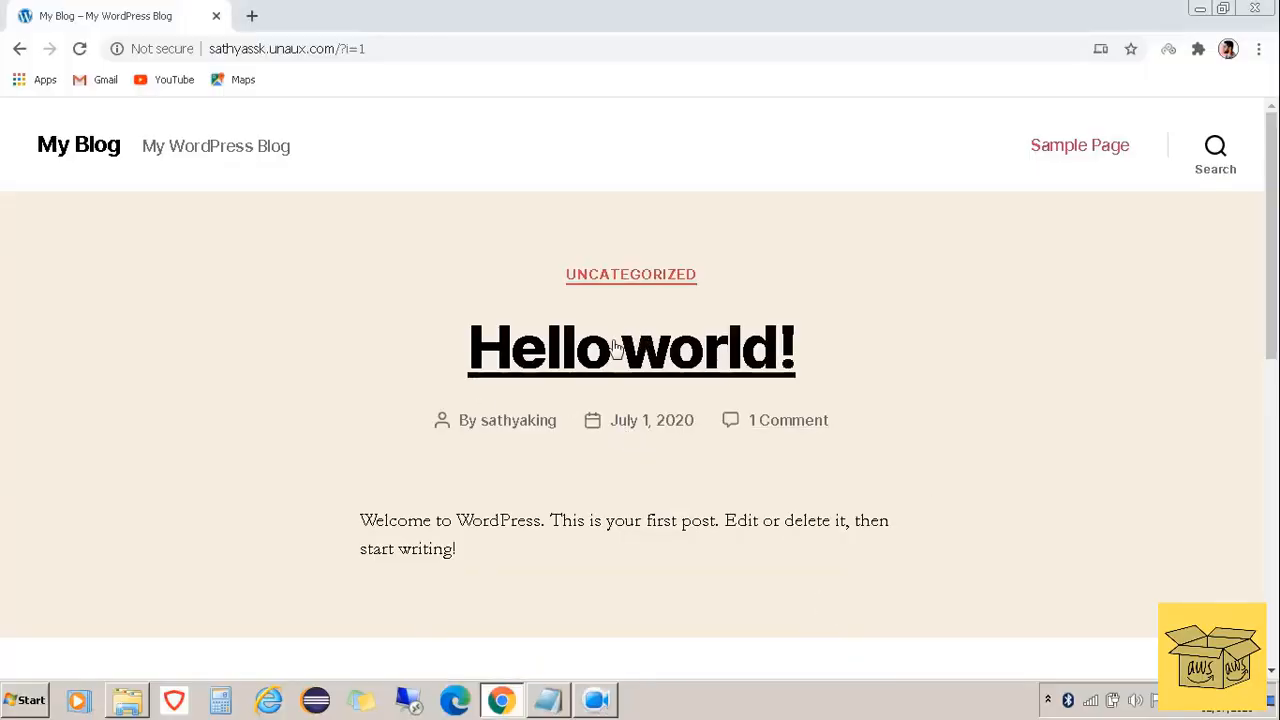
click(387, 48)
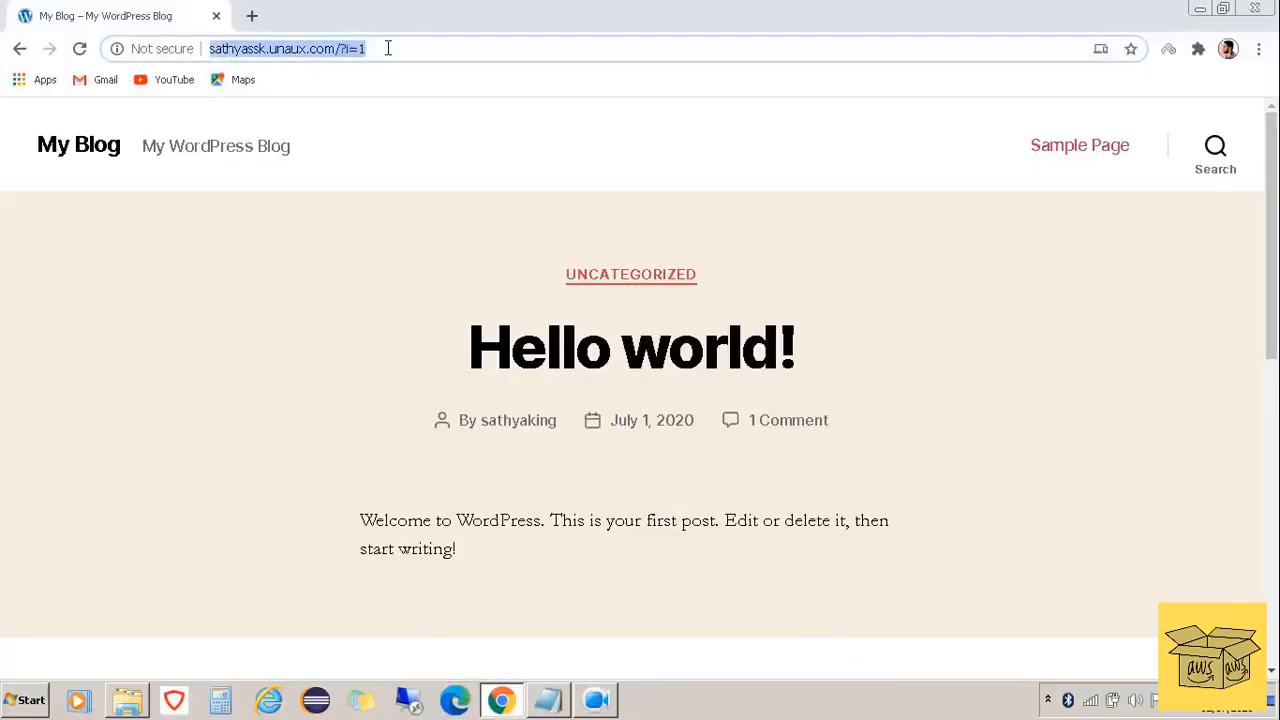
click(252, 16)
key(ctrl+v)
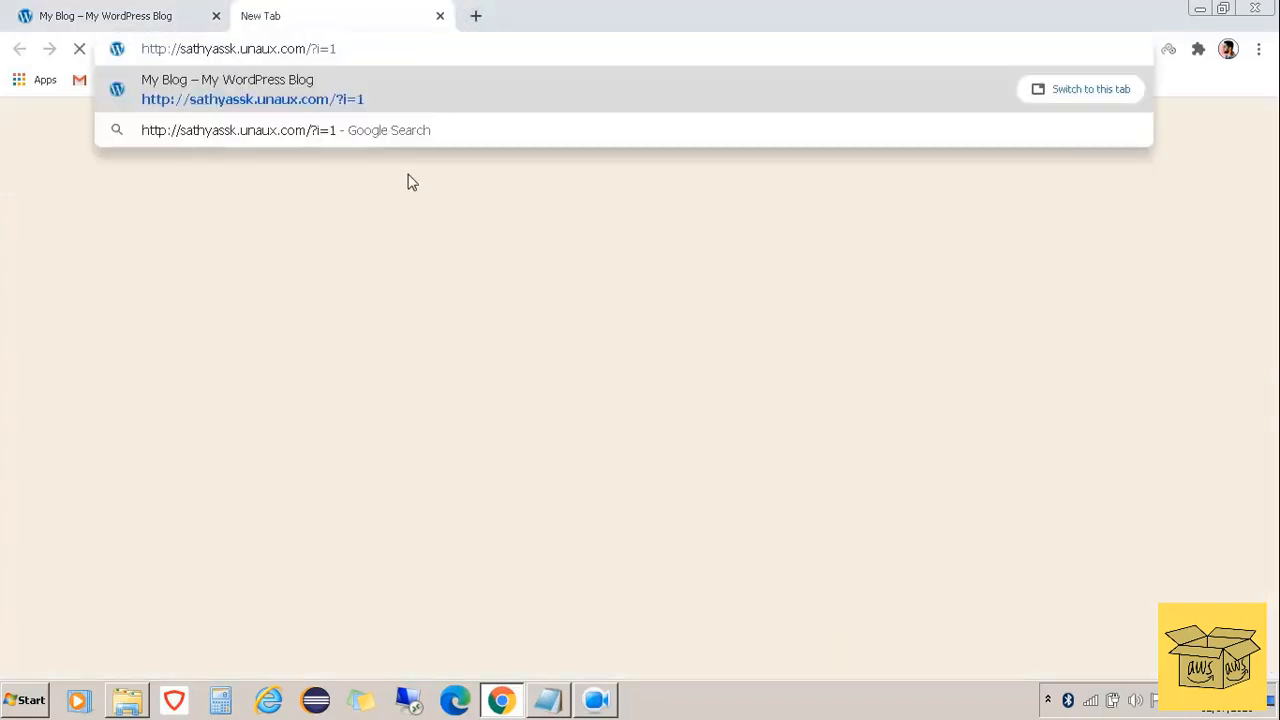
key(BackSpace)
key(BackSpace)
key(BackSpace)
key(BackSpace)
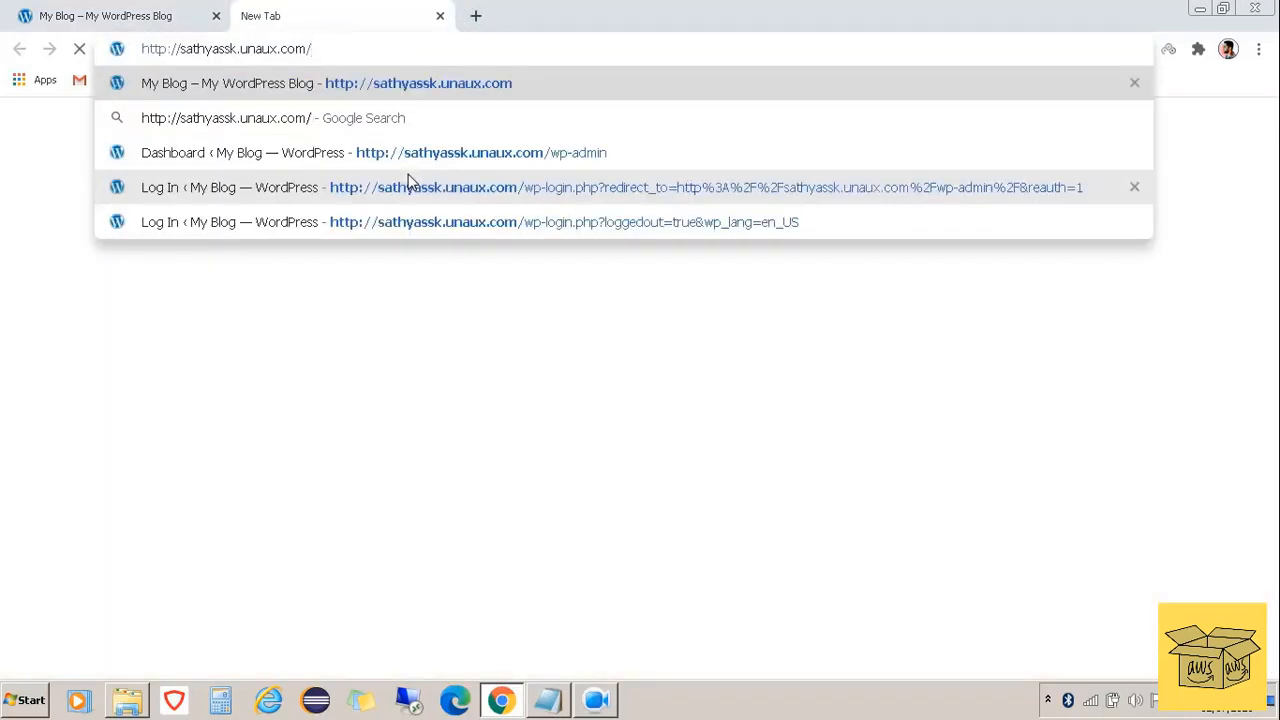
text(wp-)
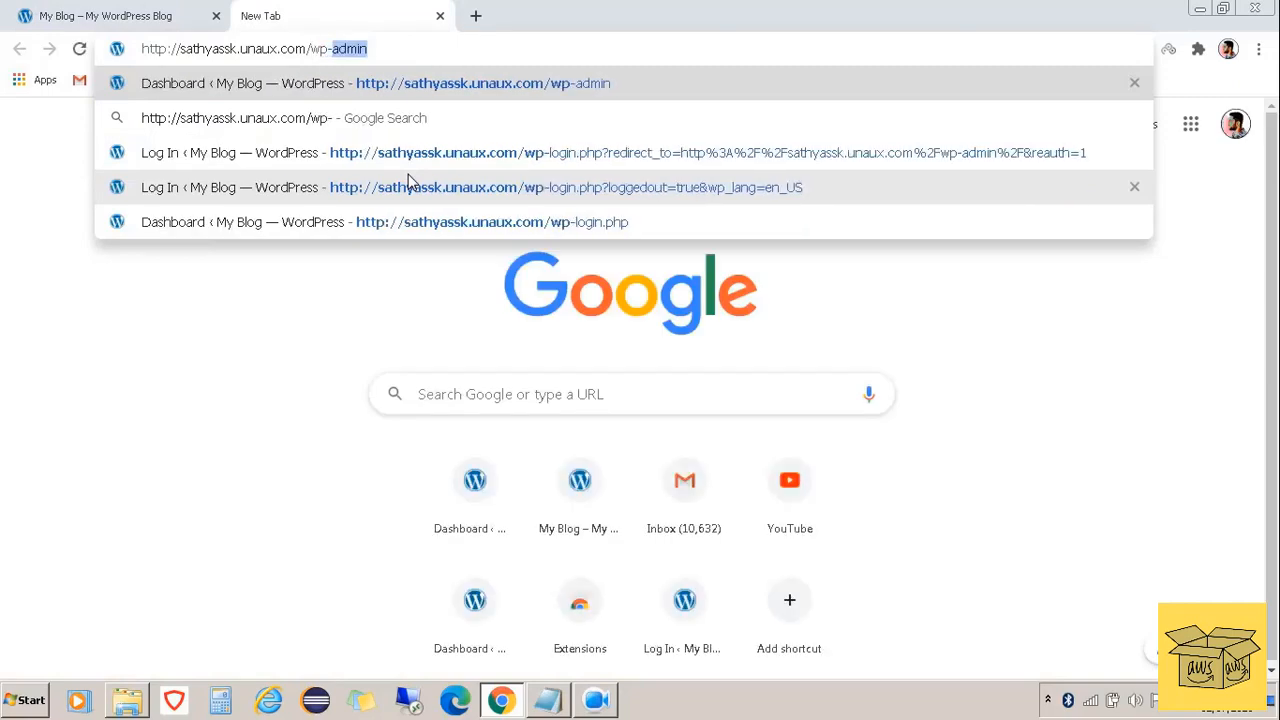
text(admin)
key(Return)
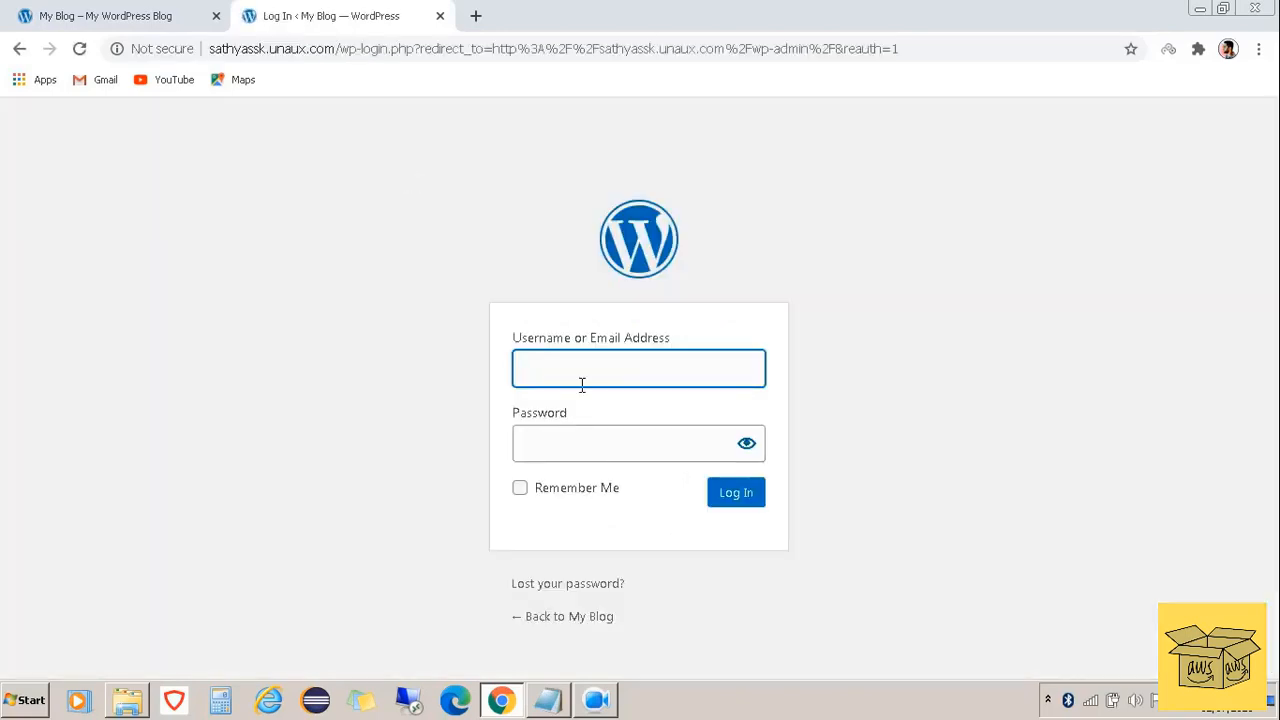
Log in with the admin username and password, declining to save the password
click(585, 374)
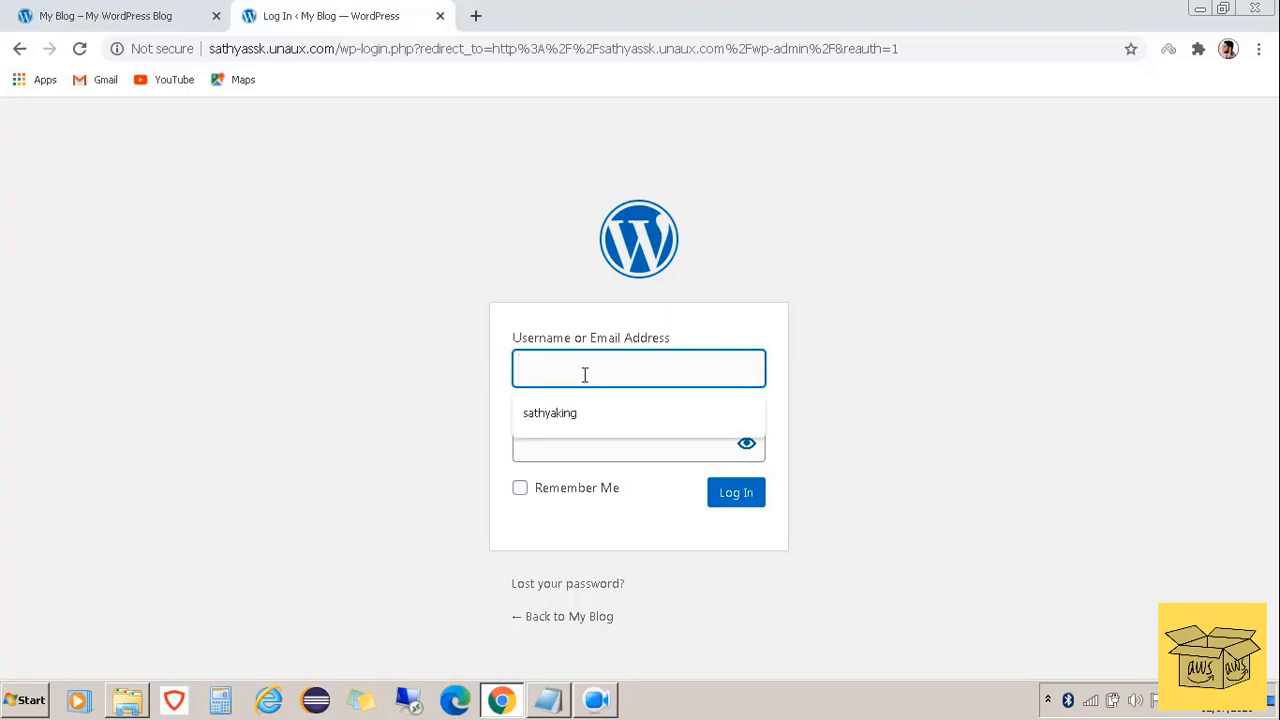
text(sathyaking)
key(Tab)
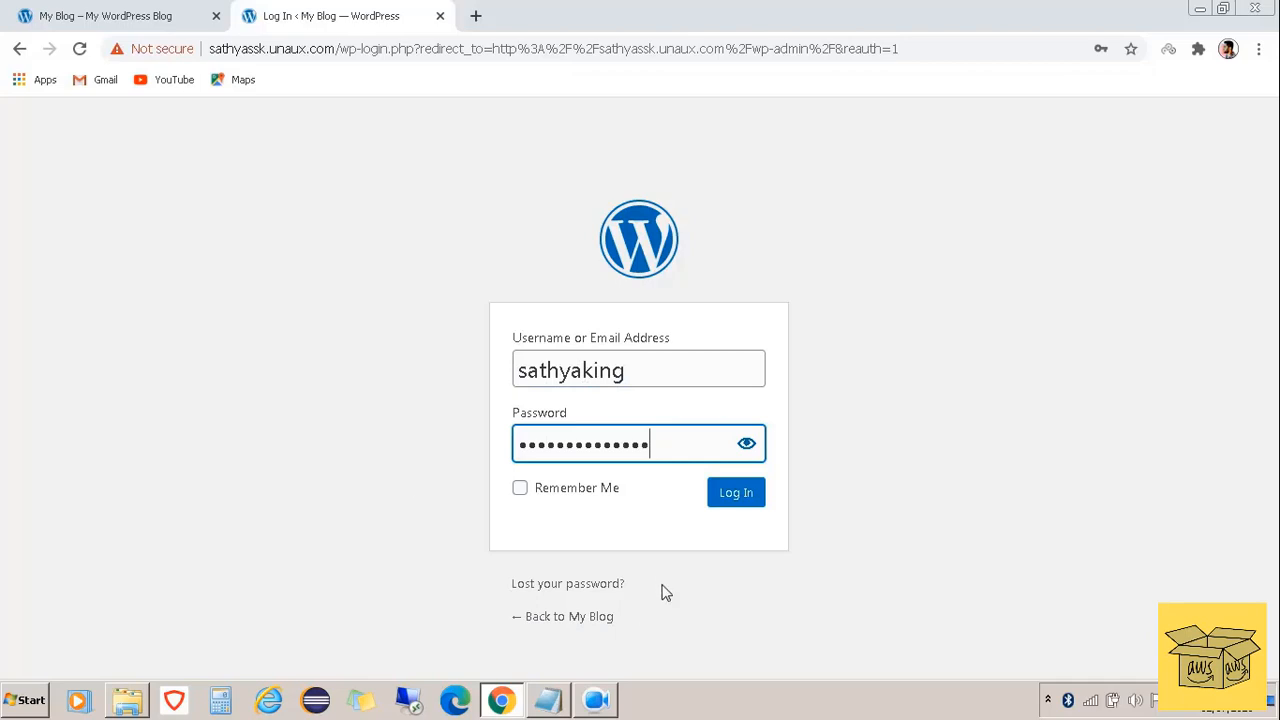
click(753, 497)
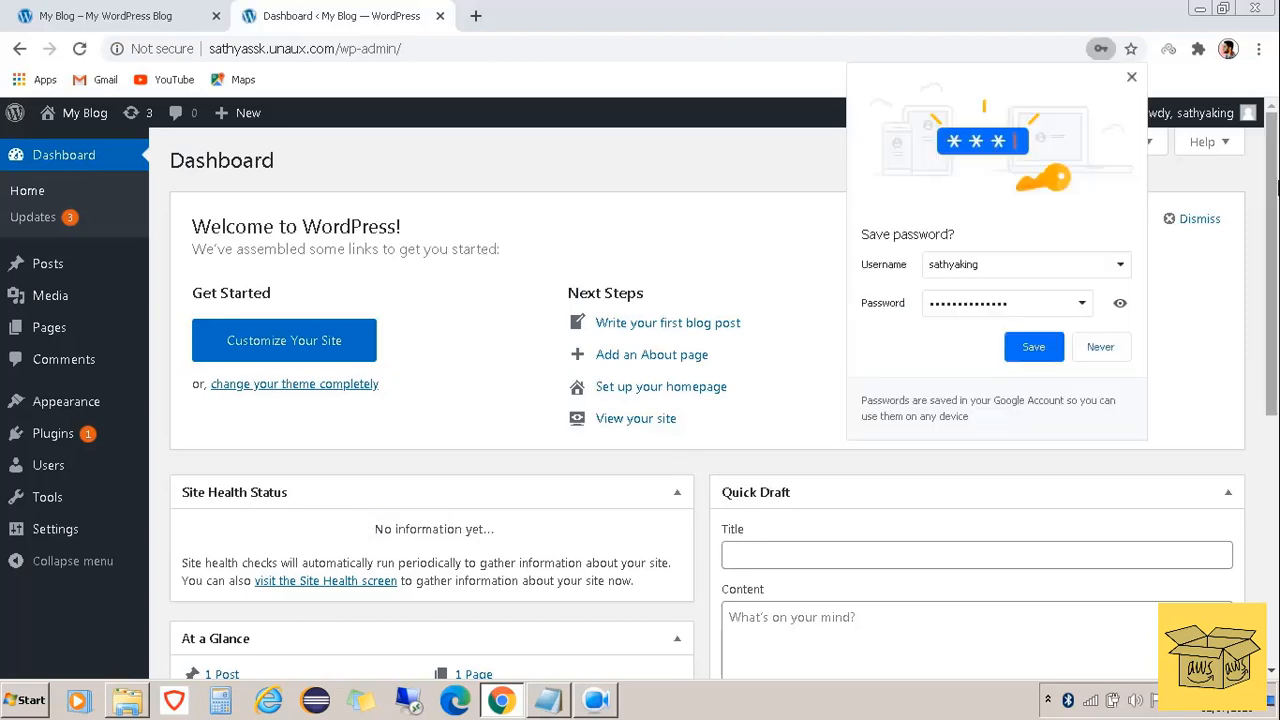
click(1131, 78)
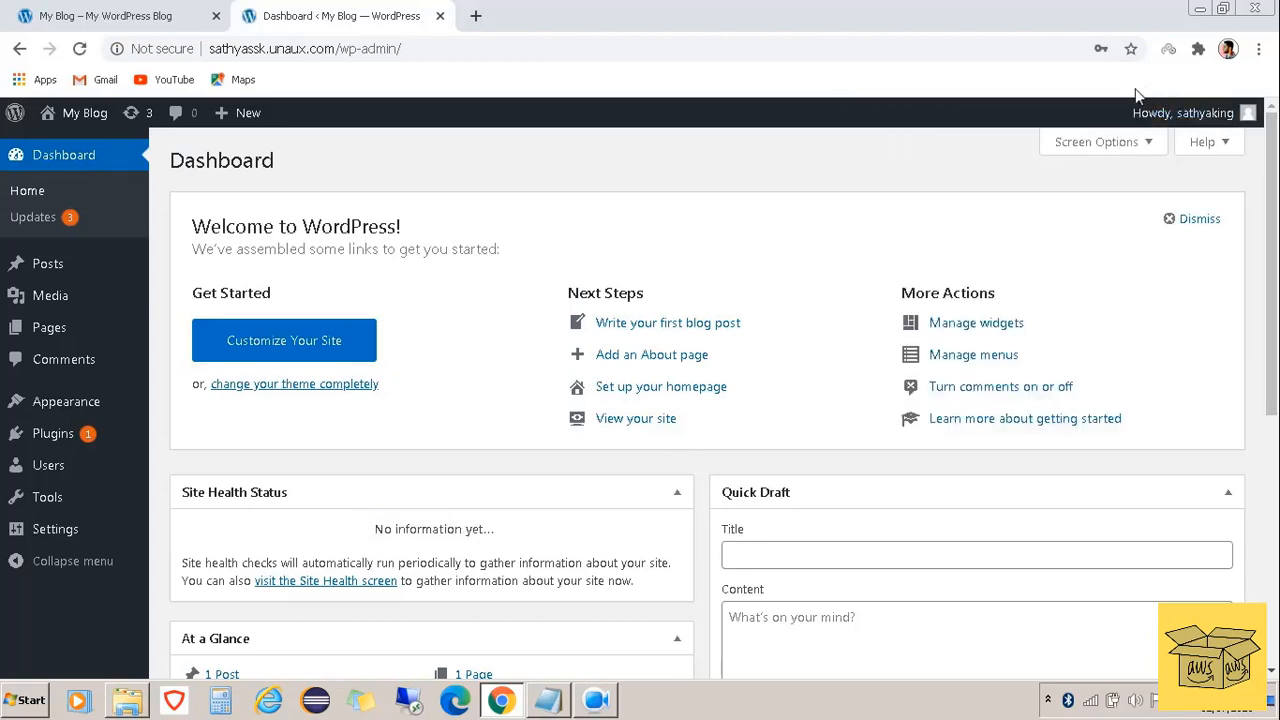
mouse_move(51, 409)
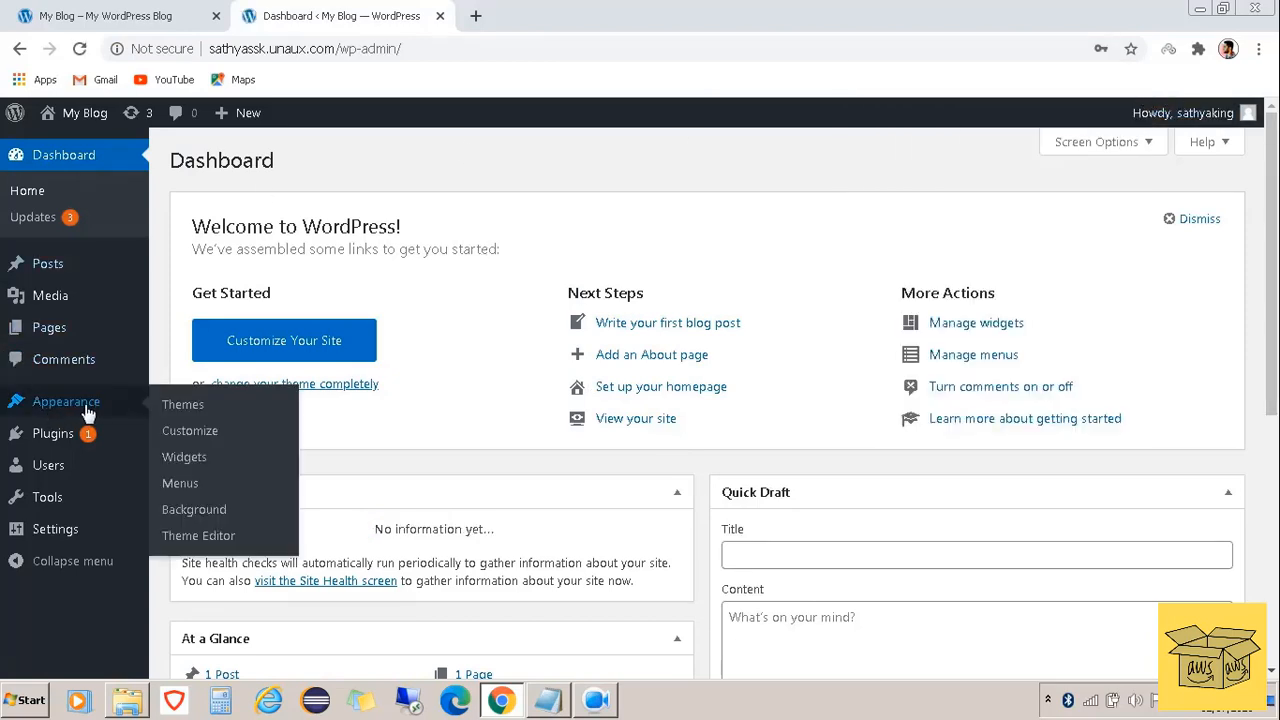
Find Astra under Appearance > Themes > Add New Theme, install it, and activate it
click(200, 405)
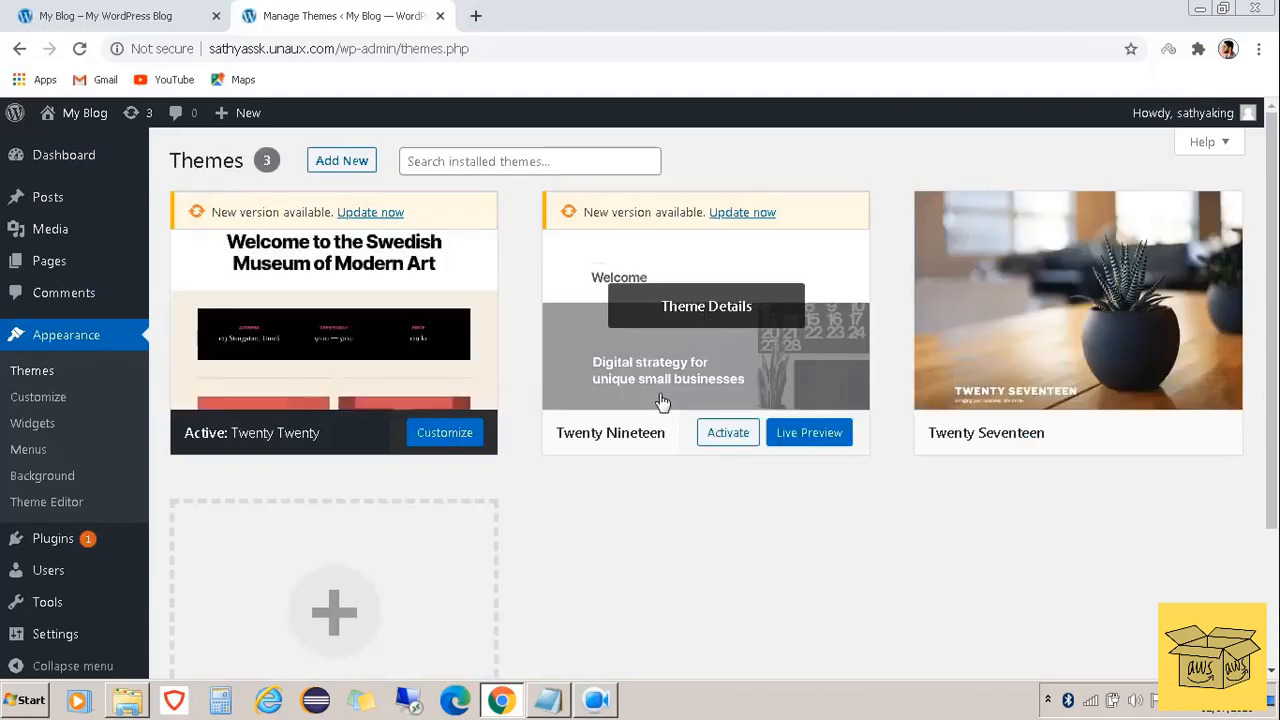
scroll(733, 578, down, 3)
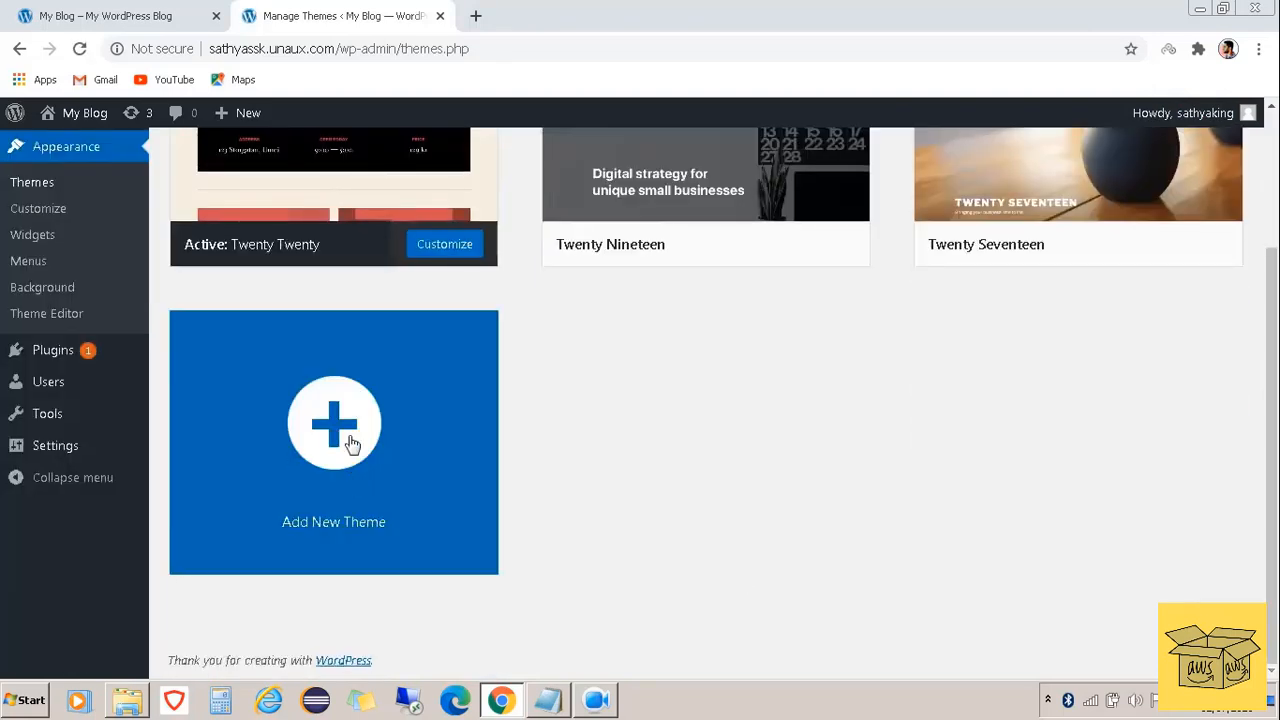
click(340, 457)
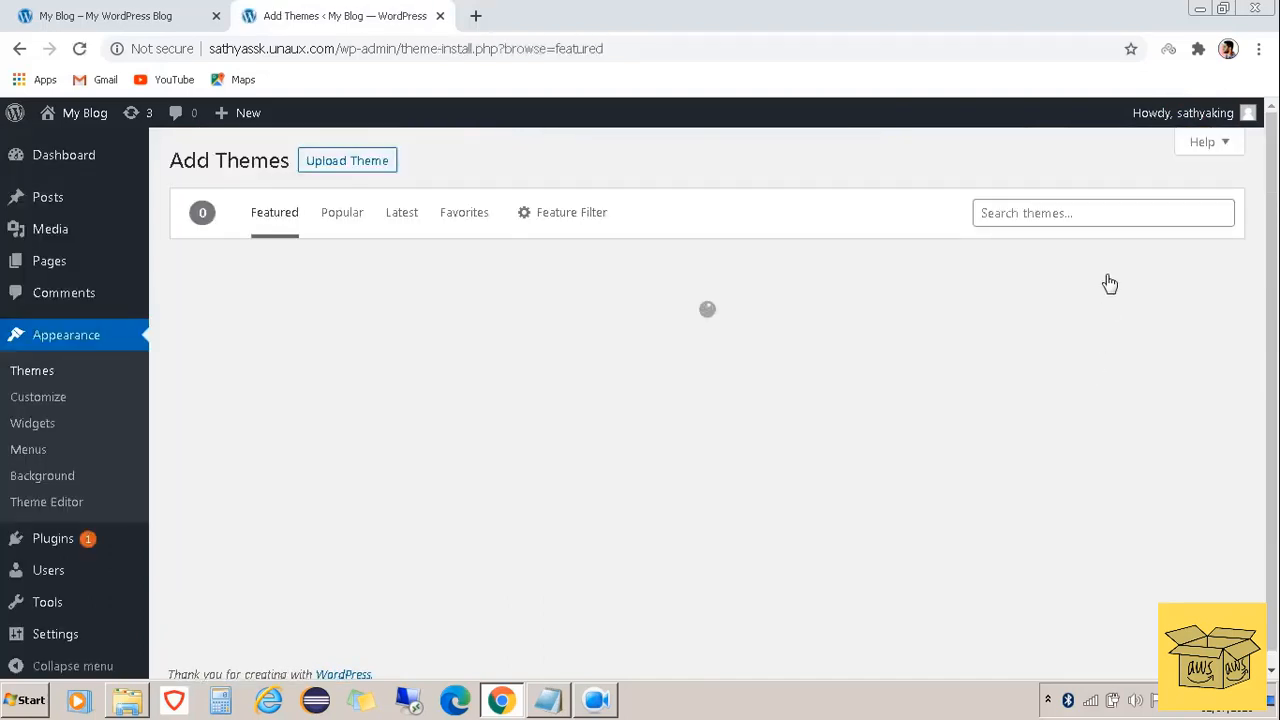
click(1054, 215)
text(astra)
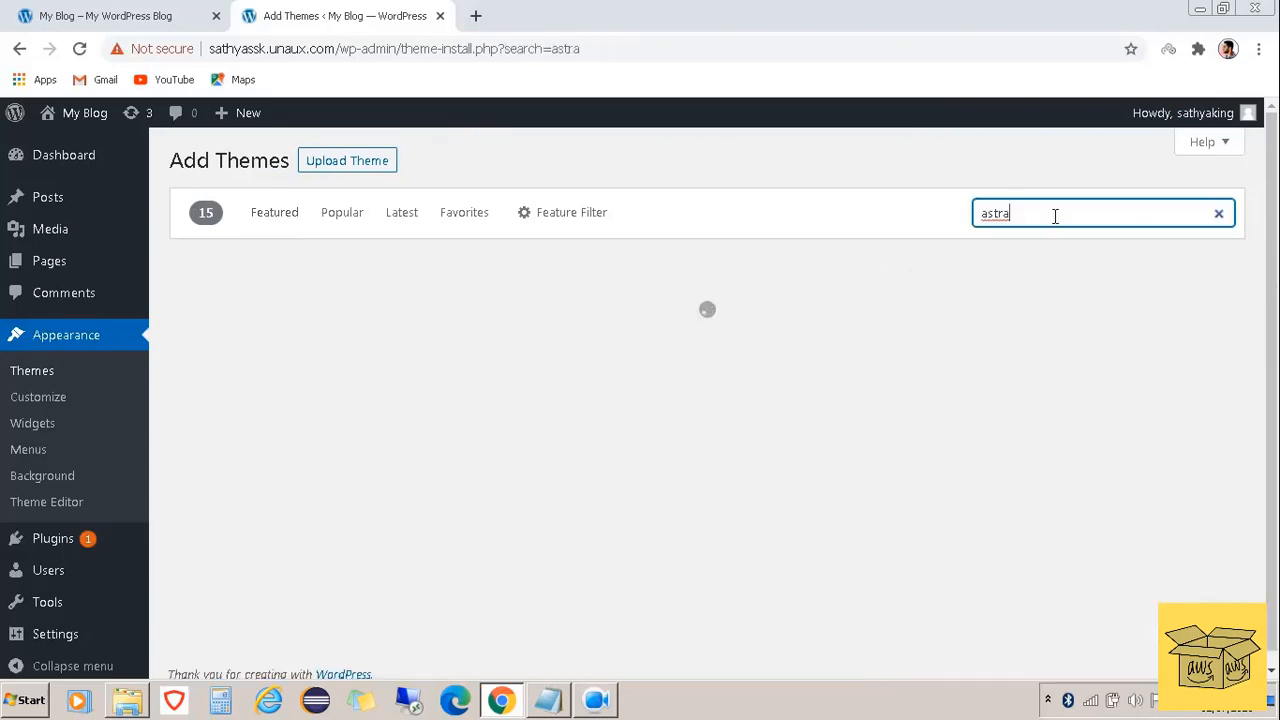
mouse_move(366, 508)
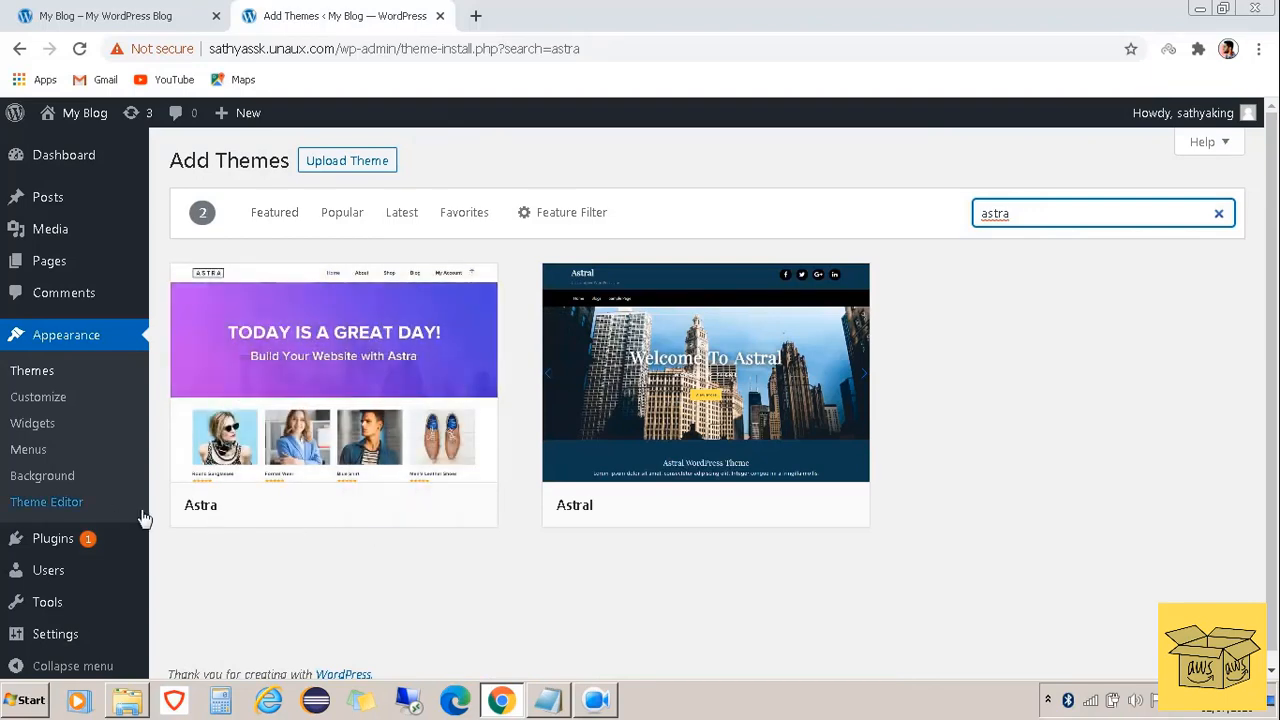
click(388, 510)
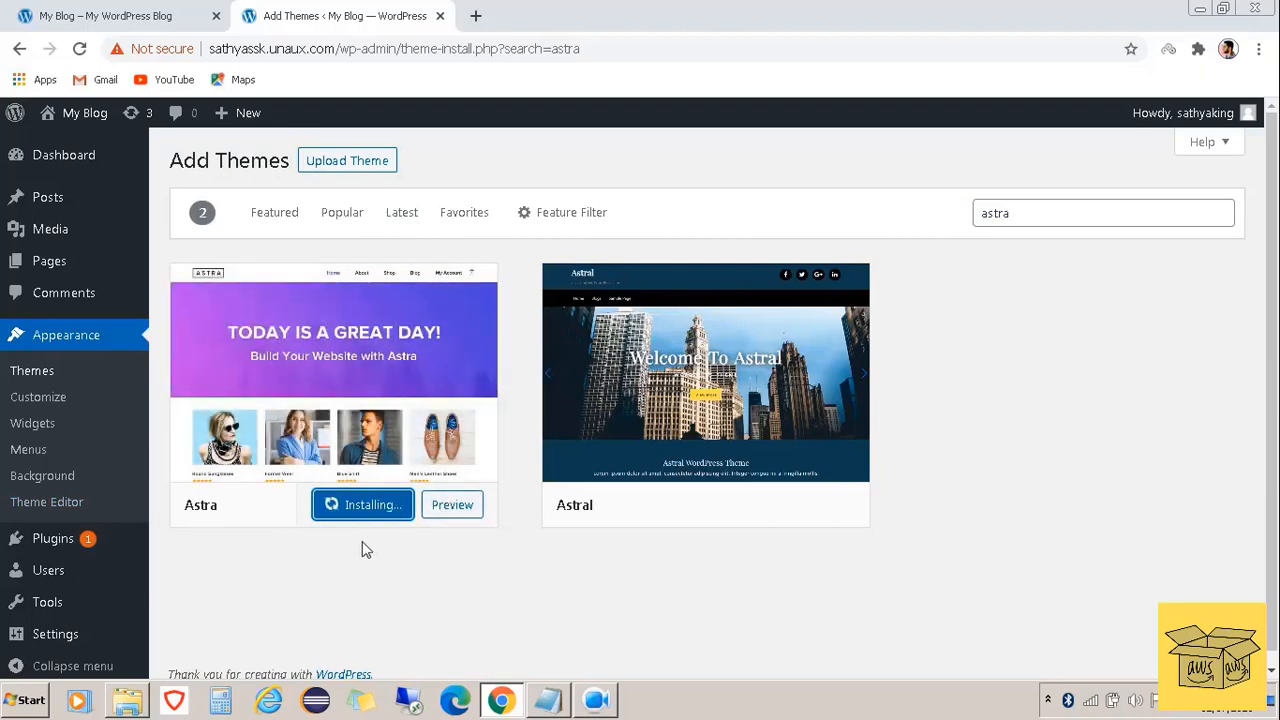
click(360, 512)
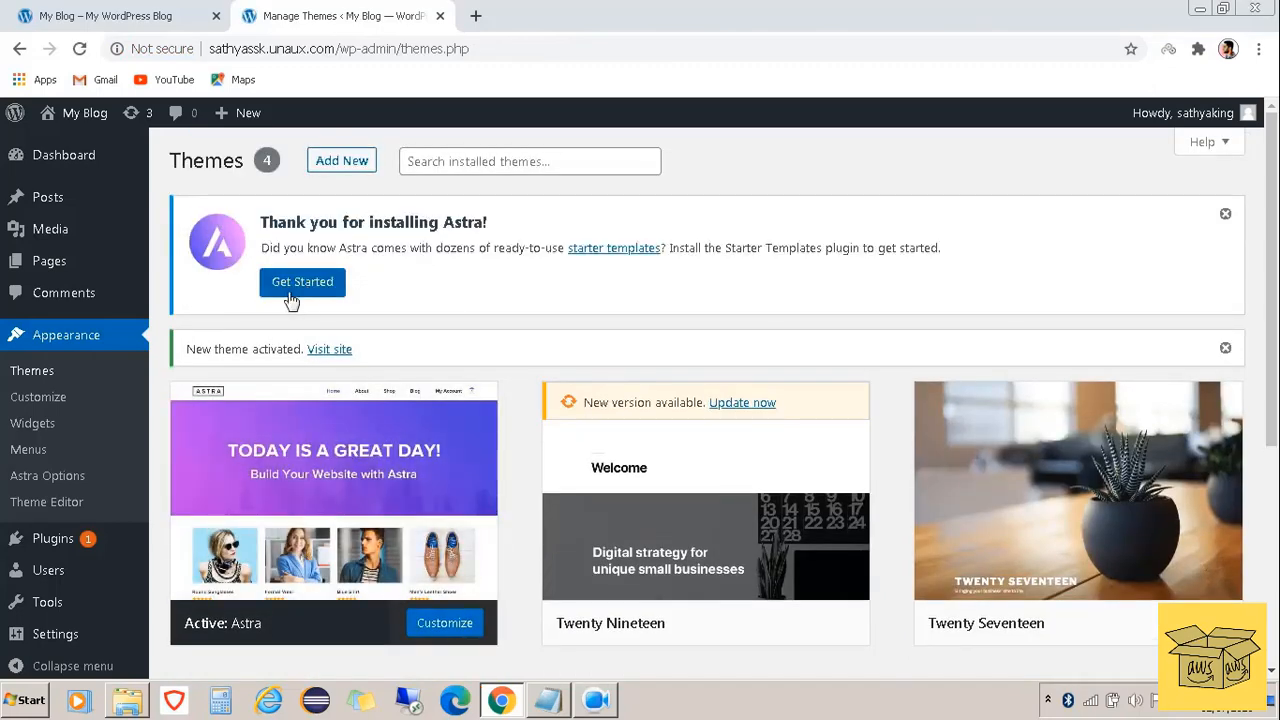
Open Astra's Starter Templates and scroll through the template gallery
click(292, 299)
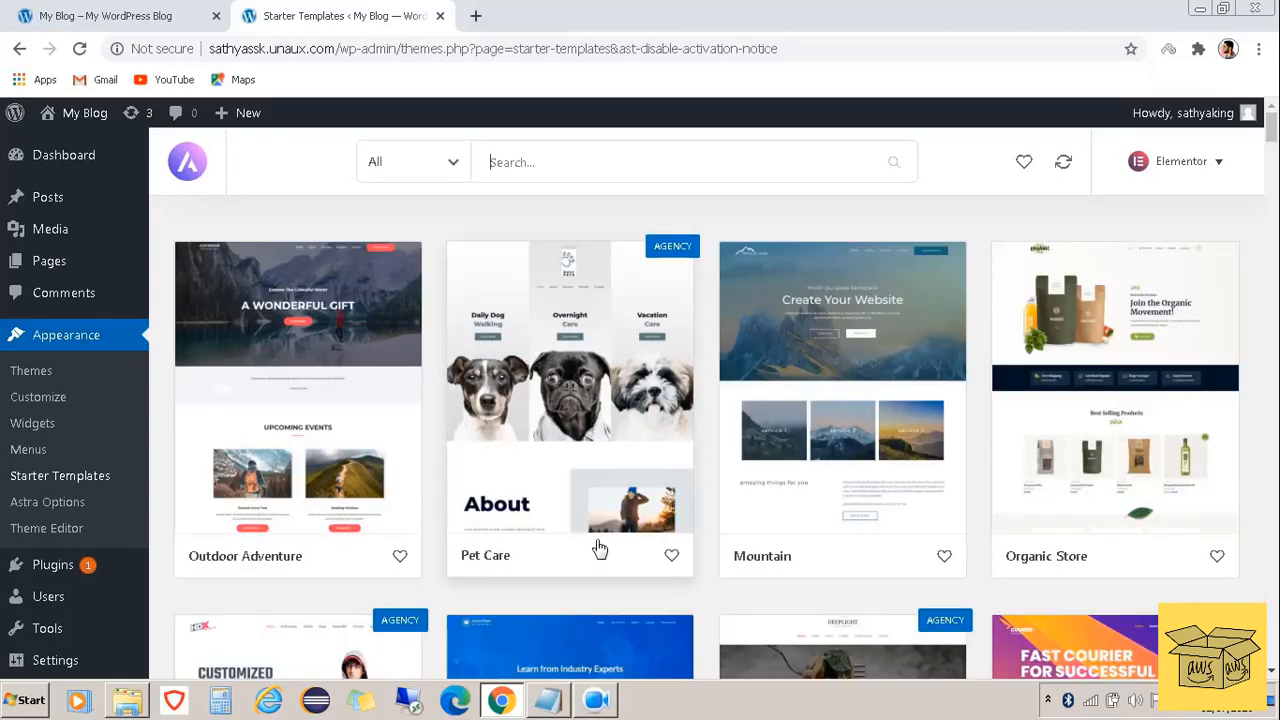
scroll(599, 548, down, 2)
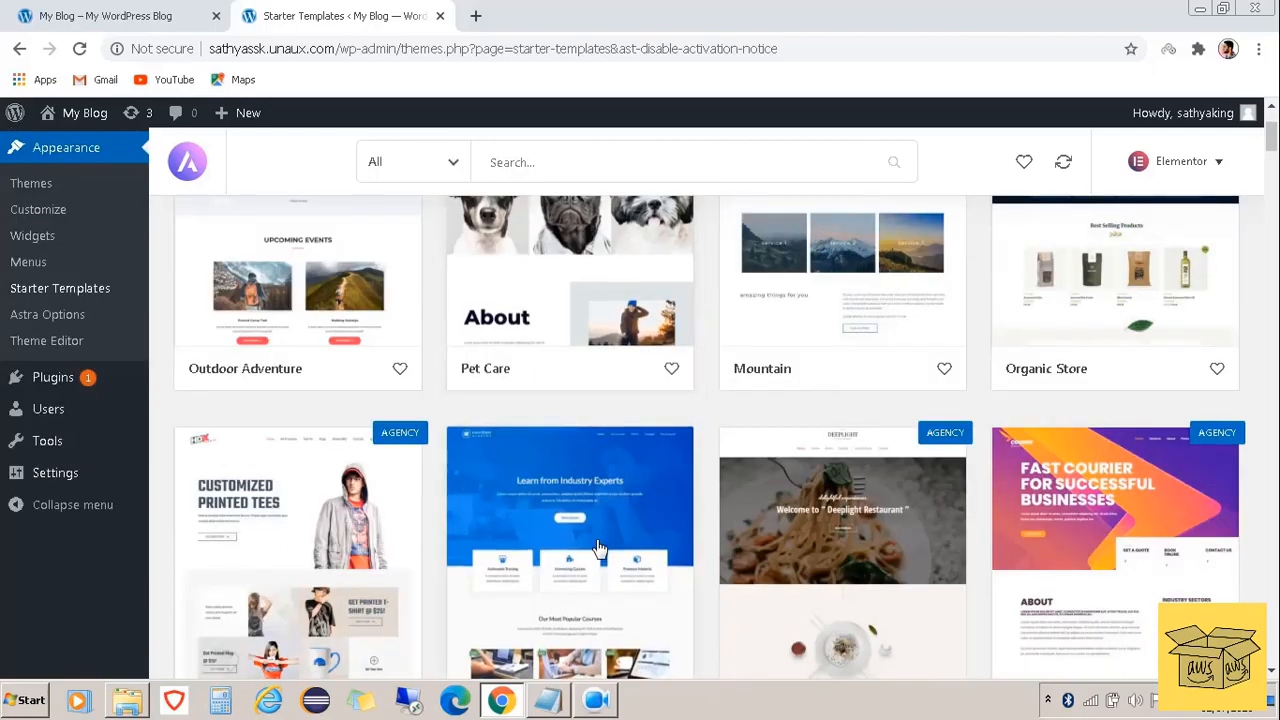
scroll(510, 543, down, 2)
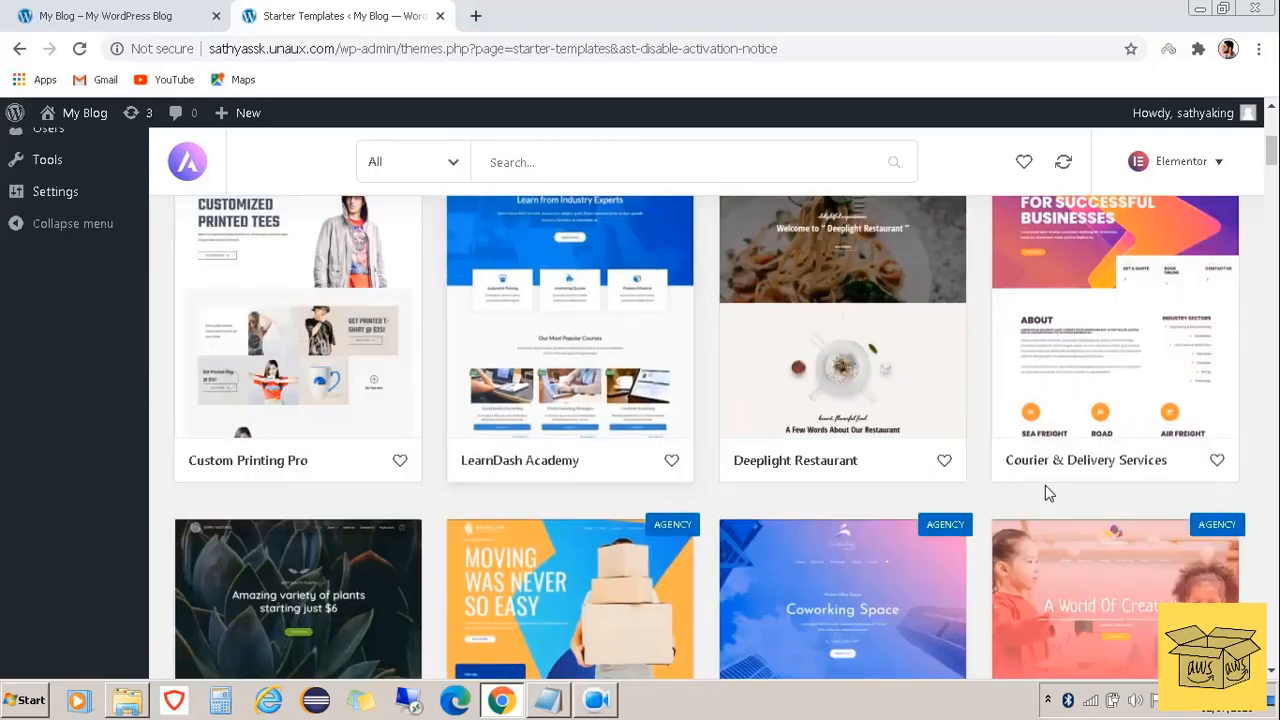
scroll(1045, 490, down, 3)
scroll(821, 487, down, 7)
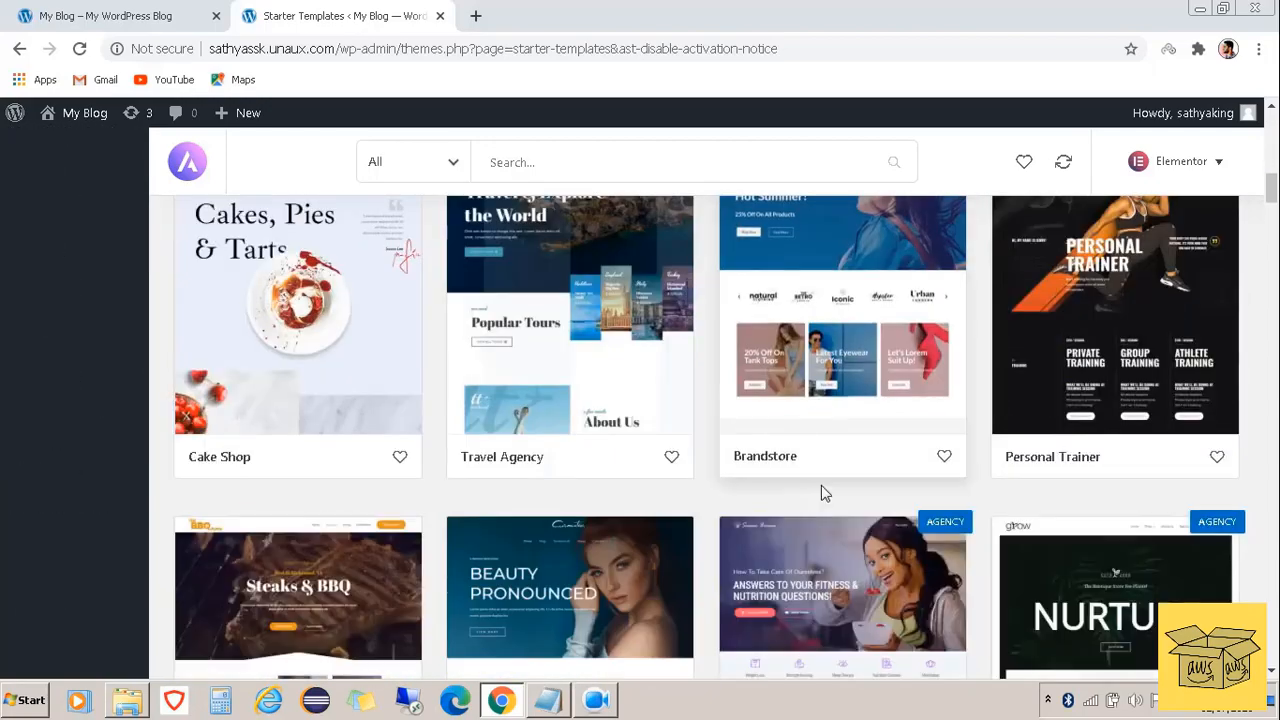
scroll(821, 493, down, 8)
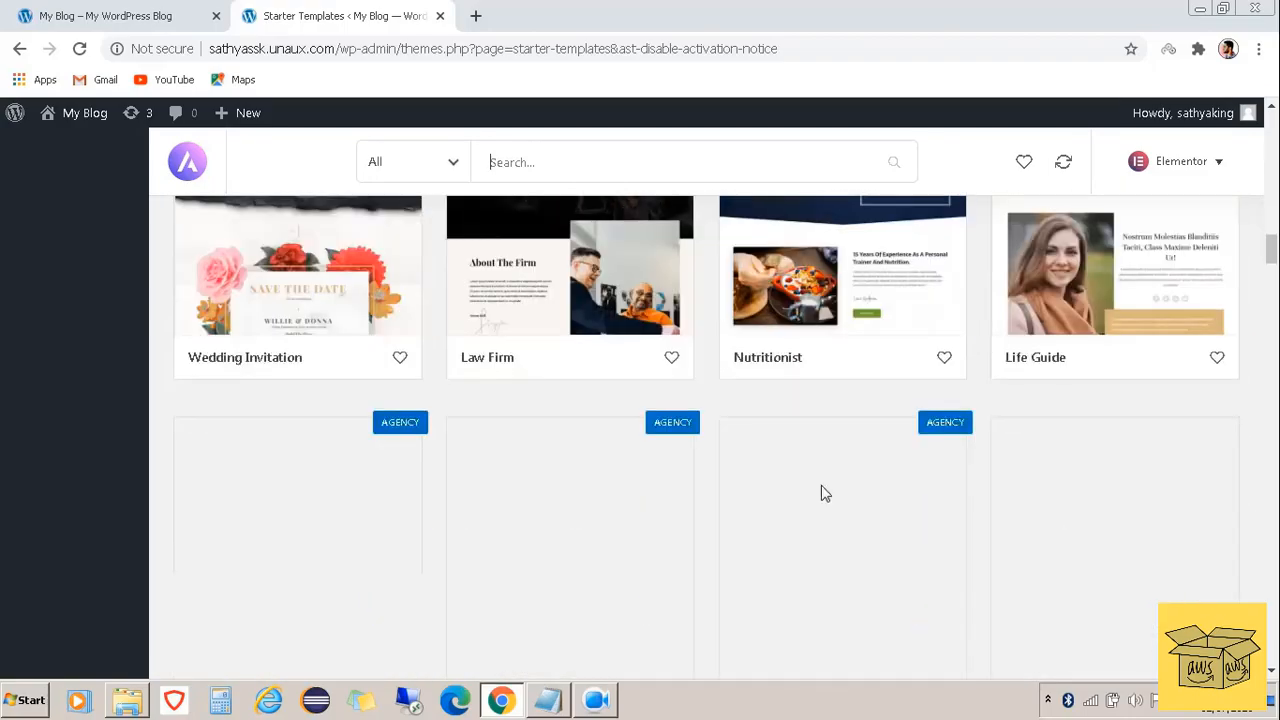
scroll(822, 494, up, 20)
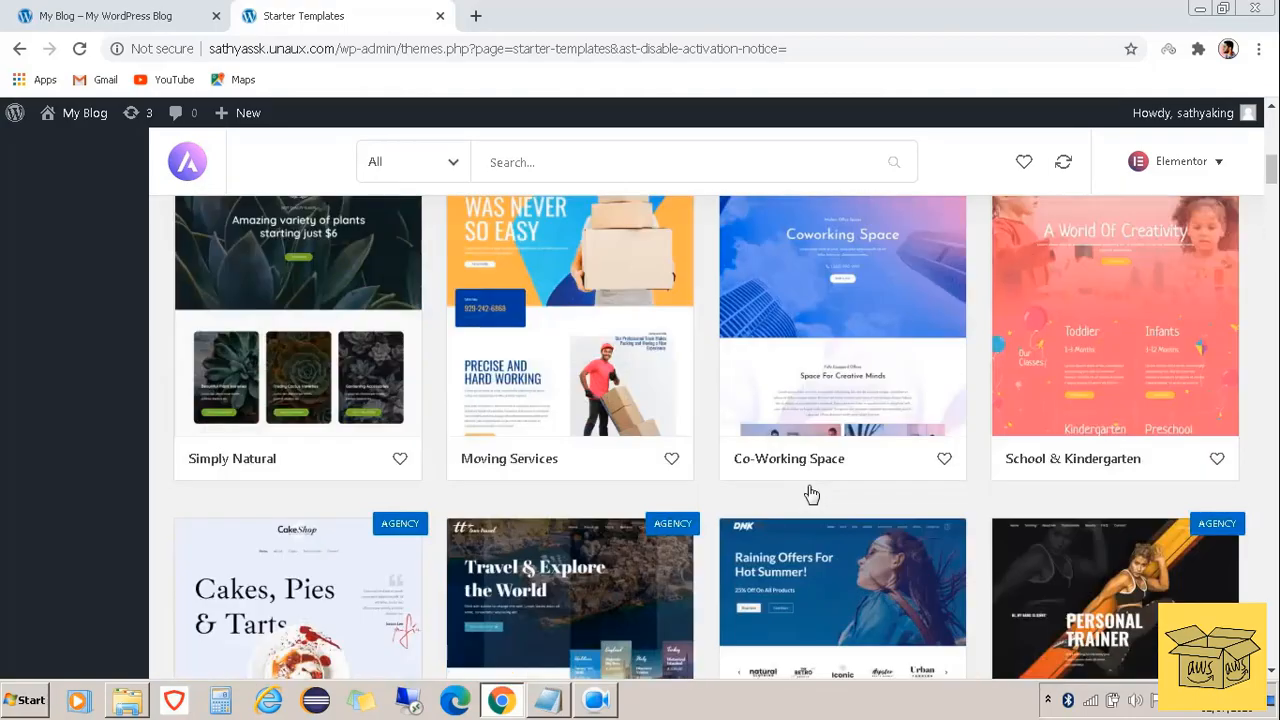
scroll(812, 494, up, 1)
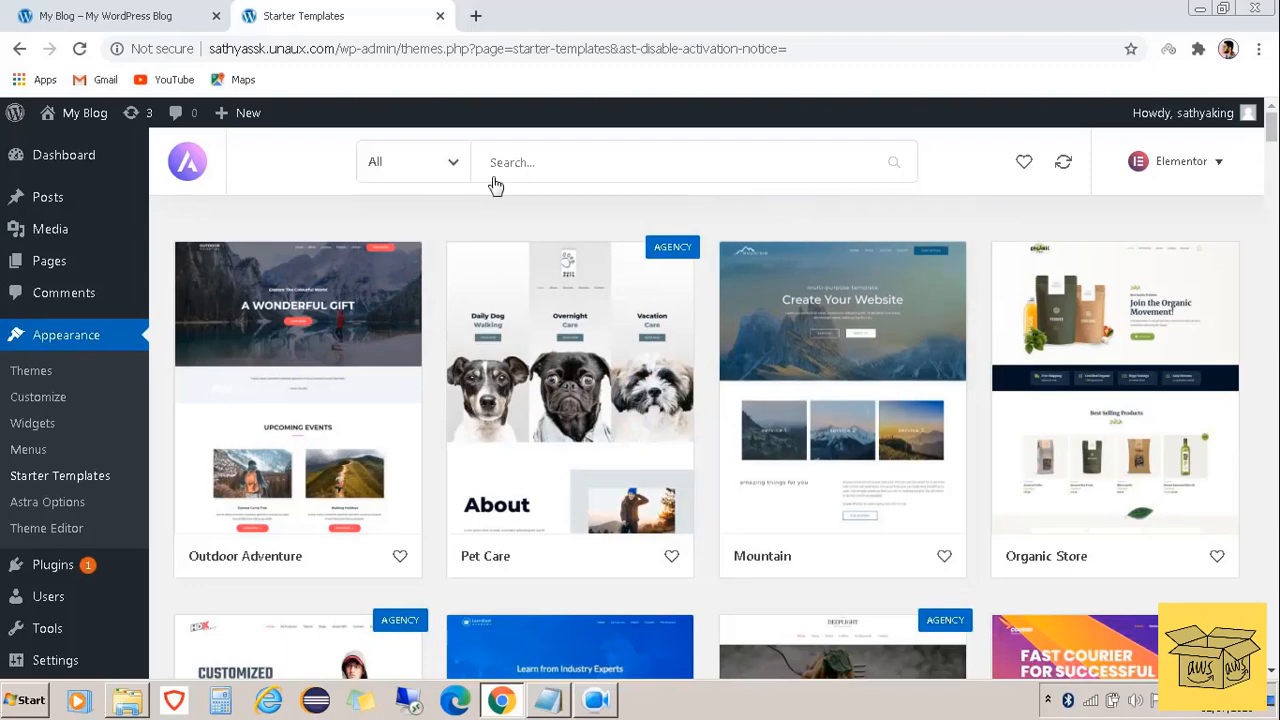
Filter the templates to Free only and scroll through the results
click(426, 177)
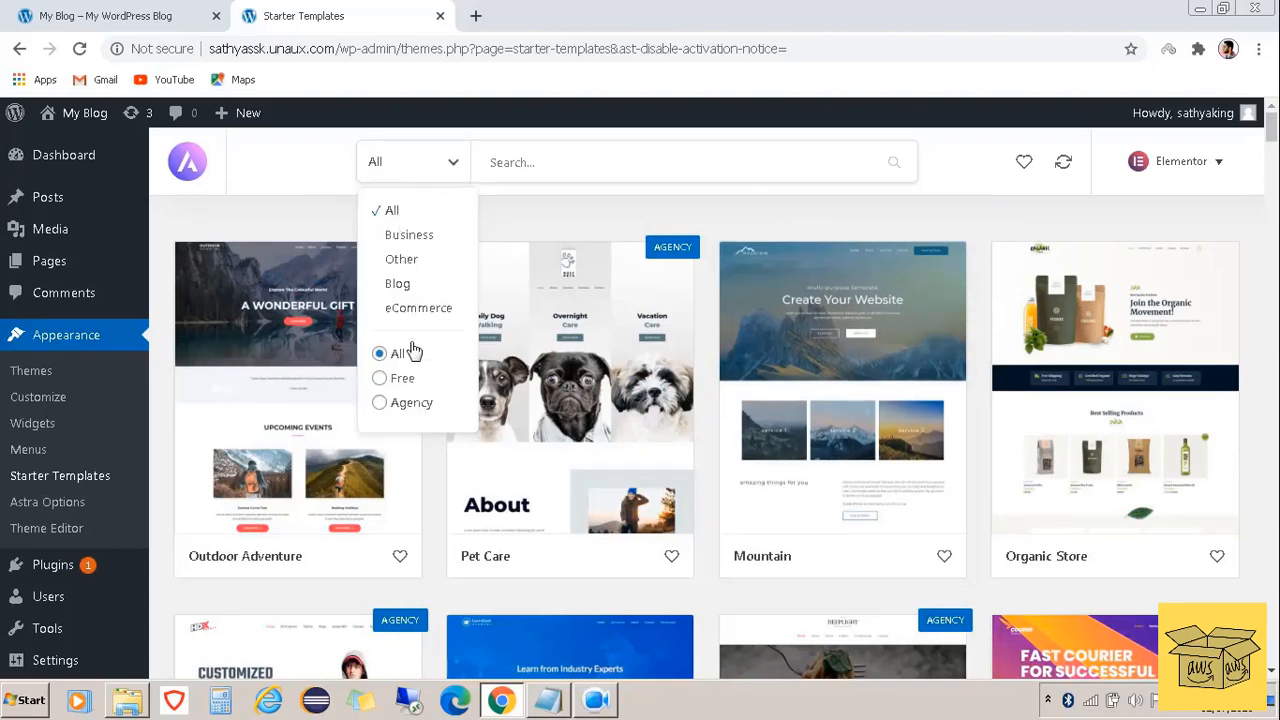
click(380, 378)
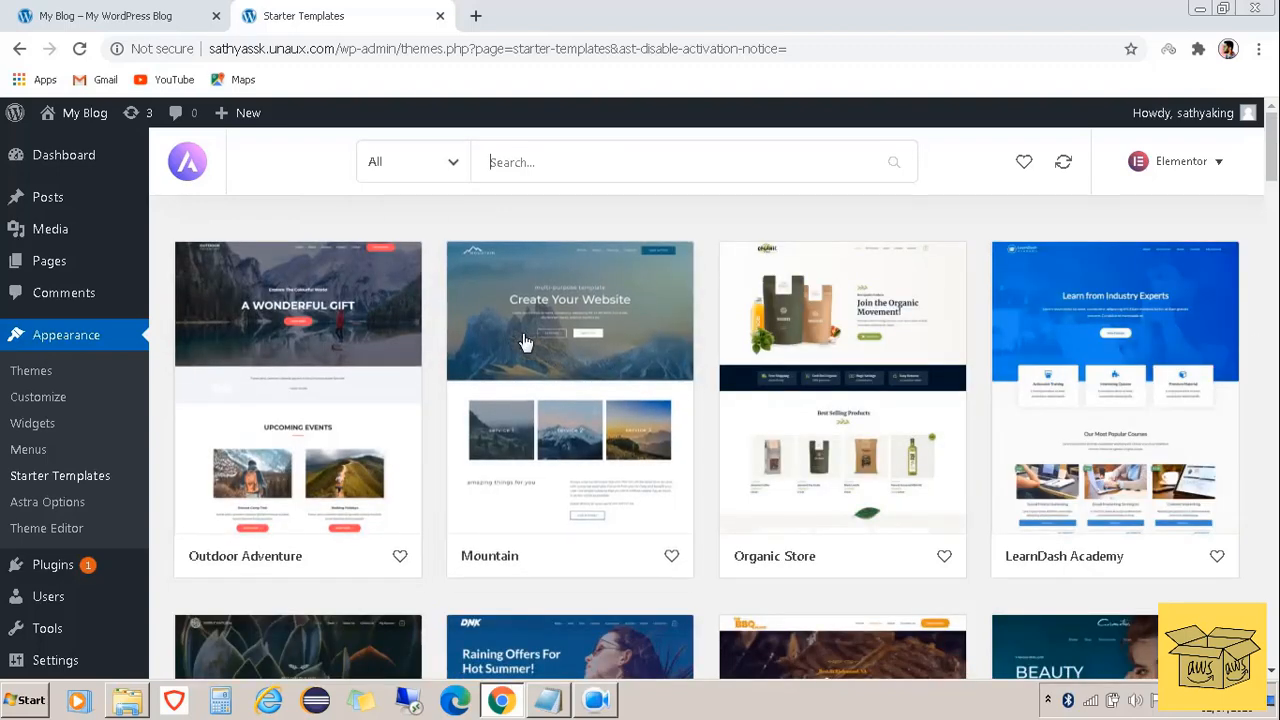
scroll(651, 357, down, 3)
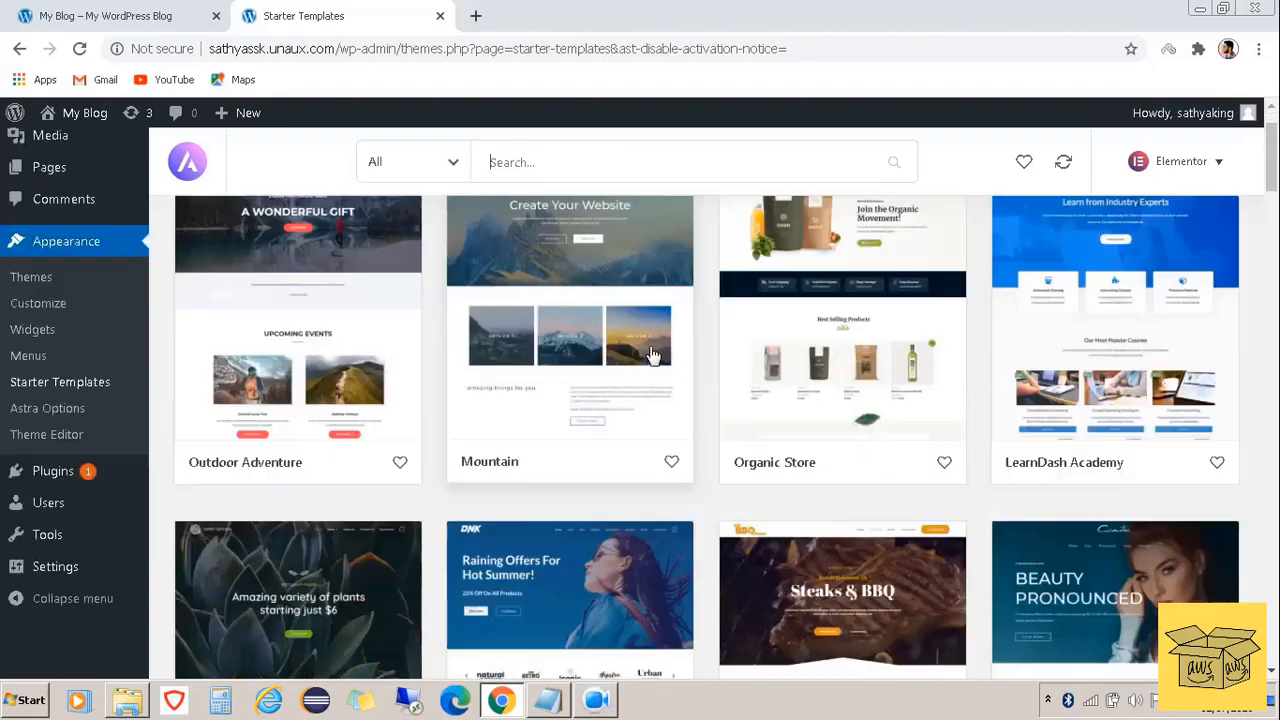
scroll(651, 357, down, 3)
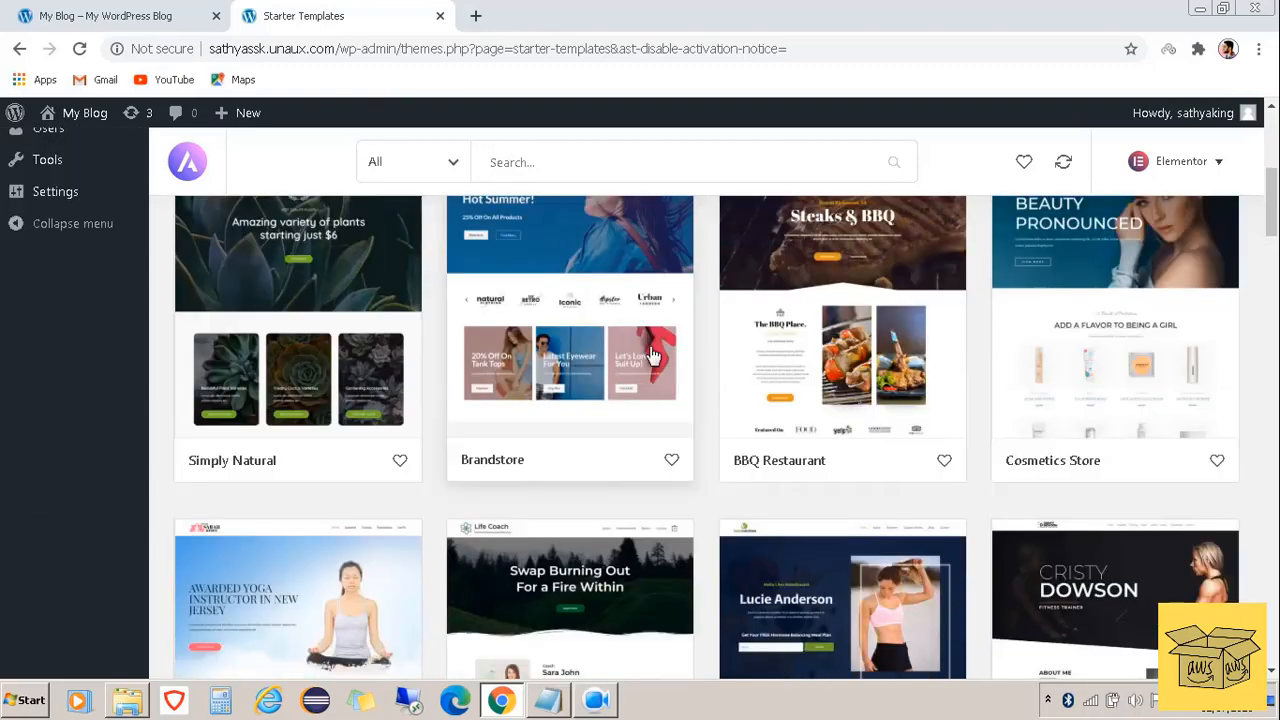
scroll(651, 357, down, 5)
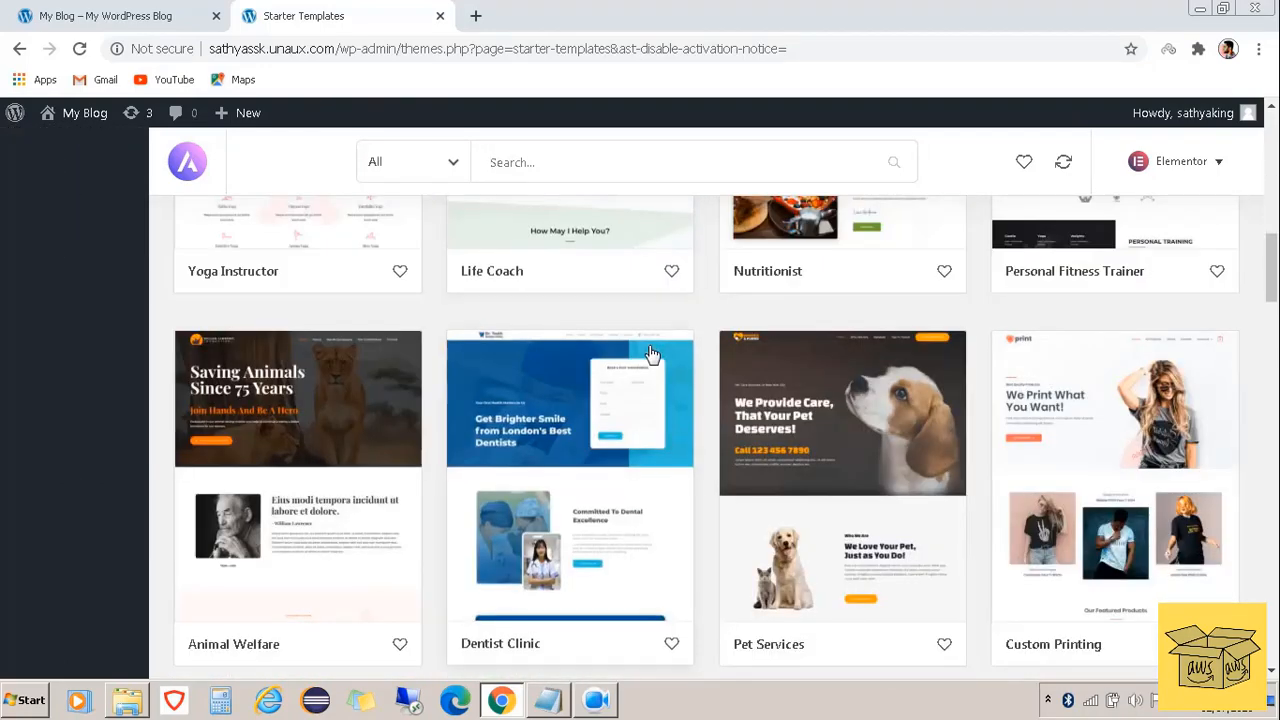
scroll(651, 355, down, 1)
scroll(651, 353, down, 7)
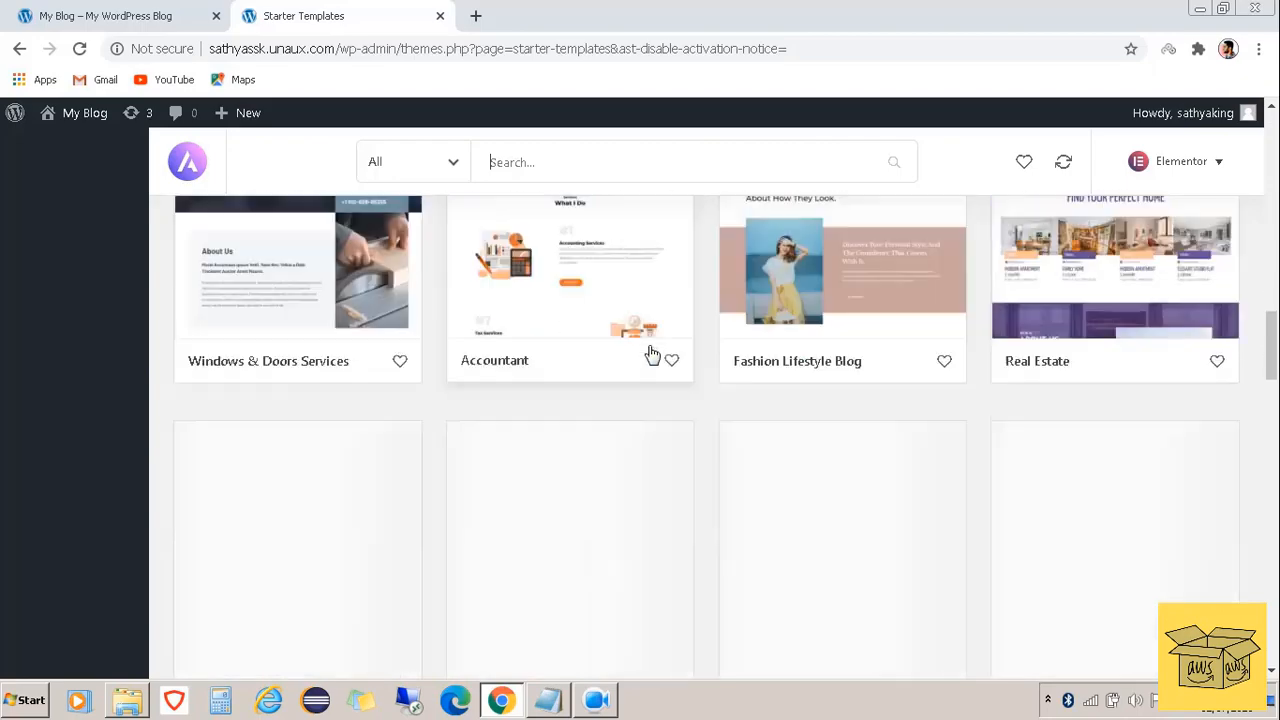
scroll(651, 353, down, 2)
scroll(781, 430, up, 1)
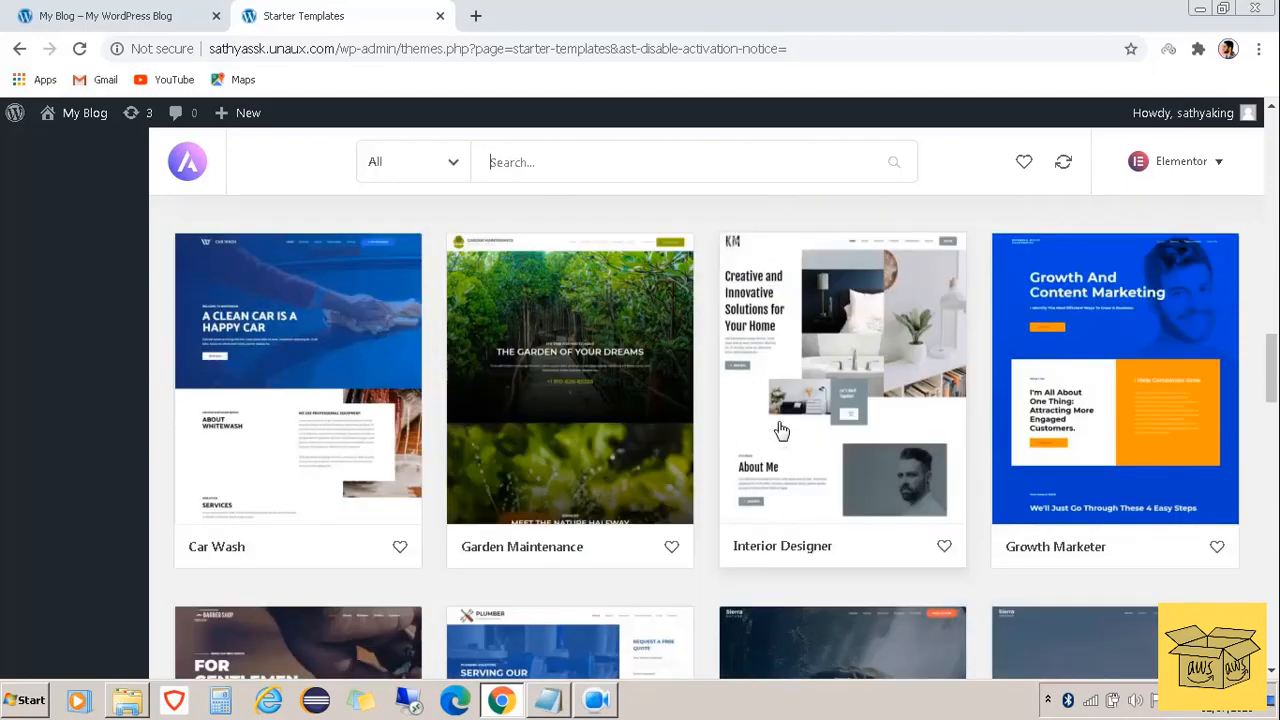
Preview the Interior Designer template's About, Services, Projects, Testimonials, Contact and Home pages
click(862, 482)
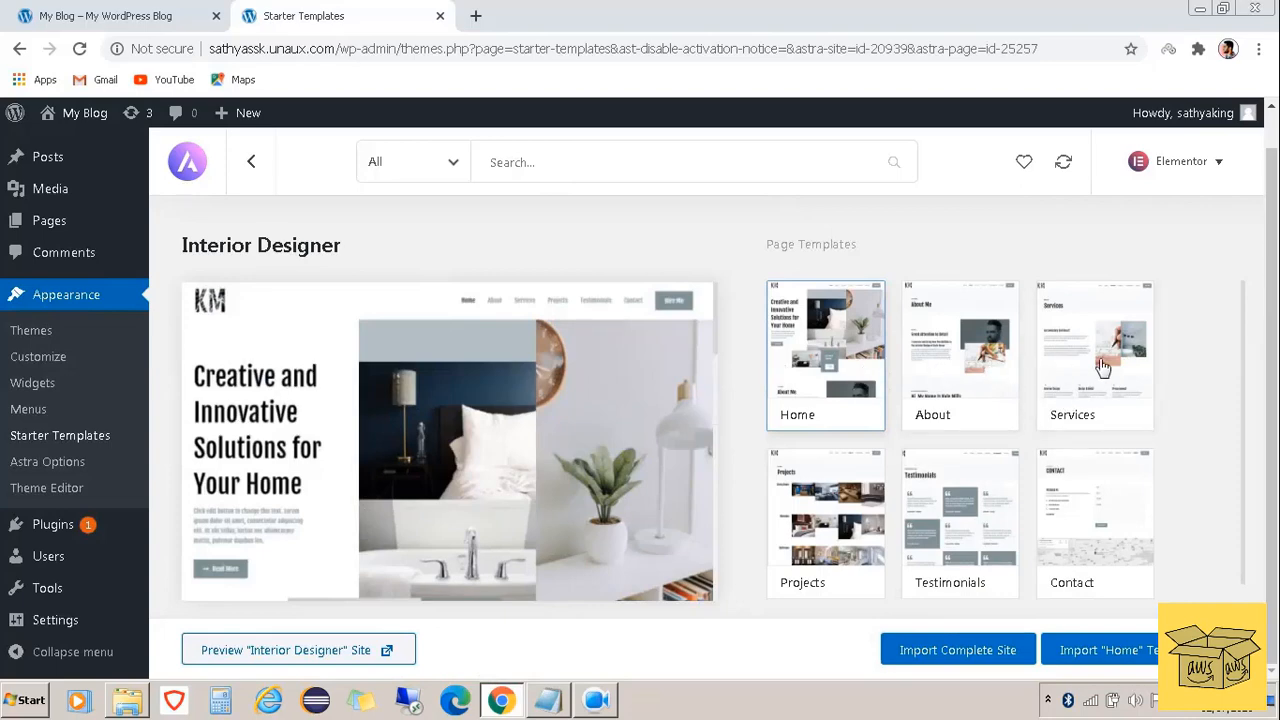
click(920, 368)
click(1055, 375)
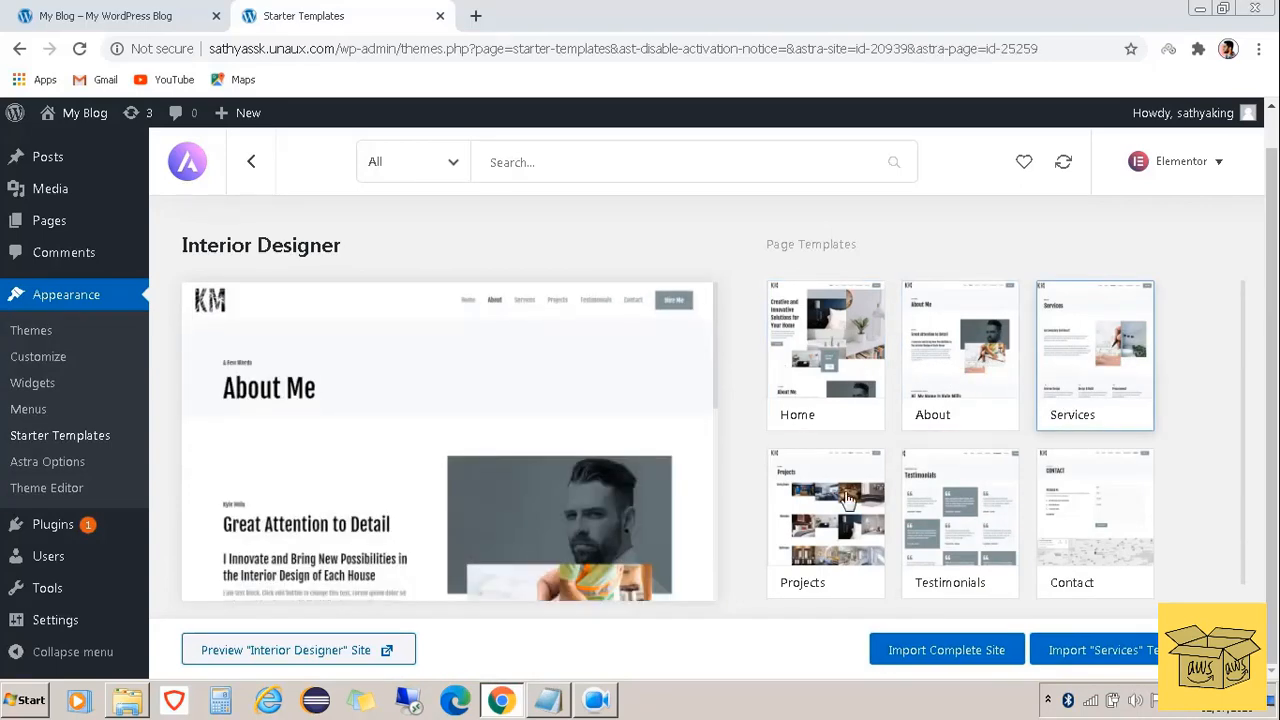
click(866, 518)
click(940, 532)
click(1074, 520)
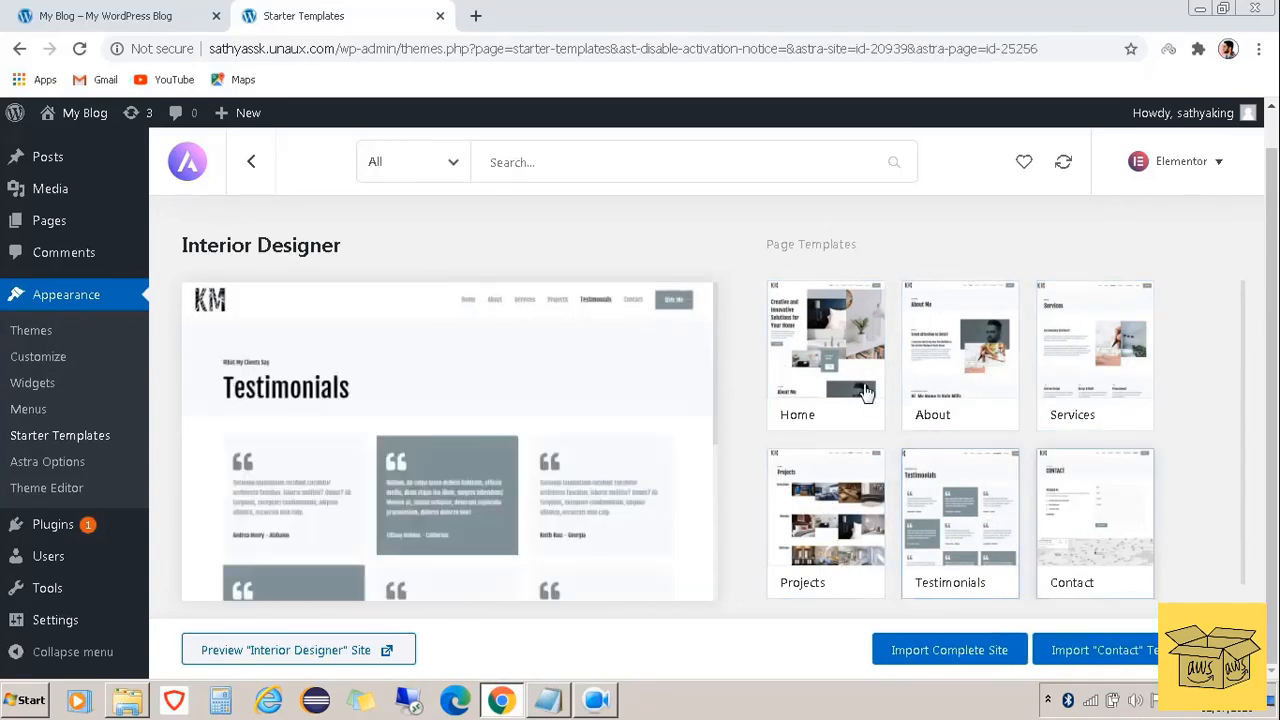
click(851, 370)
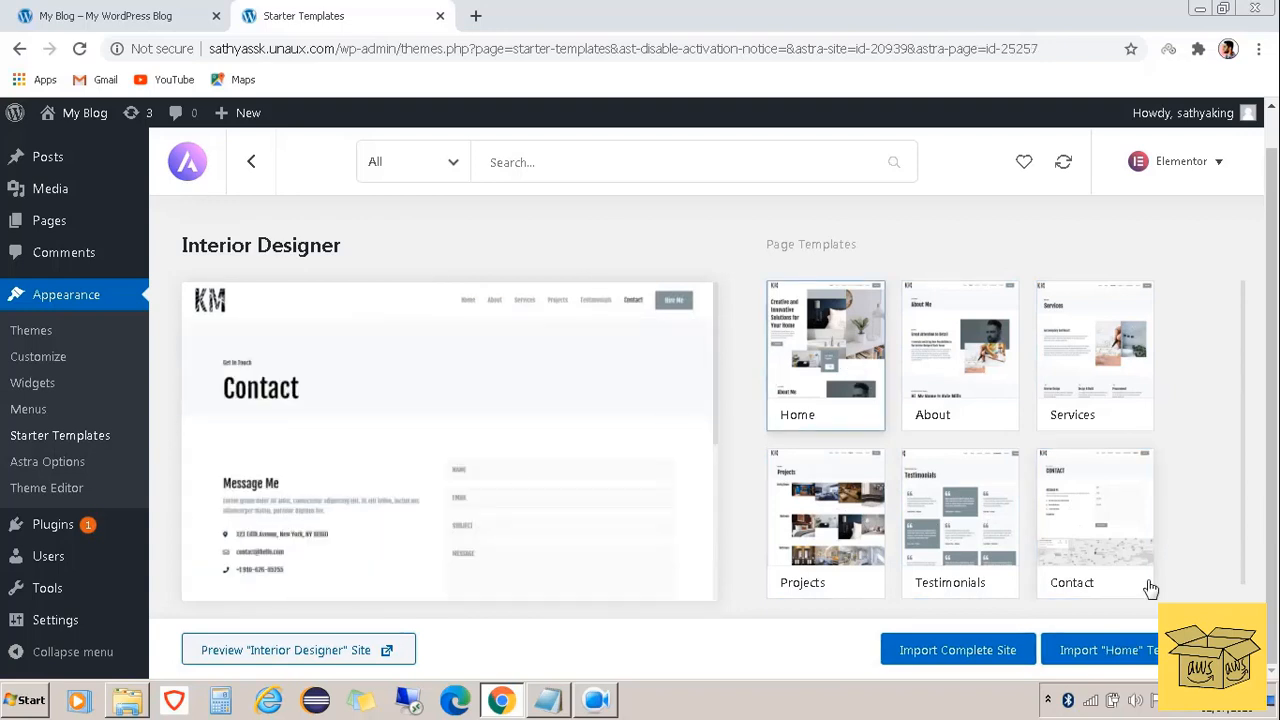
Import the complete Interior Designer site and go back to the My Blog tab
click(975, 660)
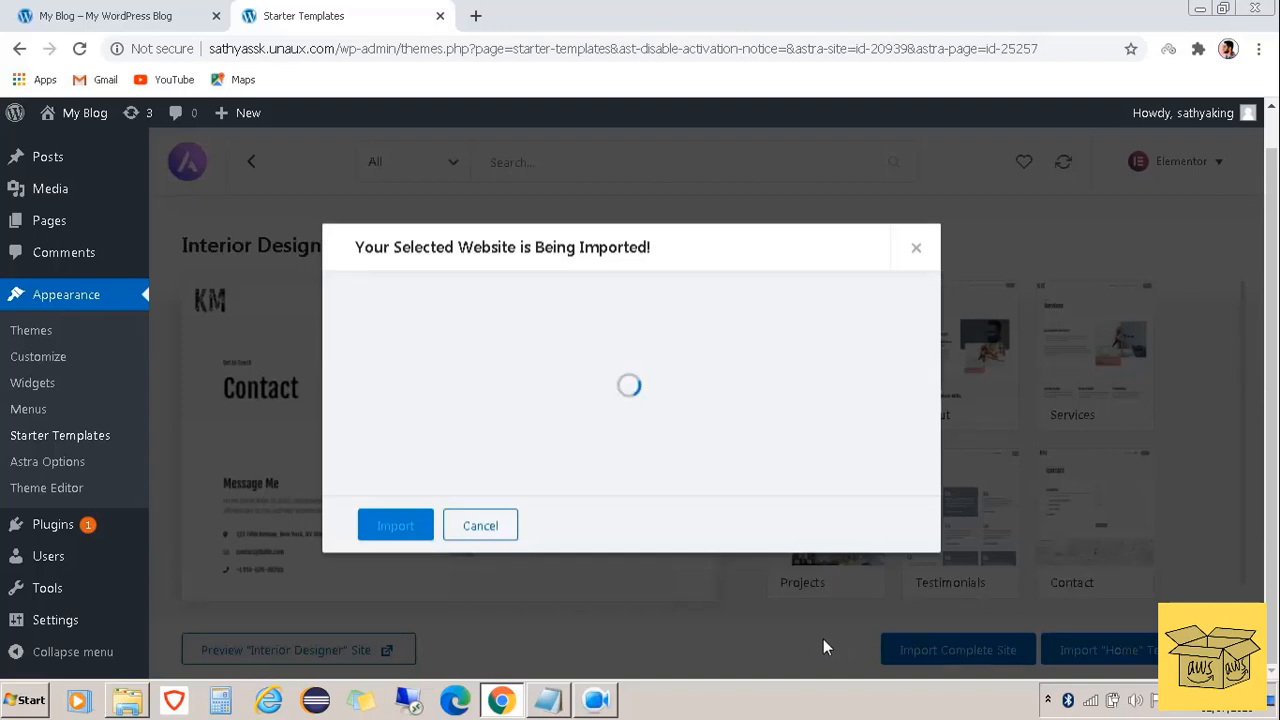
click(369, 525)
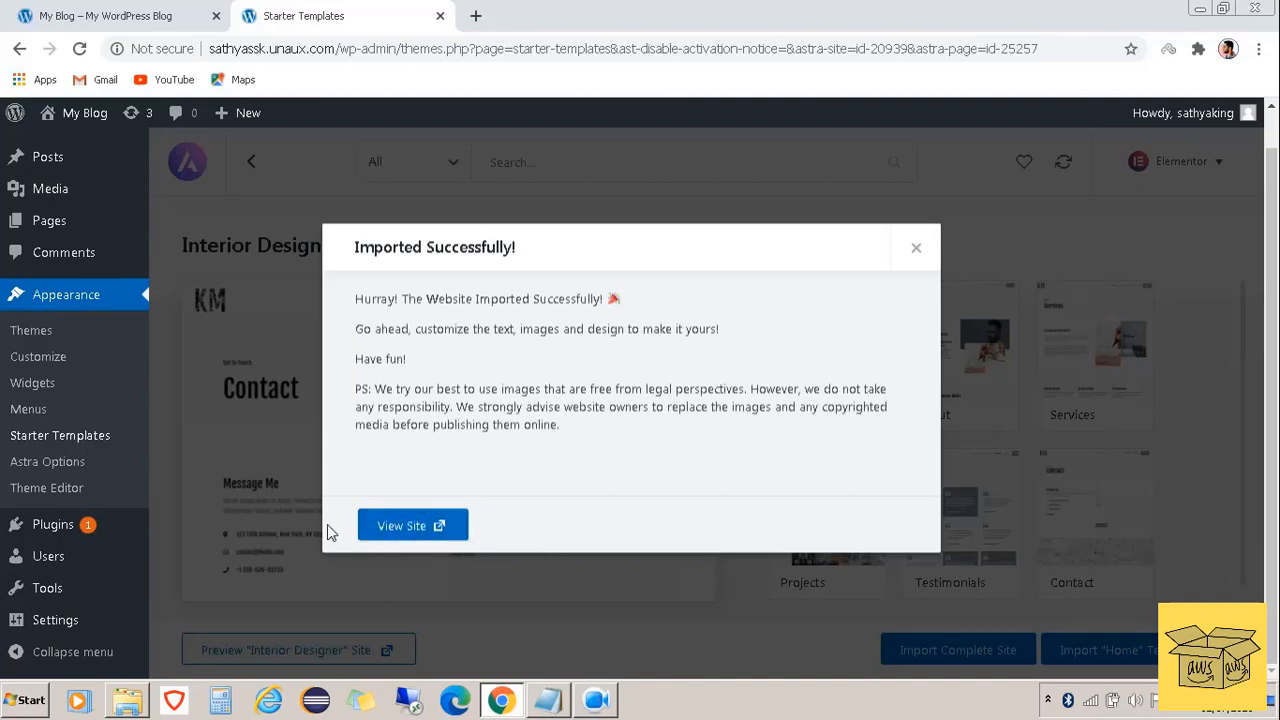
click(110, 12)
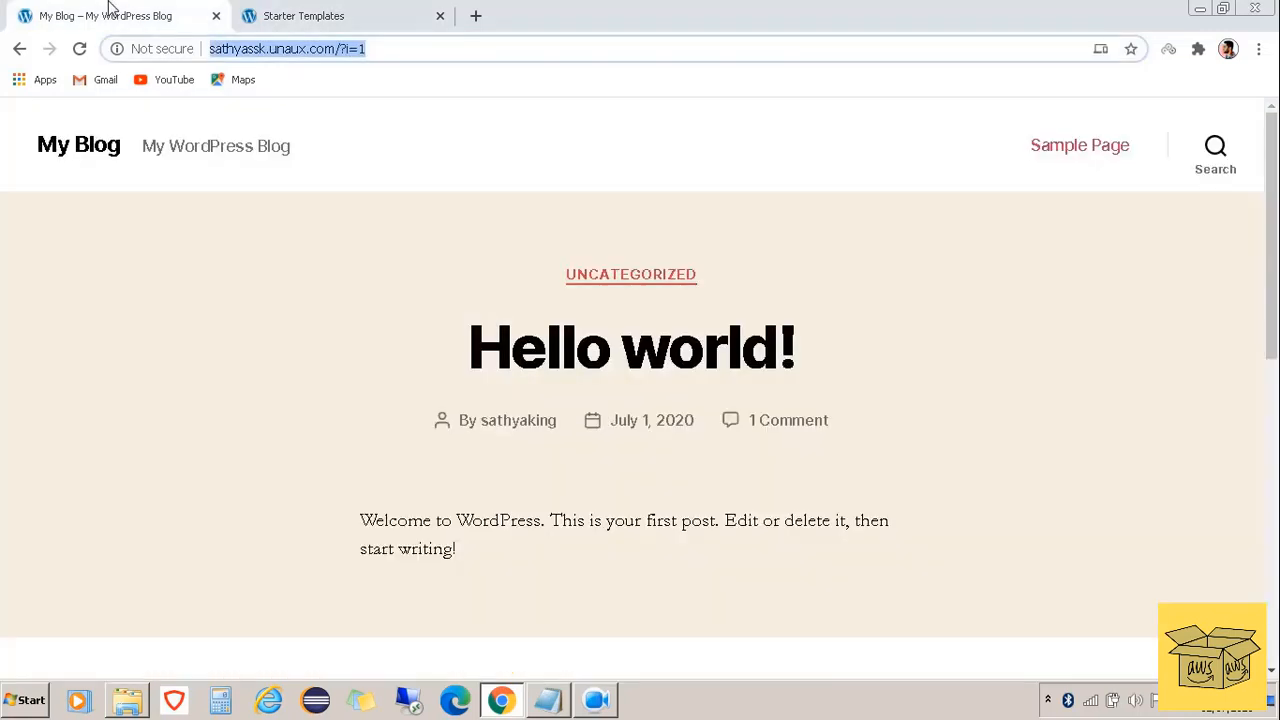
Reload My Blog and scroll through the new Interior Designer homepage
click(80, 50)
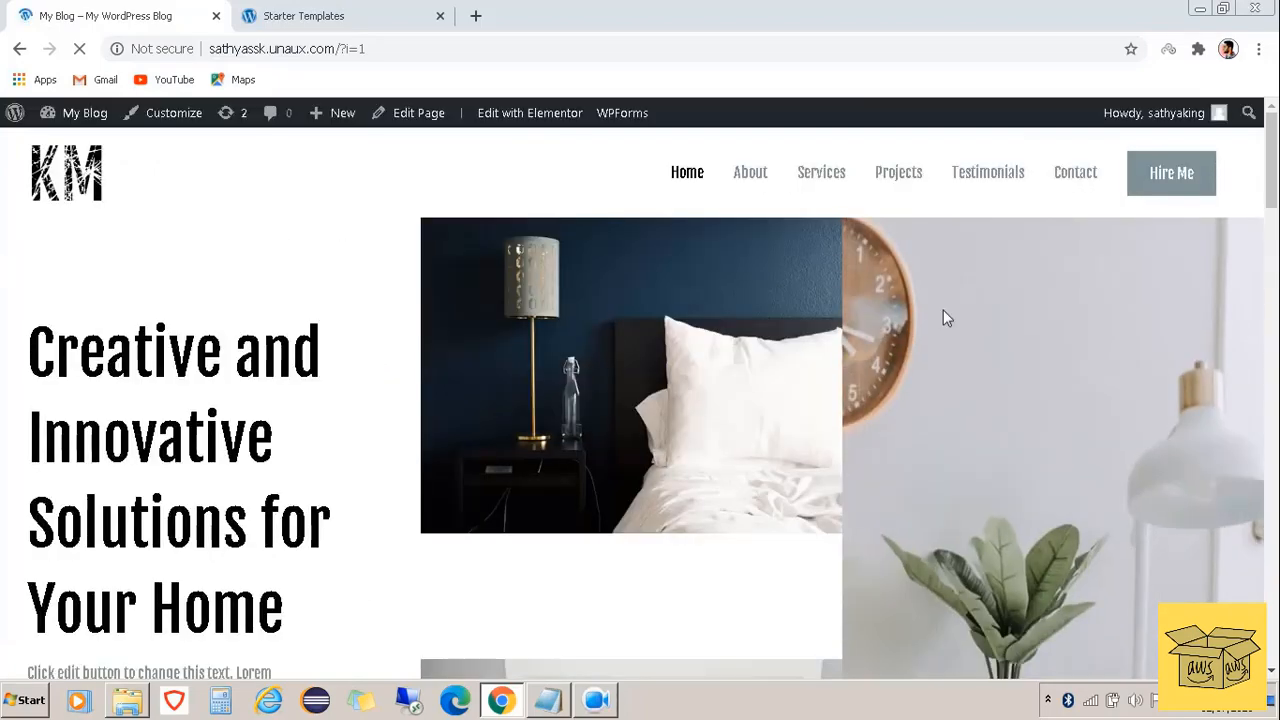
scroll(530, 425, down, 3)
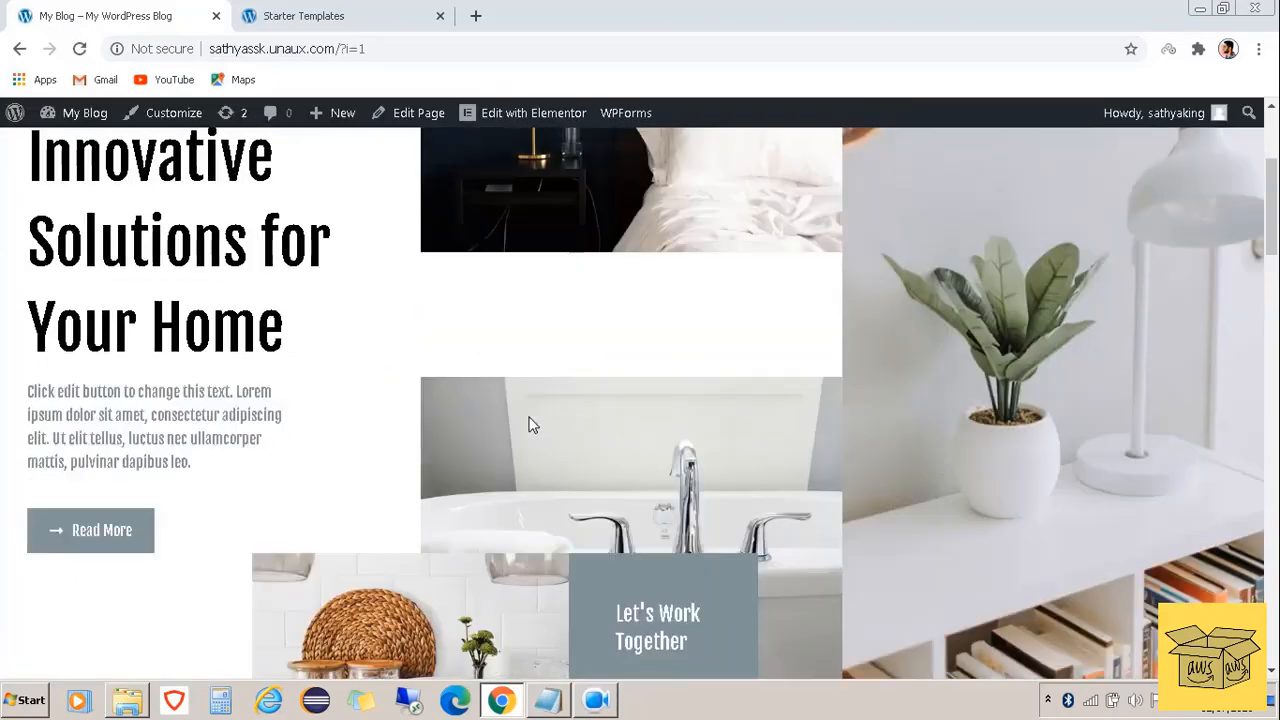
scroll(530, 425, down, 7)
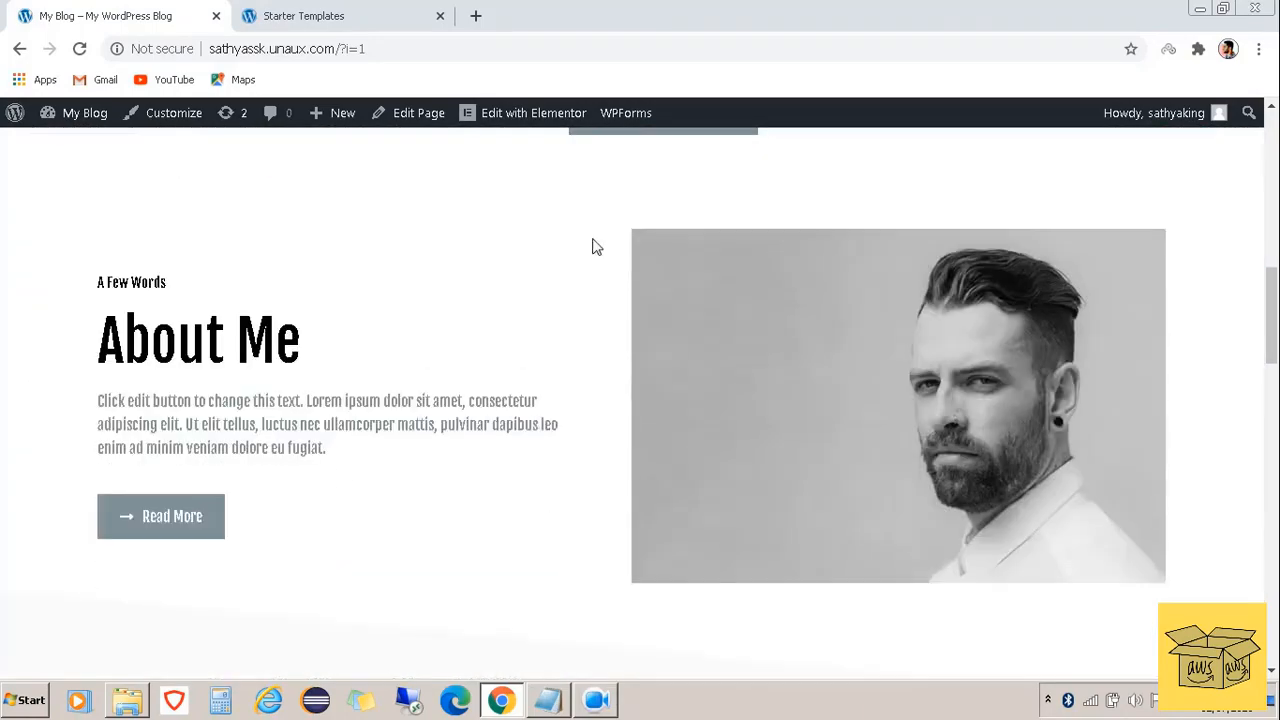
scroll(421, 394, down, 2)
scroll(421, 394, down, 15)
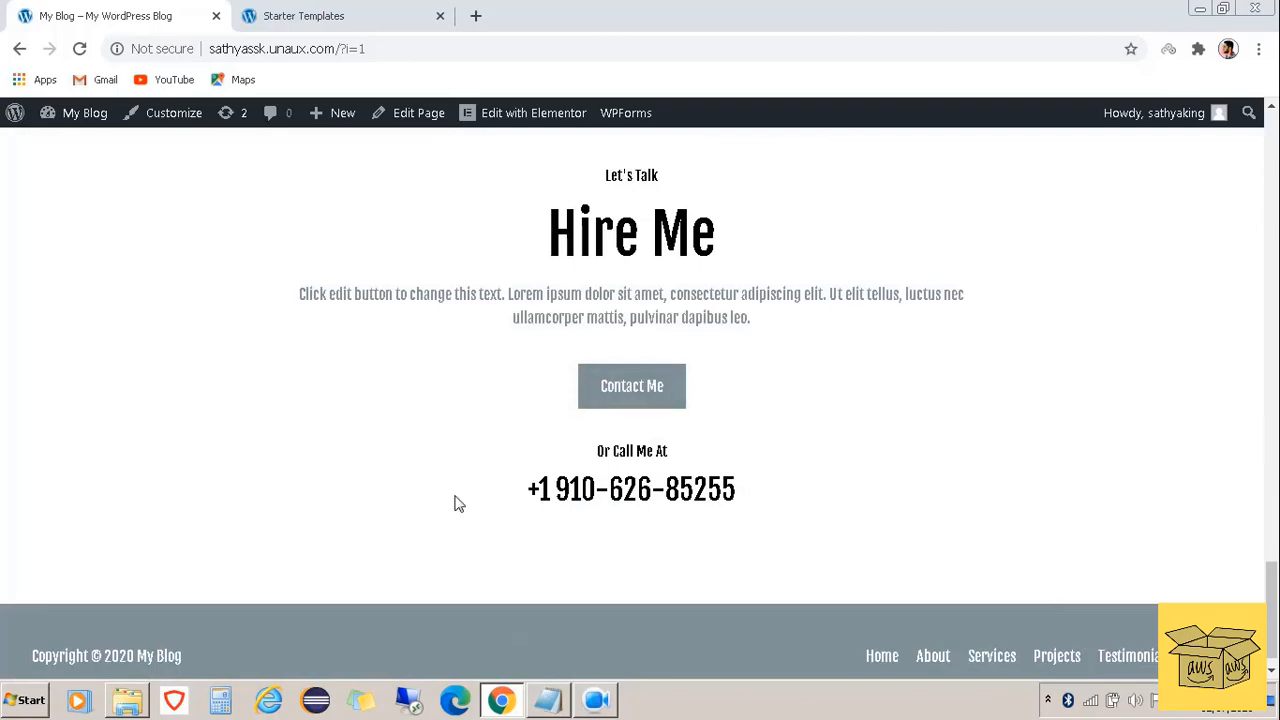
scroll(580, 446, up, 10)
scroll(577, 445, up, 10)
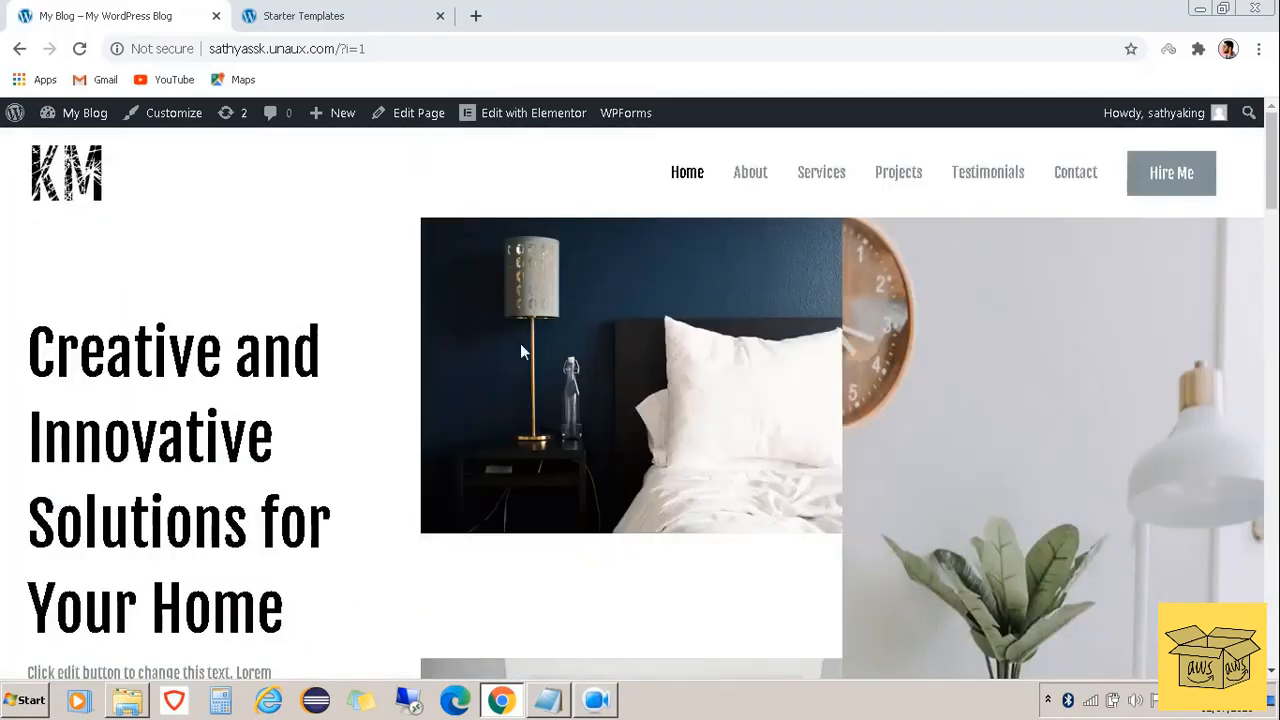
click(303, 16)
click(151, 6)
scroll(391, 474, down, 1)
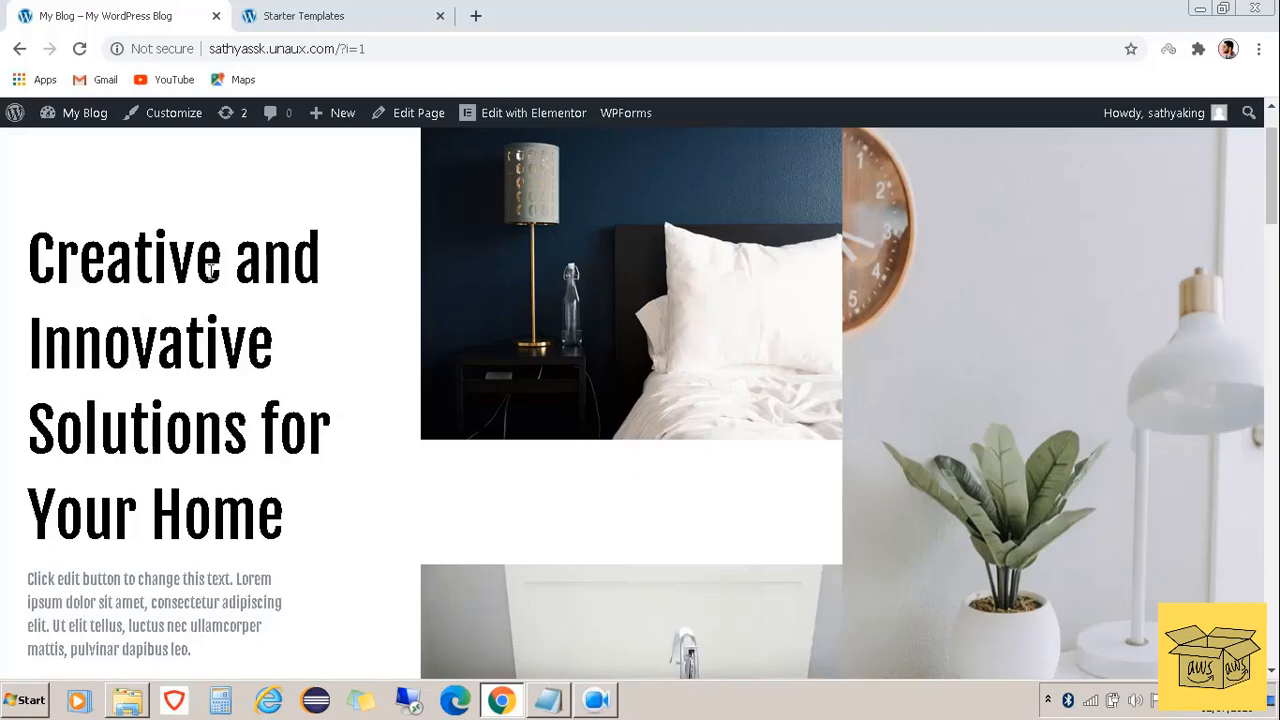
Edit the home page in Elementor, rewrite the hero heading as 'Welcome to my website!', and update
click(540, 121)
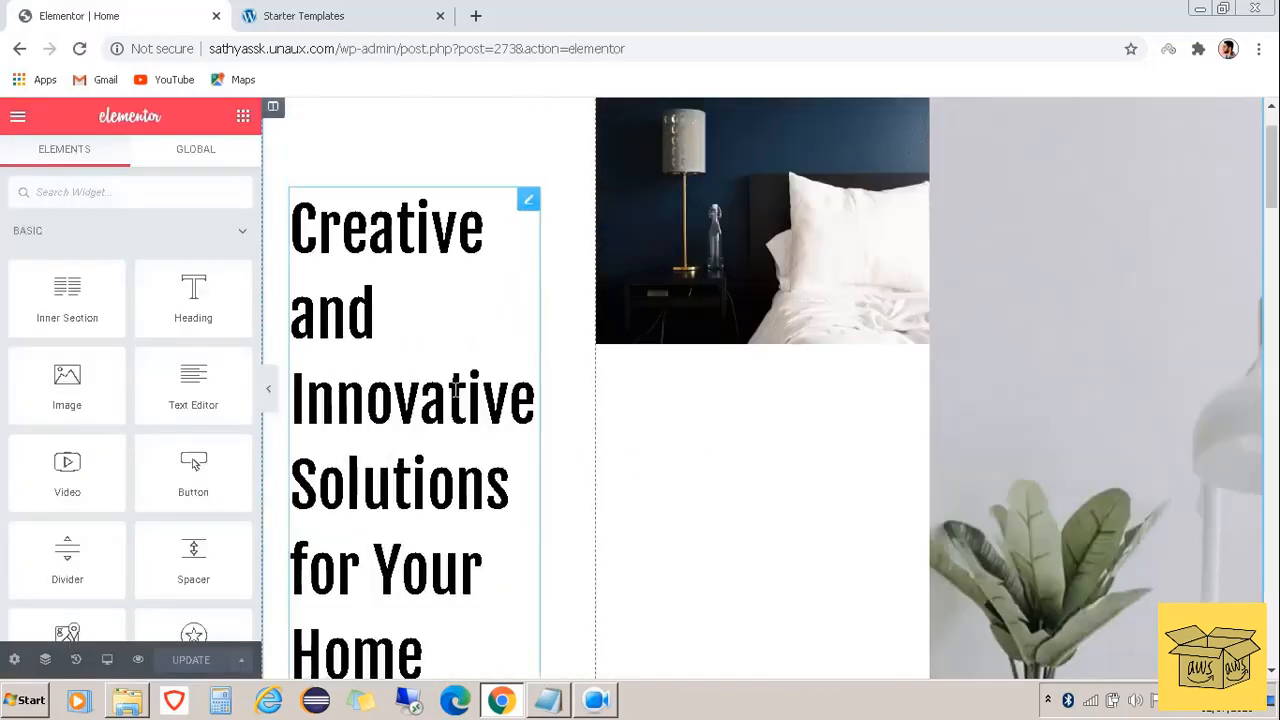
click(435, 660)
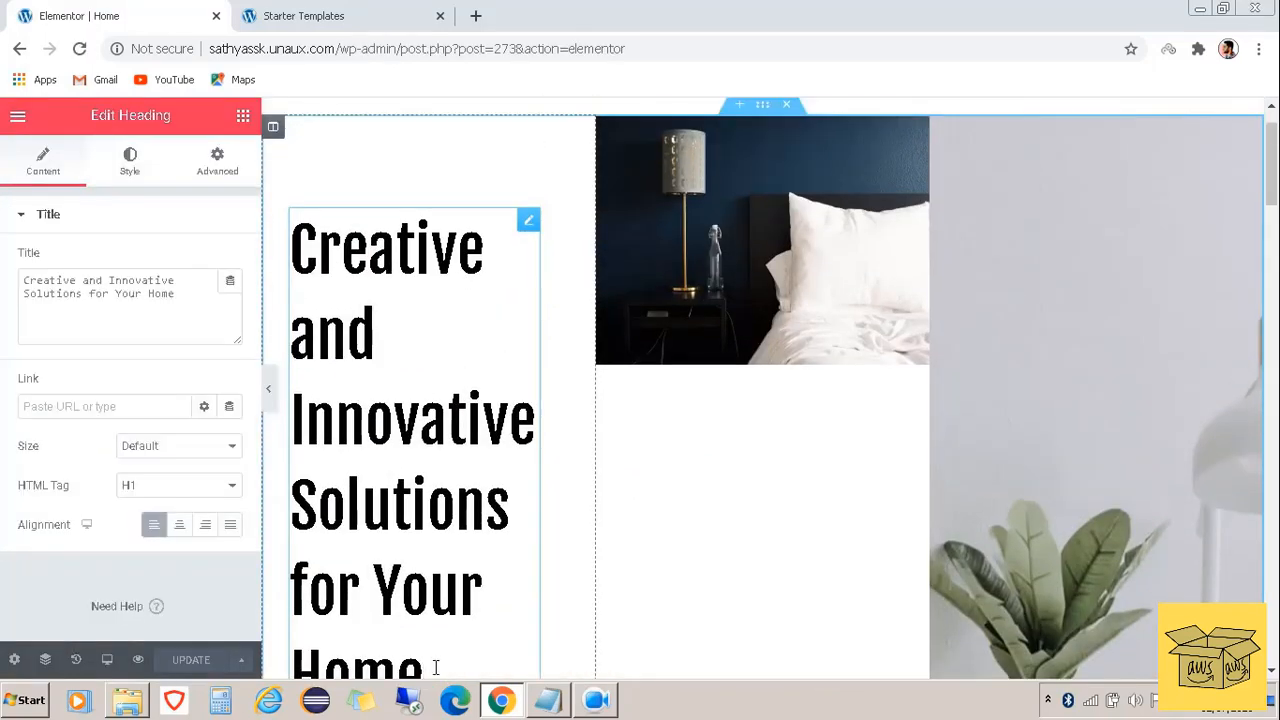
drag(438, 672, 298, 248)
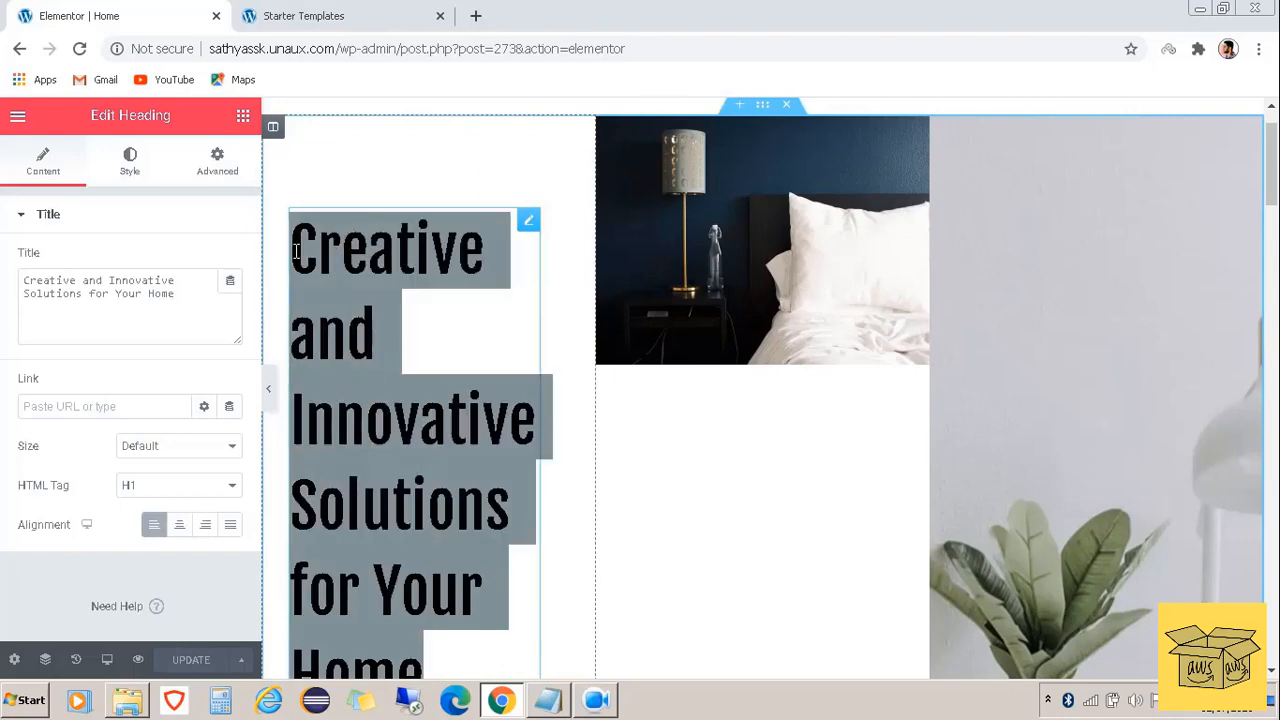
key(BackSpace)
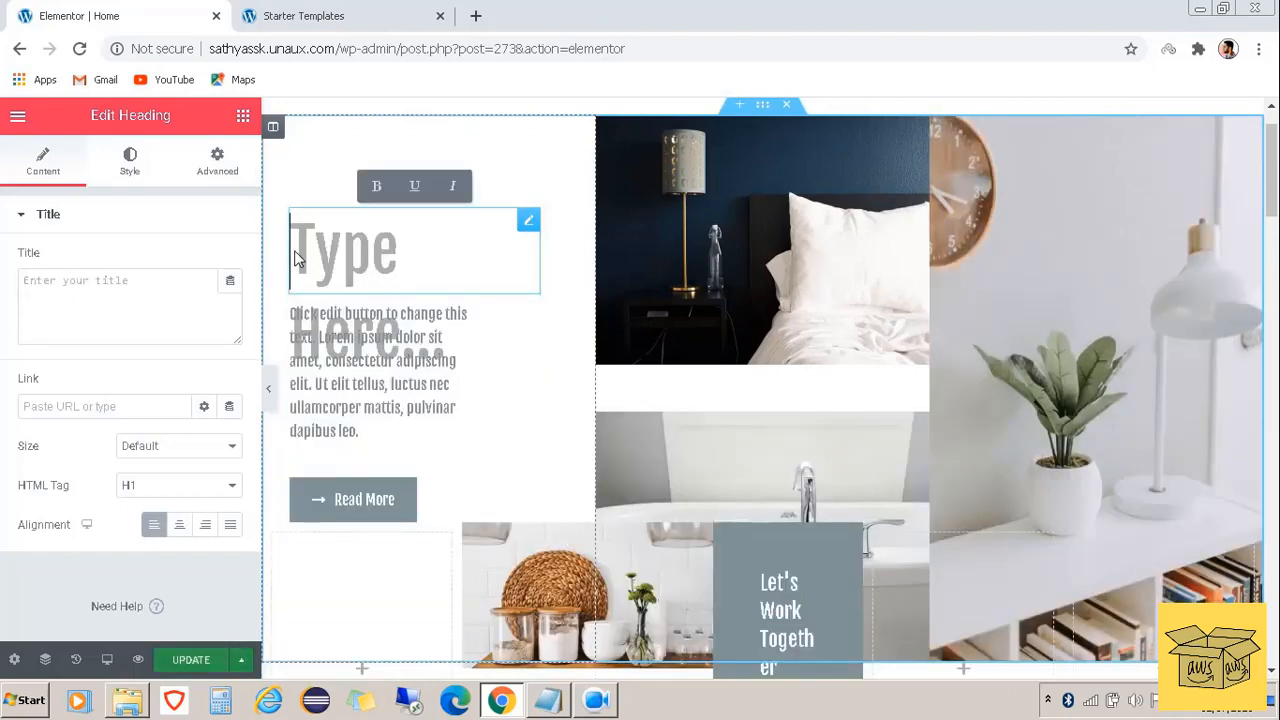
text(We)
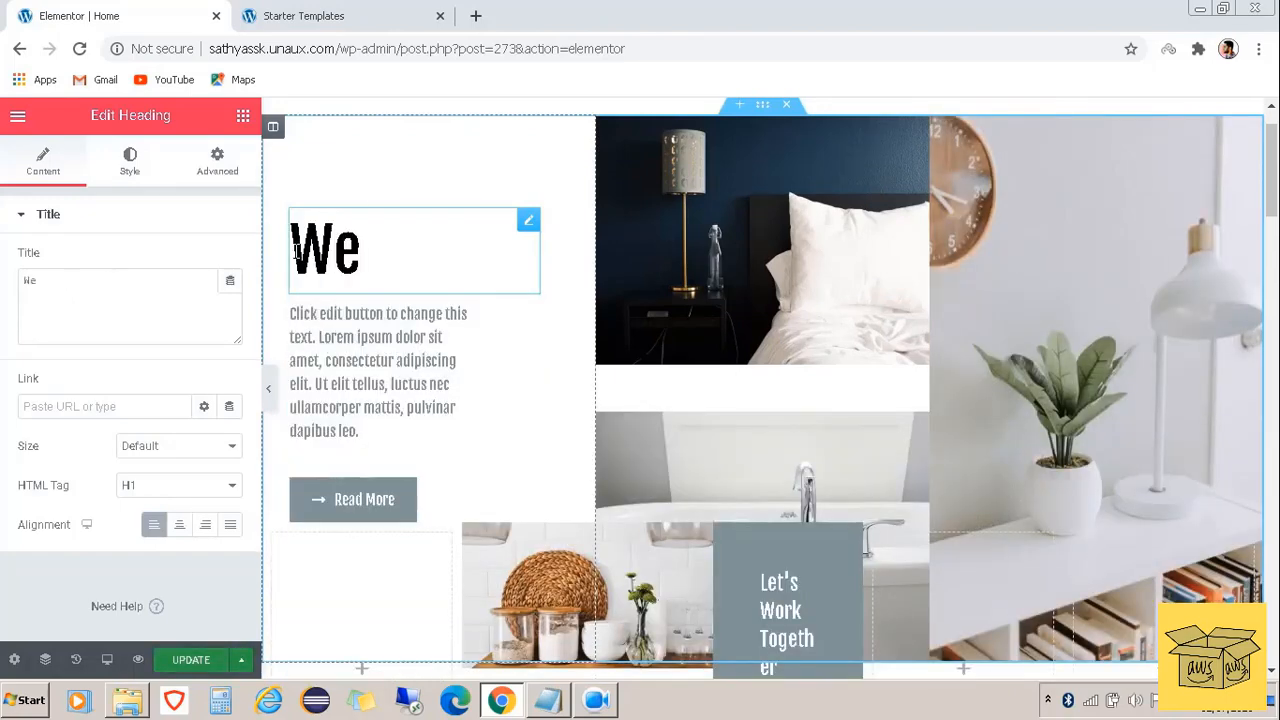
text(lcome t)
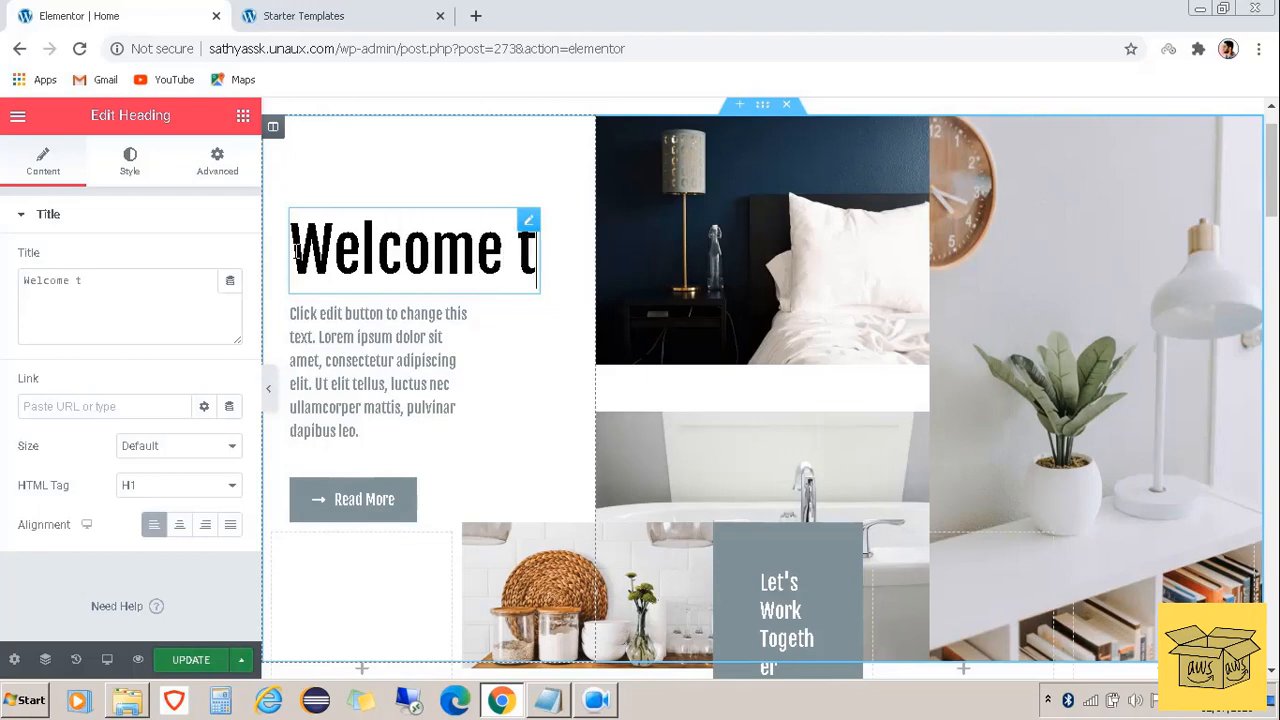
text(o my w)
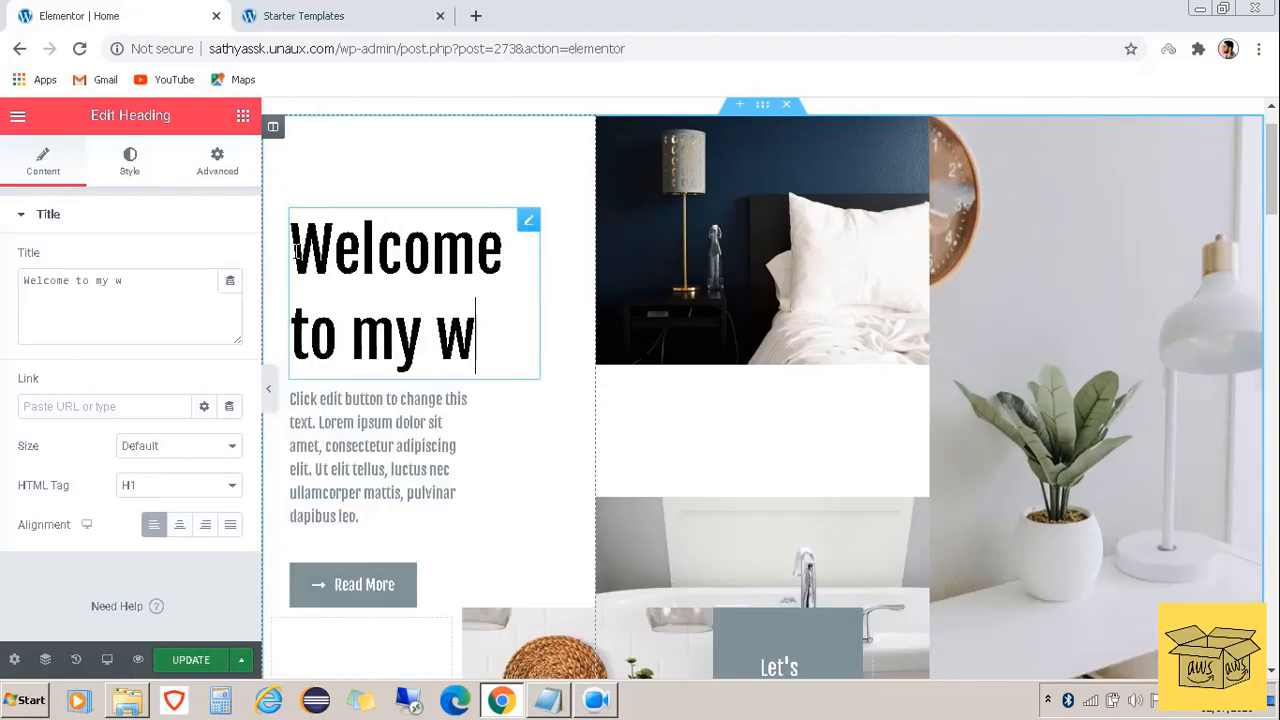
text(ebsite)
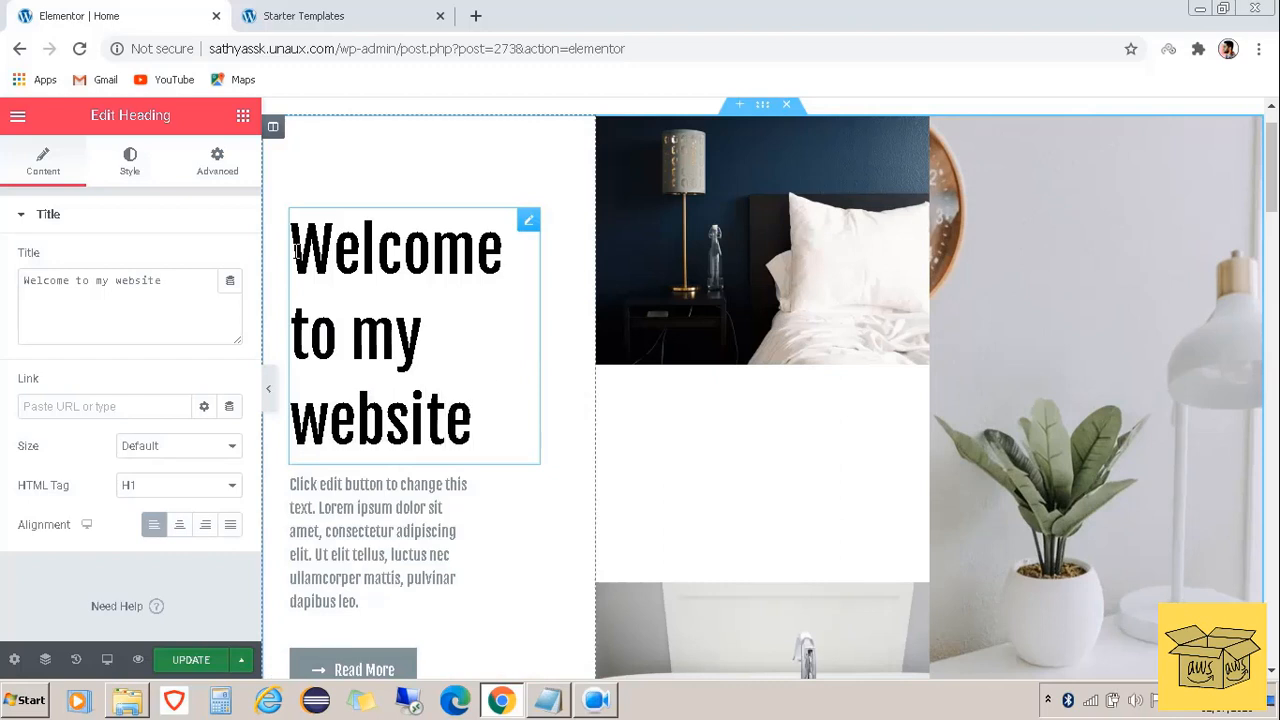
text(!)
click(191, 662)
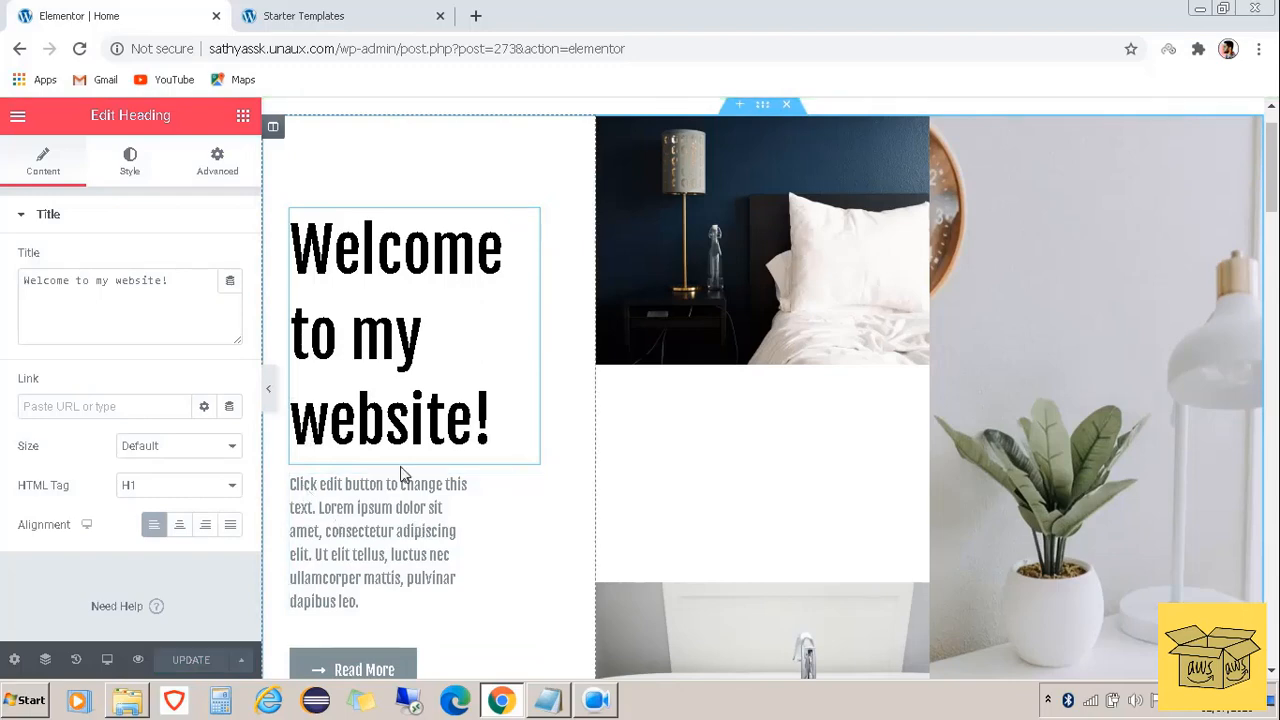
scroll(440, 528, down, 3)
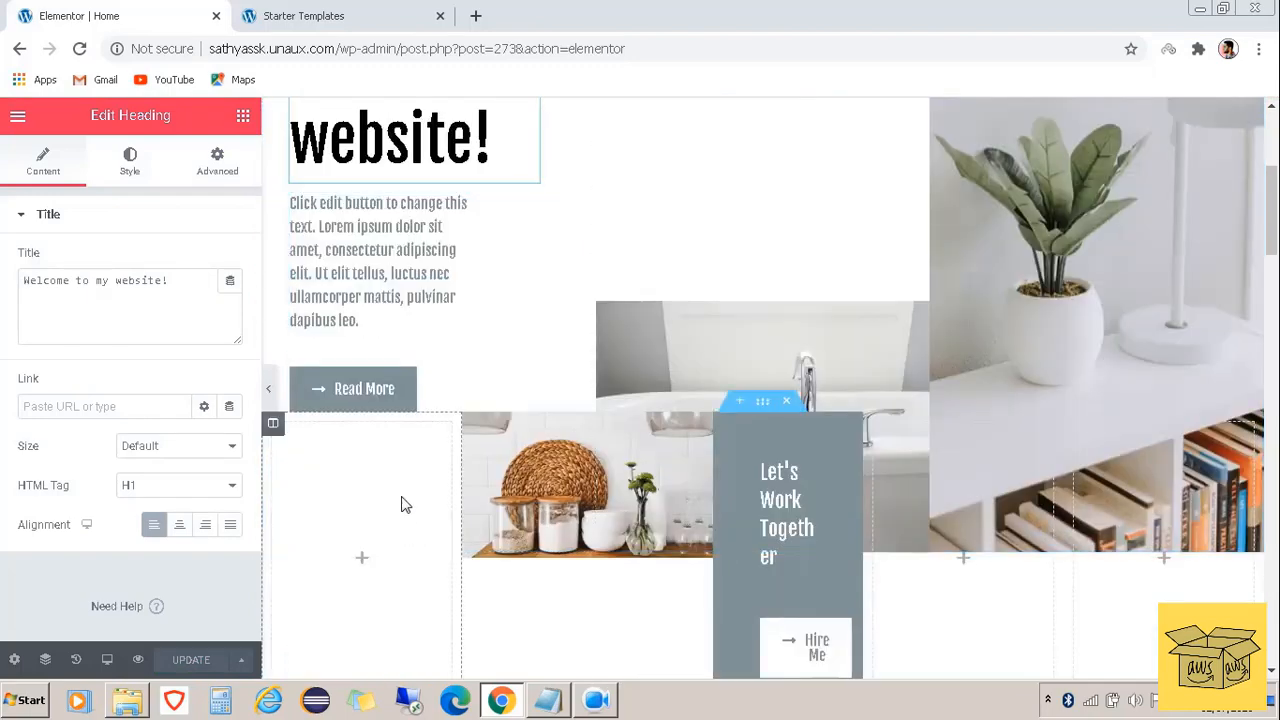
scroll(480, 500, down, 3)
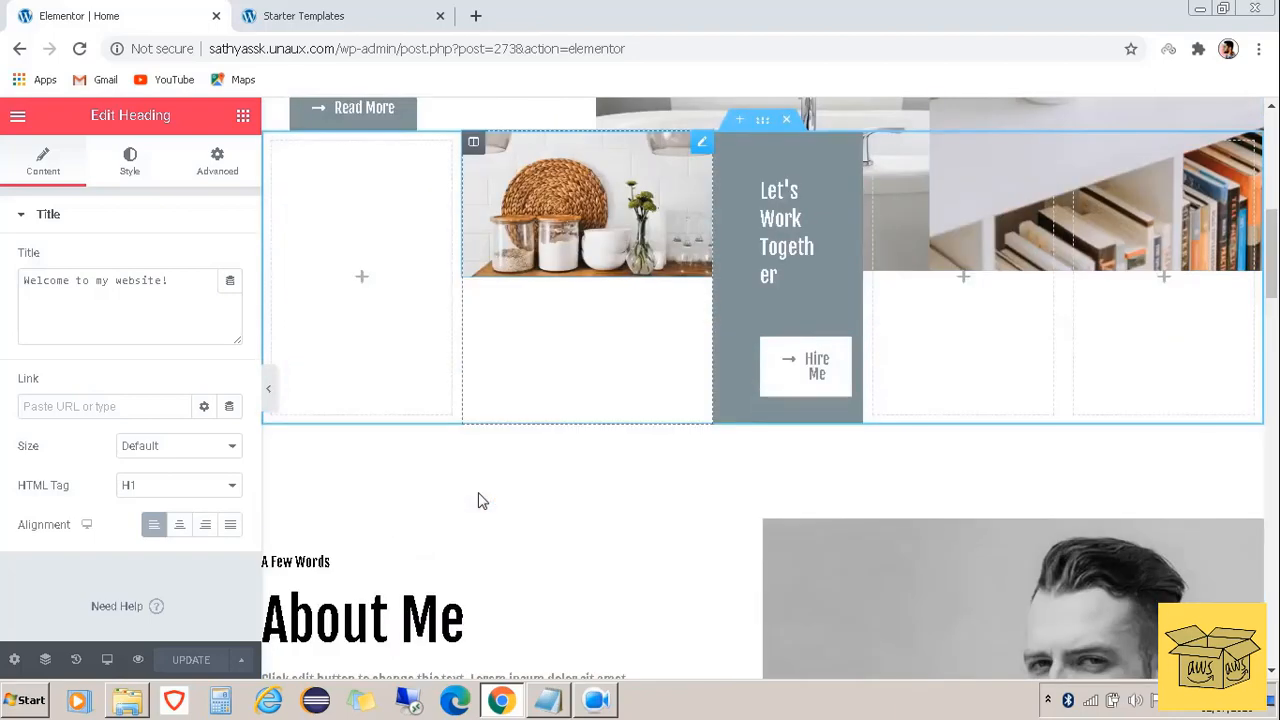
scroll(479, 500, down, 4)
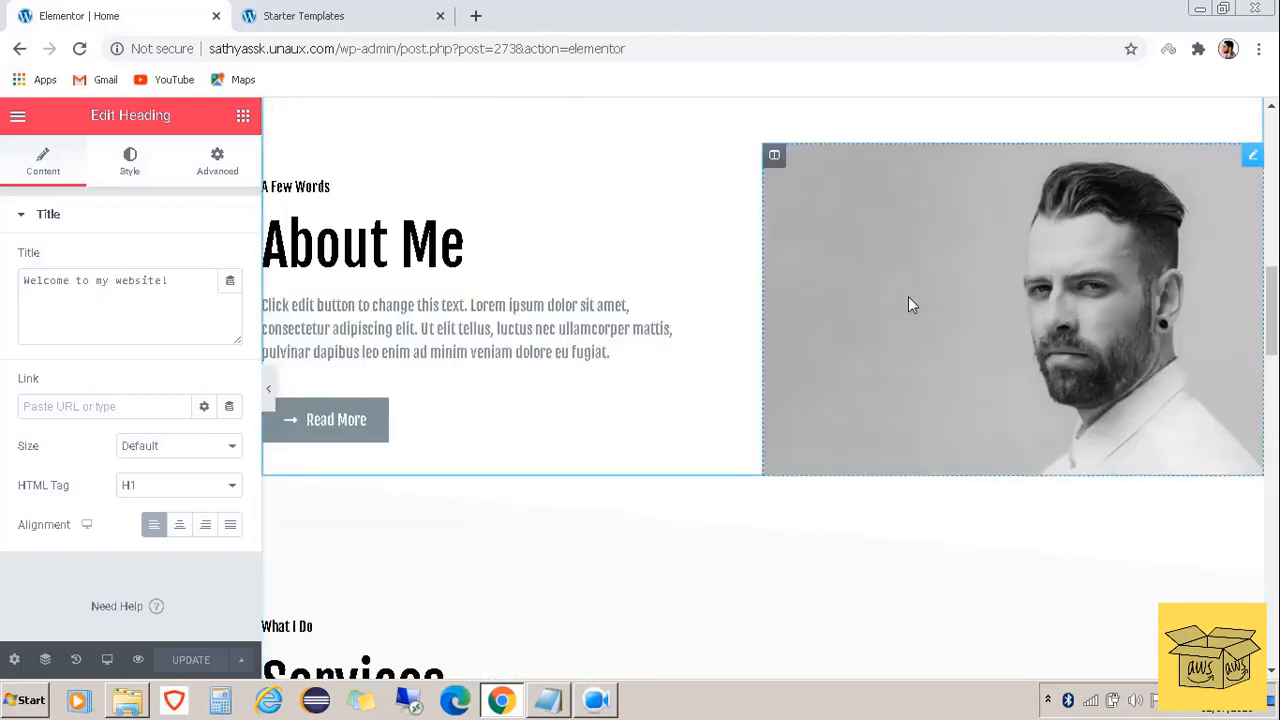
Upload a new JPEG photo as the About Me image and update the page
click(940, 345)
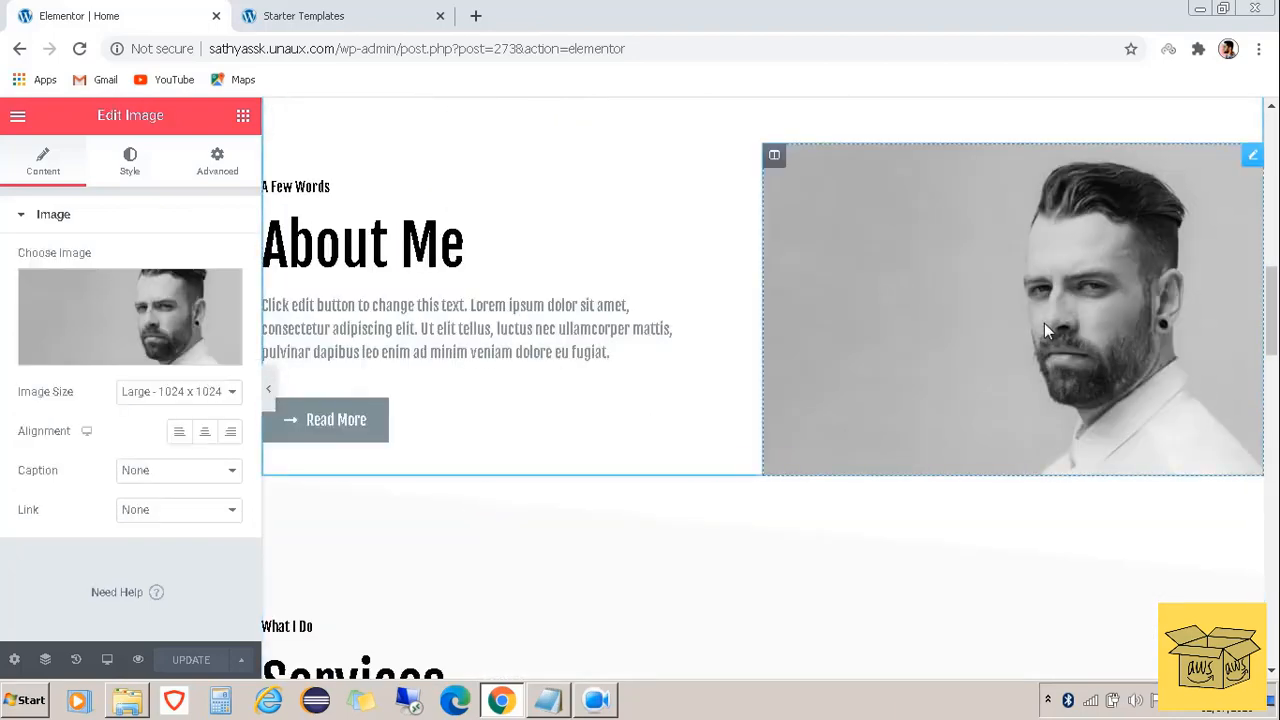
click(98, 357)
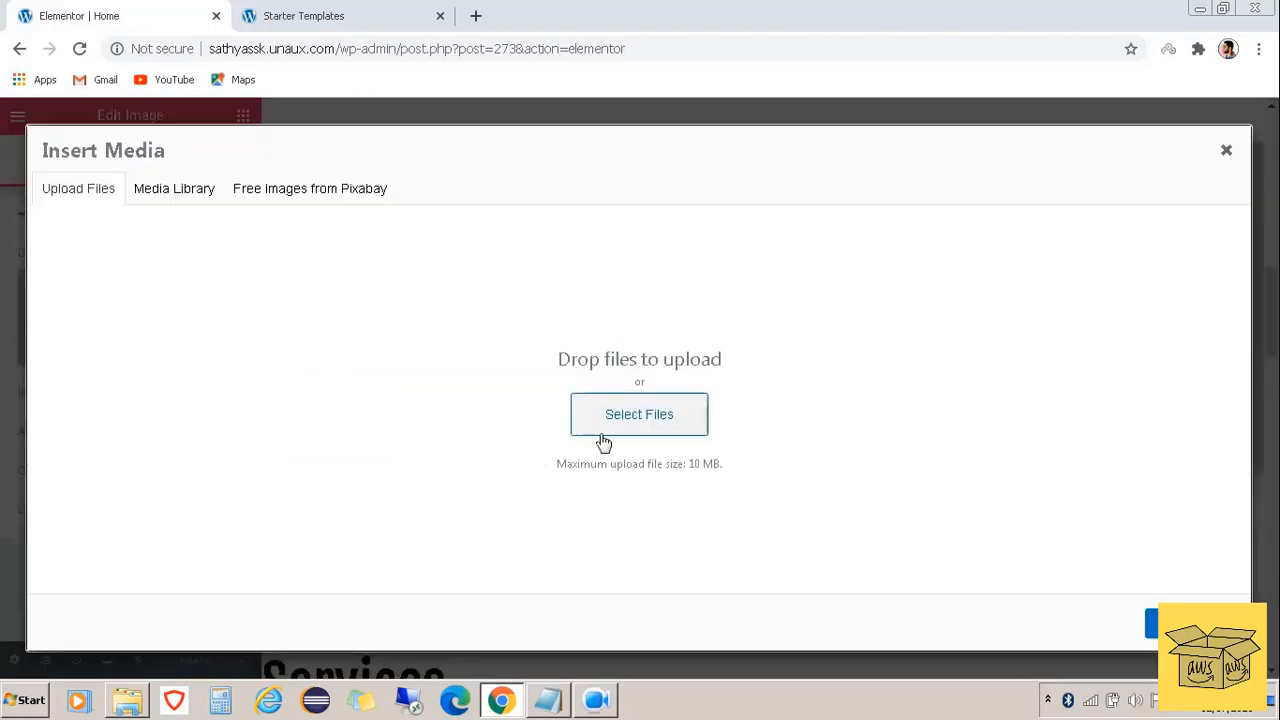
click(125, 699)
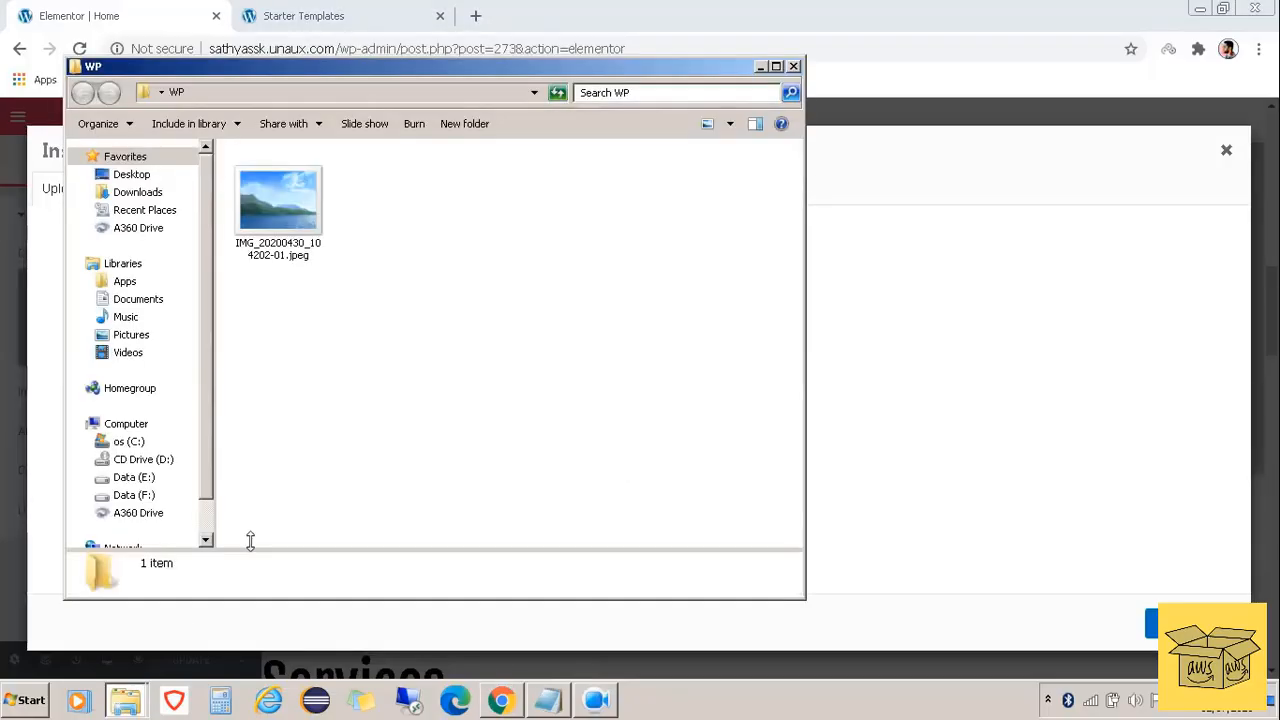
drag(264, 210, 686, 403)
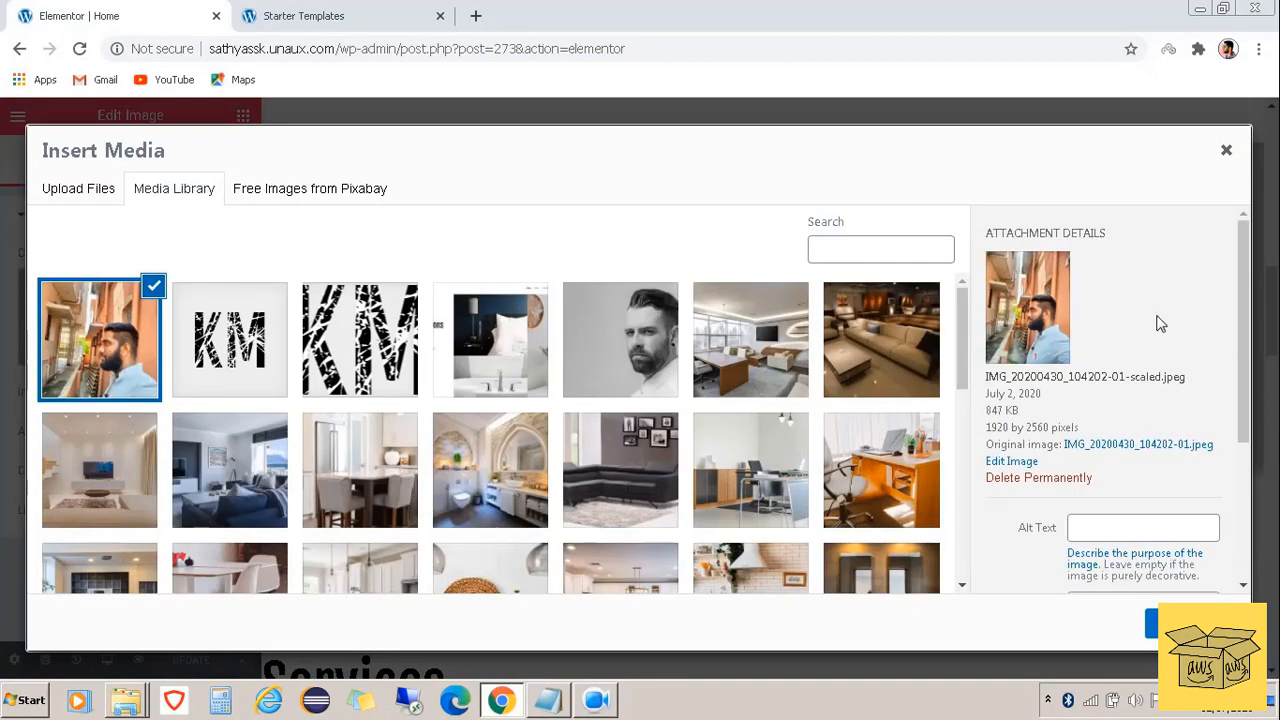
click(1190, 624)
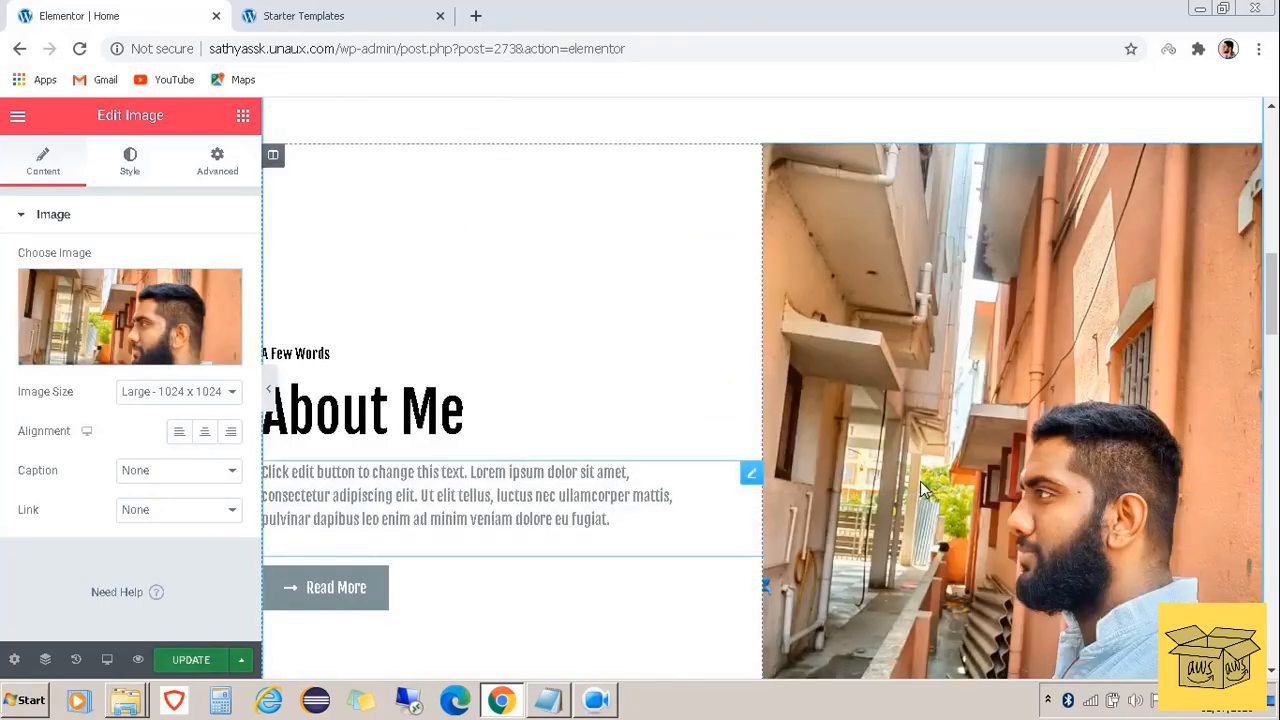
scroll(920, 487, down, 3)
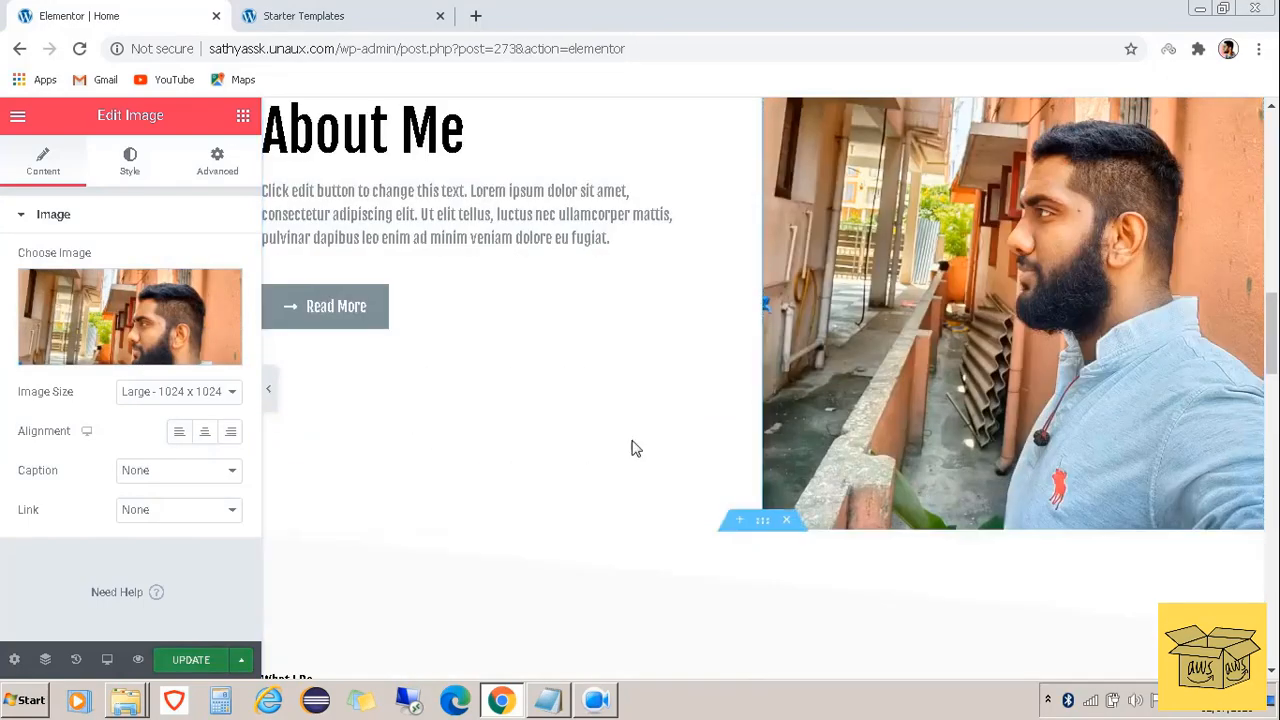
click(200, 662)
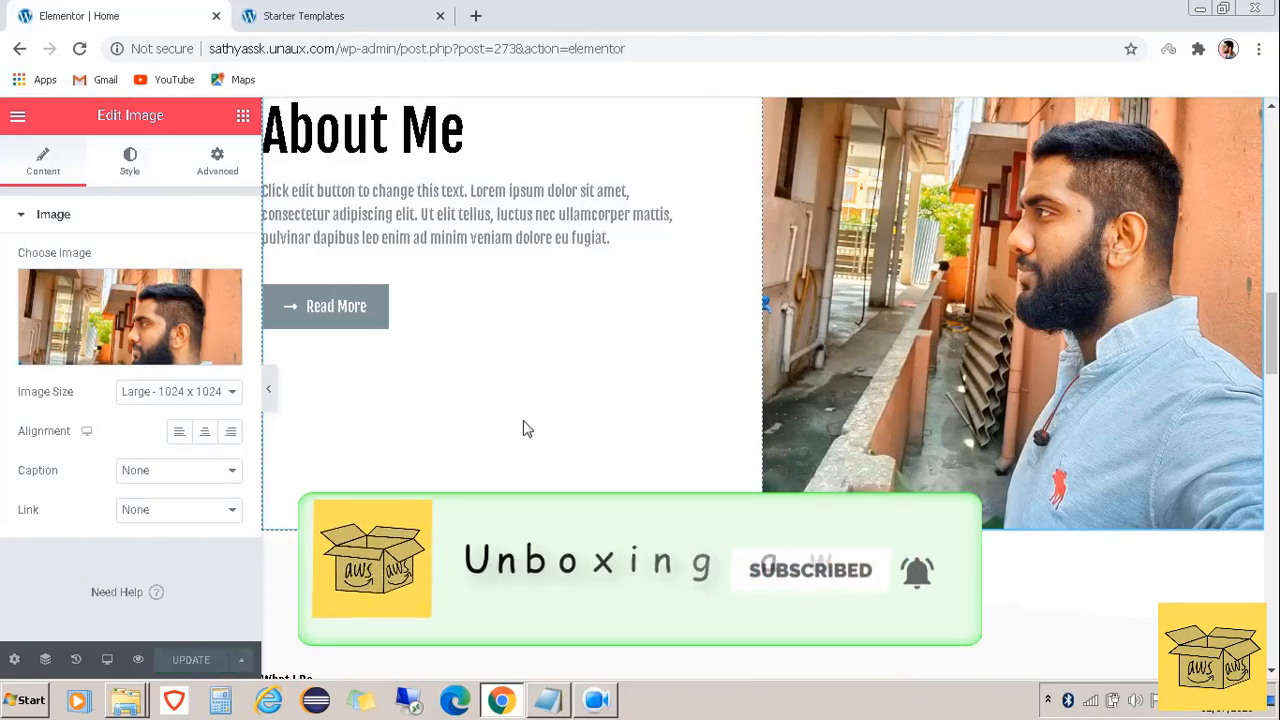
scroll(524, 428, down, 5)
scroll(524, 428, down, 1)
scroll(741, 546, down, 10)
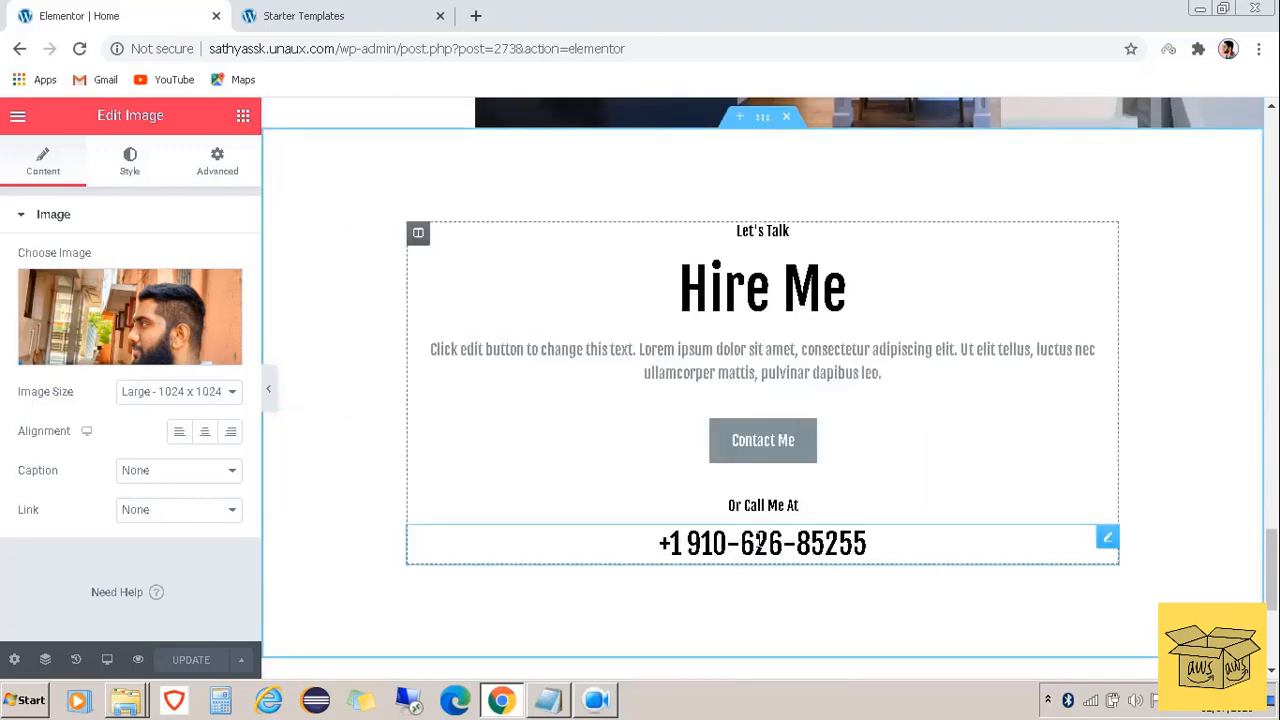
Replace the phone number under 'Or Call Me At' with the new contact number and update
click(829, 543)
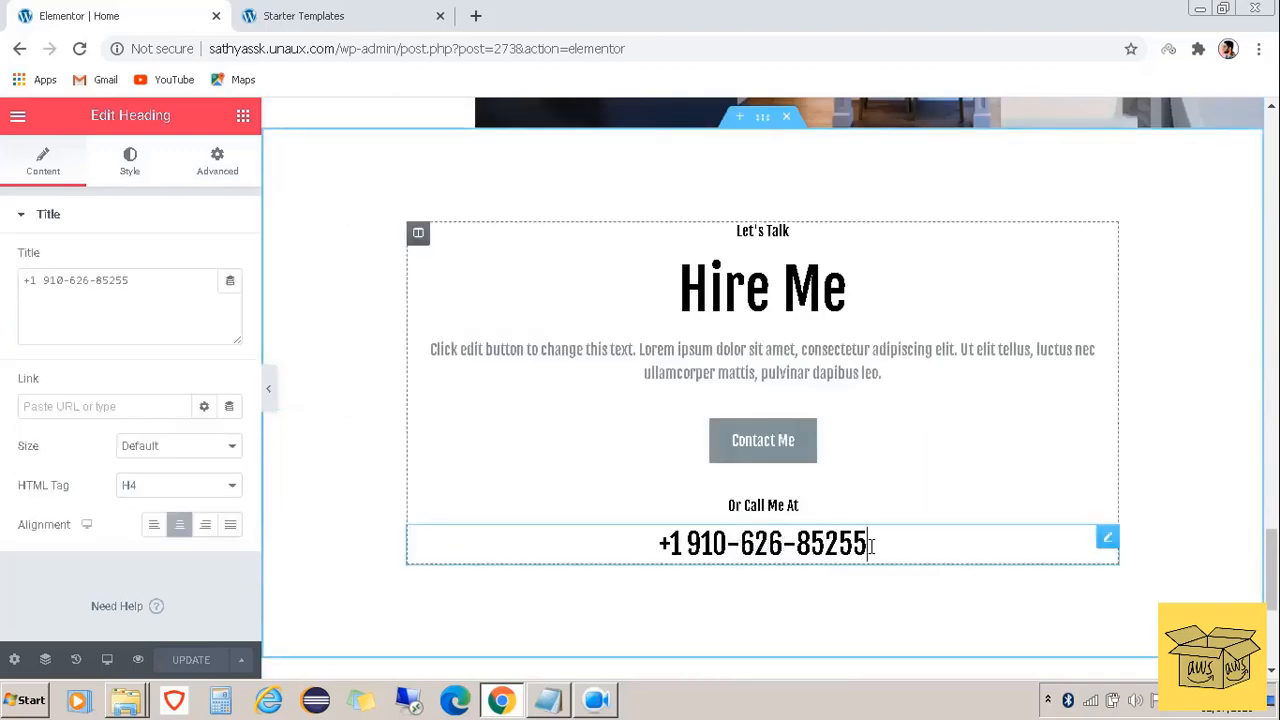
key(BackSpace)
key(BackSpace)
key(BackSpace)
key(BackSpace)
key(BackSpace)
key(BackSpace)
key(BackSpace)
key(BackSpace)
key(BackSpace)
key(BackSpace)
key(BackSpace)
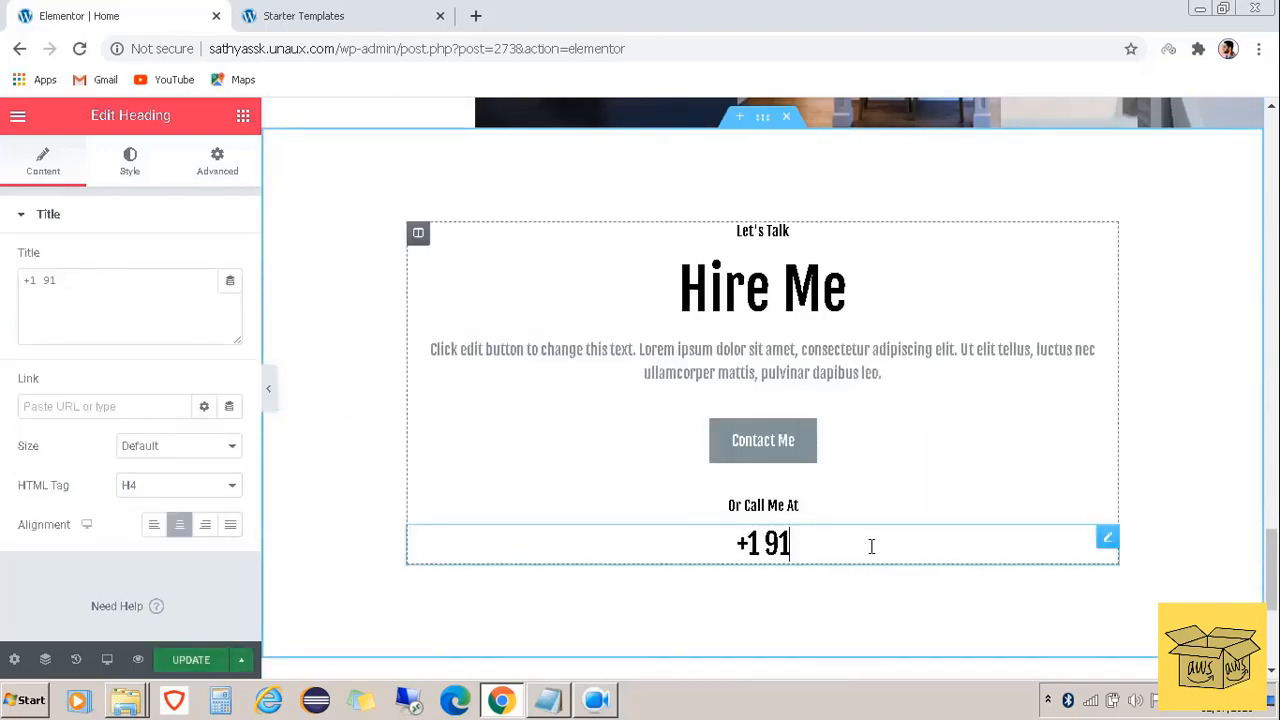
key(BackSpace)
key(BackSpace)
key(BackSpace)
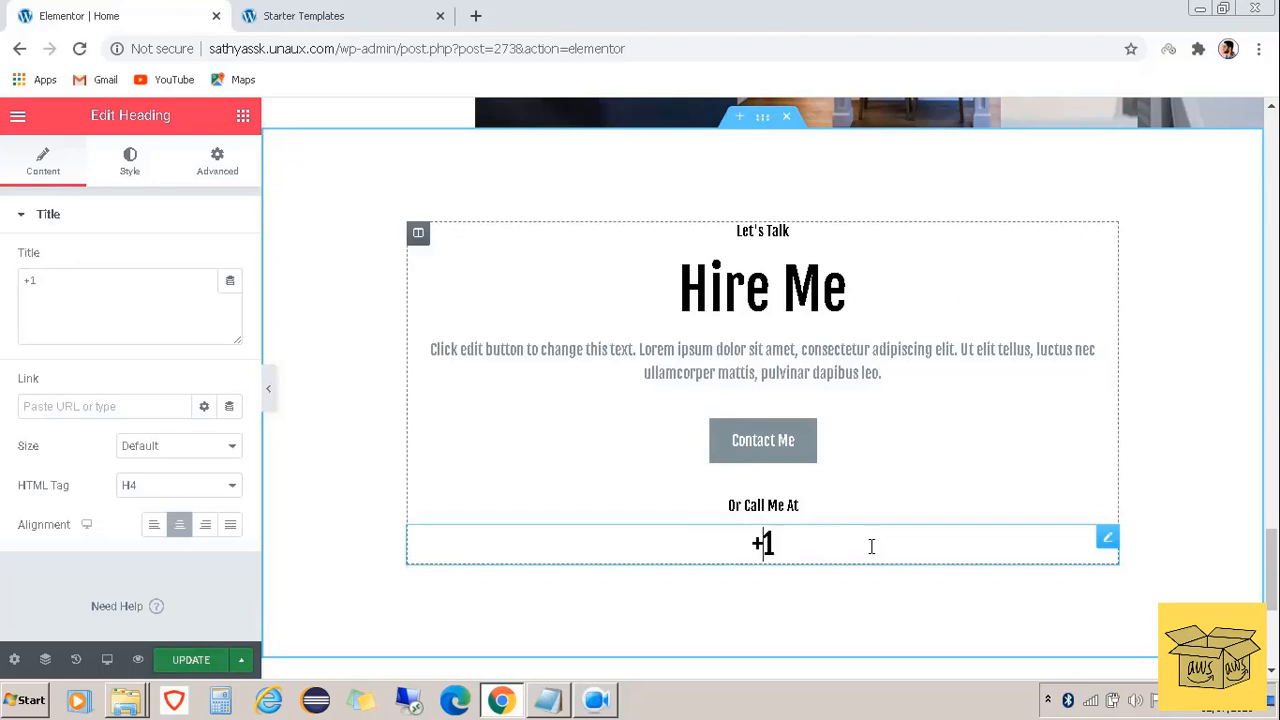
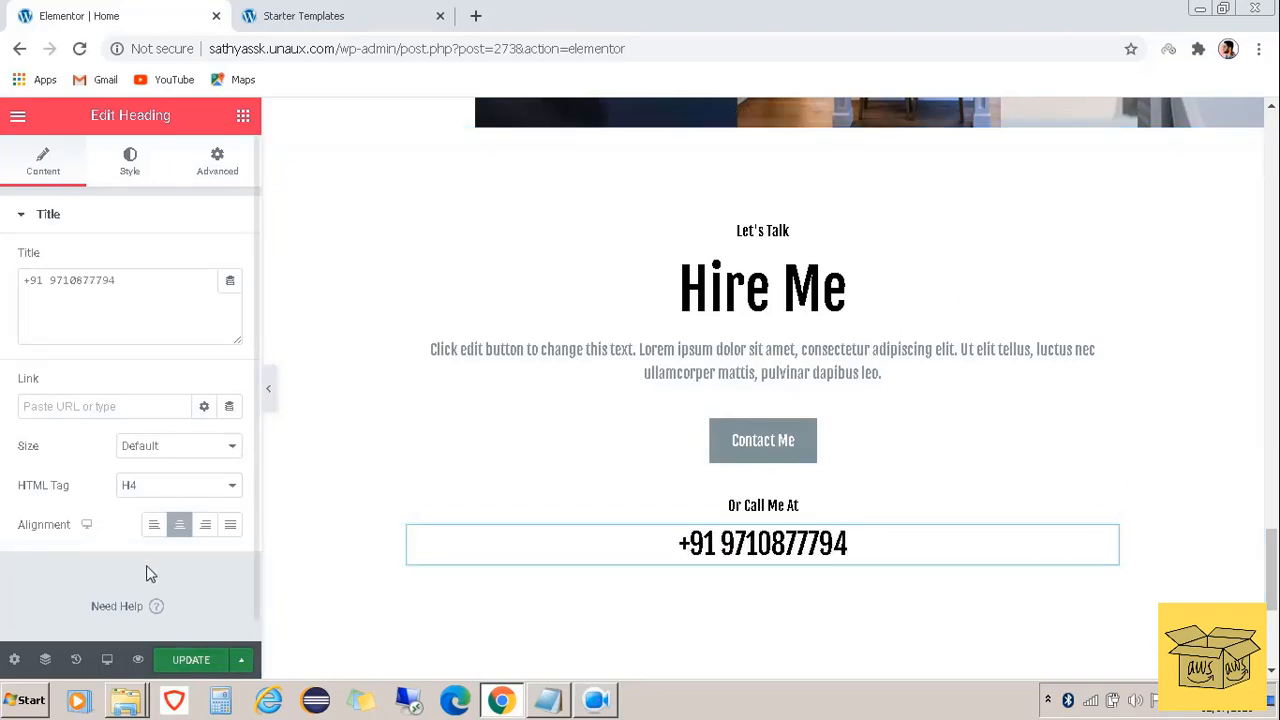
click(211, 664)
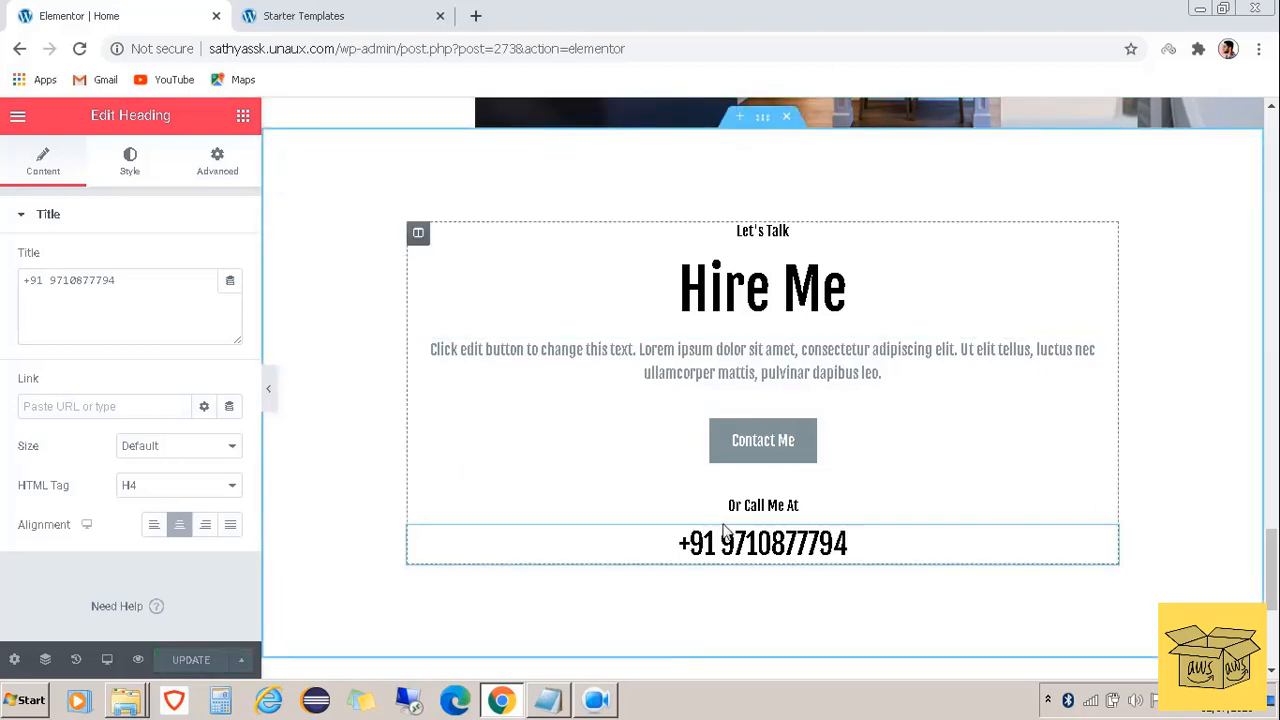
Check the live site in a new tab, then return to the Elementor Home editor
click(475, 18)
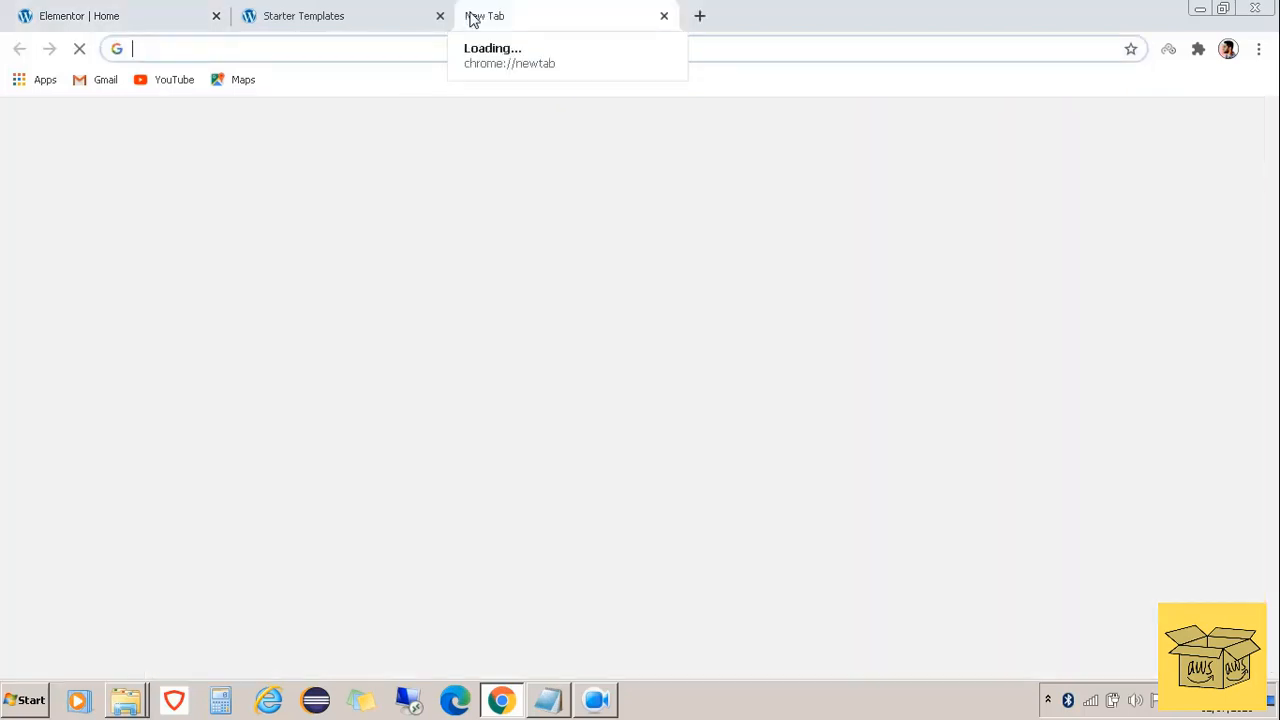
text(sathyassk.unaux.com)
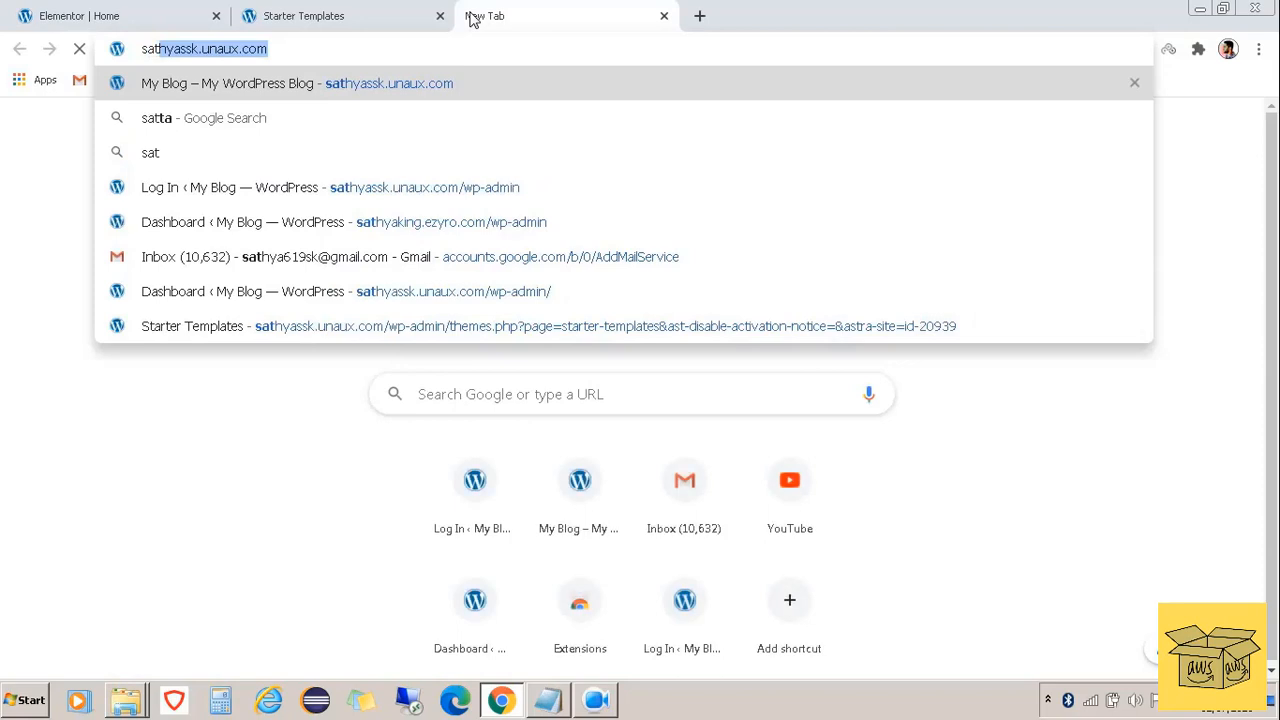
key(Return)
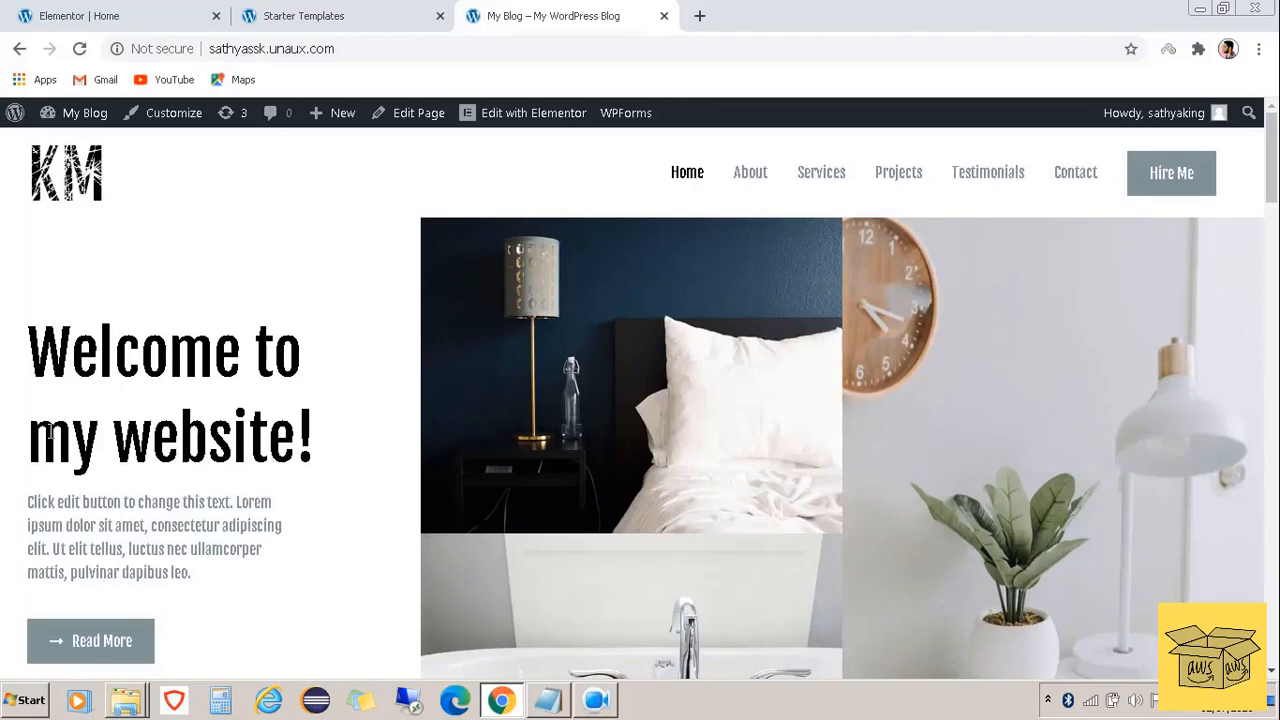
scroll(253, 316, down, 10)
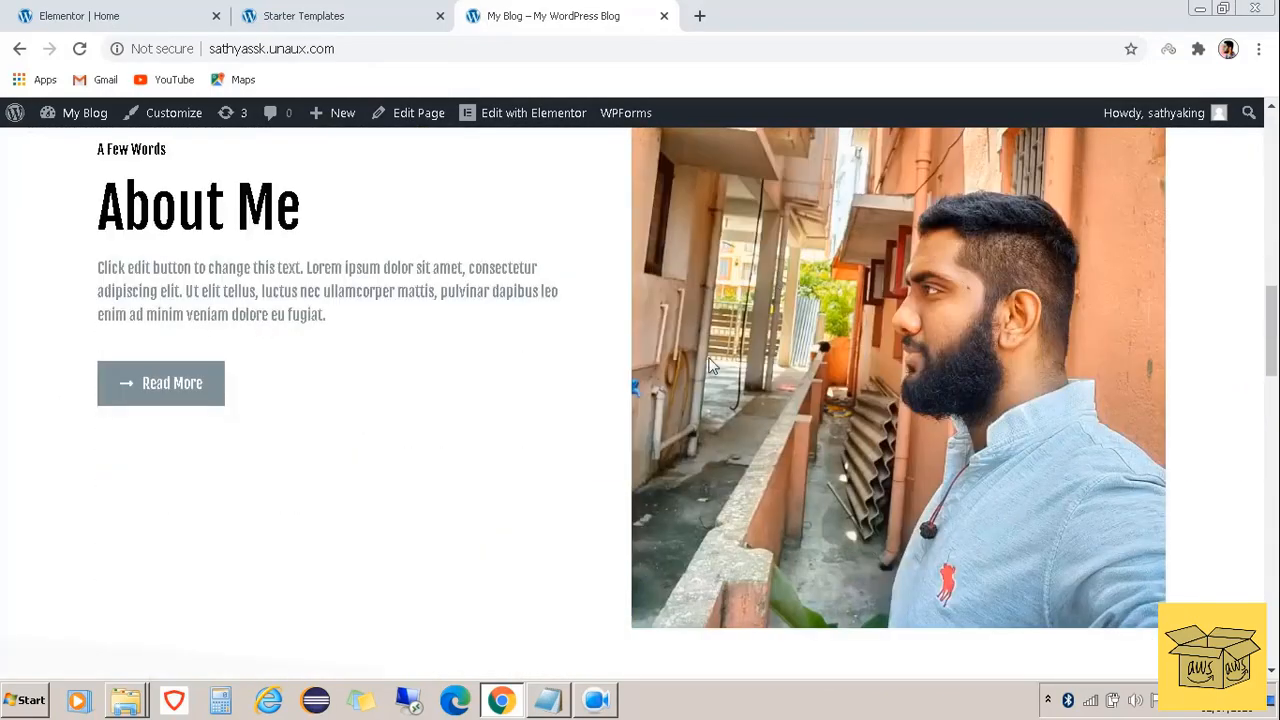
scroll(912, 326, down, 12)
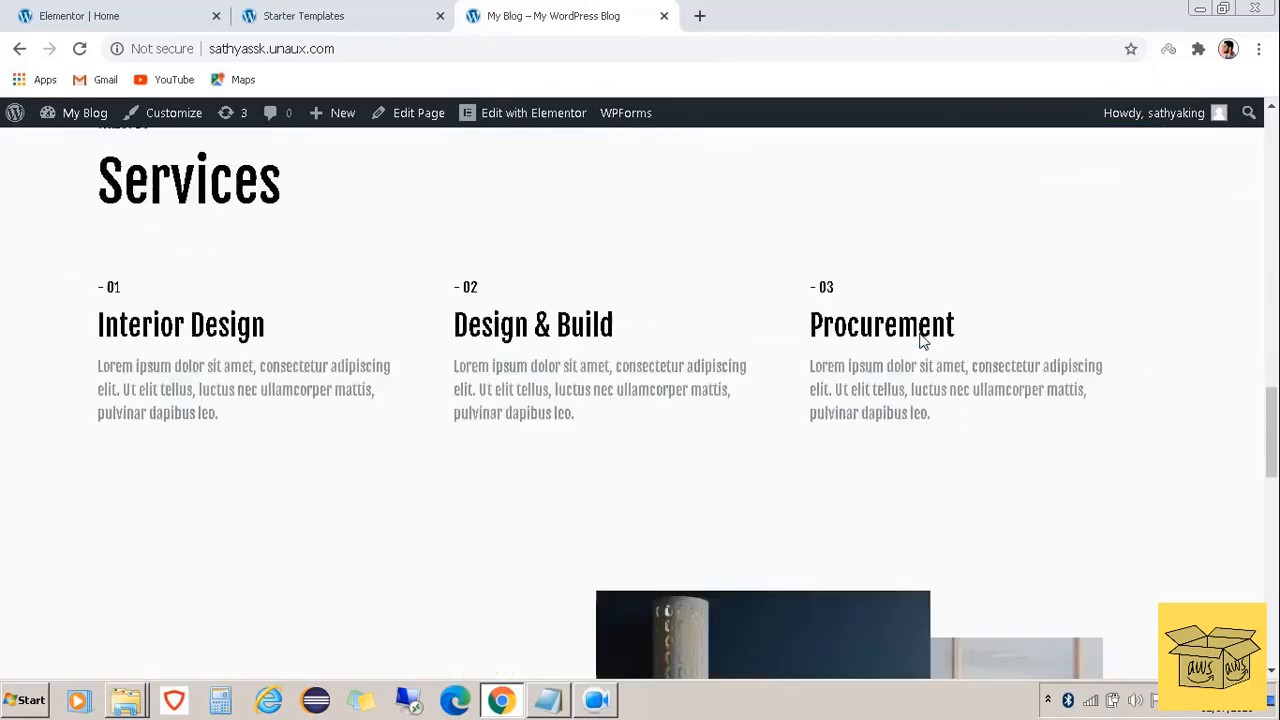
scroll(919, 333, down, 5)
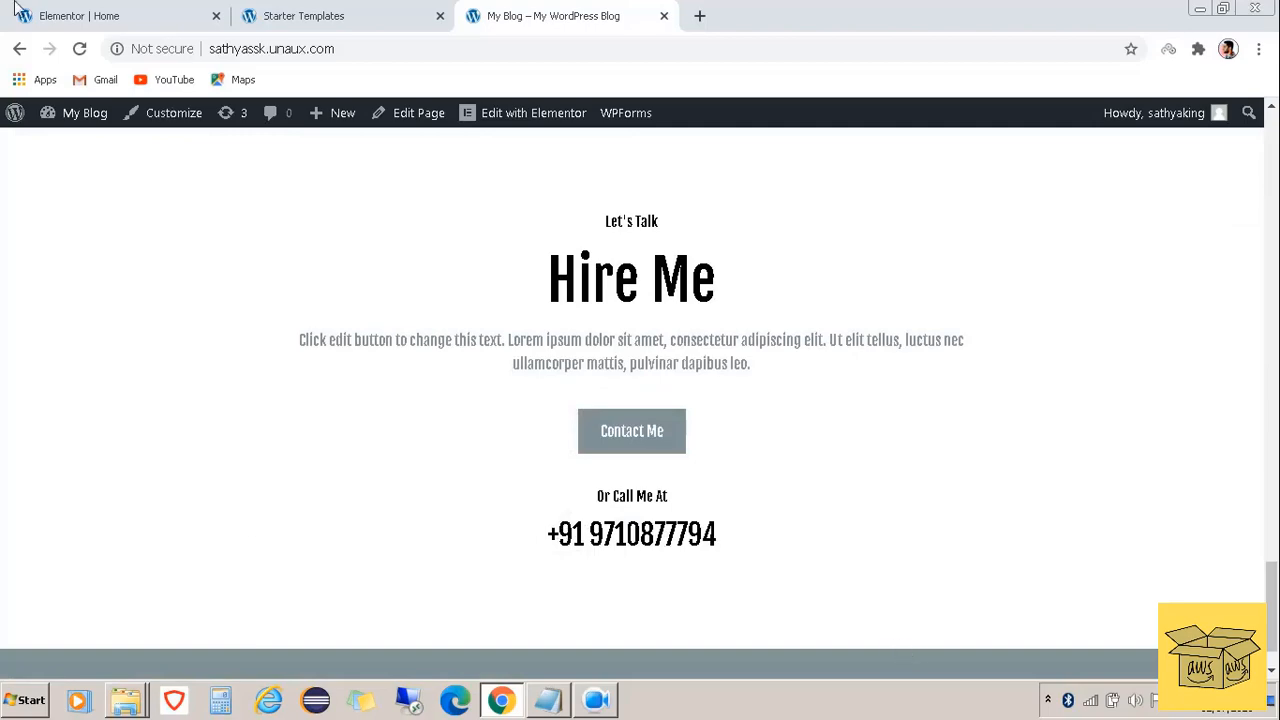
click(112, 12)
scroll(416, 423, up, 15)
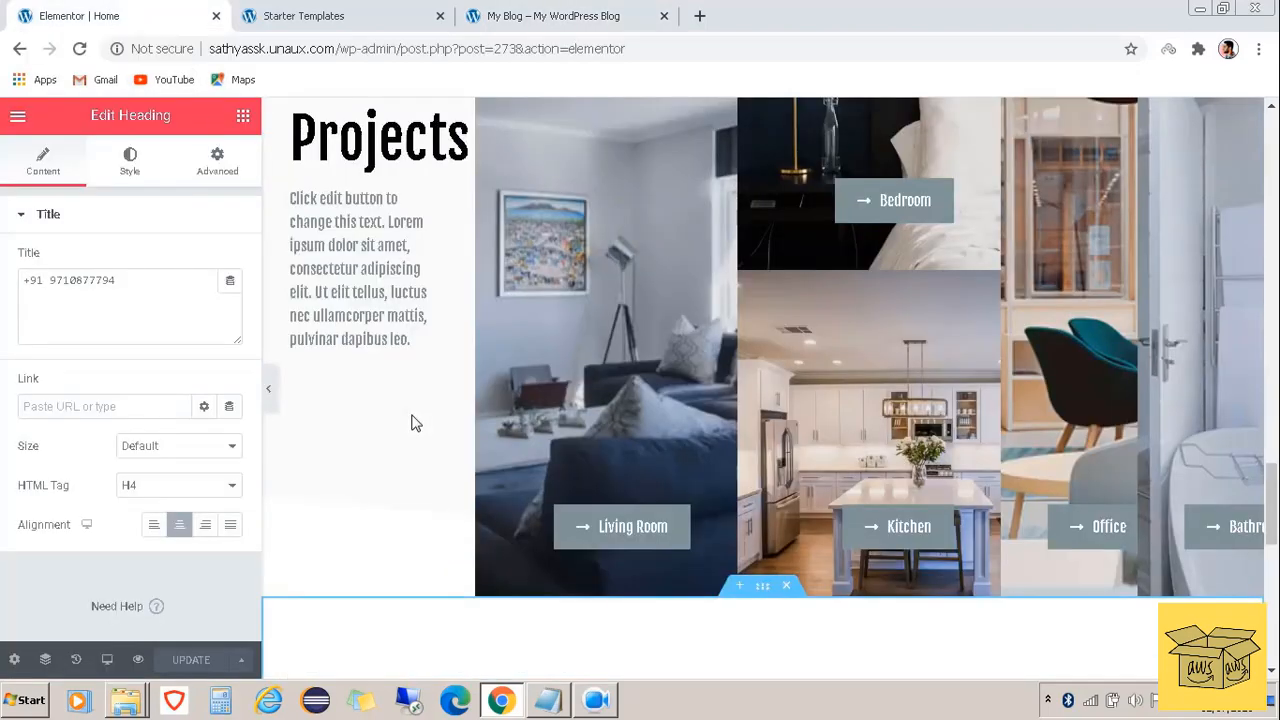
Replace the About Me placeholder with a Cloud Solution Architect self-introduction and update
scroll(416, 423, up, 2)
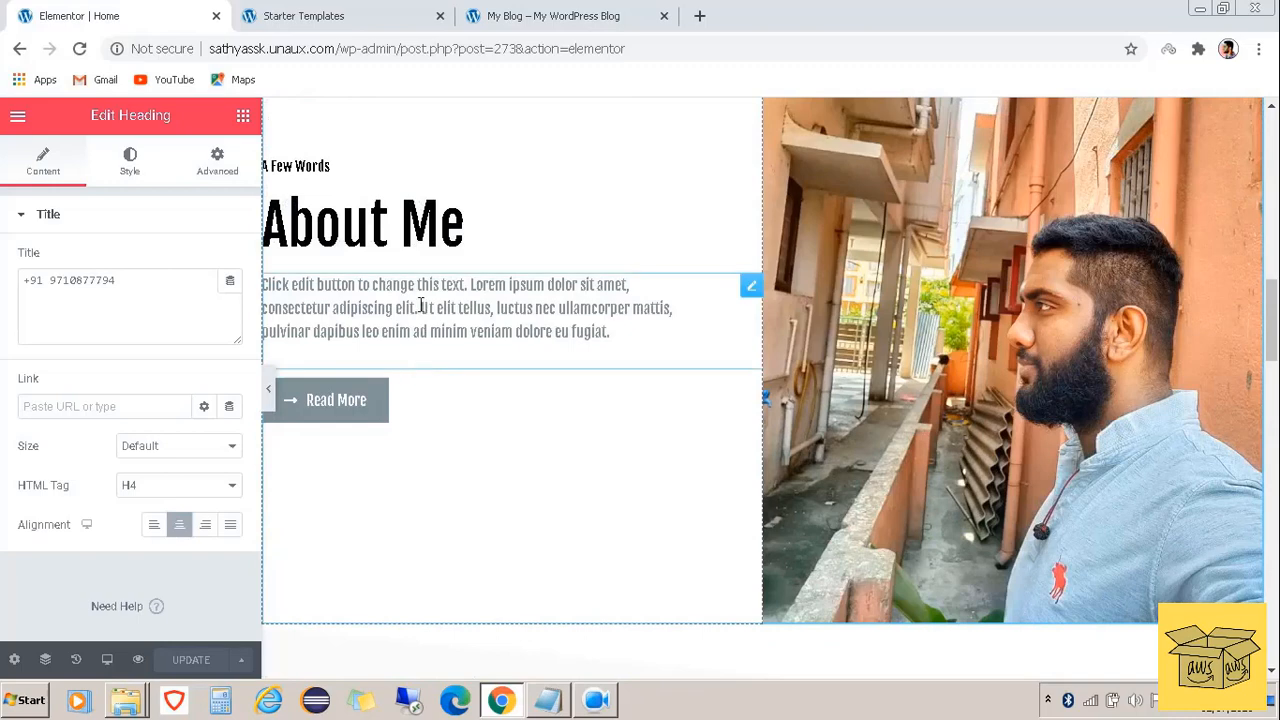
click(486, 331)
click(562, 340)
click(617, 331)
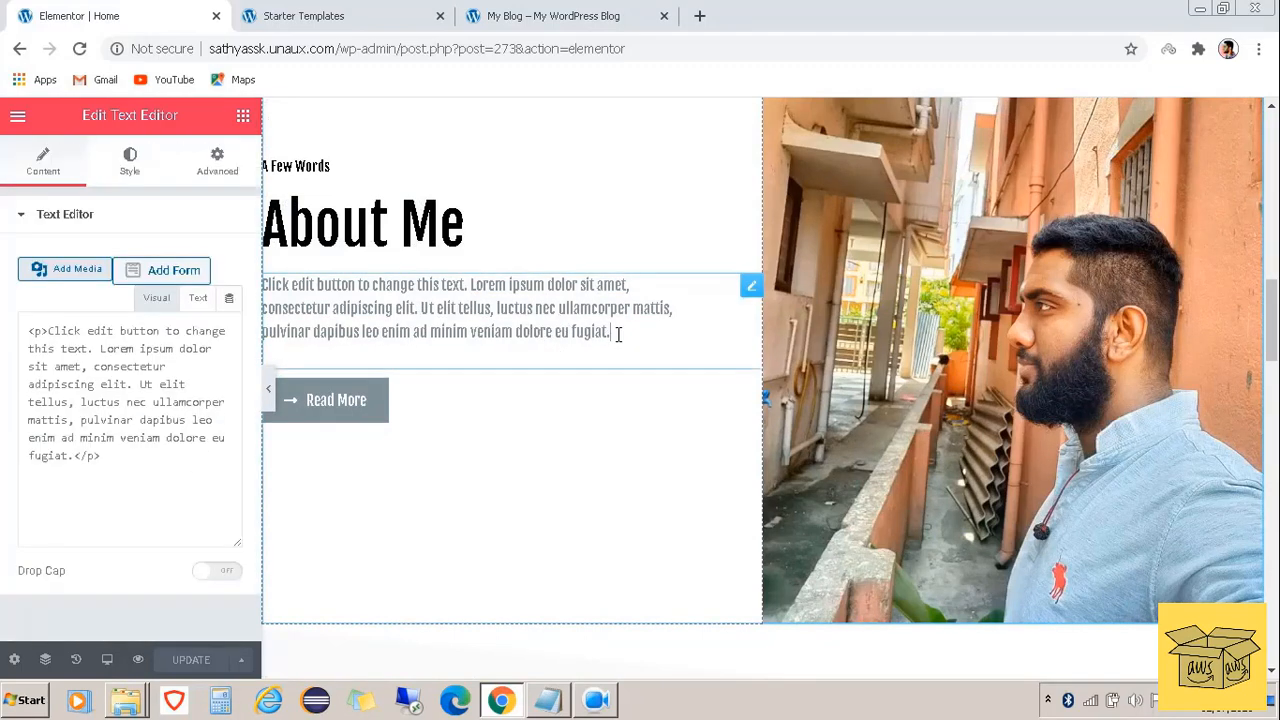
drag(612, 333, 262, 285)
key(BackSpace)
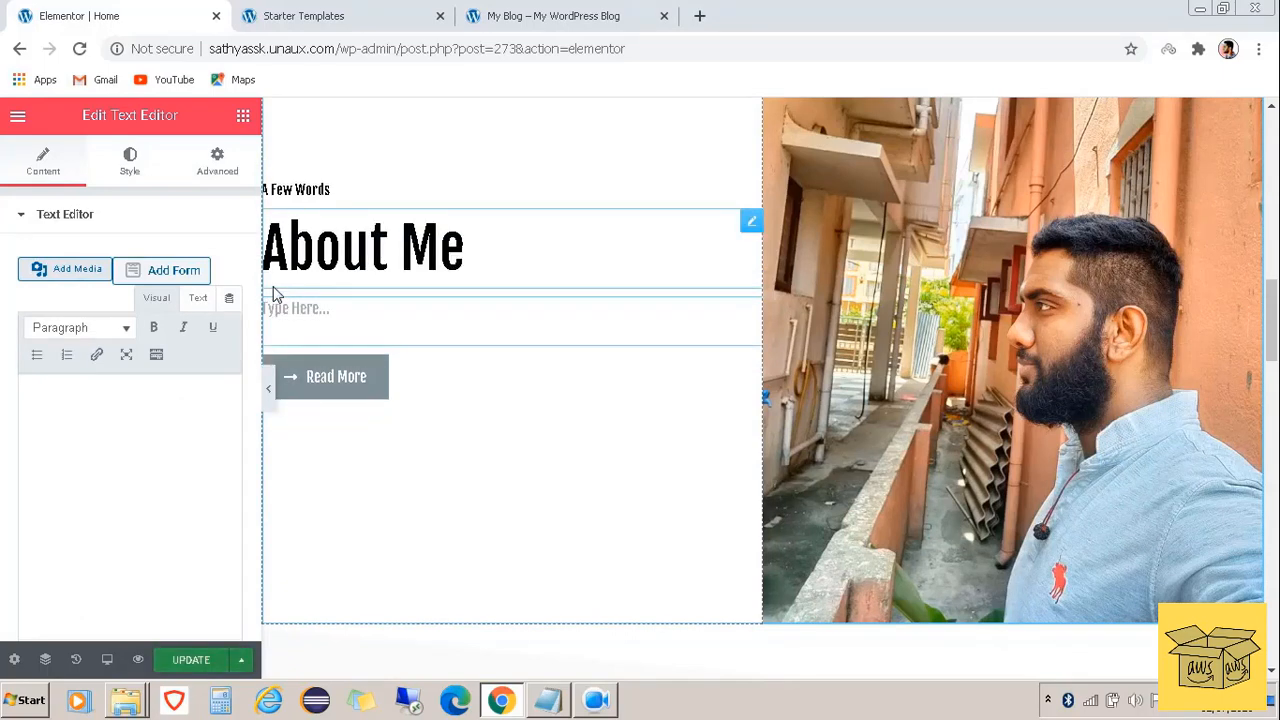
key(ctrl+v)
text(name is)
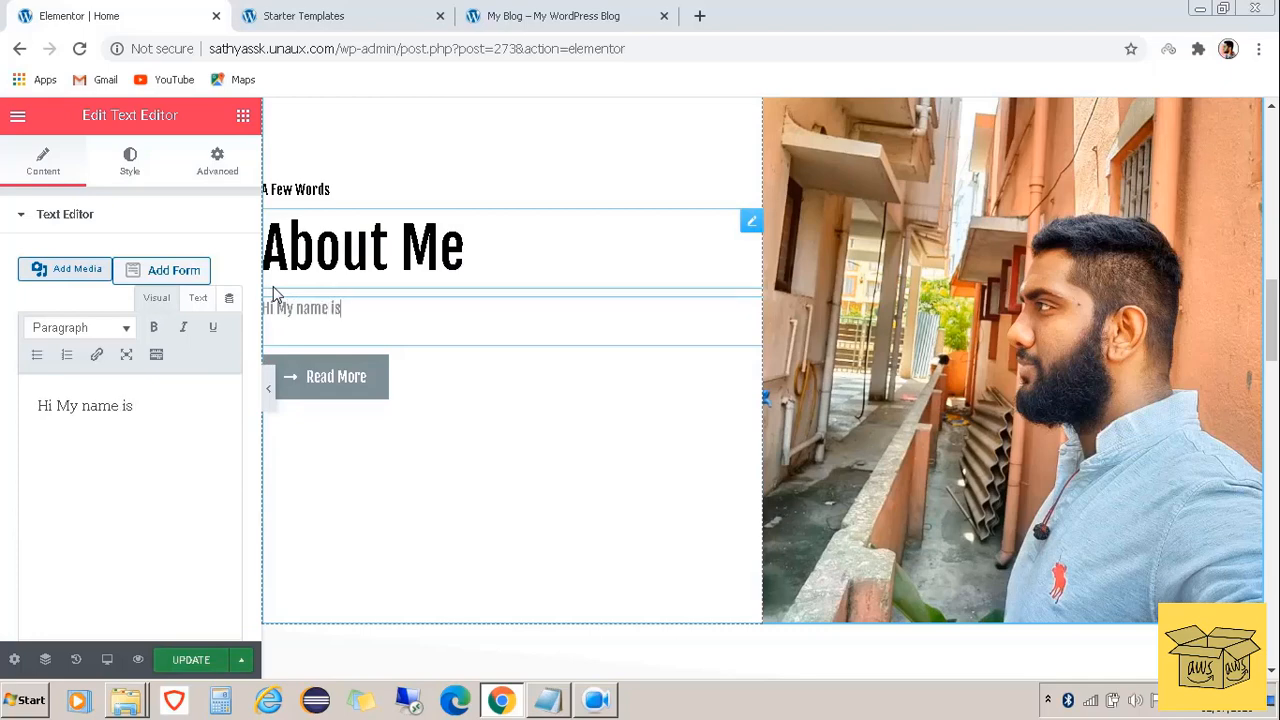
text( Sathya)
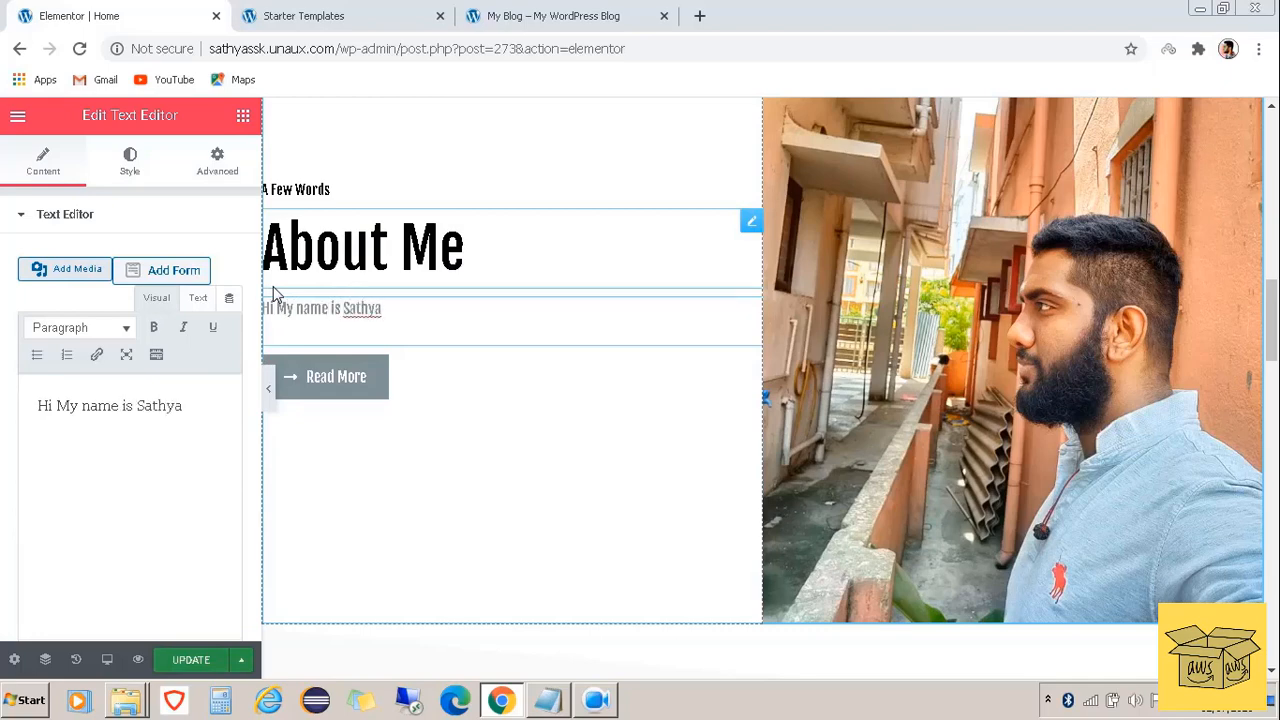
text(, I'm an Clou)
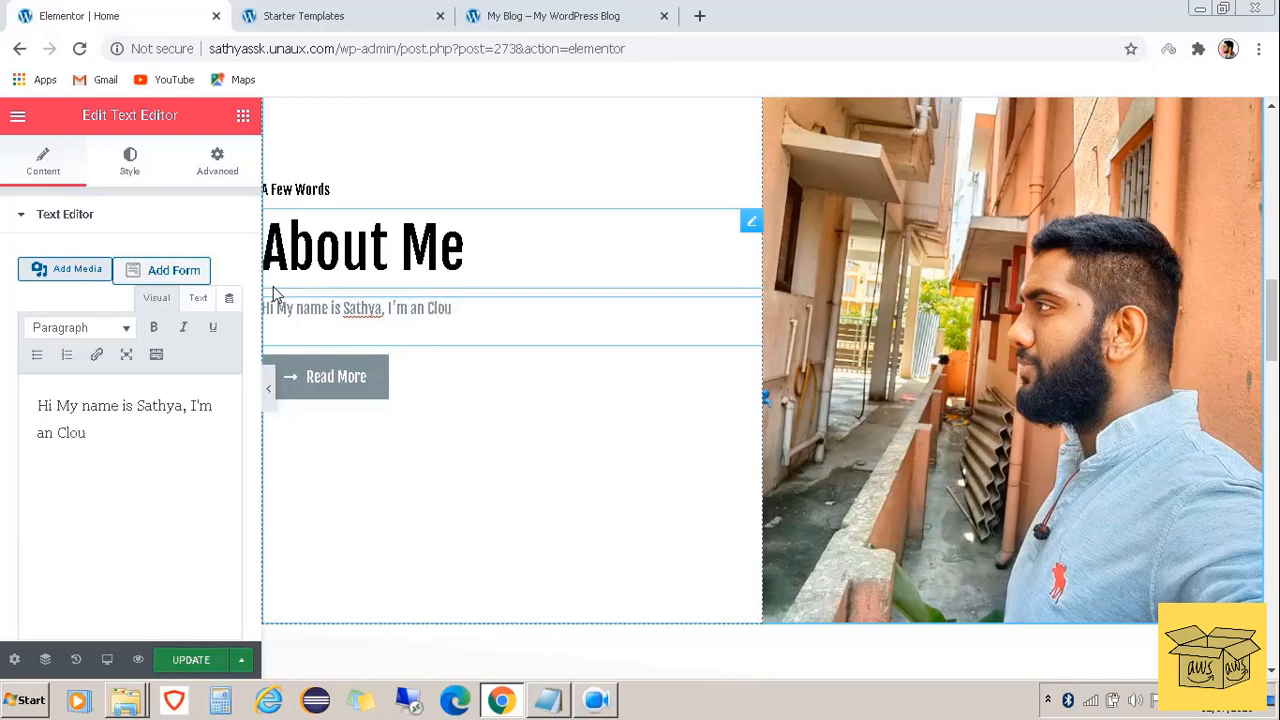
text(d Solution Arc)
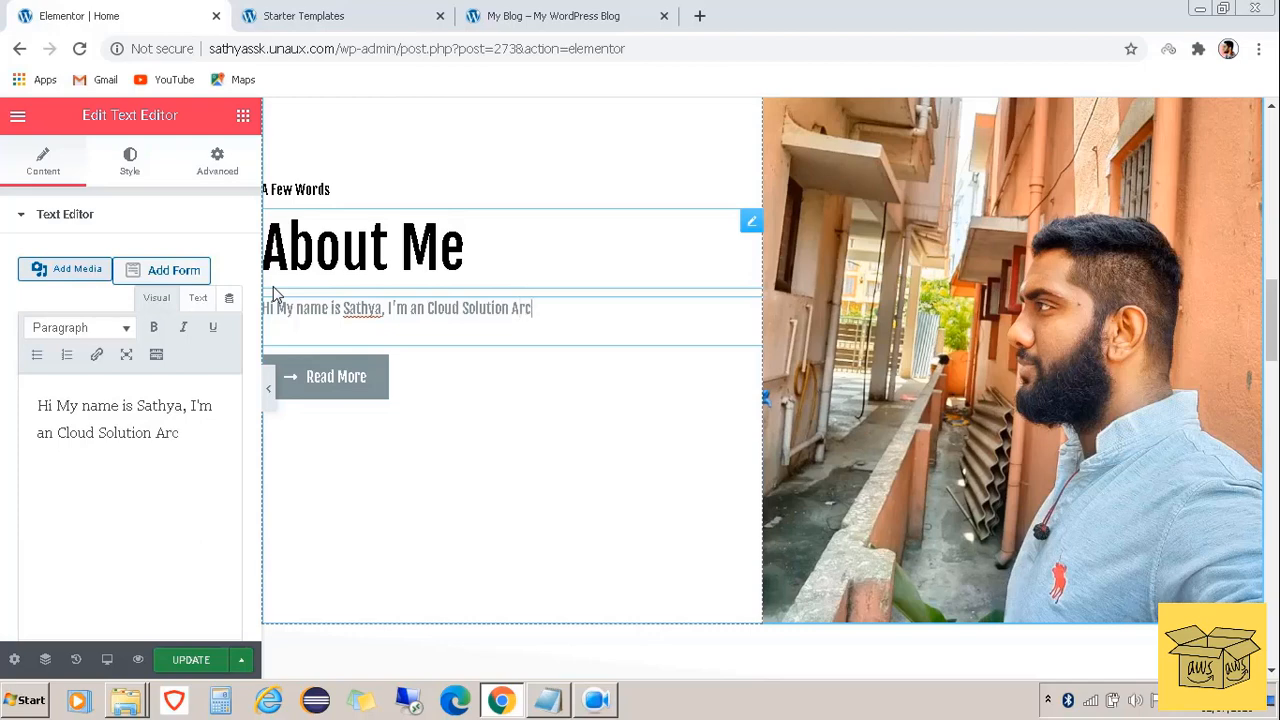
text(hitect!)
click(209, 662)
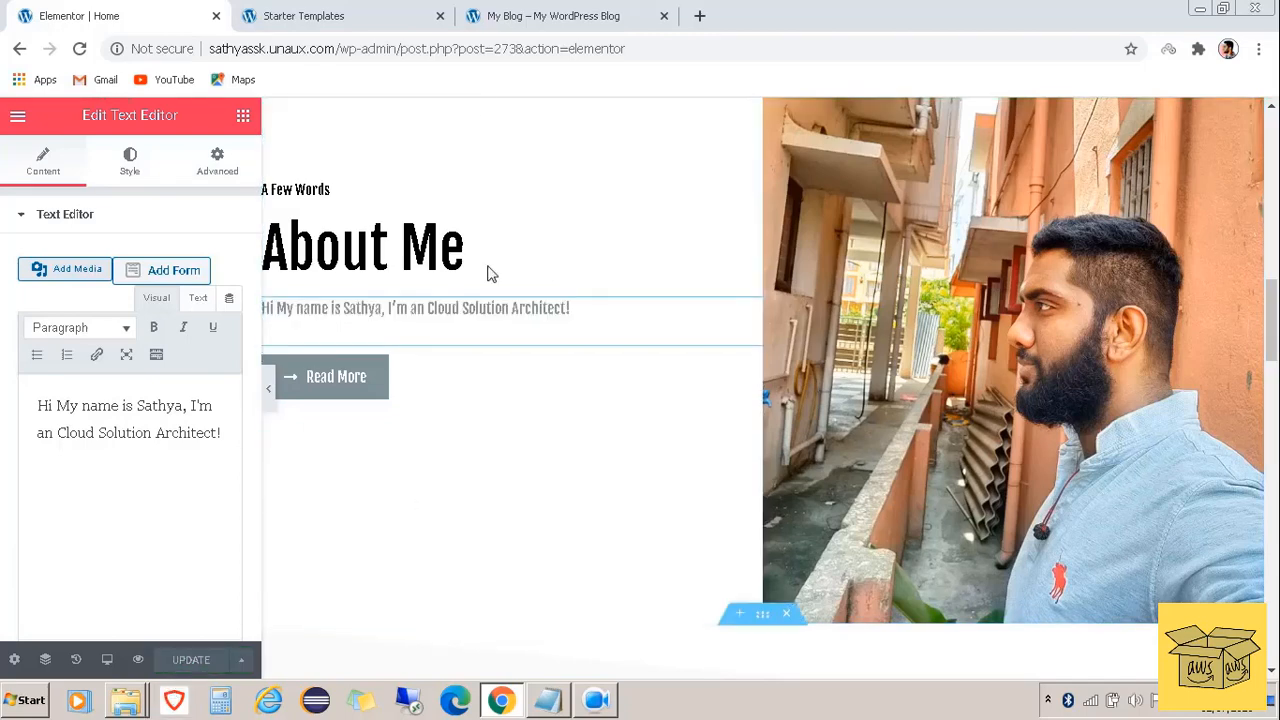
click(538, 10)
scroll(569, 363, up, 10)
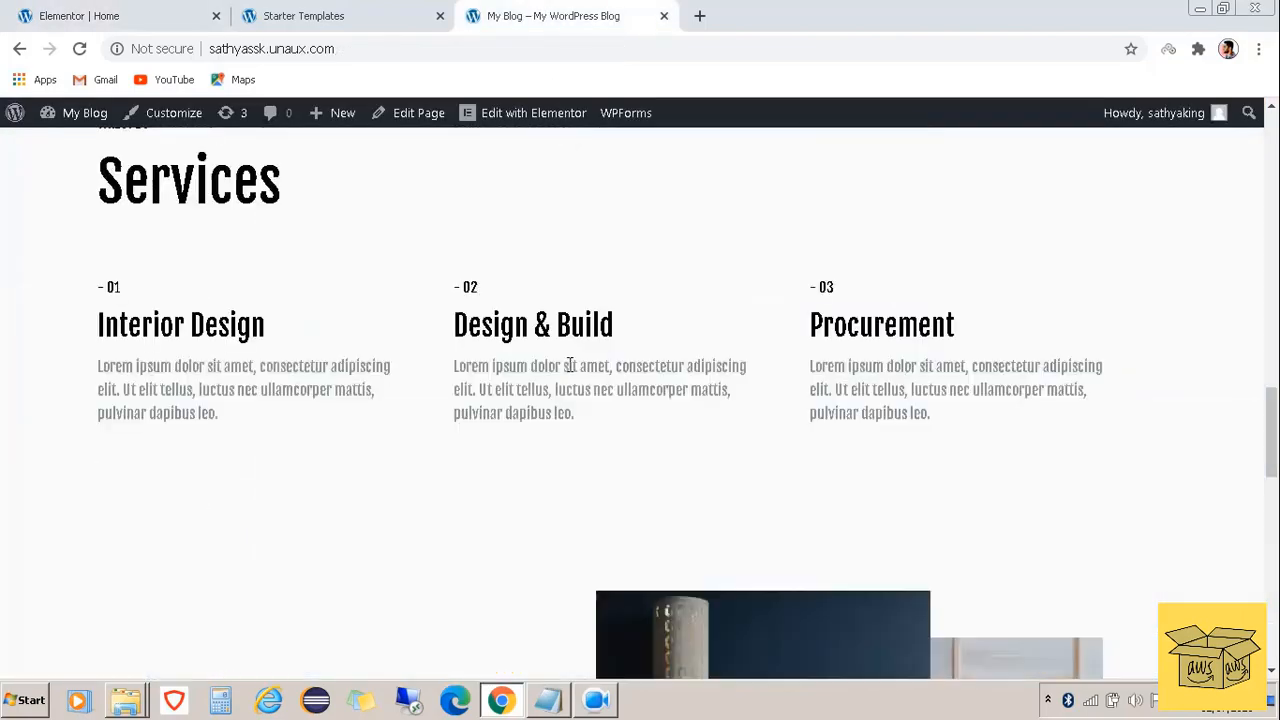
Reload the live site to verify the new About Me text, then open the Customizer
scroll(569, 364, up, 6)
scroll(569, 386, down, 1)
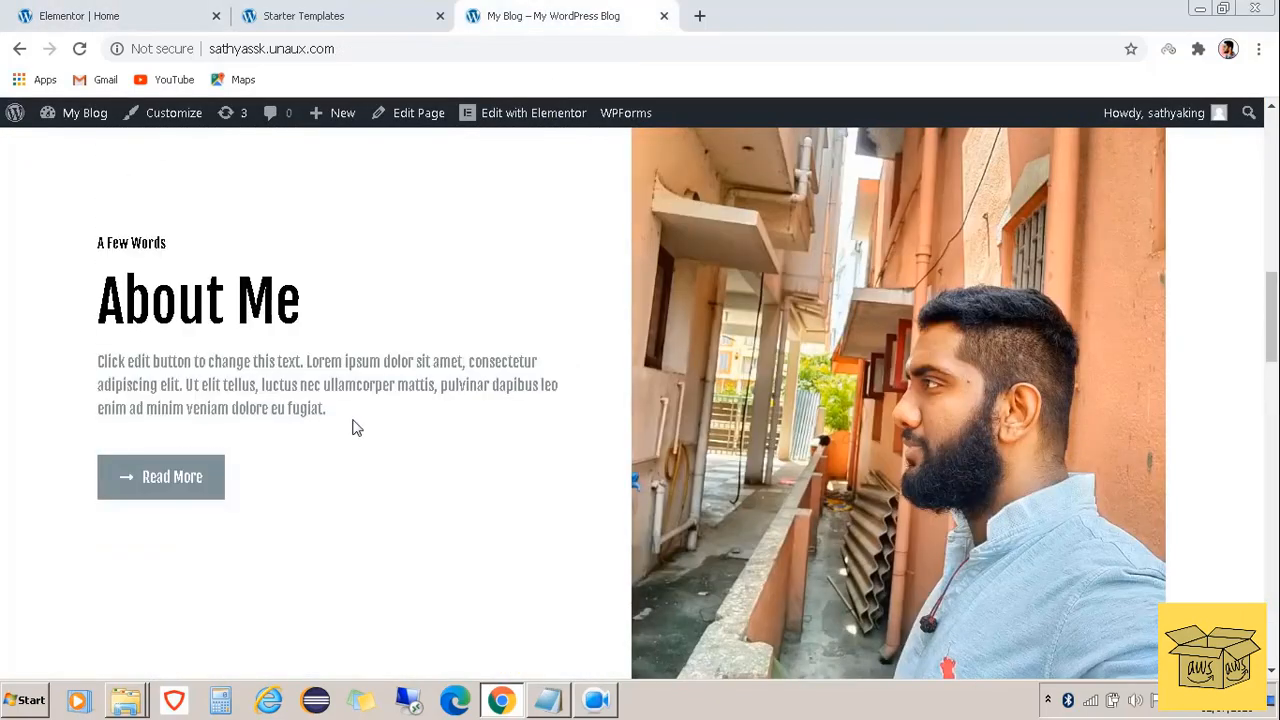
click(79, 48)
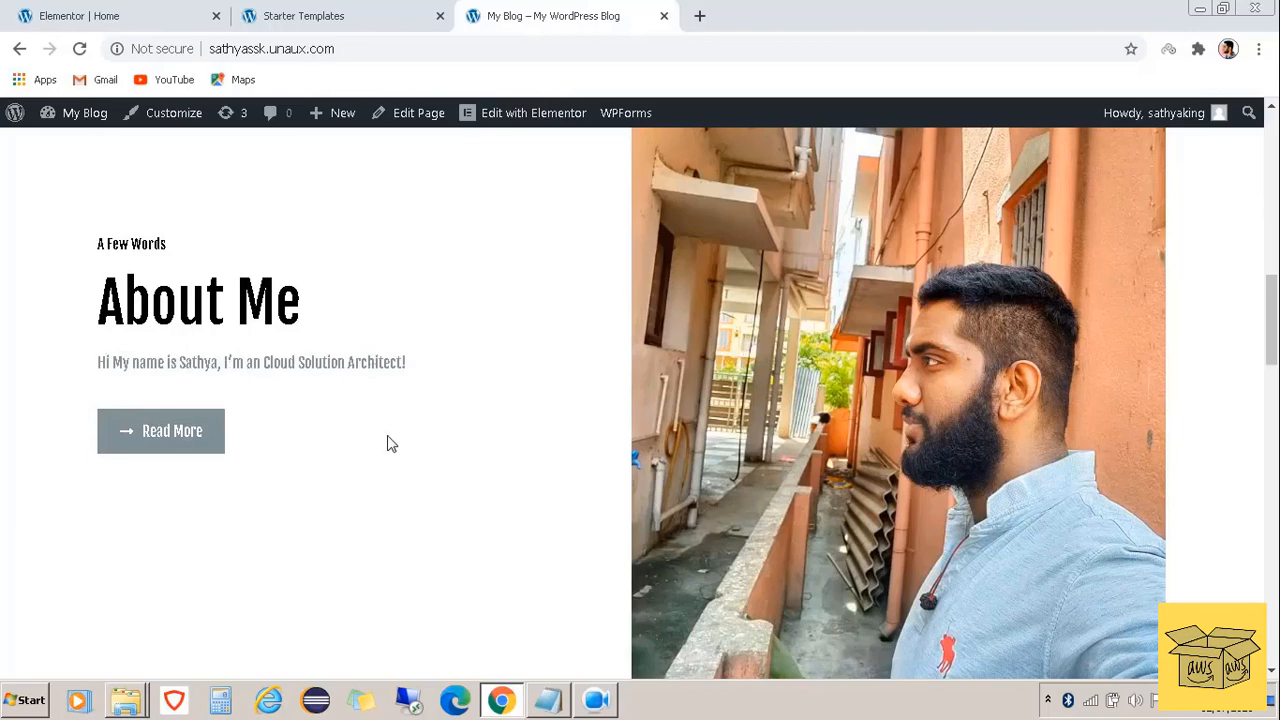
click(609, 704)
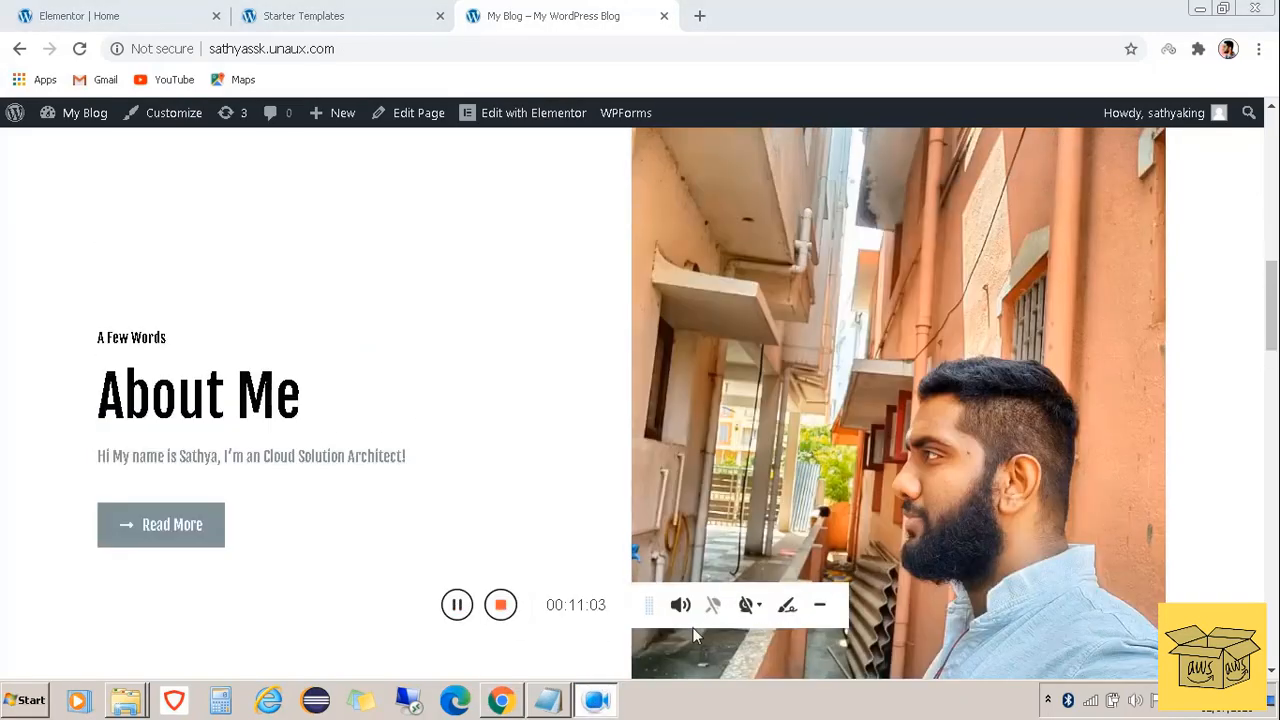
click(818, 606)
scroll(603, 441, up, 12)
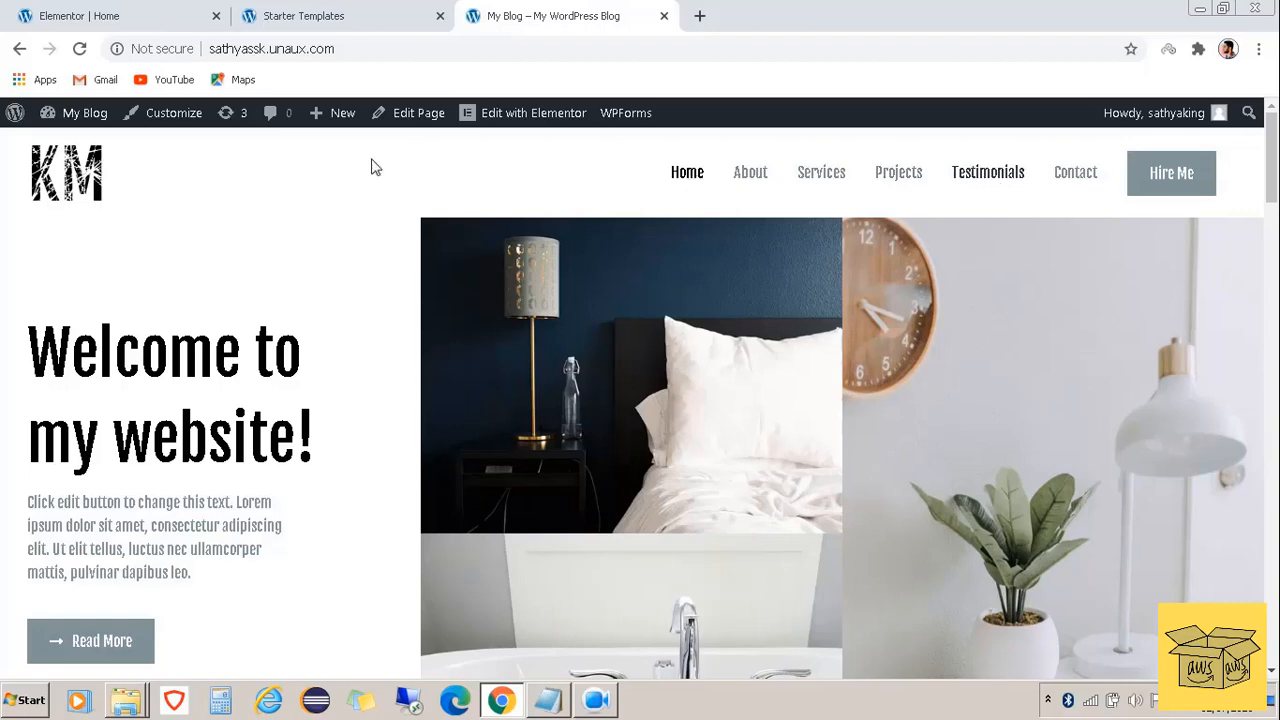
click(178, 118)
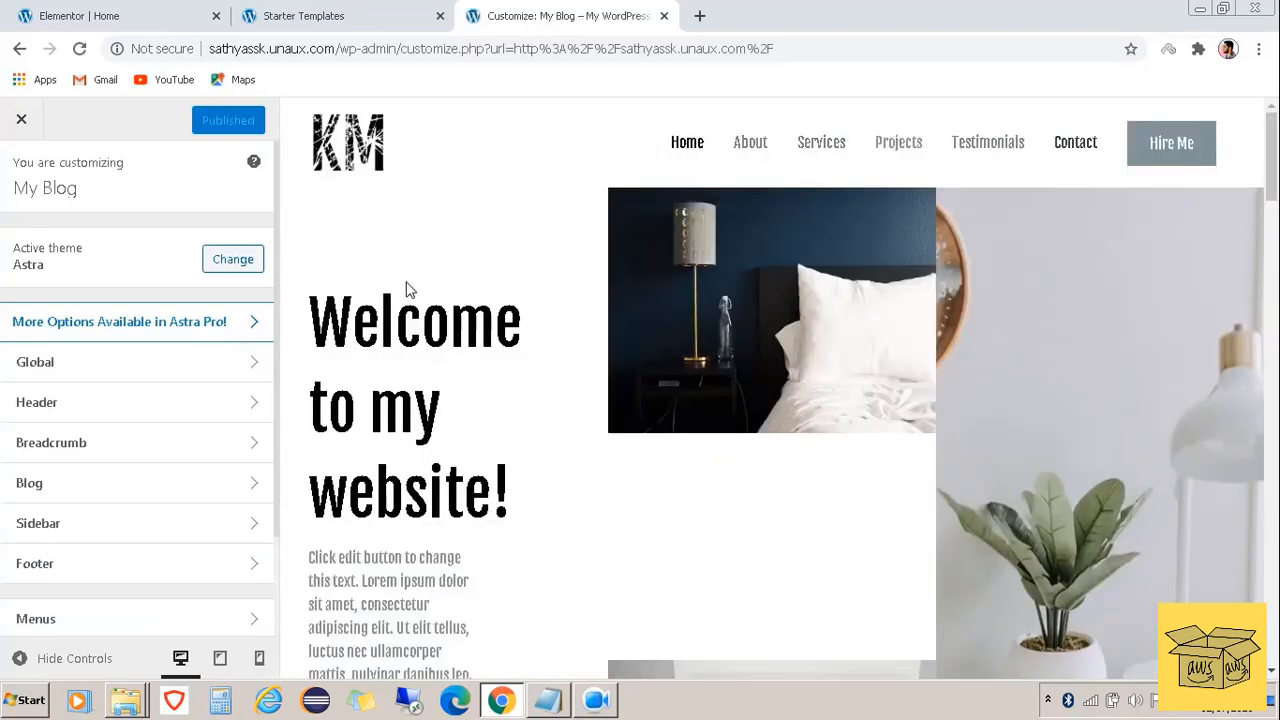
Change the header's Primary Menu button text from 'Hire Me' to 'Talk With Me' and publish
click(124, 403)
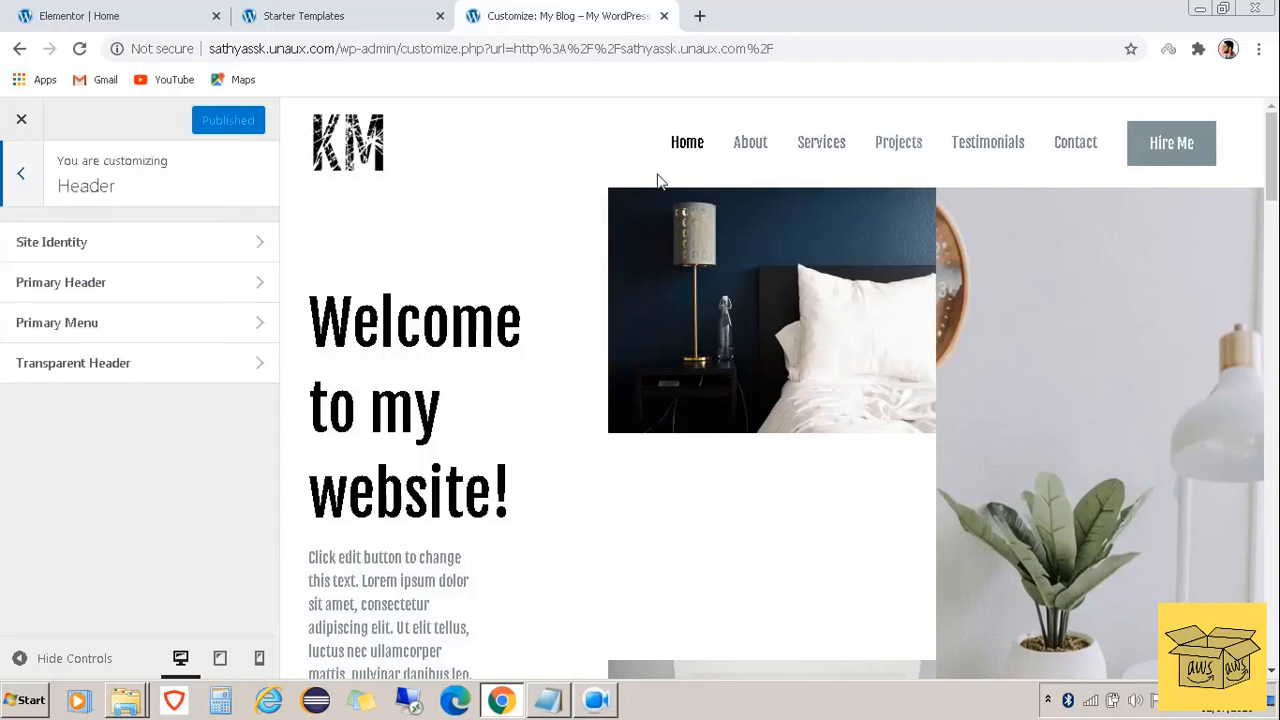
mouse_move(706, 142)
click(641, 141)
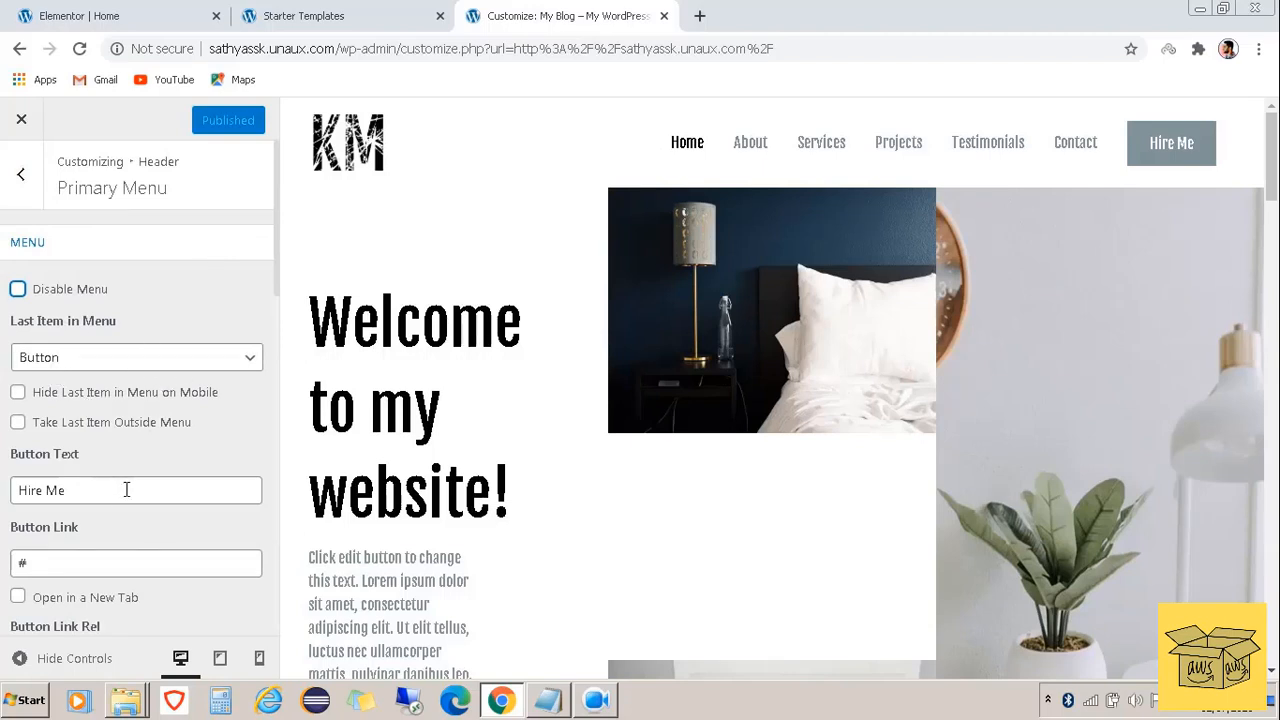
scroll(126, 488, down, 2)
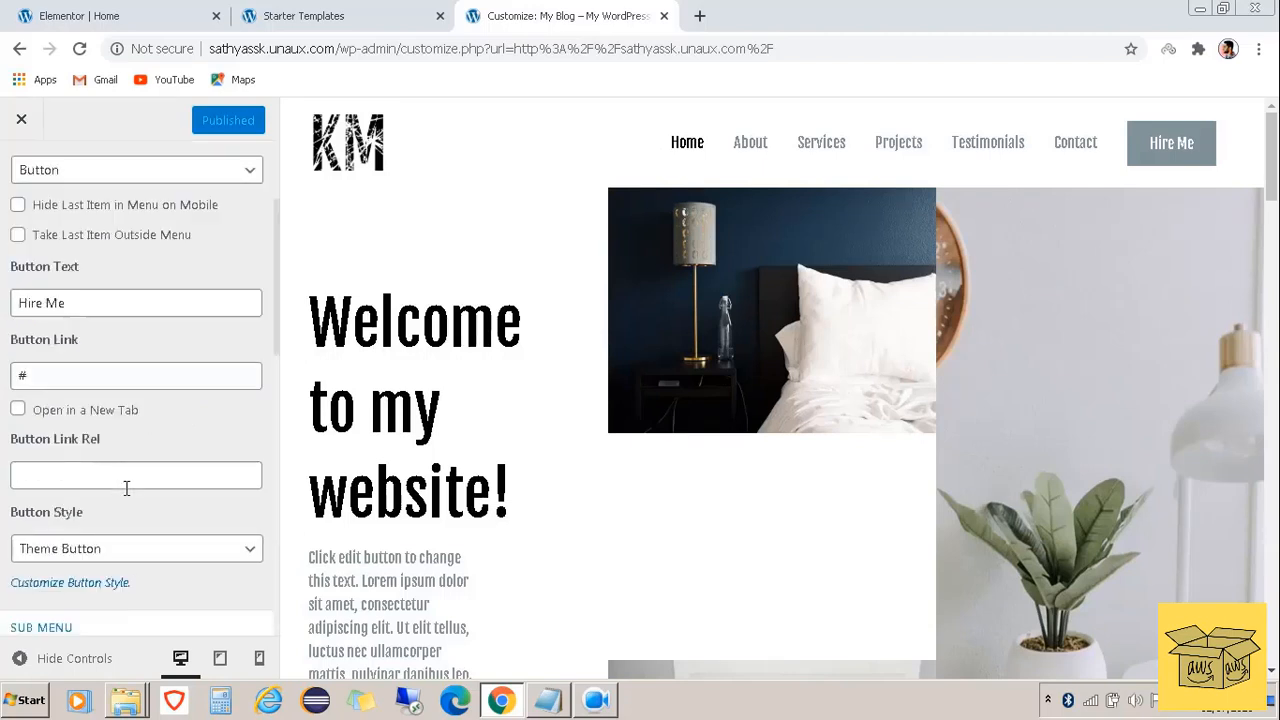
click(102, 304)
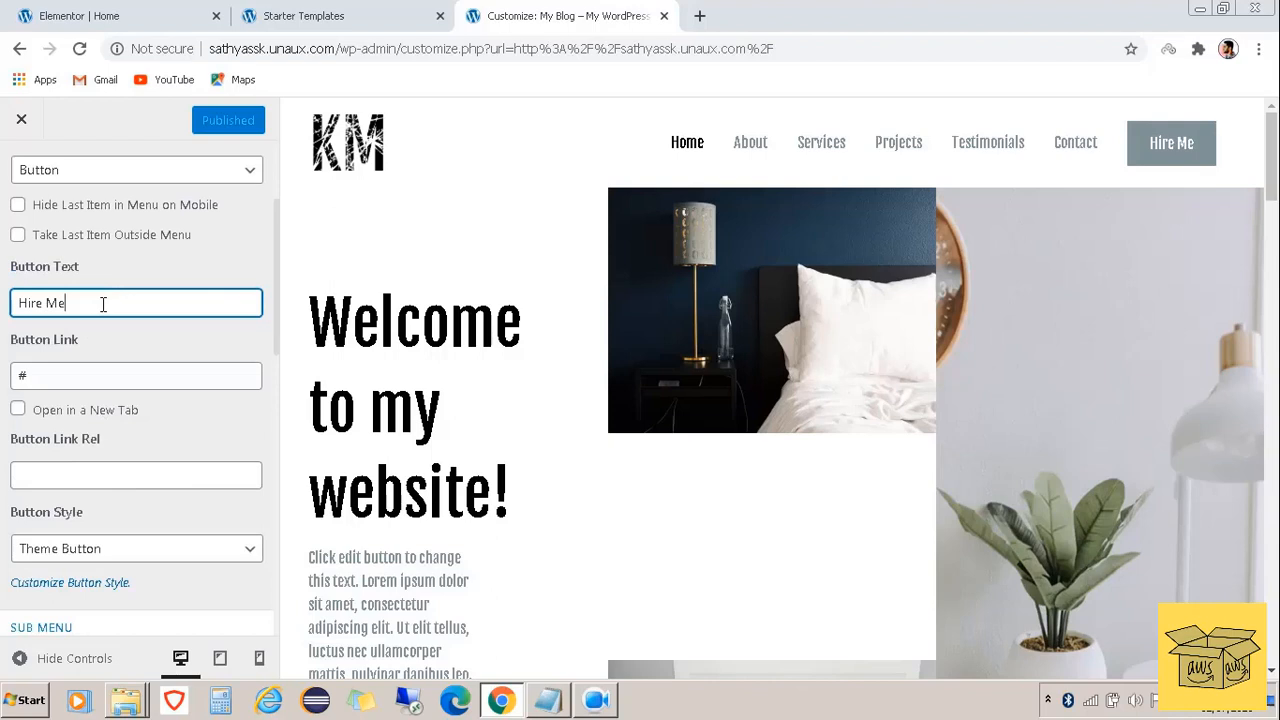
key(BackSpace)
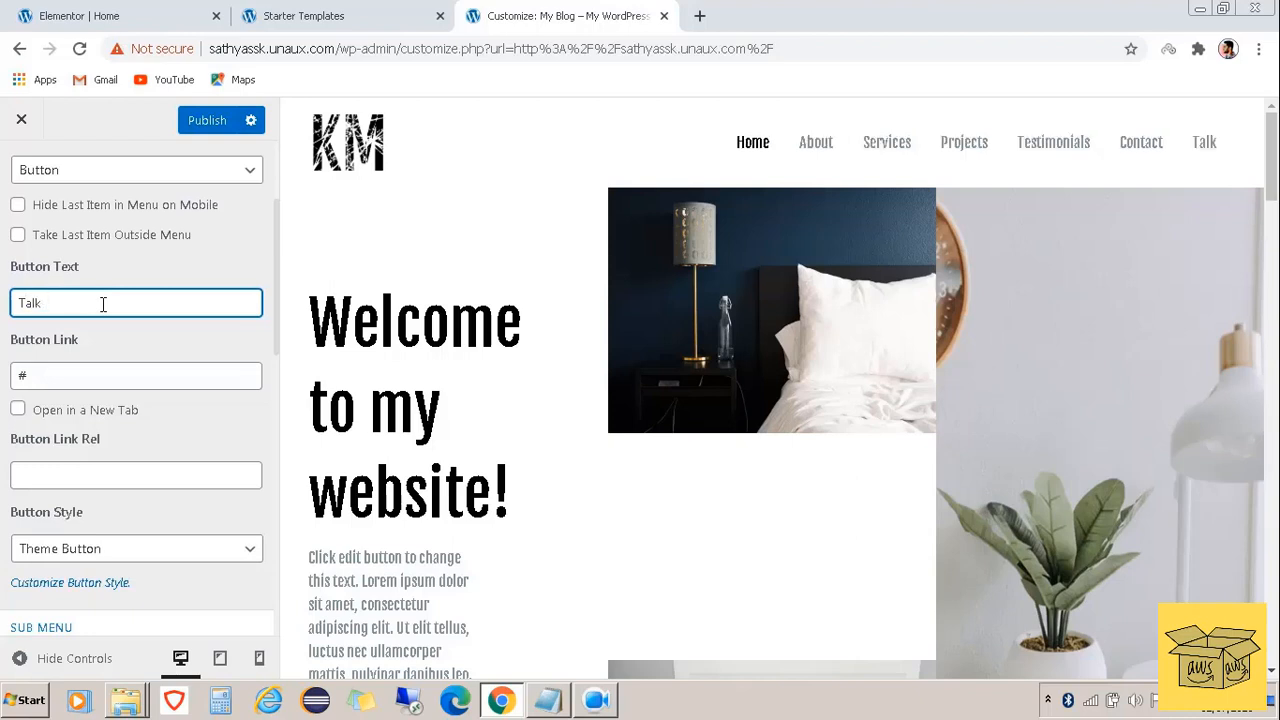
text(With Me)
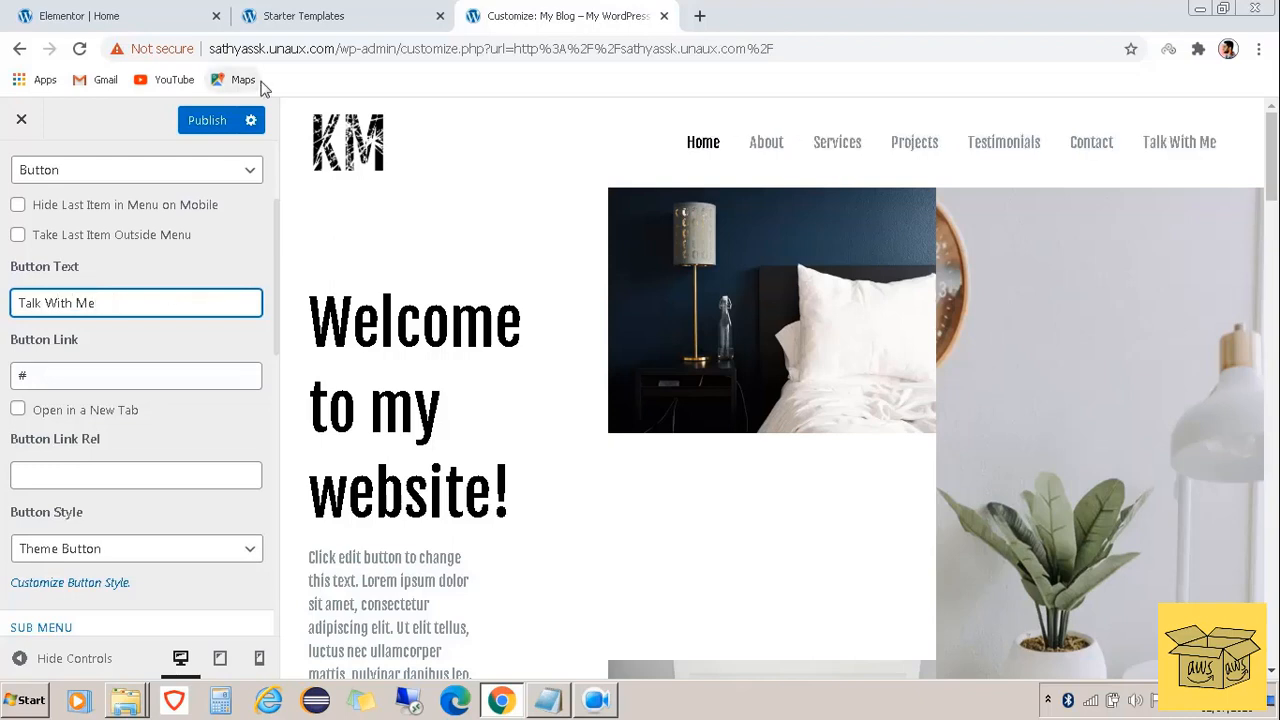
click(208, 123)
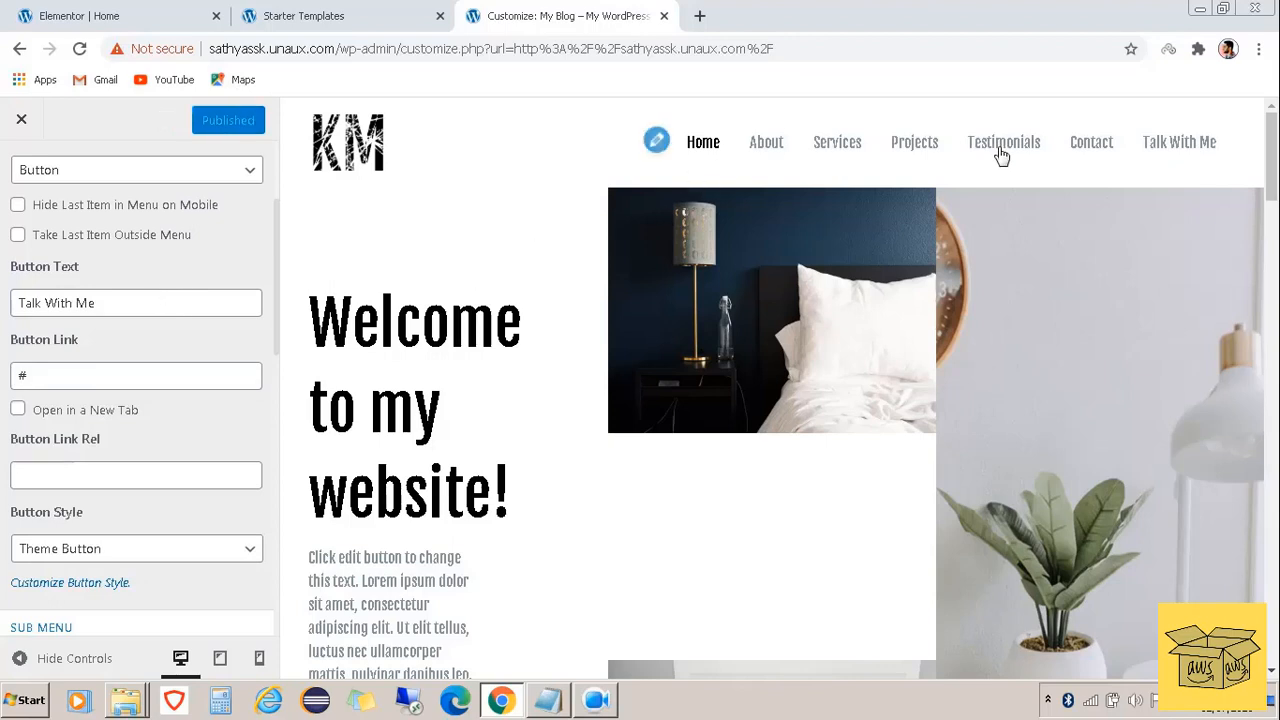
scroll(578, 316, down, 1)
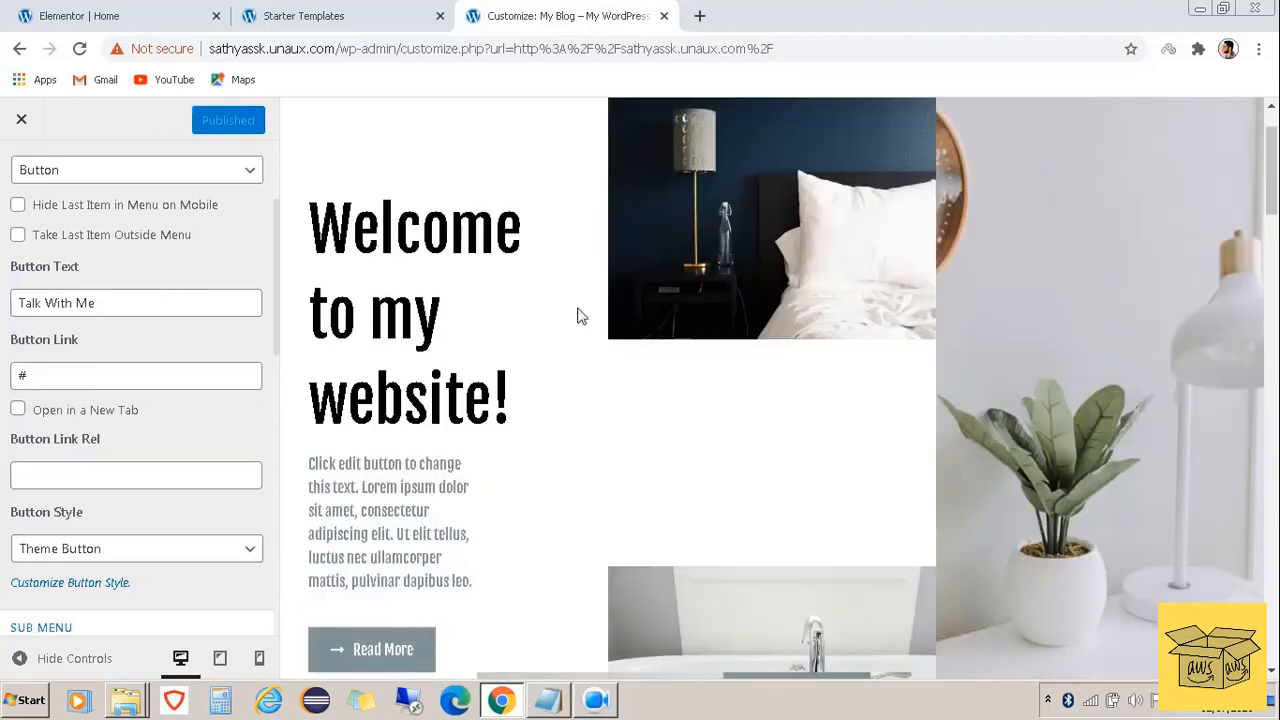
scroll(659, 317, up, 1)
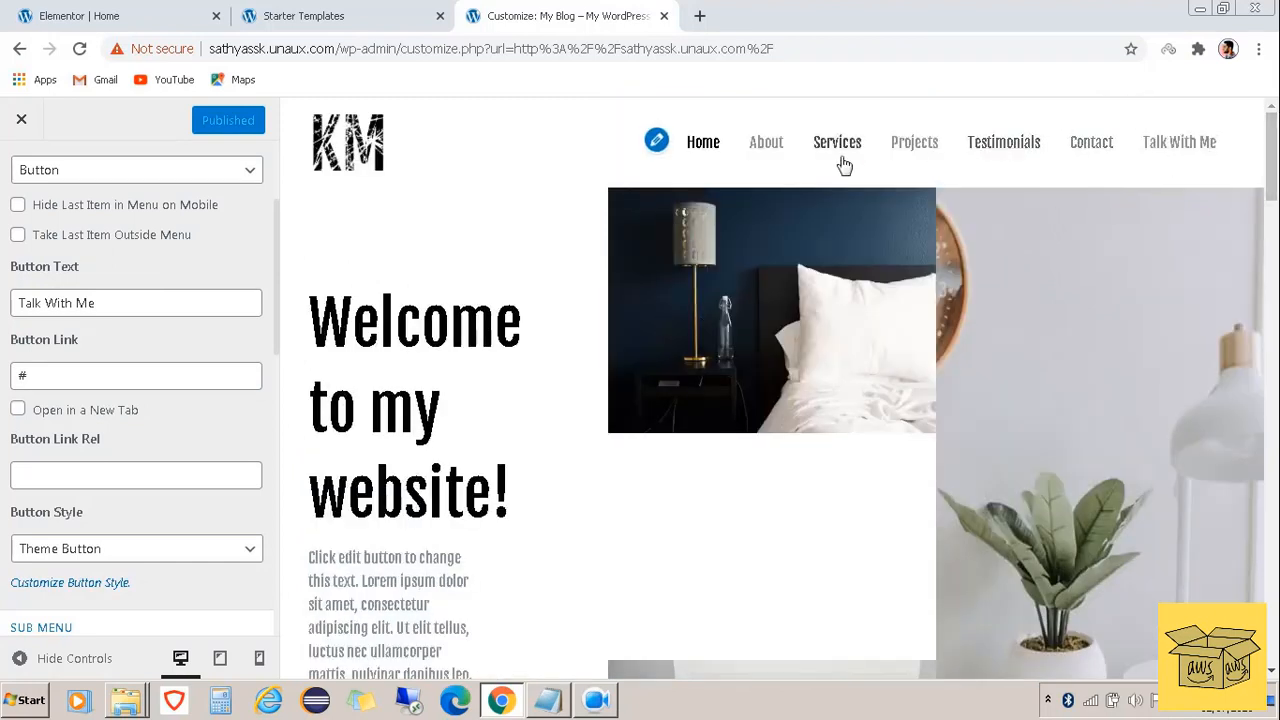
click(21, 119)
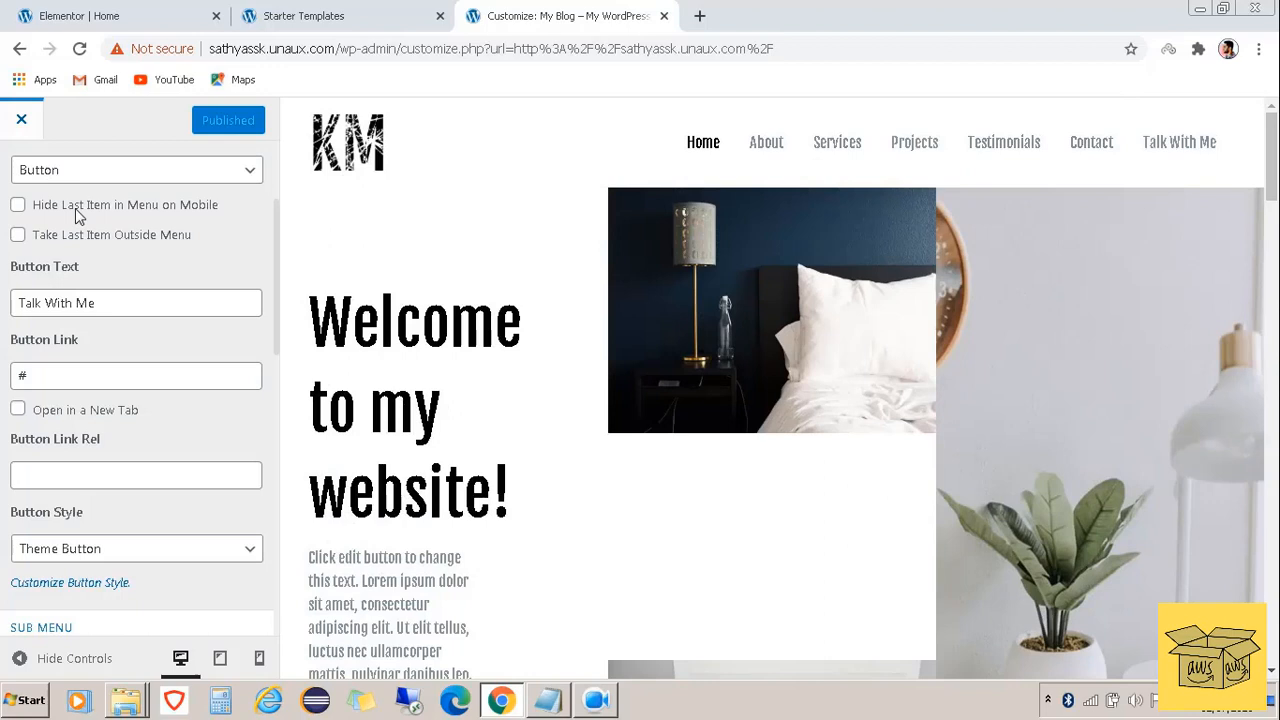
Create a new page titled 'My Services' and open it in Elementor
click(21, 119)
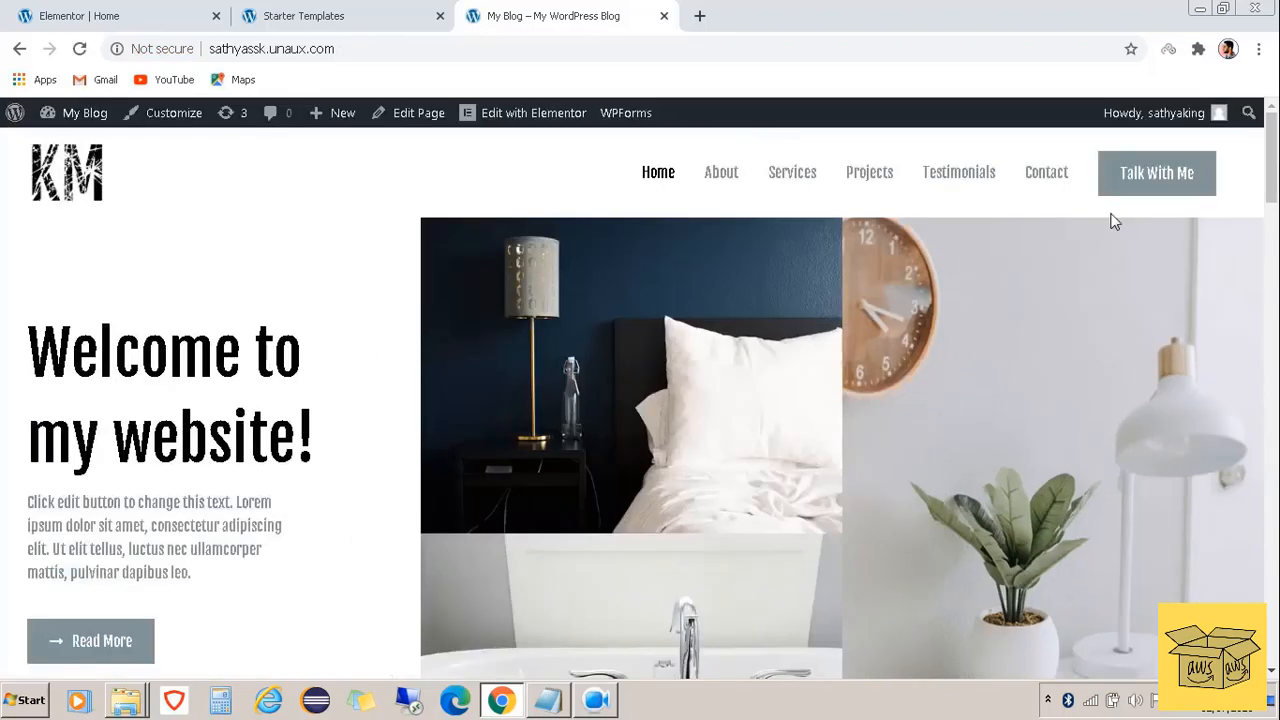
mouse_move(320, 129)
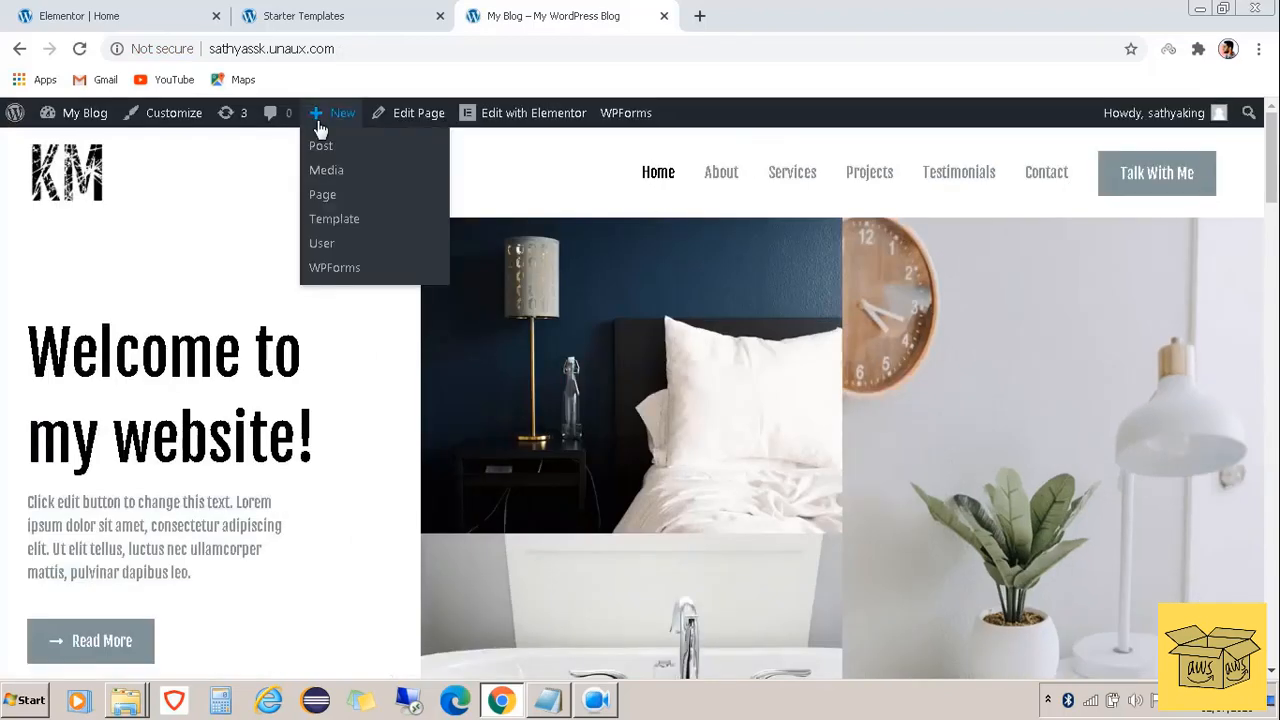
click(323, 197)
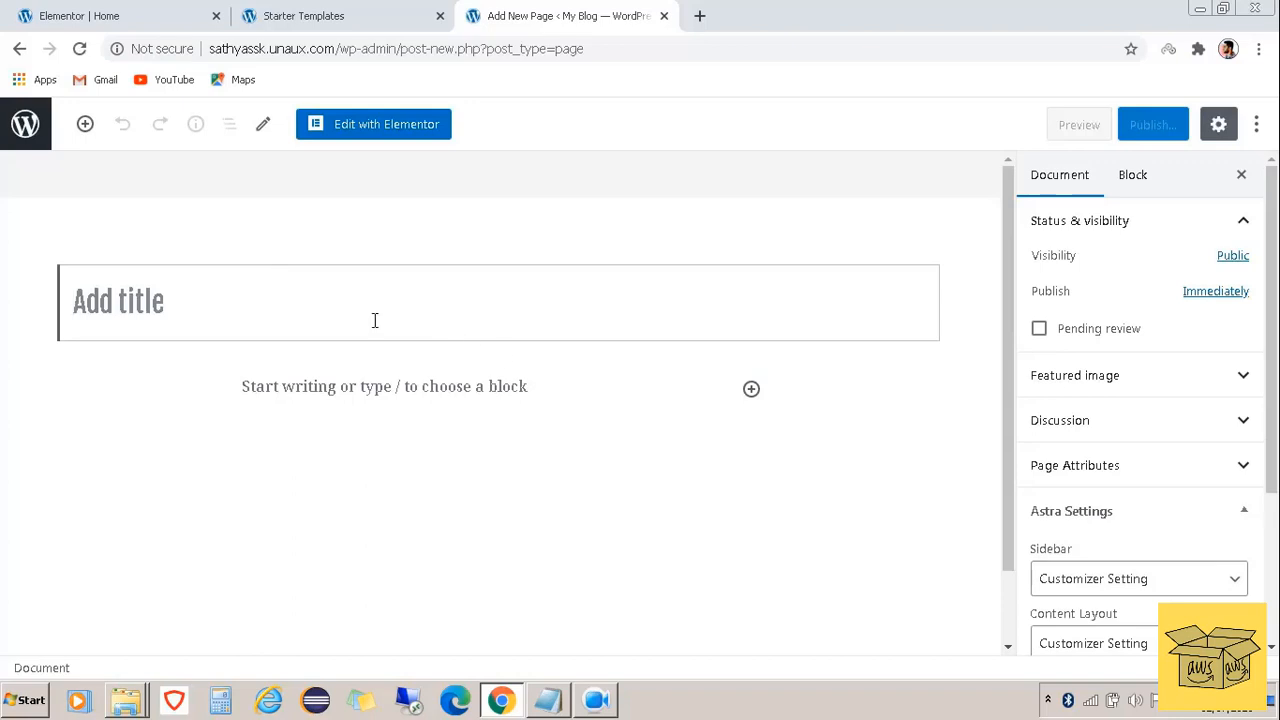
text(Myy)
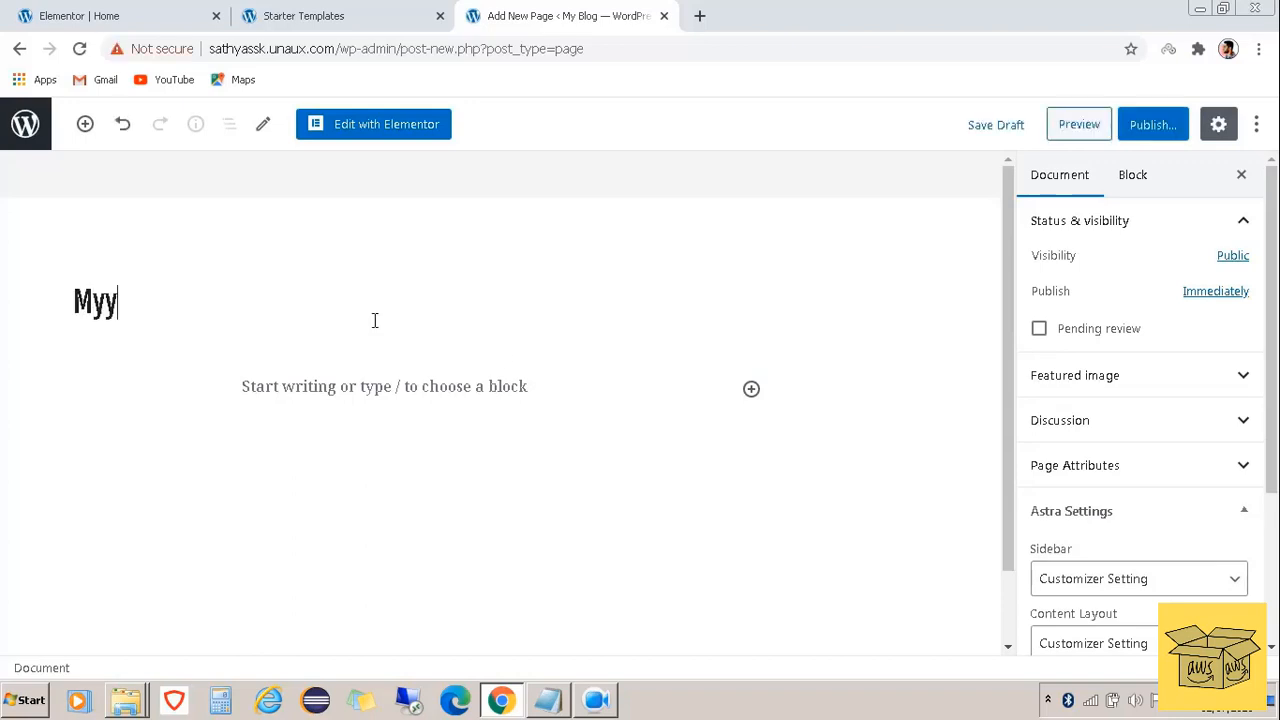
key(BackSpace)
text(Services)
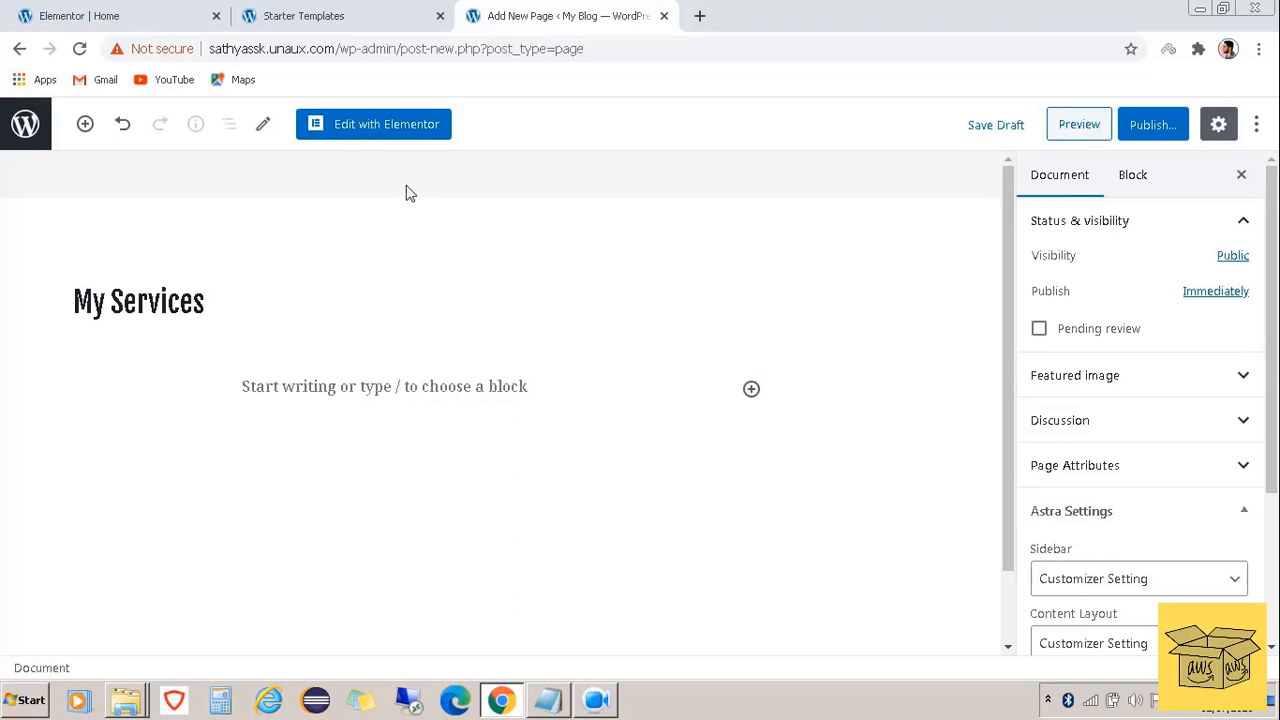
click(371, 126)
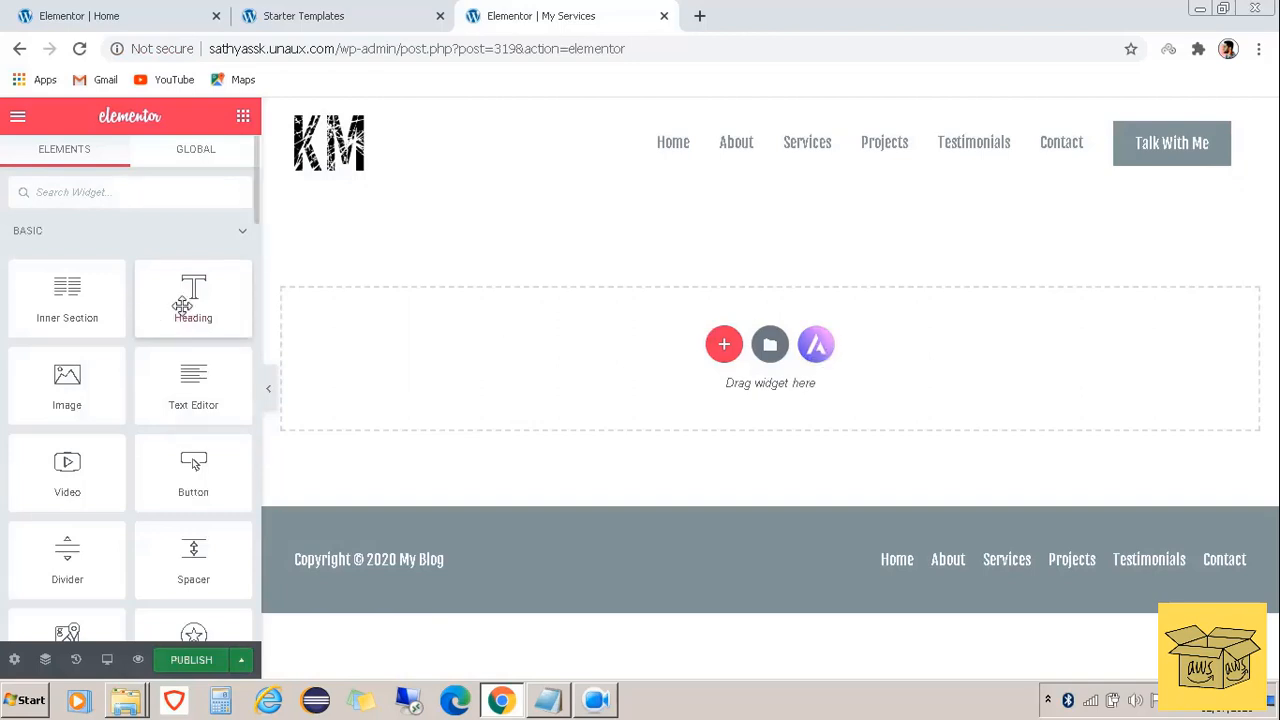
Add a 'Services' heading to the empty My Services page, then delete its section again
drag(181, 305, 574, 357)
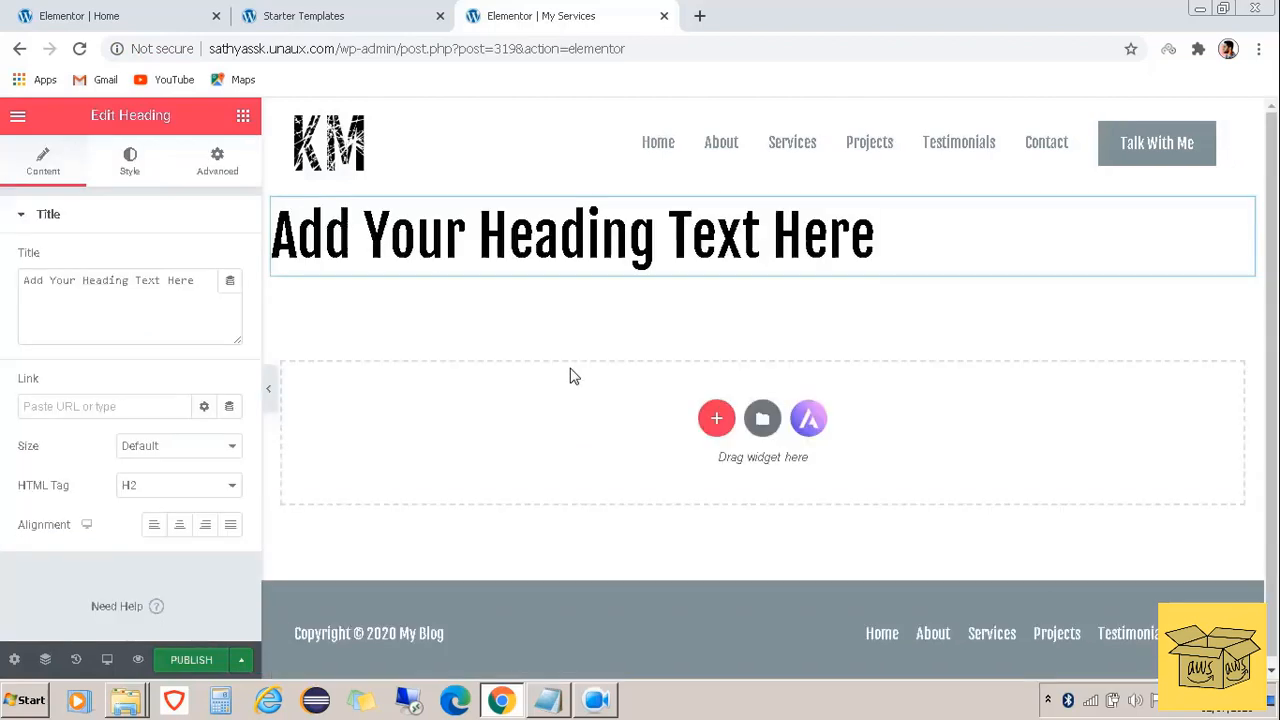
click(700, 238)
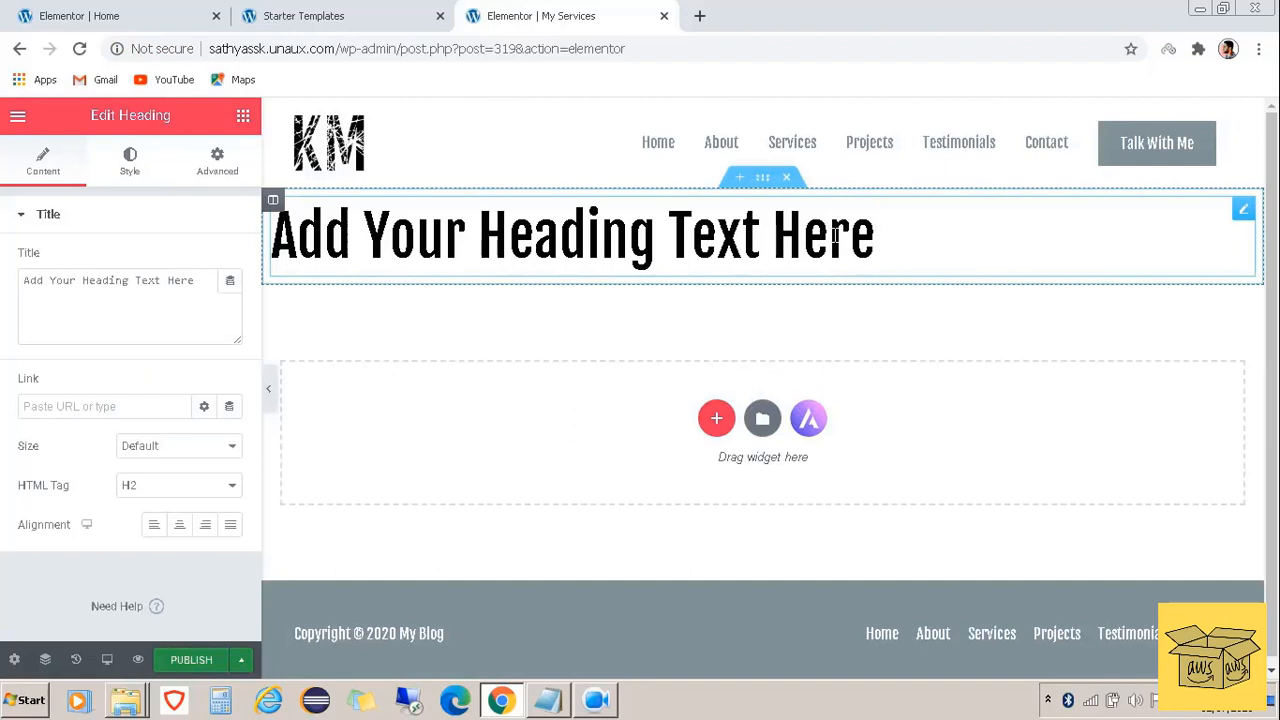
key(BackSpace)
key(BackSpace)
key(BackSpace)
key(BackSpace)
key(BackSpace)
key(BackSpace)
key(BackSpace)
key(BackSpace)
key(BackSpace)
key(BackSpace)
key(BackSpace)
key(BackSpace)
key(BackSpace)
key(BackSpace)
key(BackSpace)
key(BackSpace)
key(BackSpace)
key(BackSpace)
key(BackSpace)
key(BackSpace)
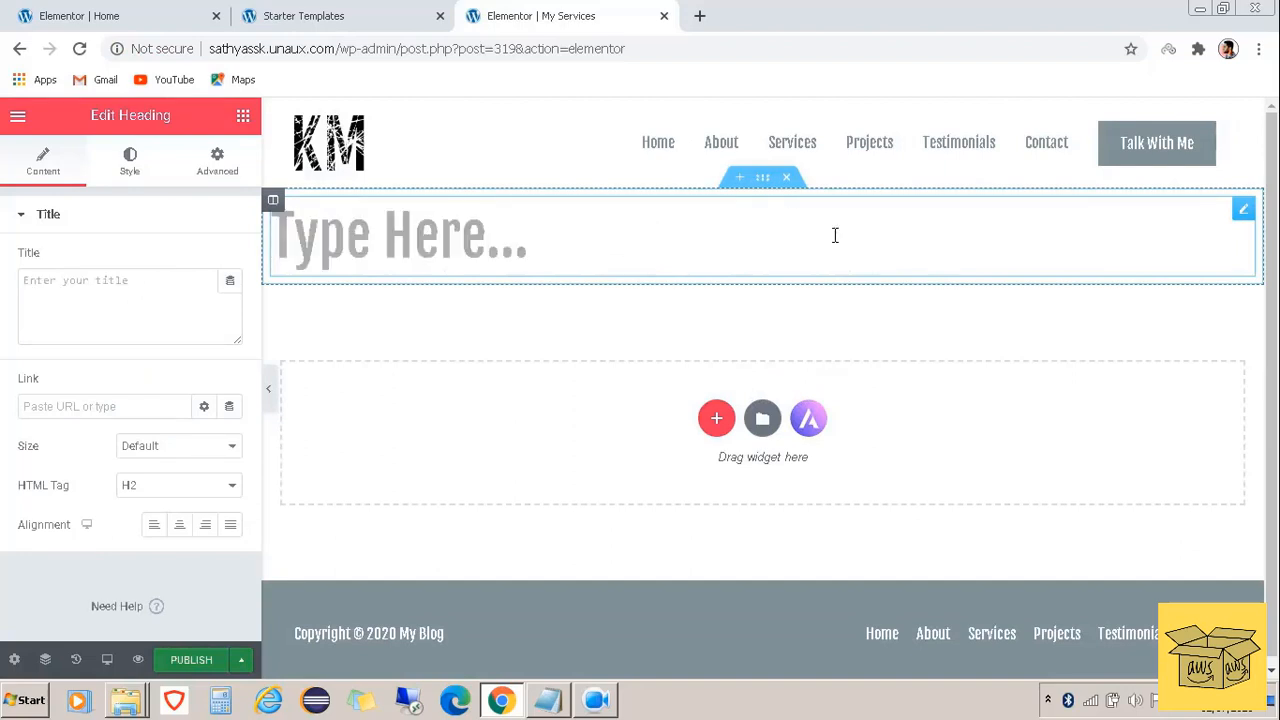
text(Serv)
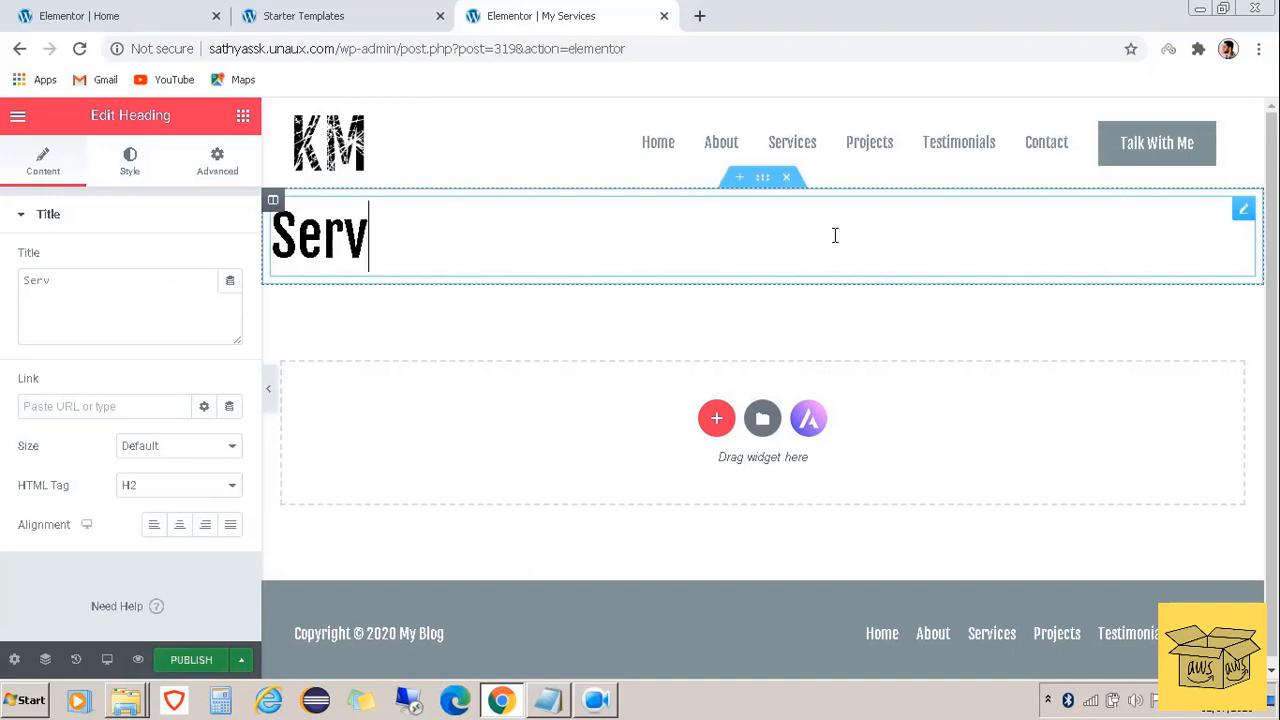
text(ices)
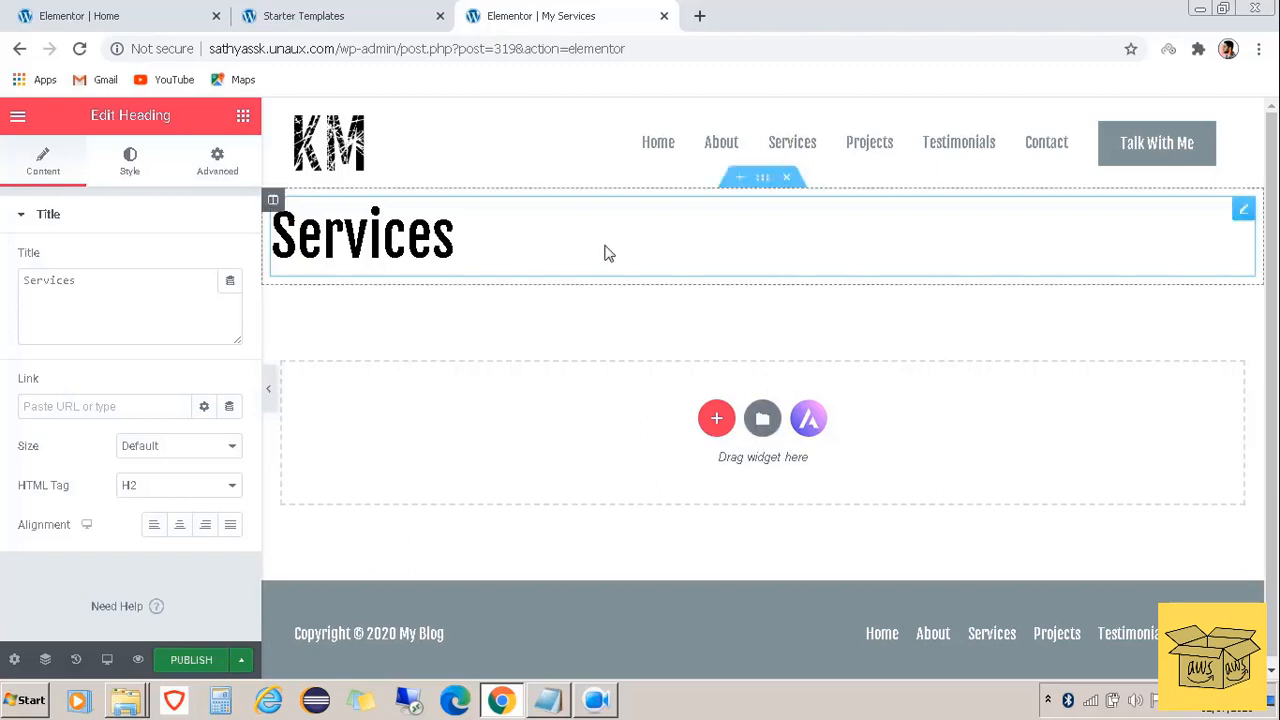
click(788, 180)
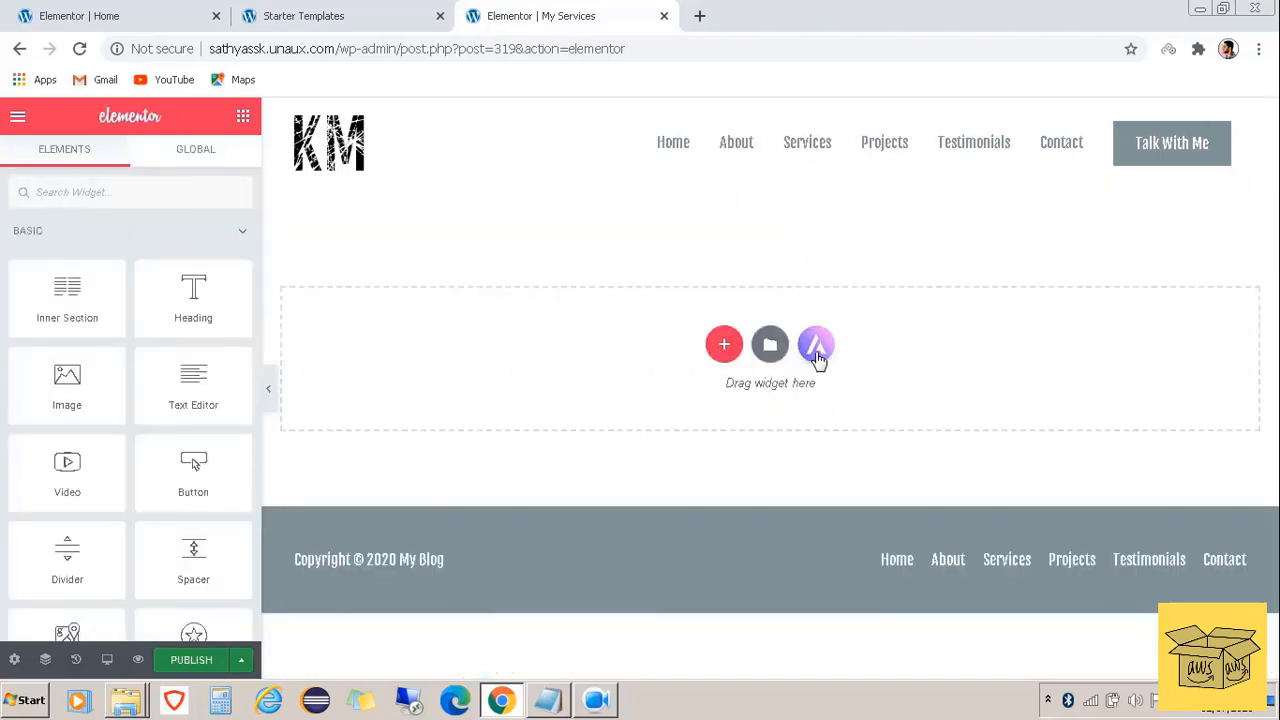
Import the LearnDash Academy About page template from the Astra template library
click(815, 345)
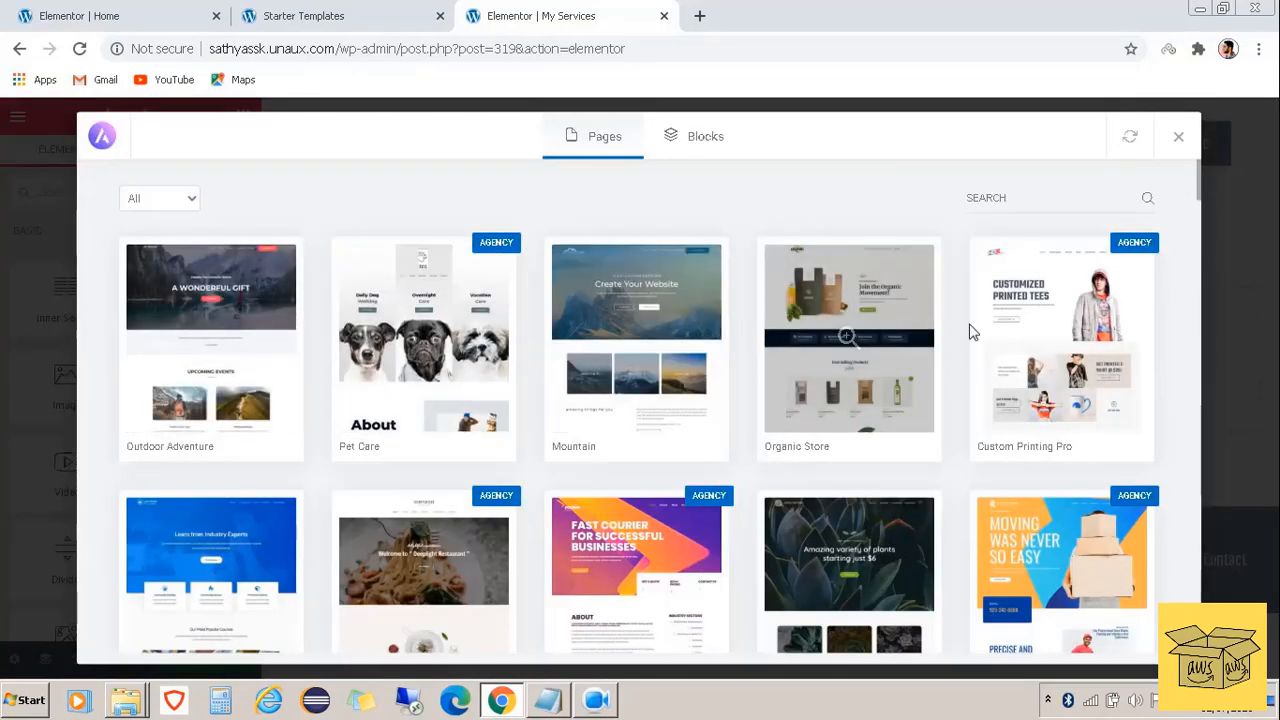
scroll(783, 337, down, 2)
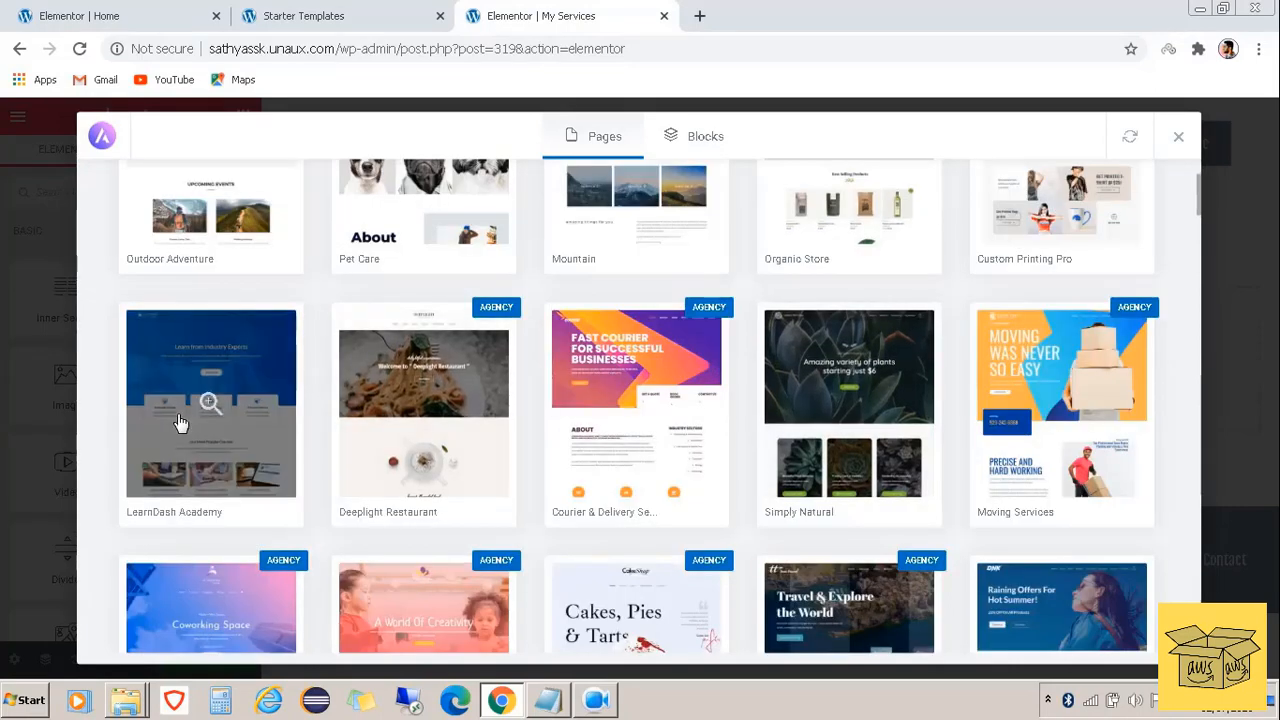
click(180, 420)
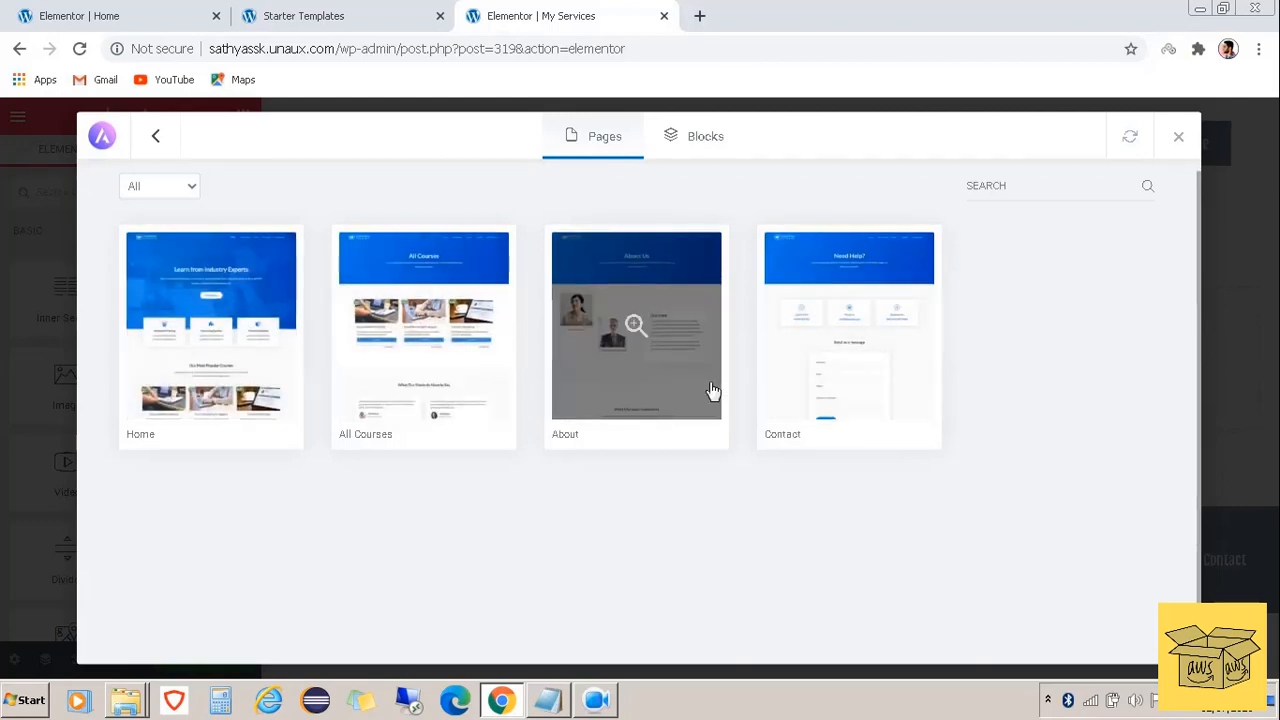
click(699, 340)
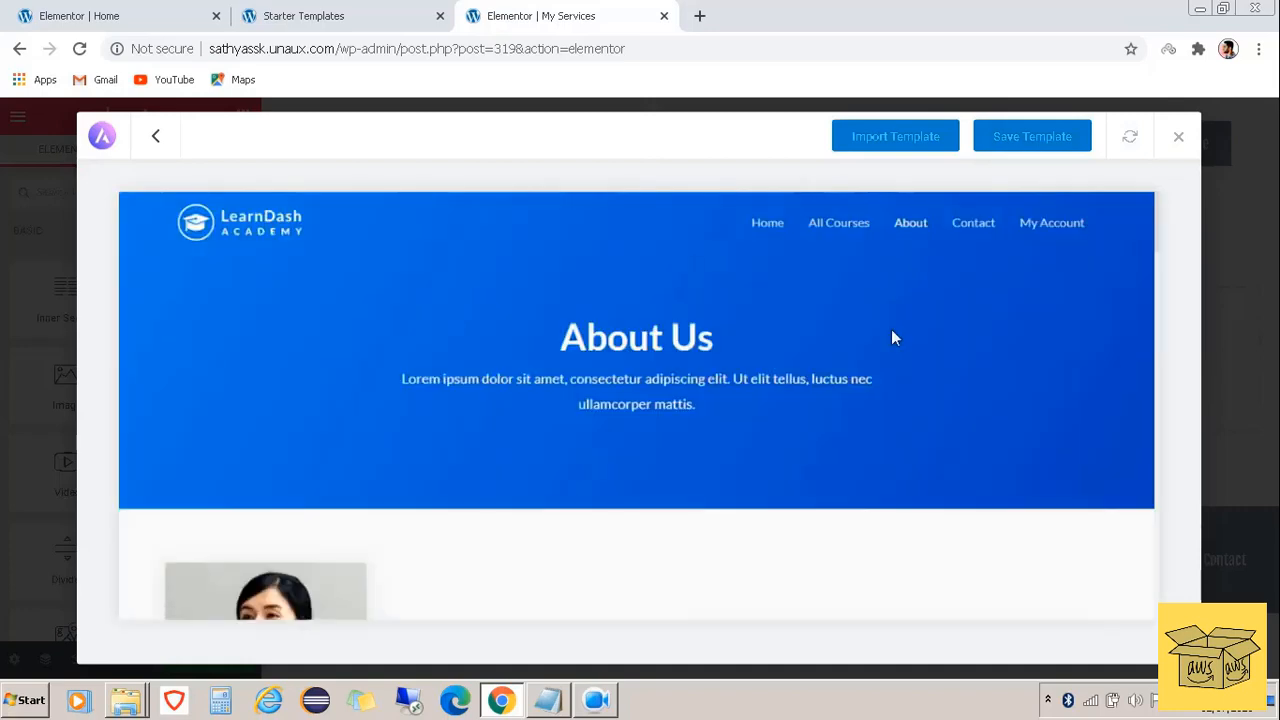
click(895, 138)
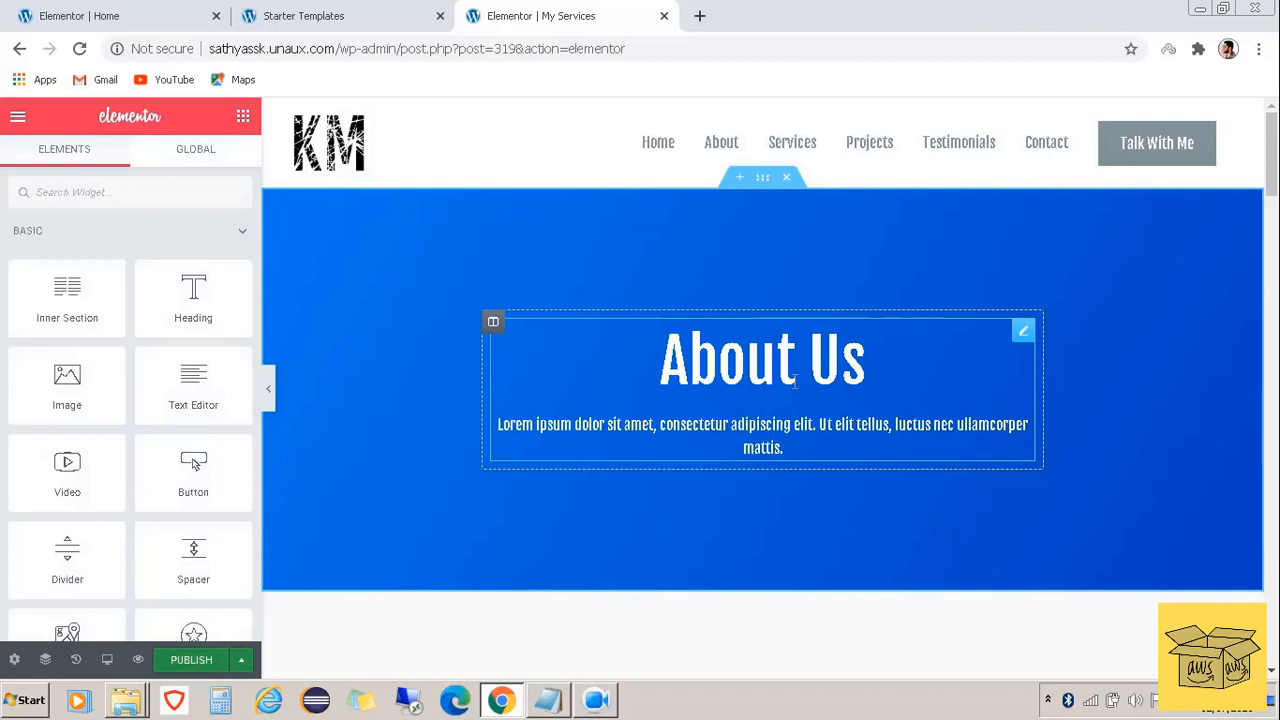
Change the hero heading from 'About Us' to 'My Services', publish, and view it live
click(818, 375)
drag(865, 370, 665, 375)
text(My)
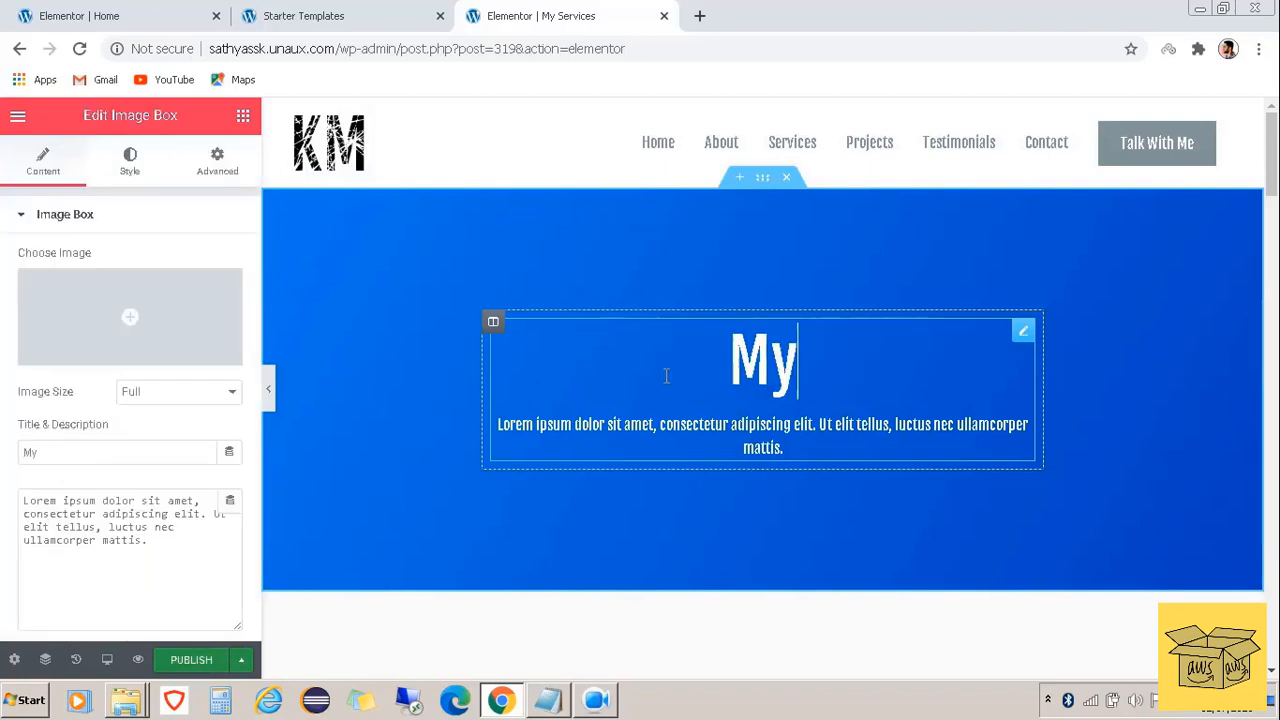
text( Services)
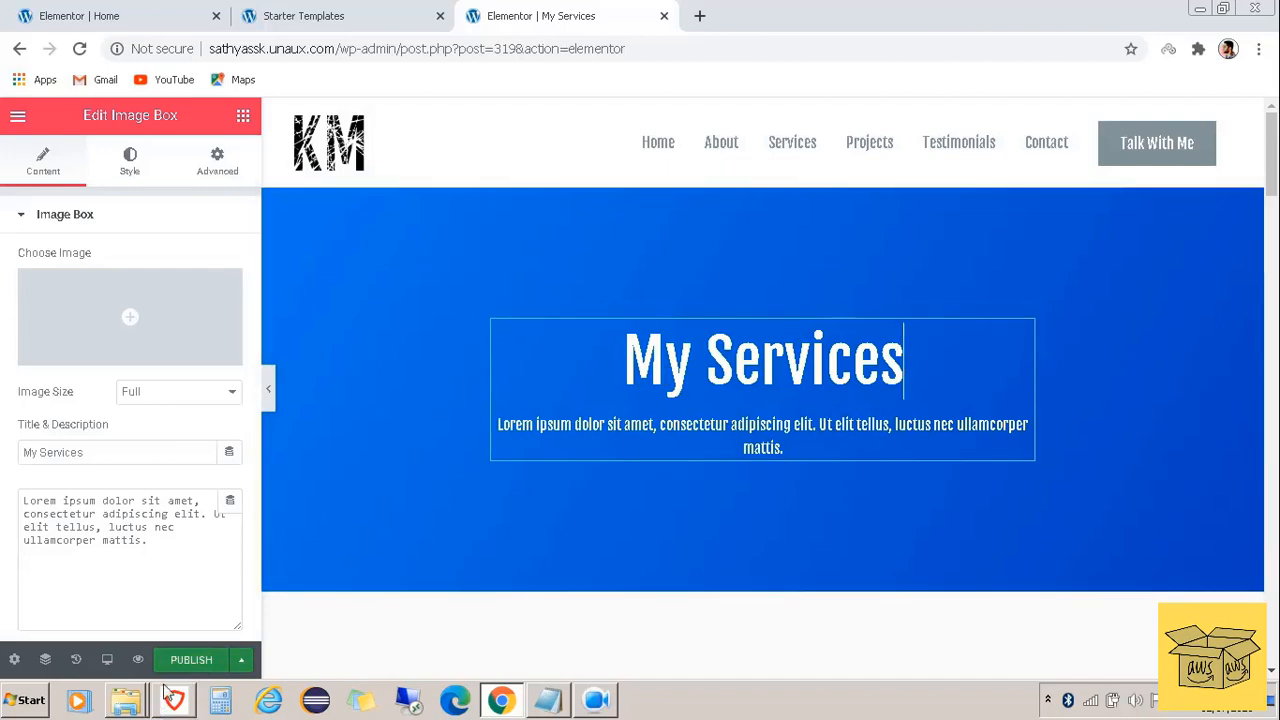
click(185, 660)
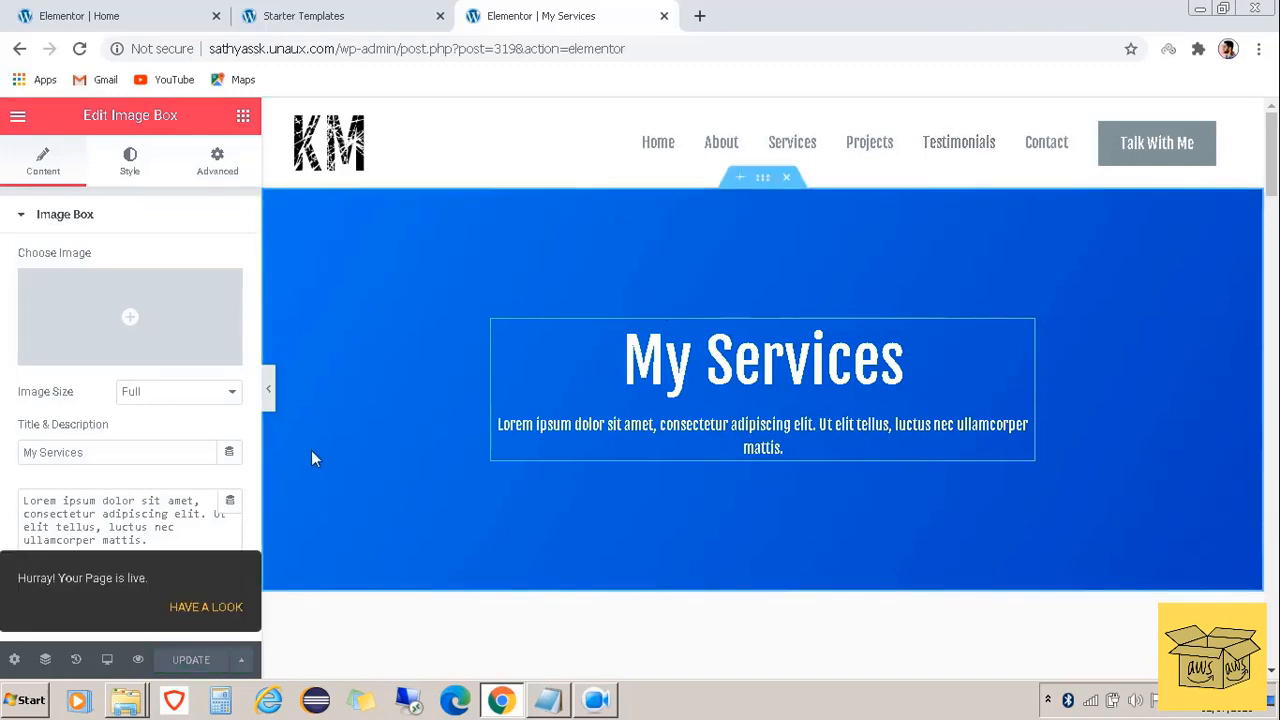
click(208, 610)
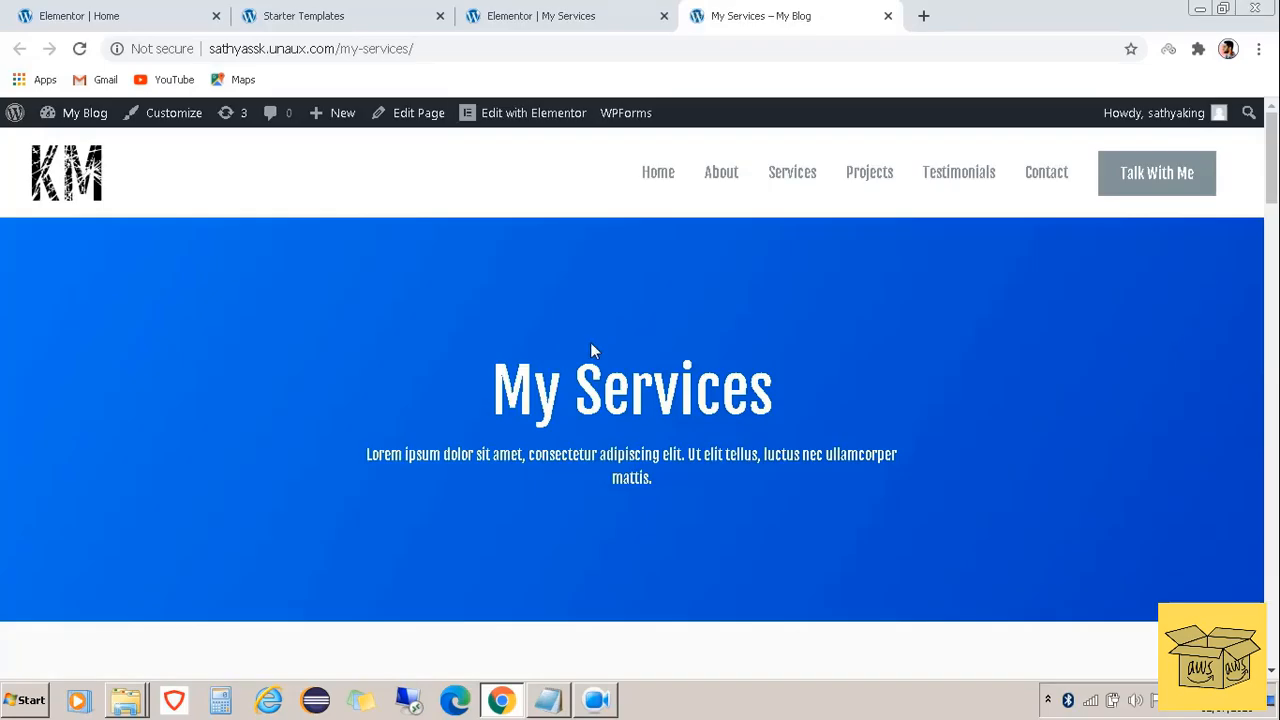
Scroll the live My Services page down to the footer and back up to Our Story
scroll(591, 344, down, 10)
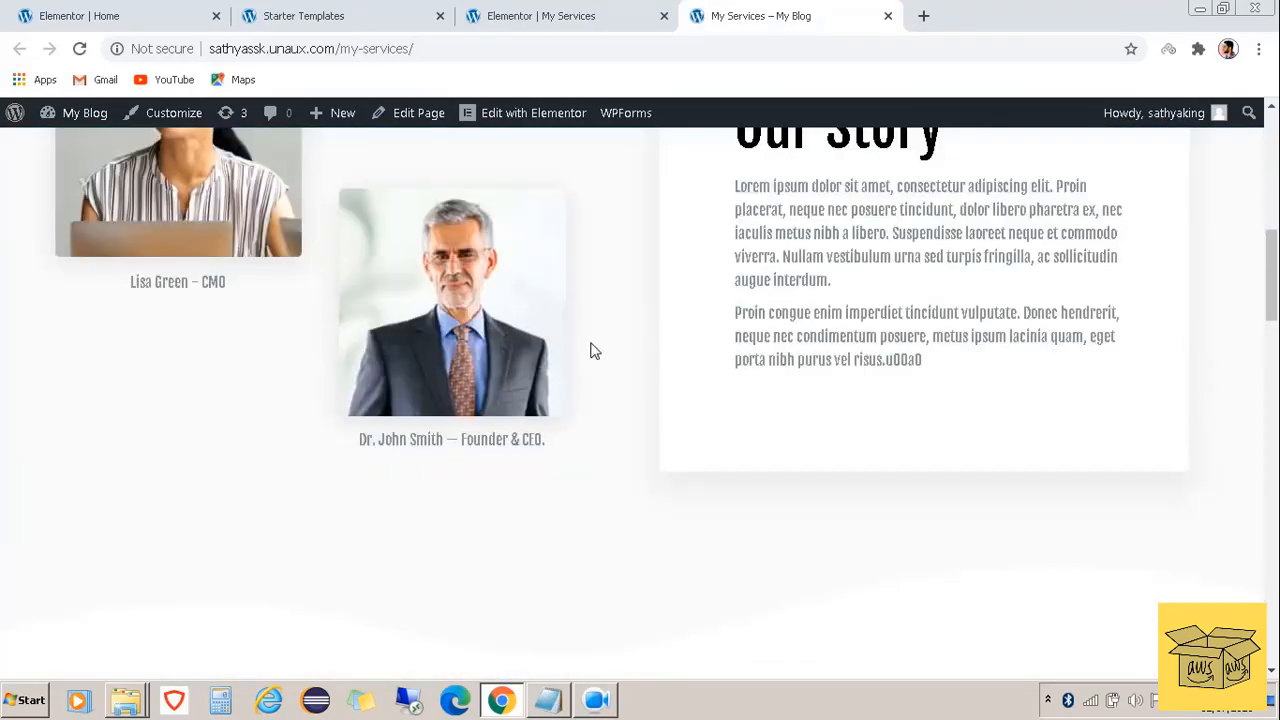
scroll(591, 347, down, 10)
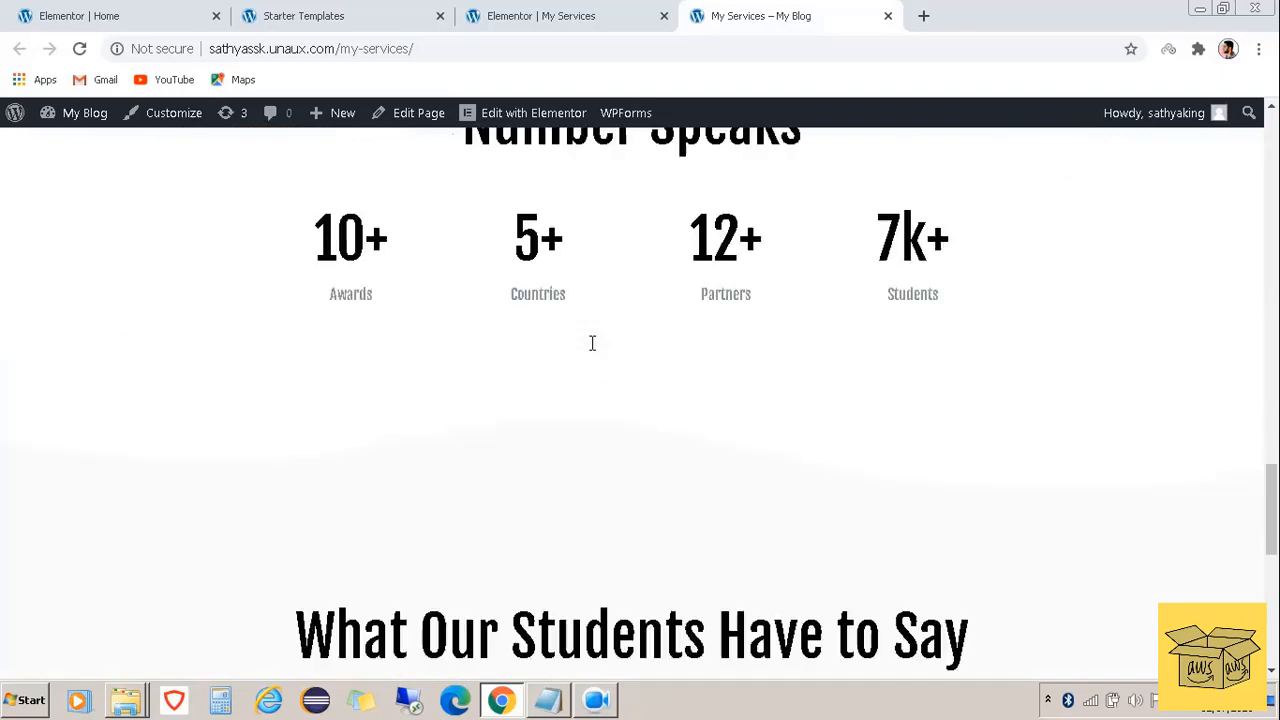
scroll(592, 344, down, 2)
scroll(592, 343, up, 15)
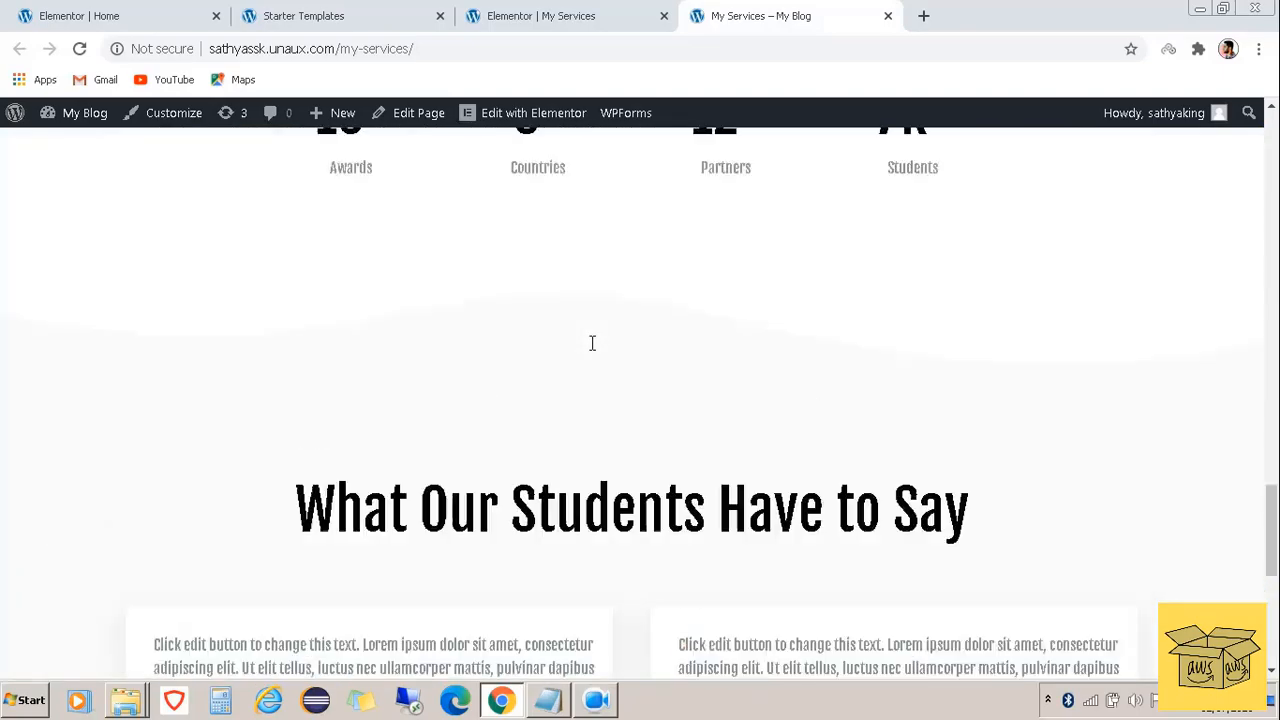
scroll(592, 343, up, 5)
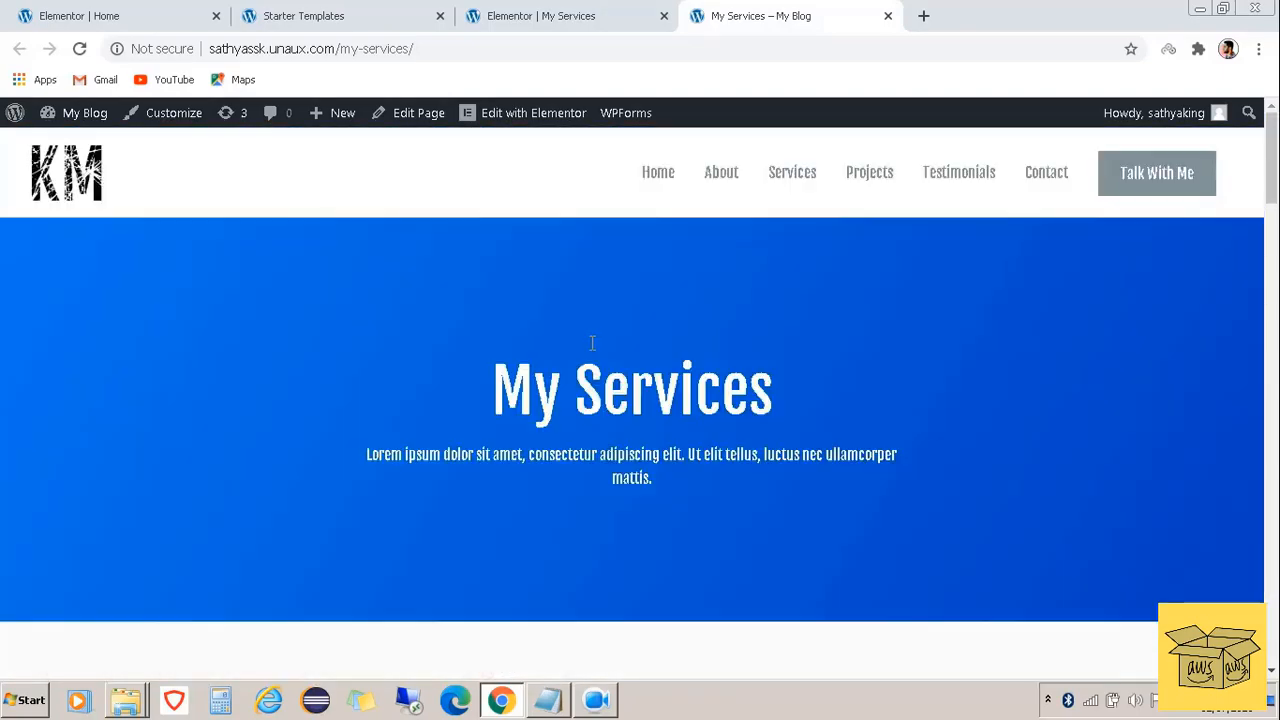
scroll(590, 344, down, 5)
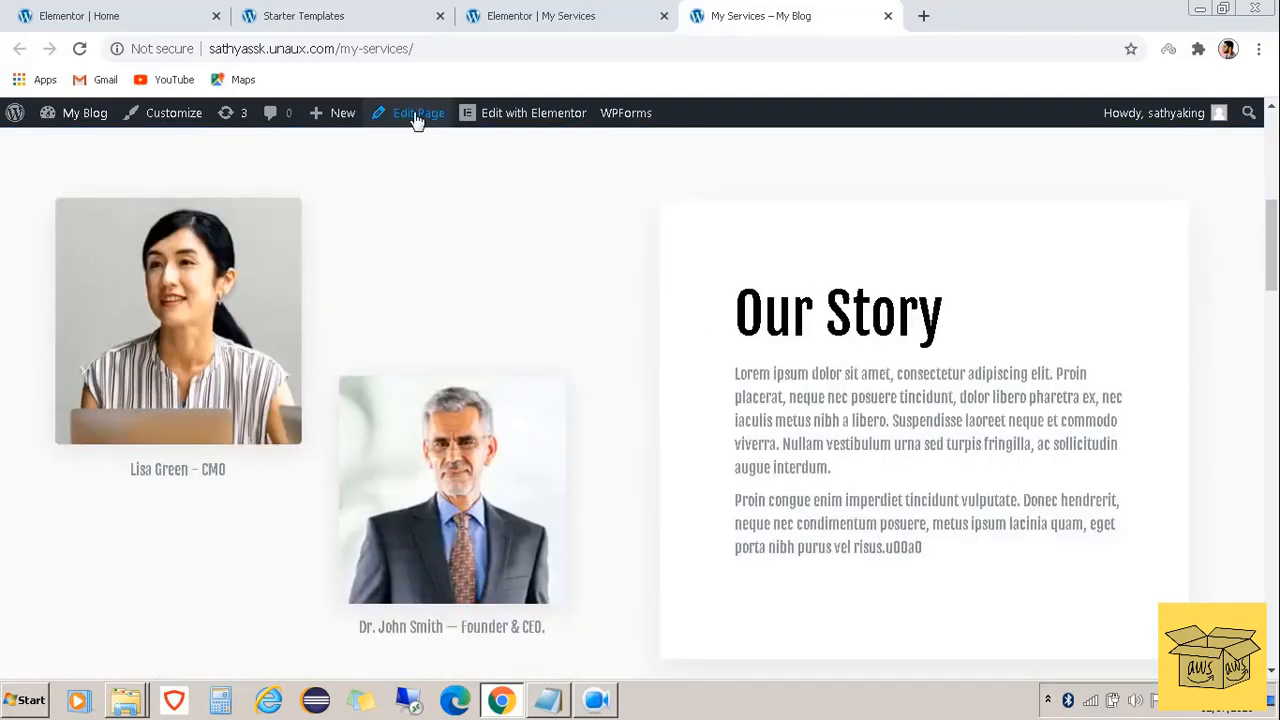
Reopen the page in Elementor and delete the Our Story description text
click(519, 124)
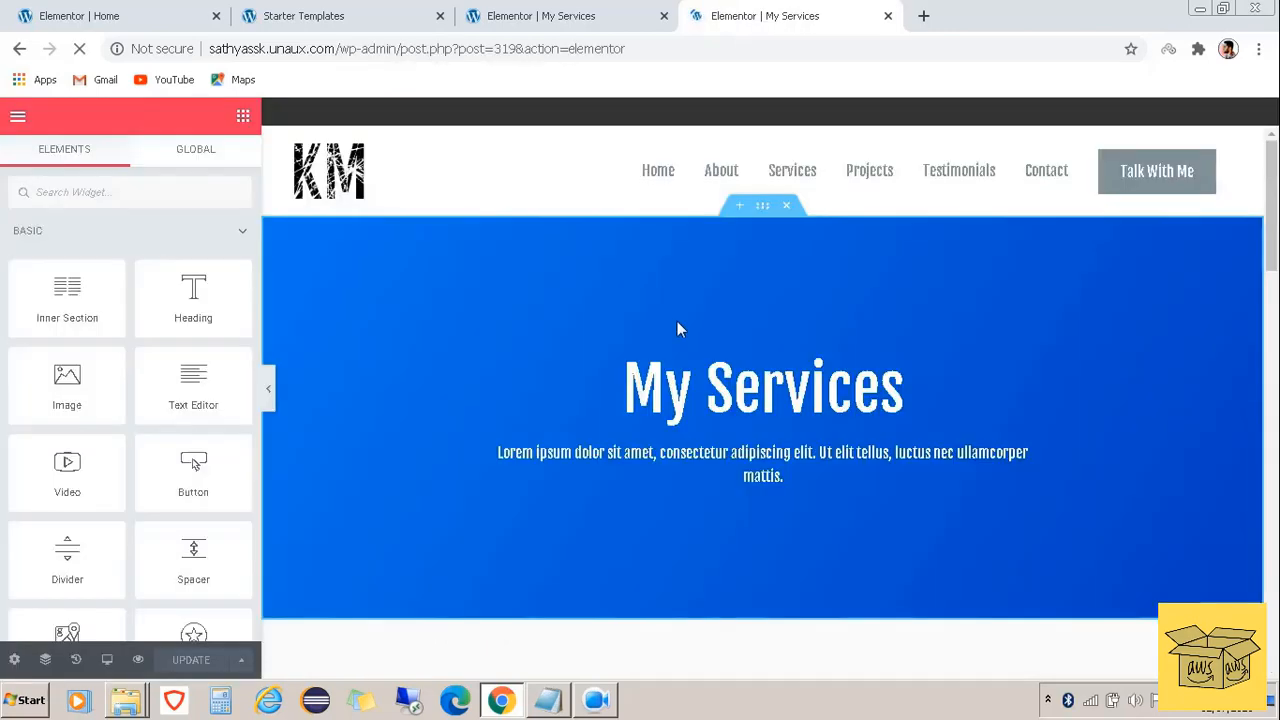
scroll(789, 370, down, 7)
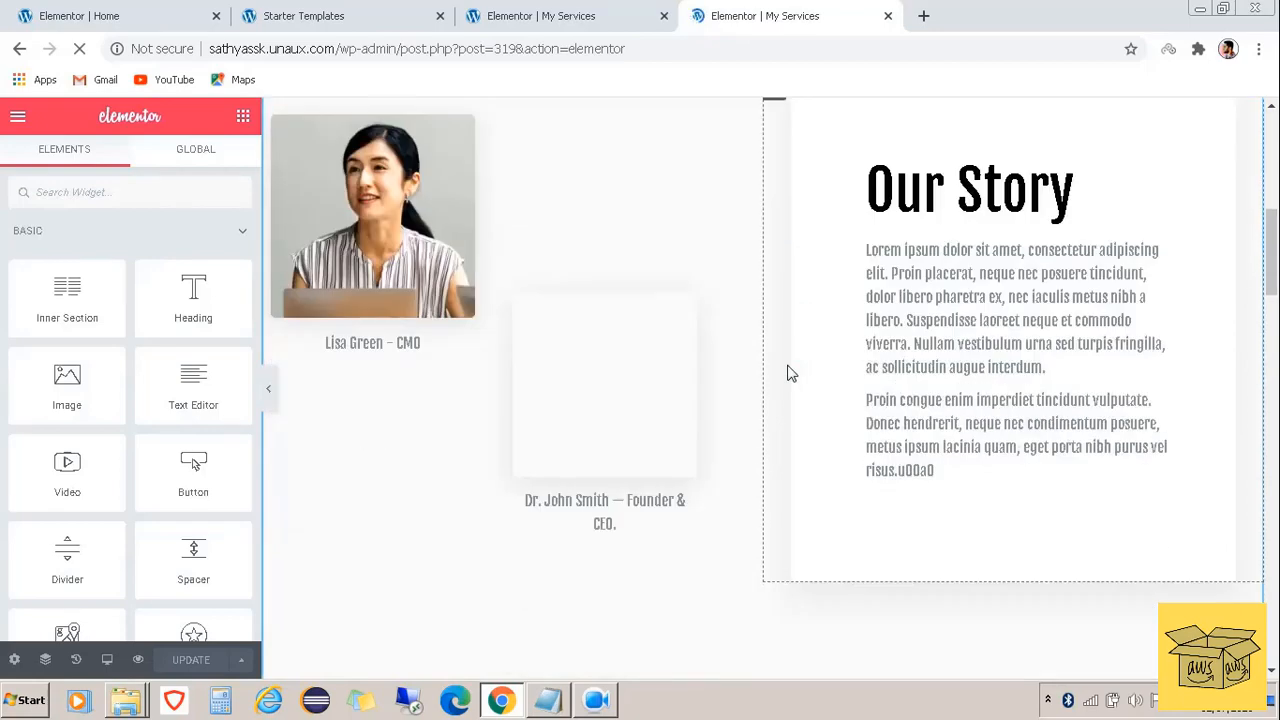
scroll(900, 321, up, 7)
scroll(980, 345, down, 2)
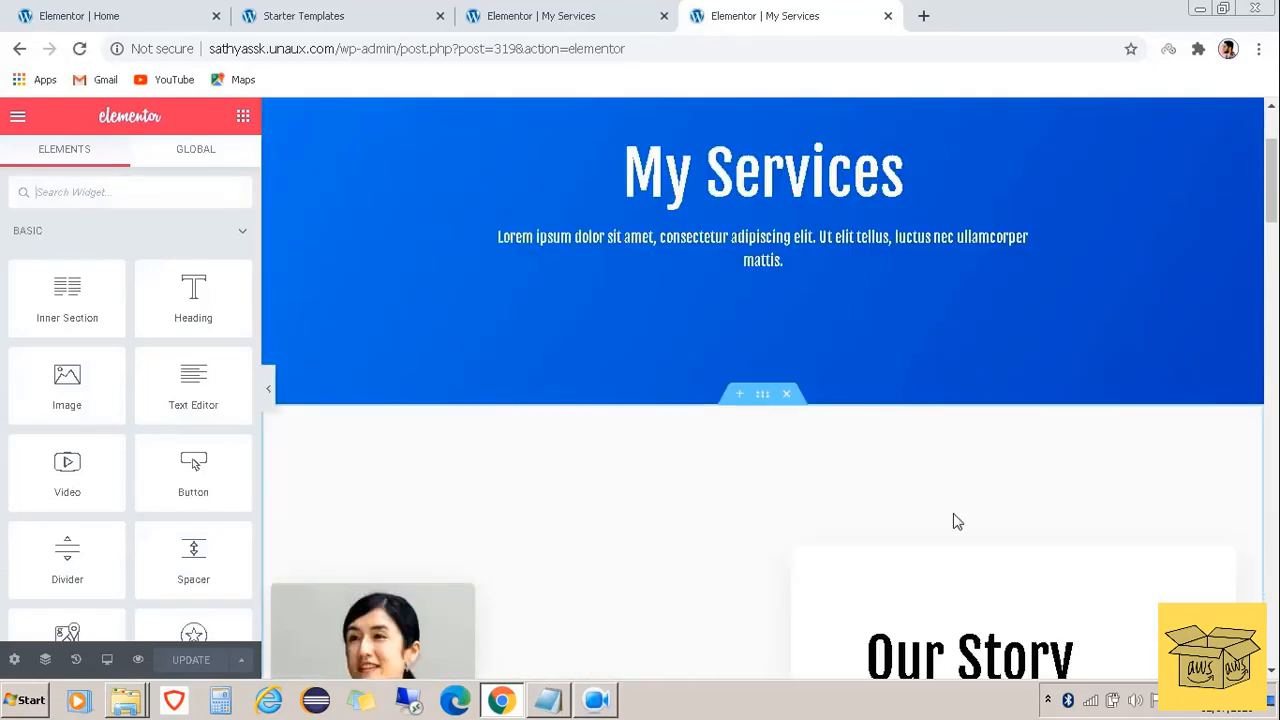
scroll(957, 518, down, 4)
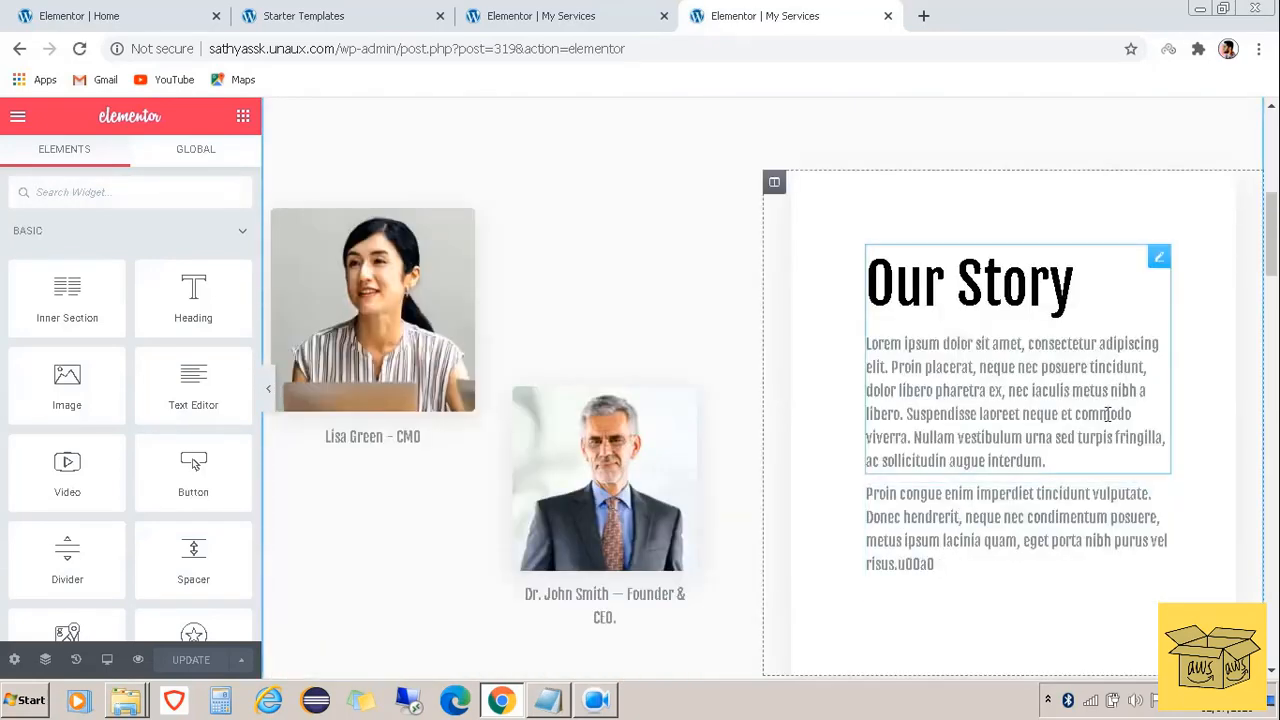
click(1107, 414)
drag(1113, 437, 870, 343)
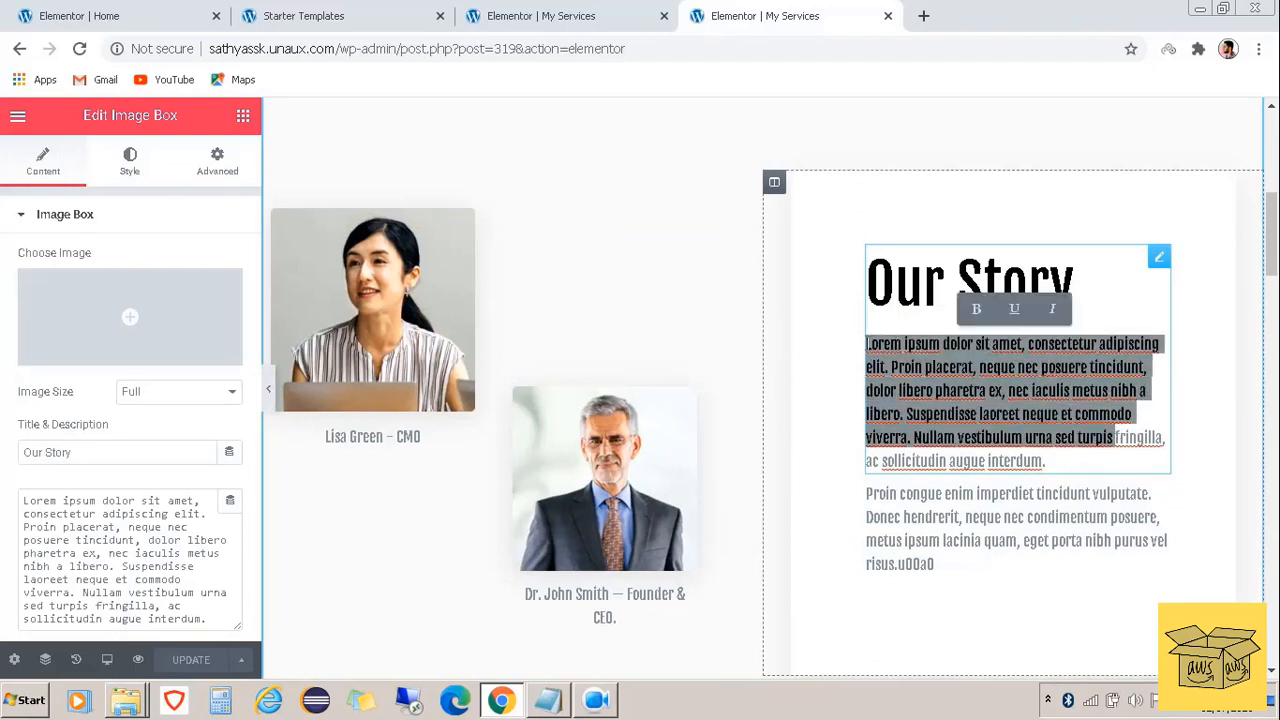
key(Delete)
key(Delete)
key(Delete)
key(Delete)
key(Delete)
key(Delete)
key(Delete)
key(Delete)
key(Delete)
key(Delete)
key(Delete)
key(Delete)
key(Delete)
key(Delete)
key(Delete)
key(Delete)
key(Delete)
key(Delete)
key(Delete)
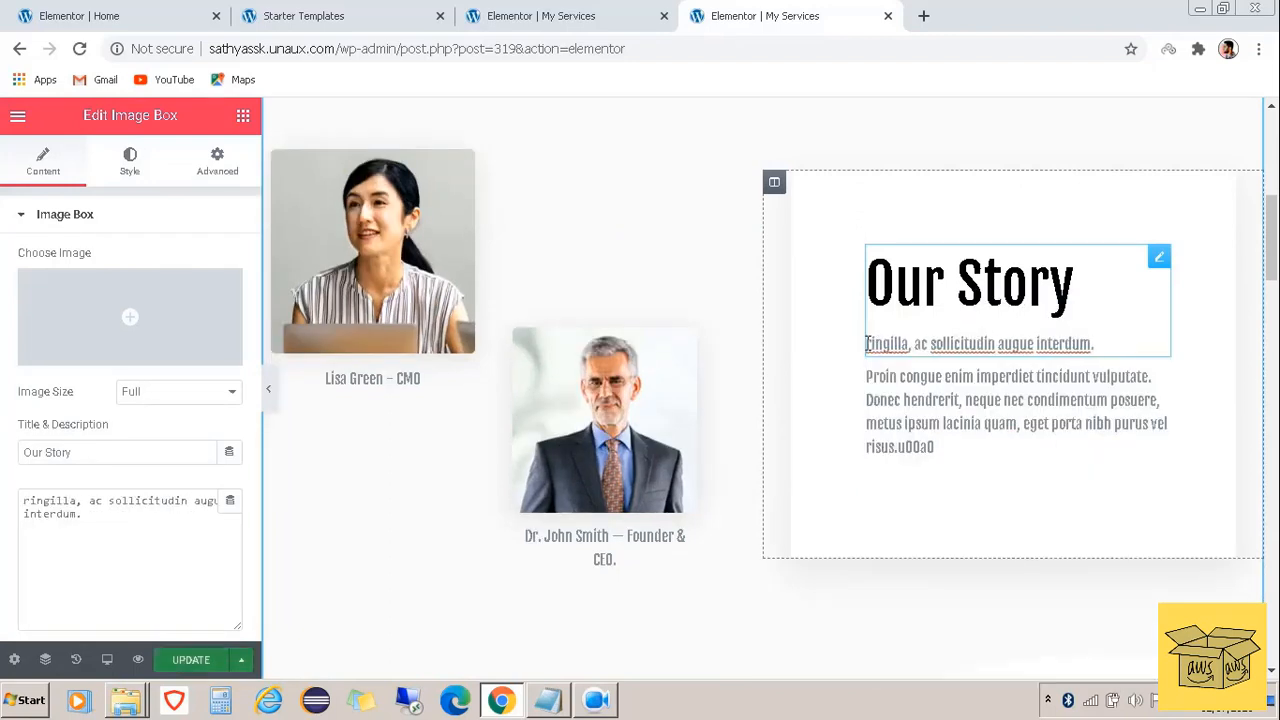
key(Delete)
key(Delete)
key(Delete)
key(Delete)
key(Delete)
key(Delete)
key(Delete)
key(Delete)
key(Delete)
key(Delete)
key(Delete)
key(Delete)
key(Delete)
key(Delete)
key(Delete)
key(Delete)
key(Delete)
key(Delete)
key(Delete)
key(Delete)
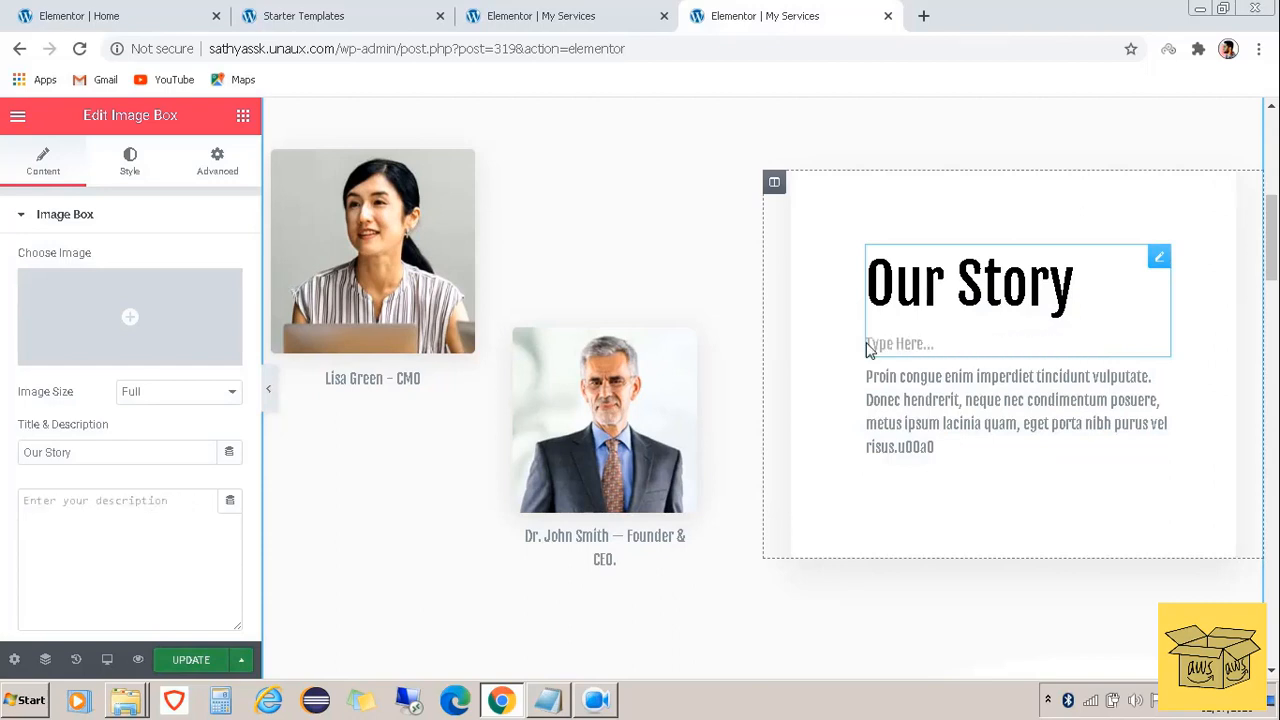
Retitle the box 'My Story' with 'I'm a cloud solution architect, working in Infosys, Chennai.' and update
click(940, 285)
key(BackSpace)
key(BackSpace)
key(BackSpace)
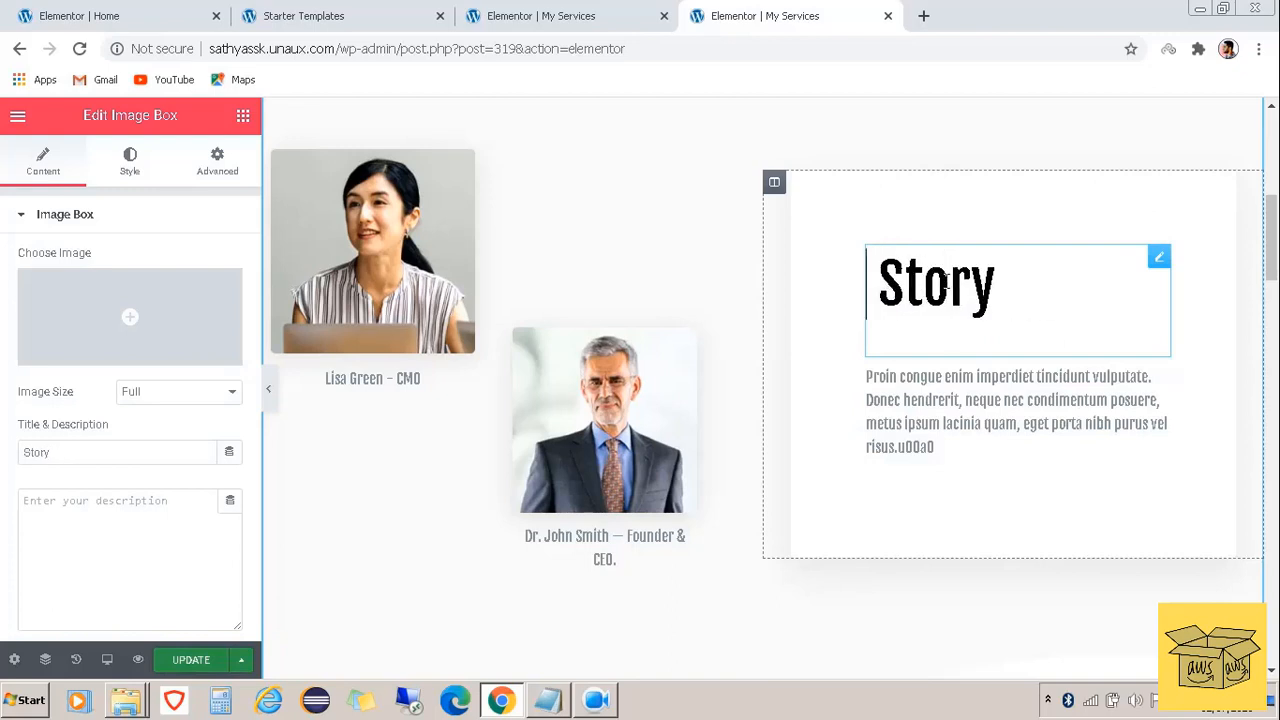
text(My)
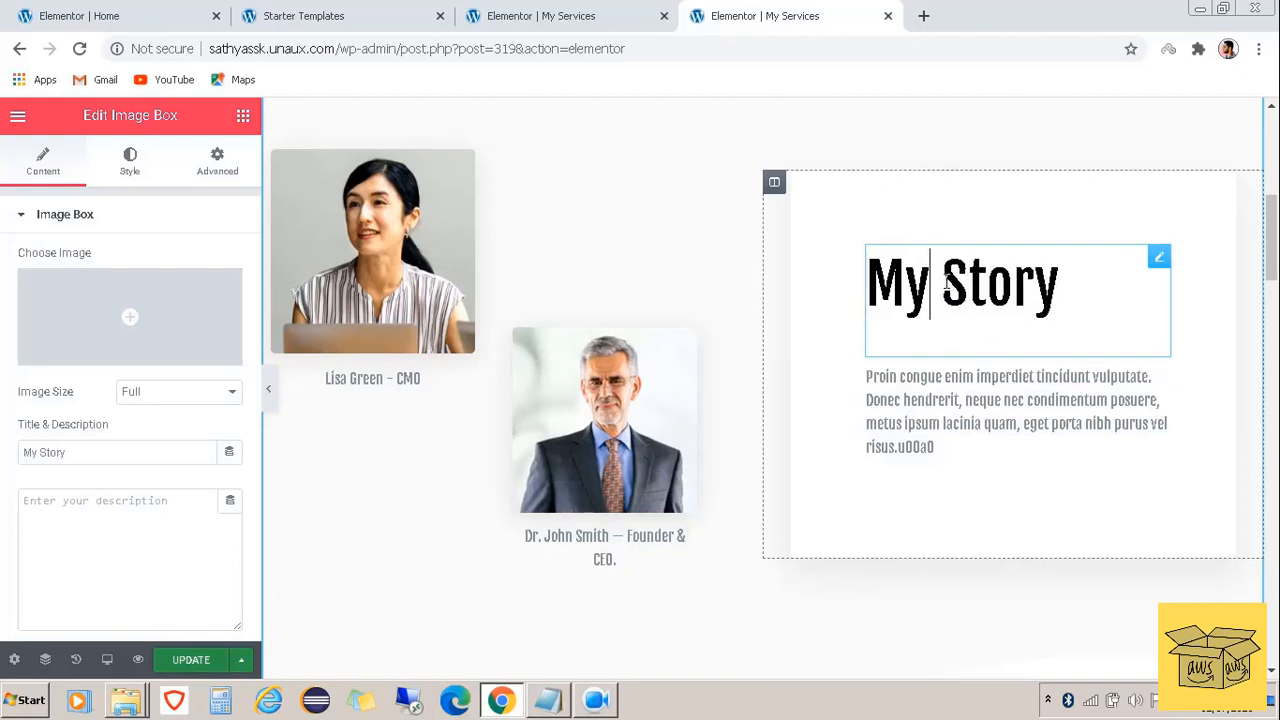
key(Return)
key(Return)
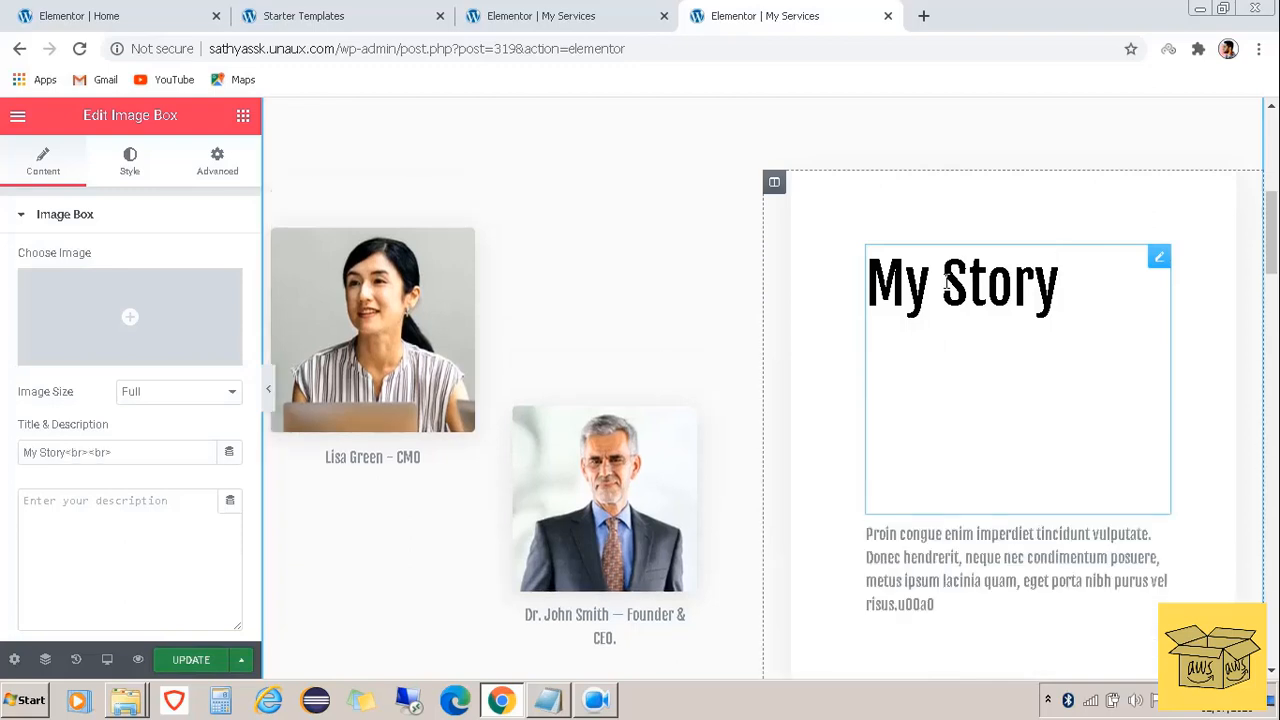
text(I'm a clou)
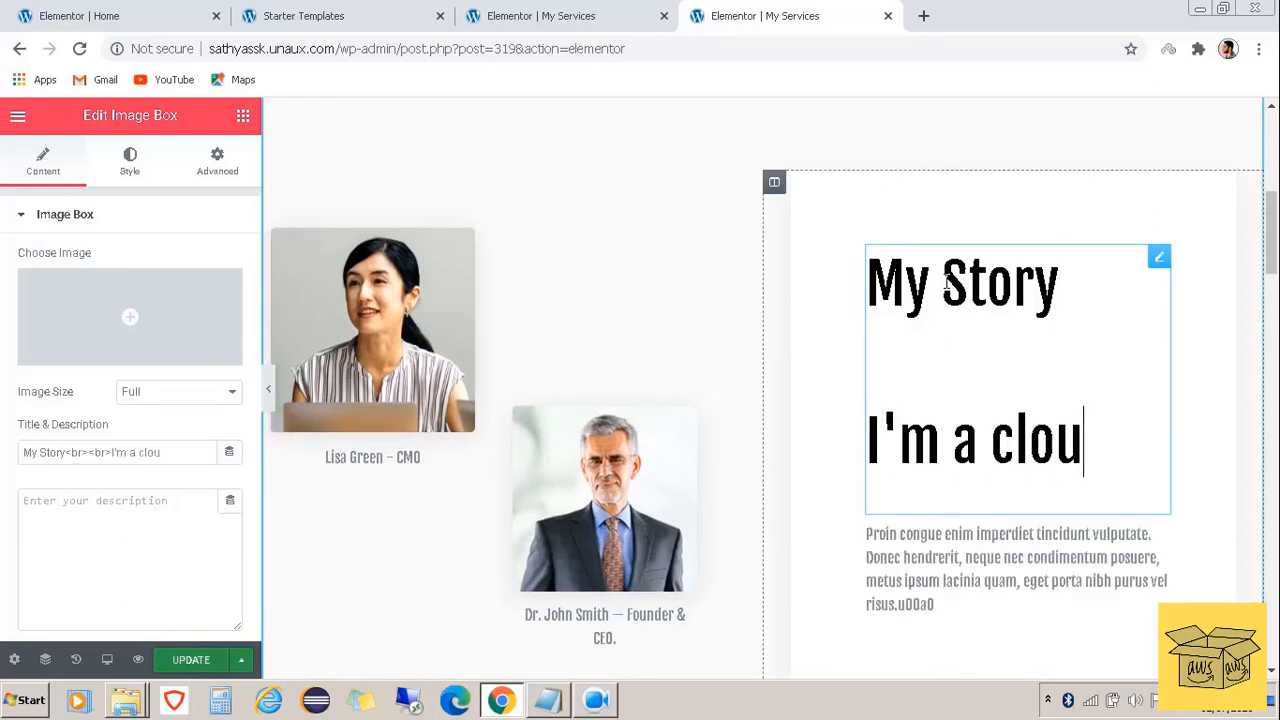
text(d soluti)
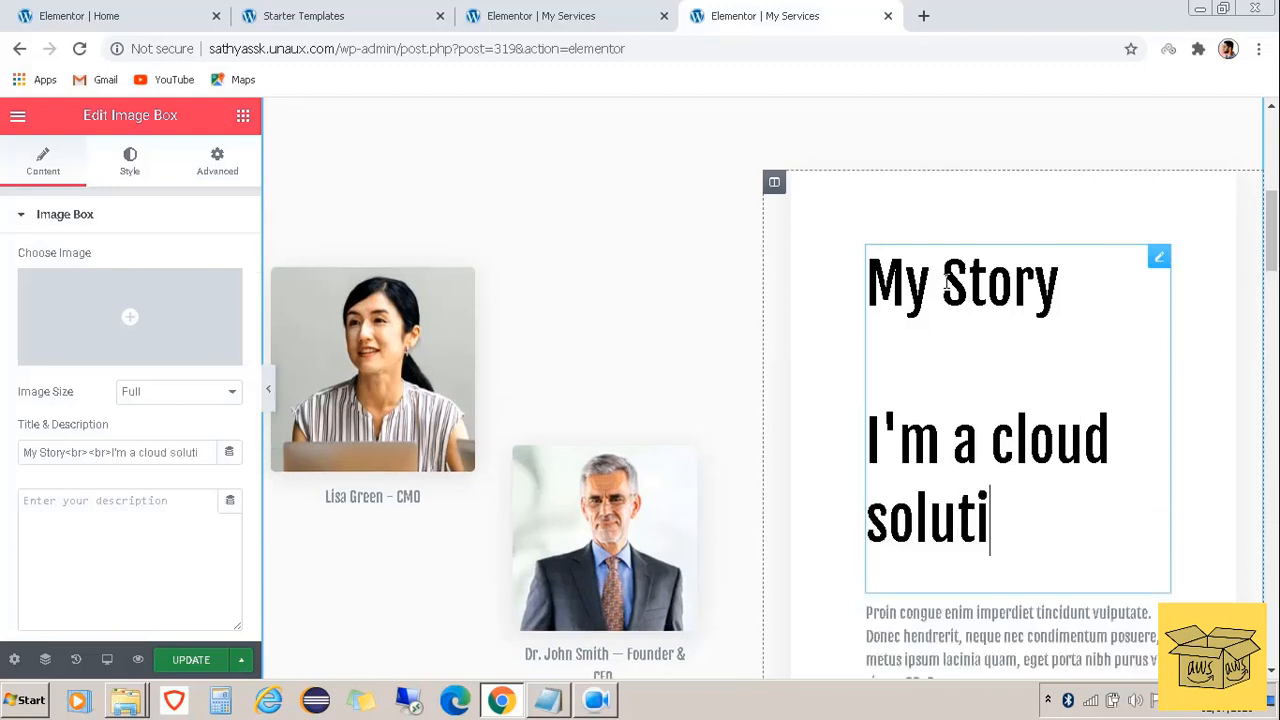
text(on archi)
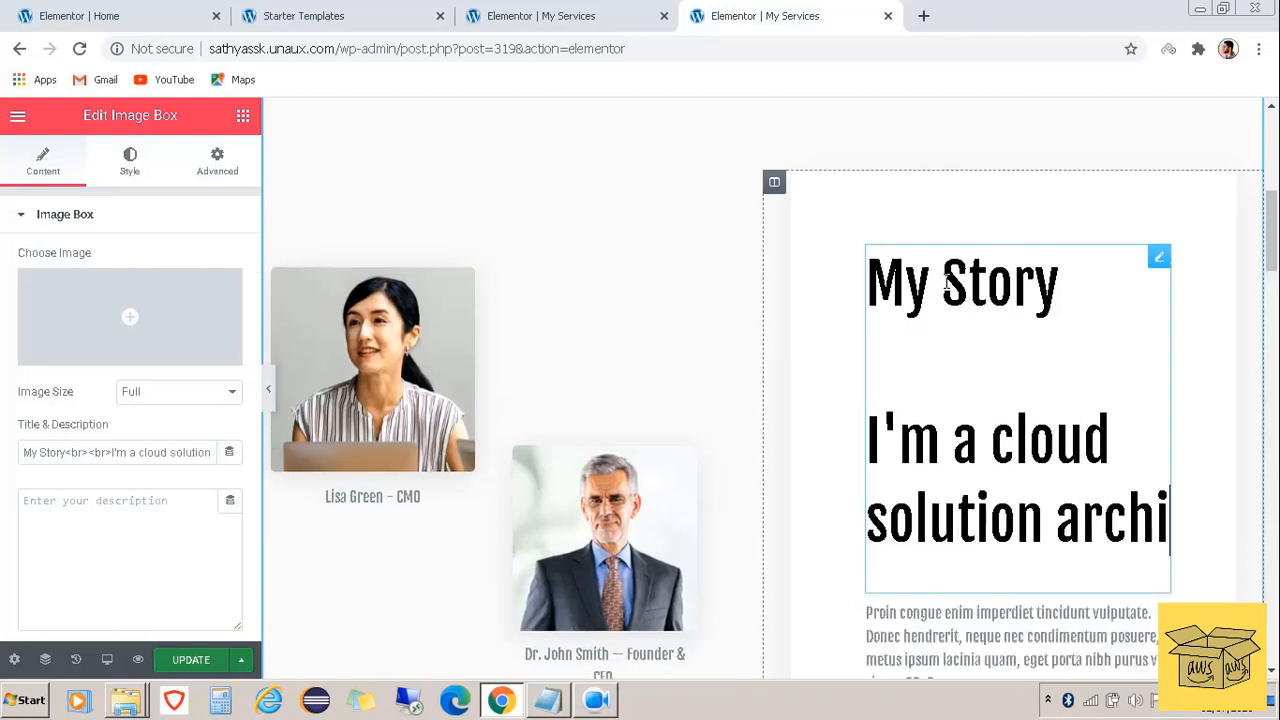
text(tect)
text(,)
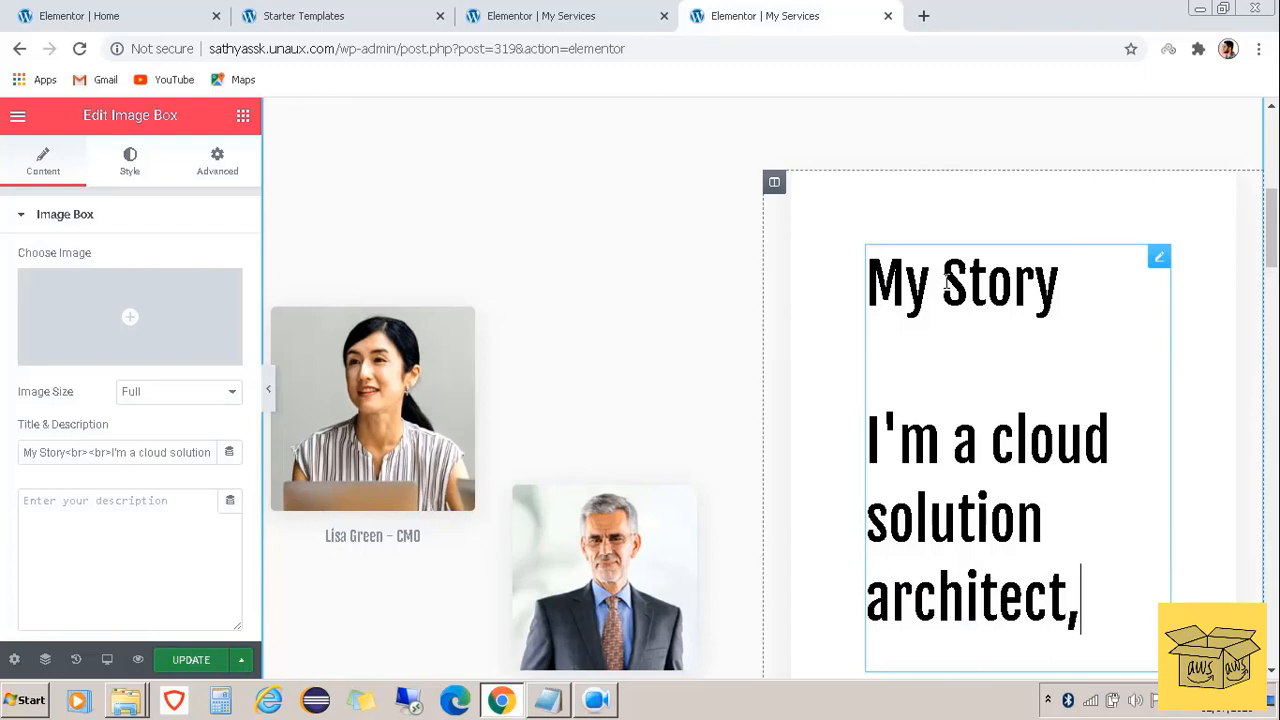
text( working )
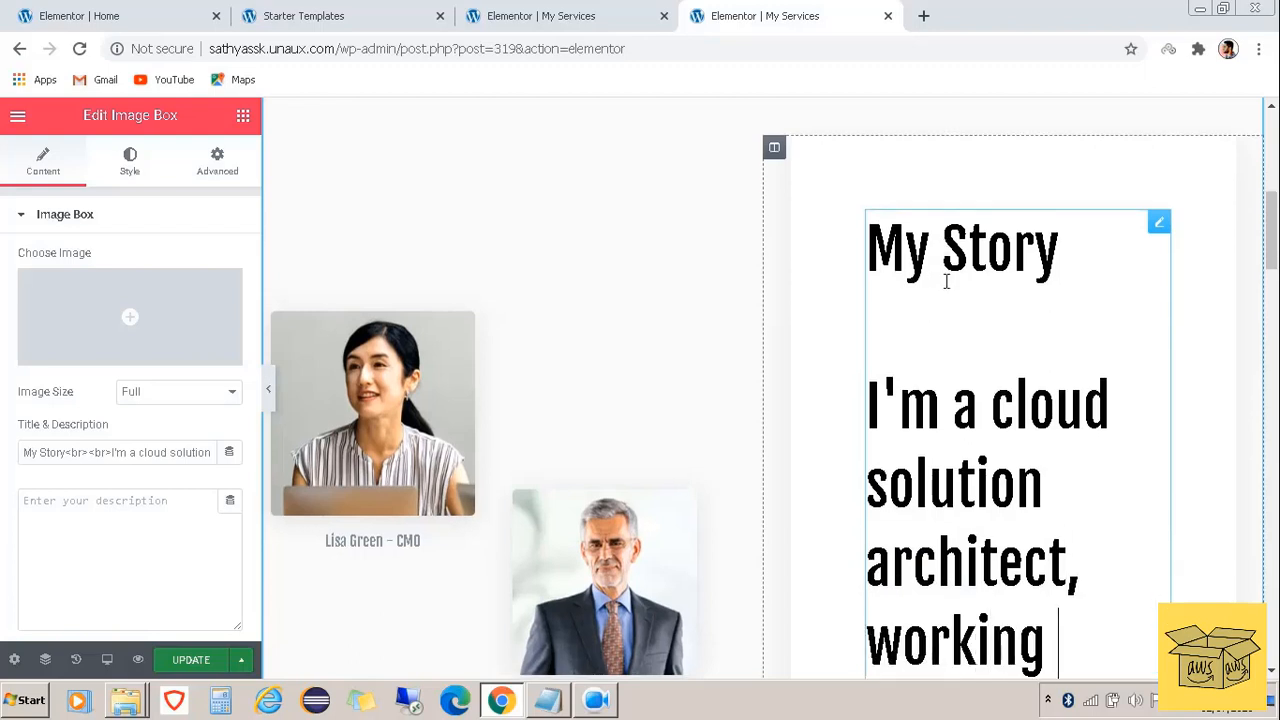
text(in In)
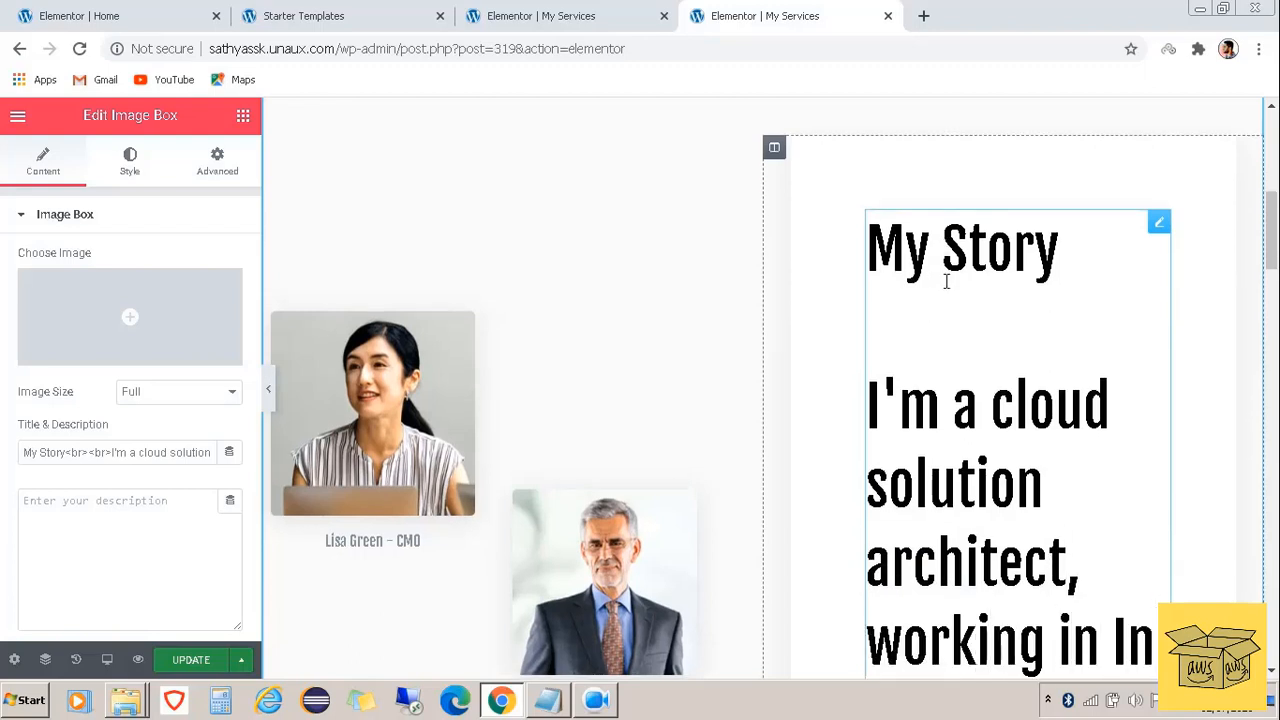
text(fosys)
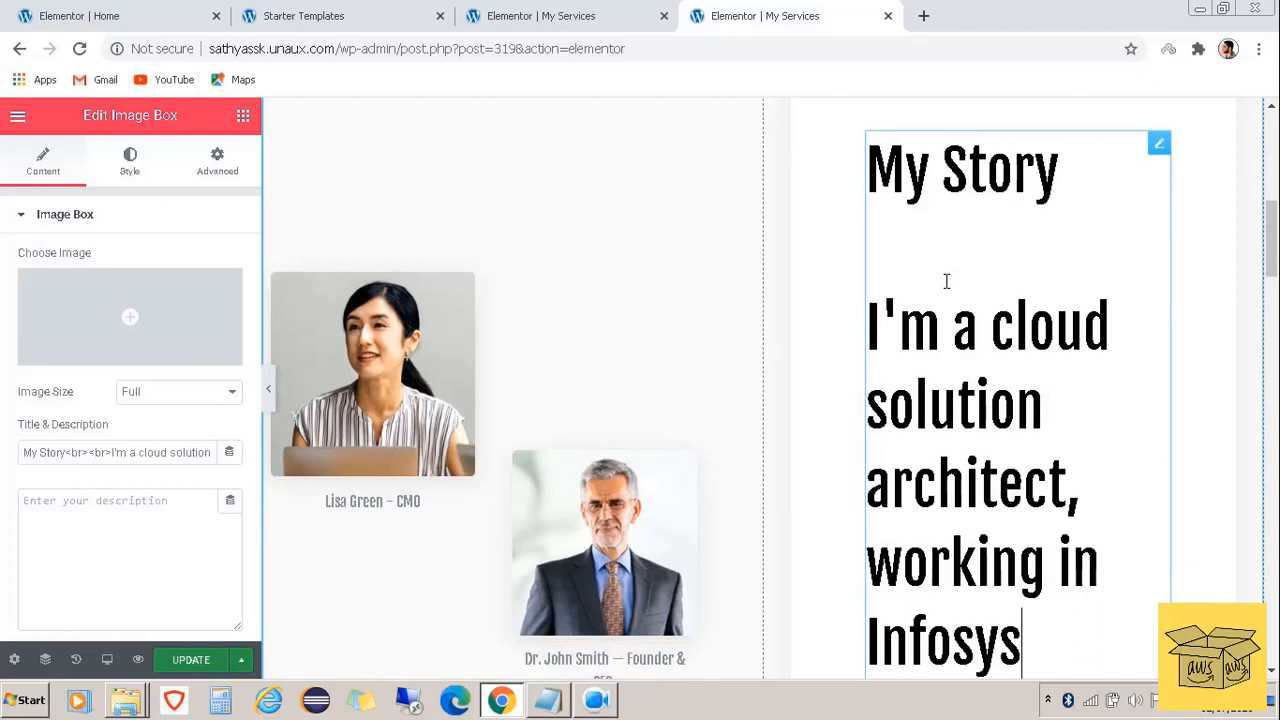
text(, Chenn)
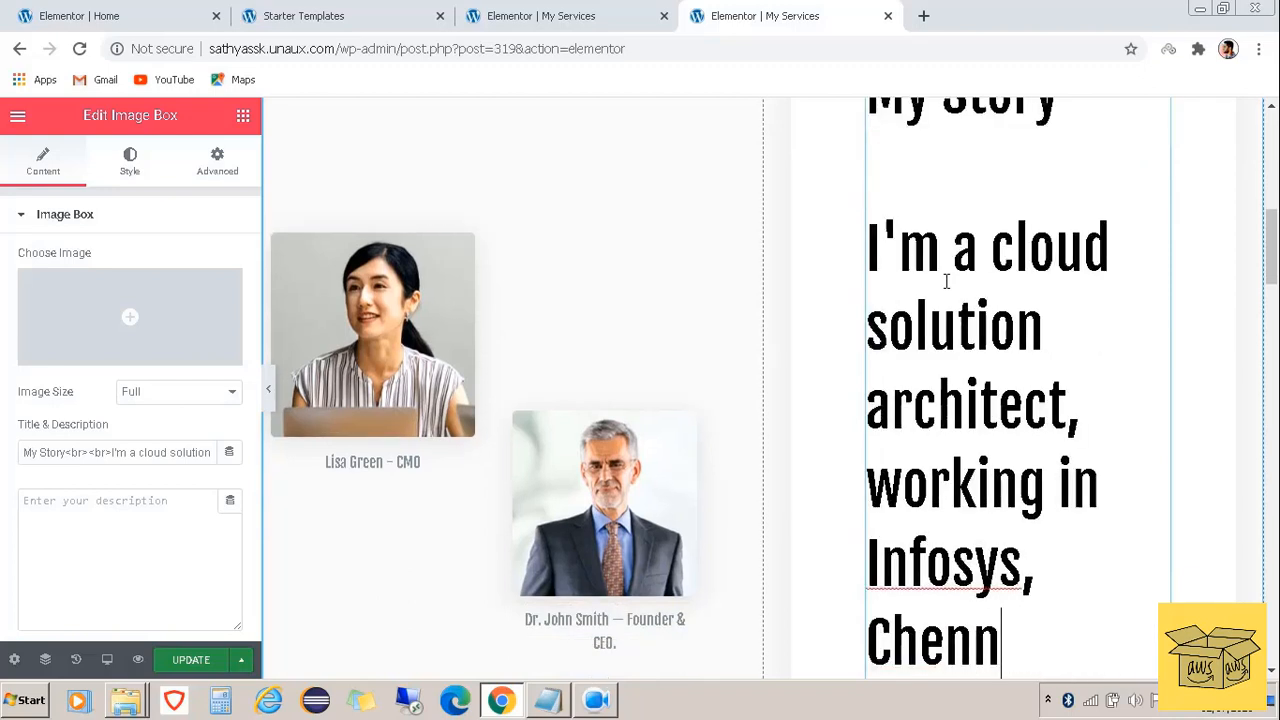
text(ai.)
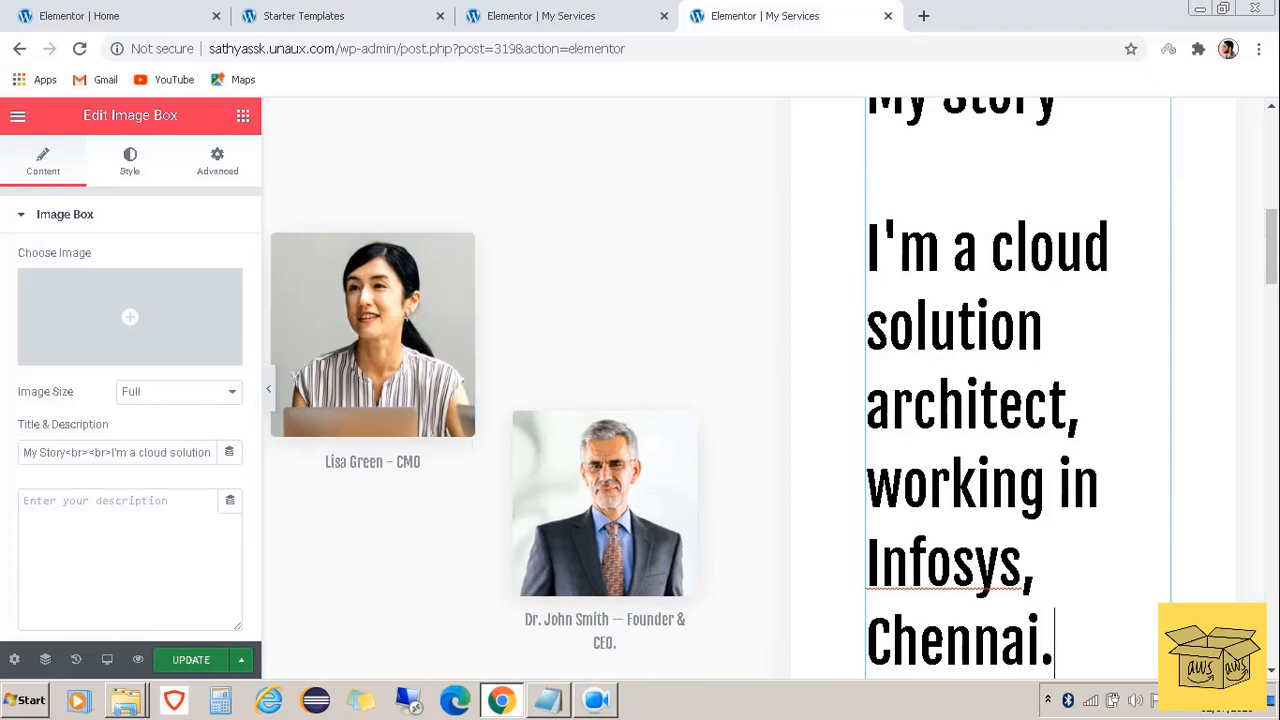
click(191, 660)
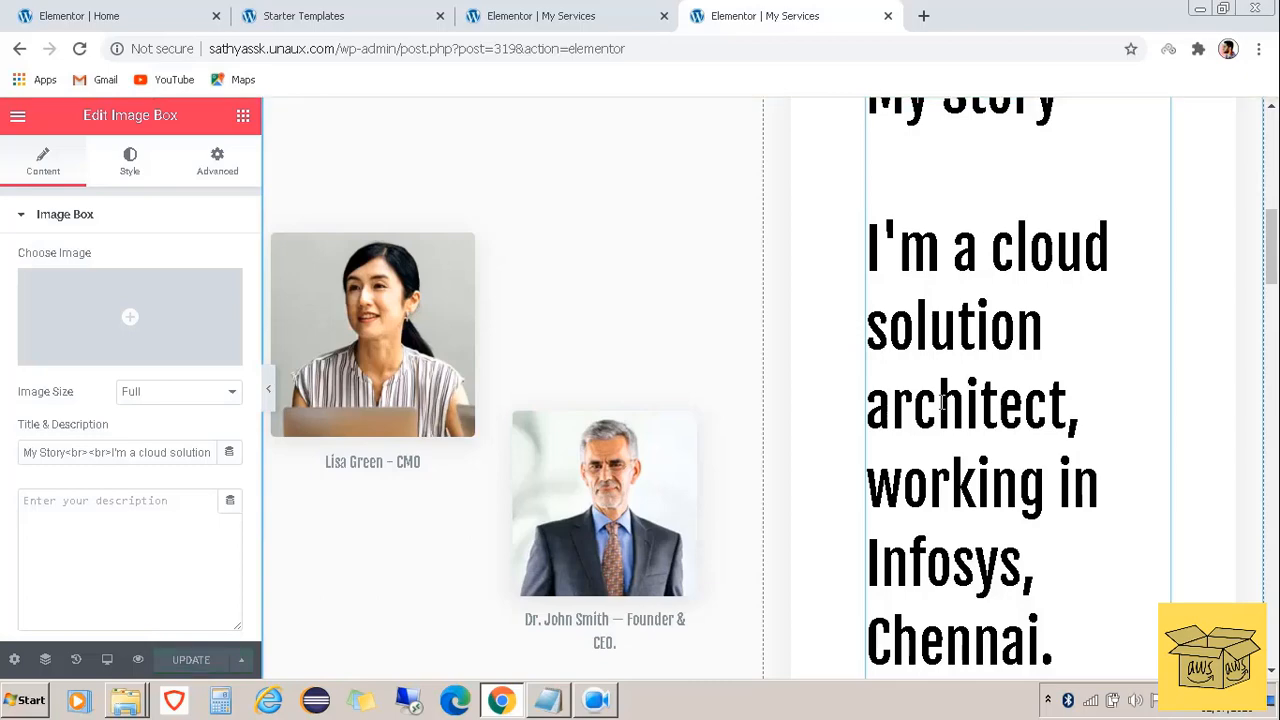
scroll(999, 340, up, 8)
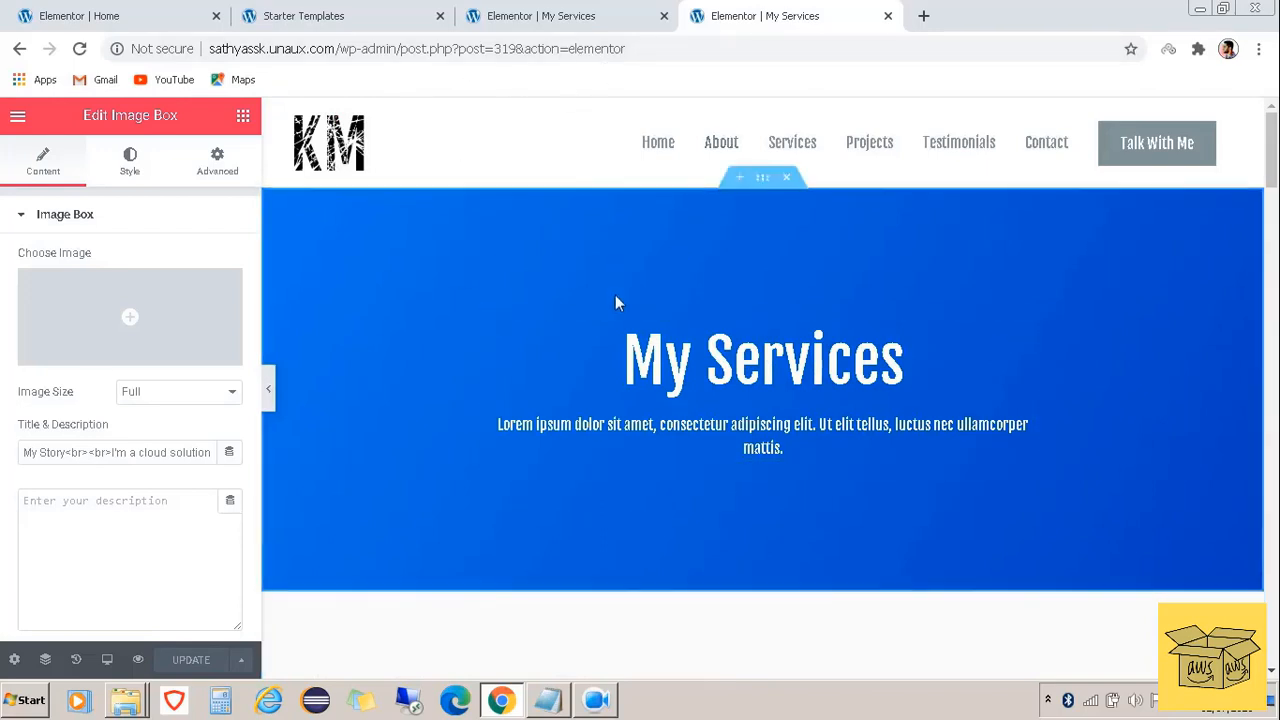
scroll(676, 425, down, 6)
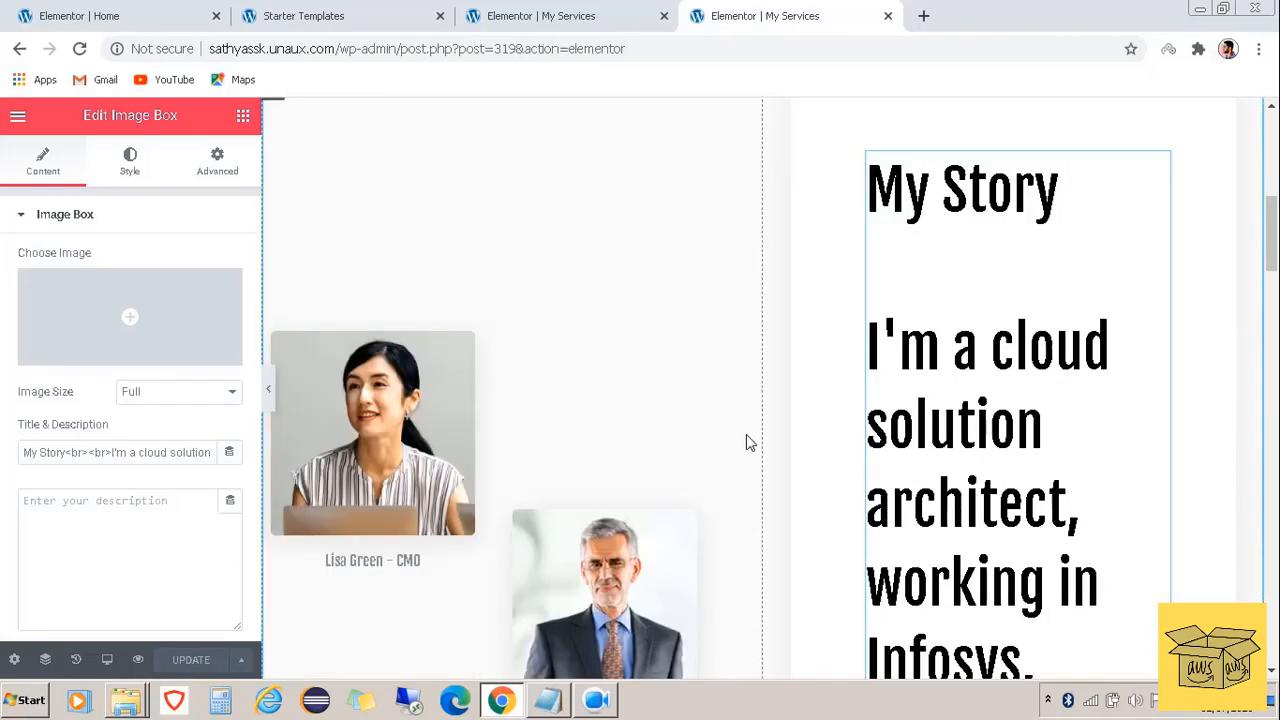
scroll(745, 443, down, 2)
scroll(651, 260, up, 8)
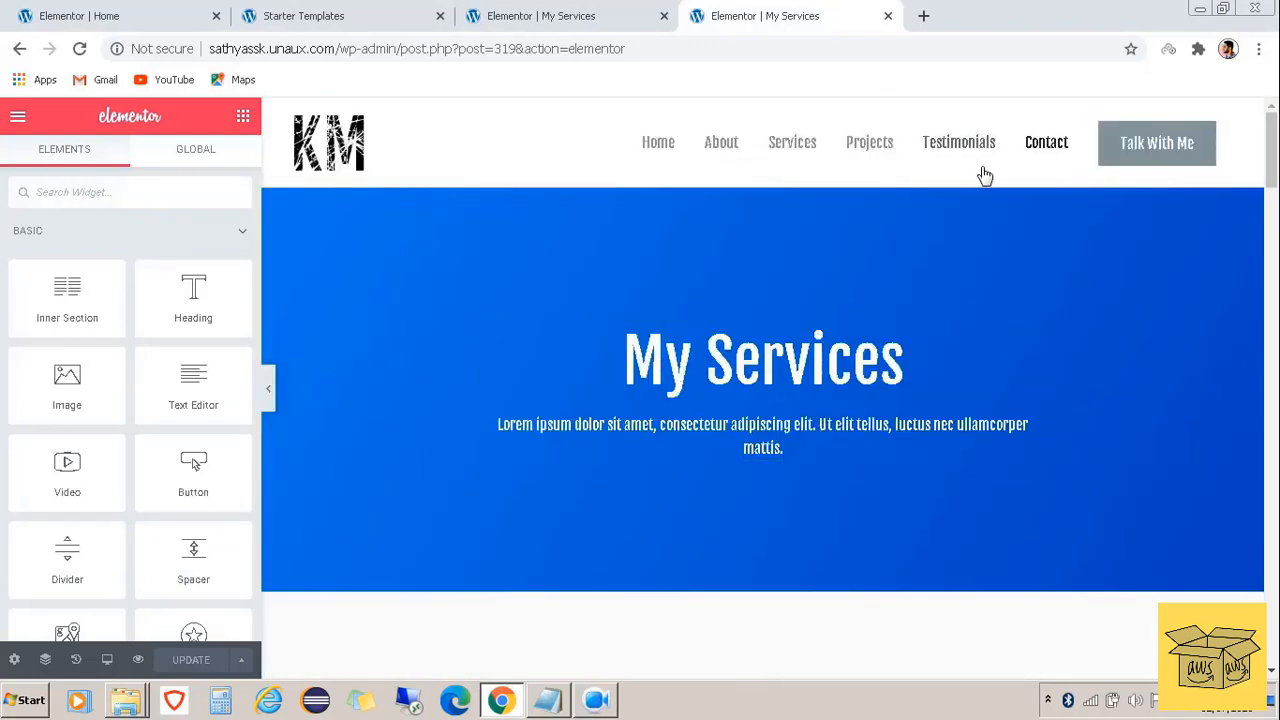
Load the live site's homepage in a new browser tab by entering the site address
click(921, 16)
text(sathyassk.unaux.com)
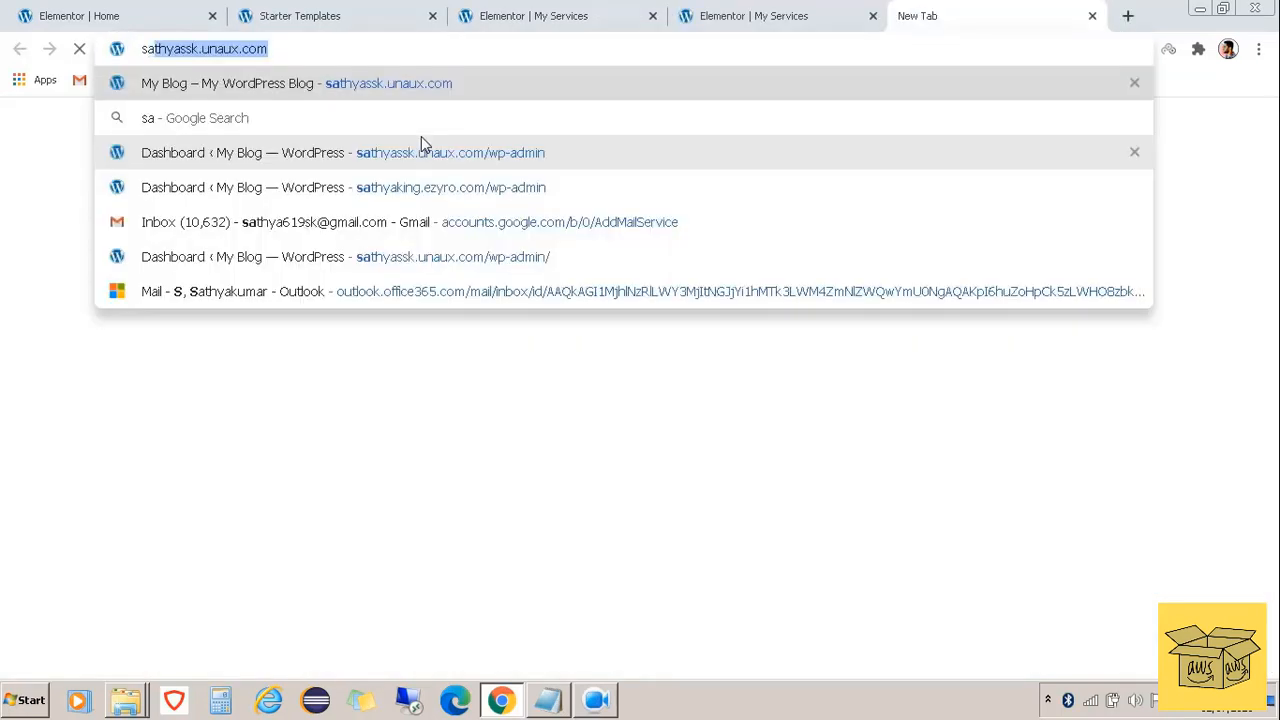
key(Return)
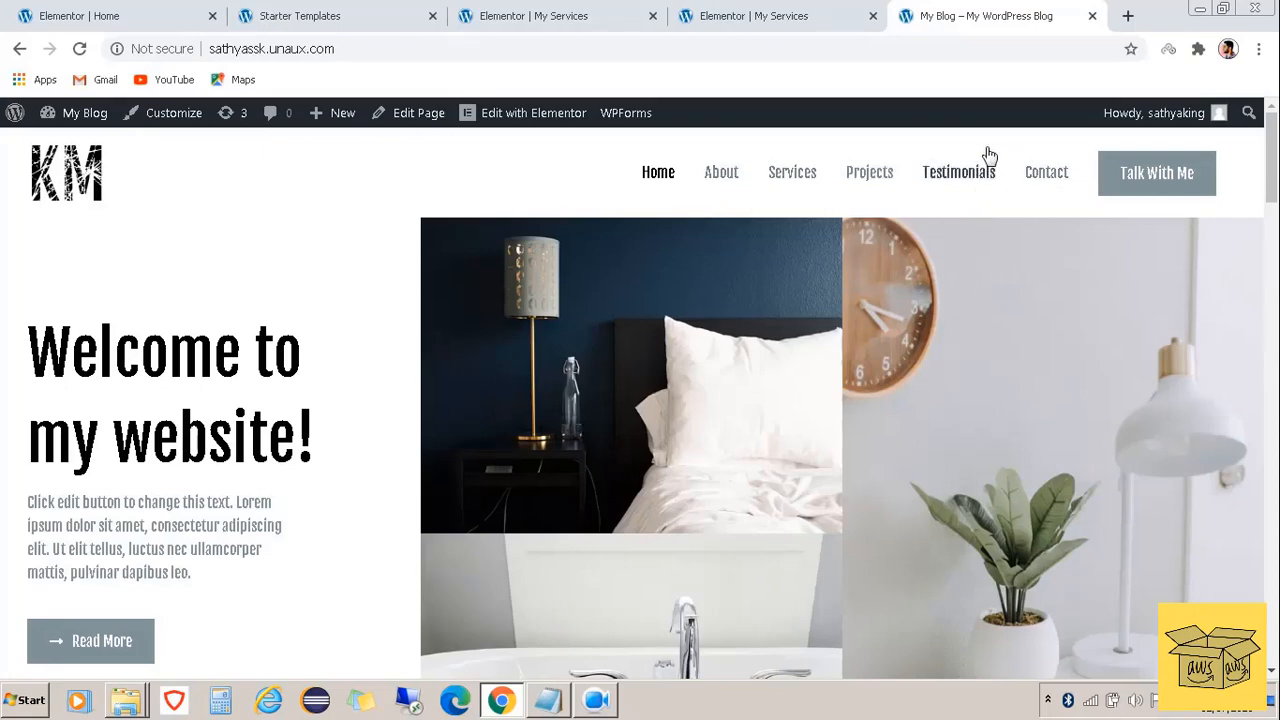
click(740, 16)
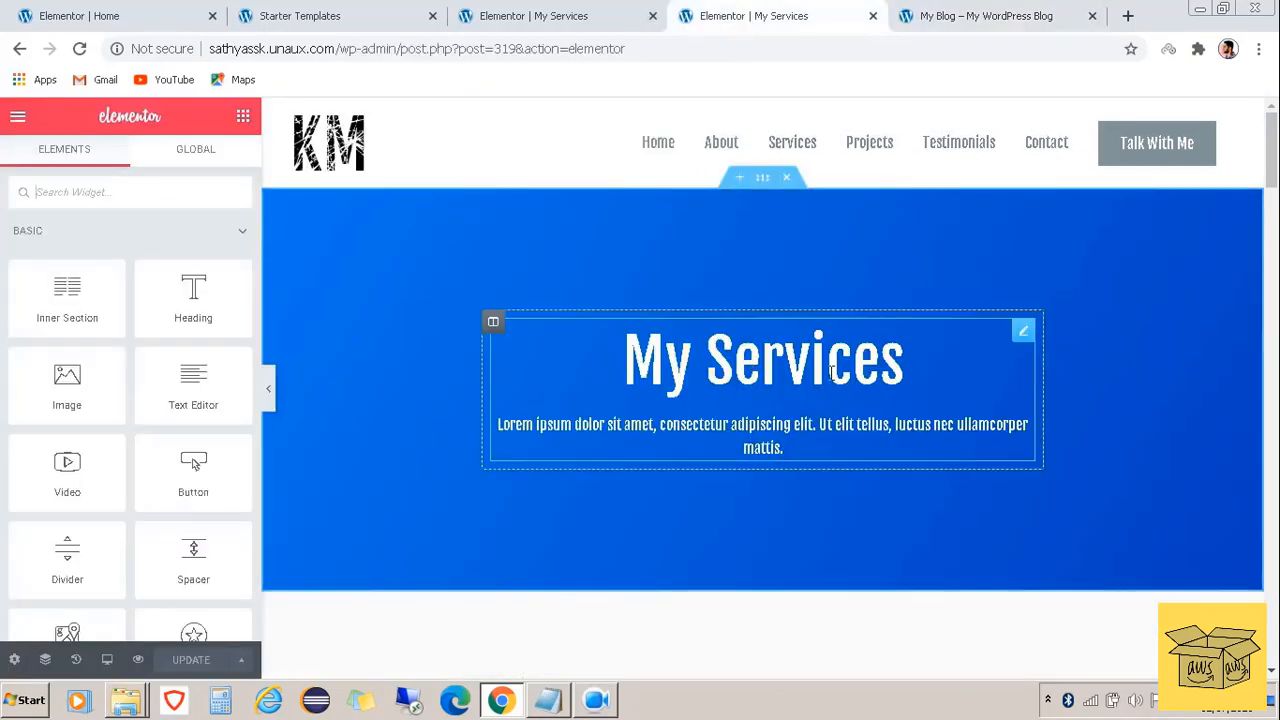
key(ctrl+Tab)
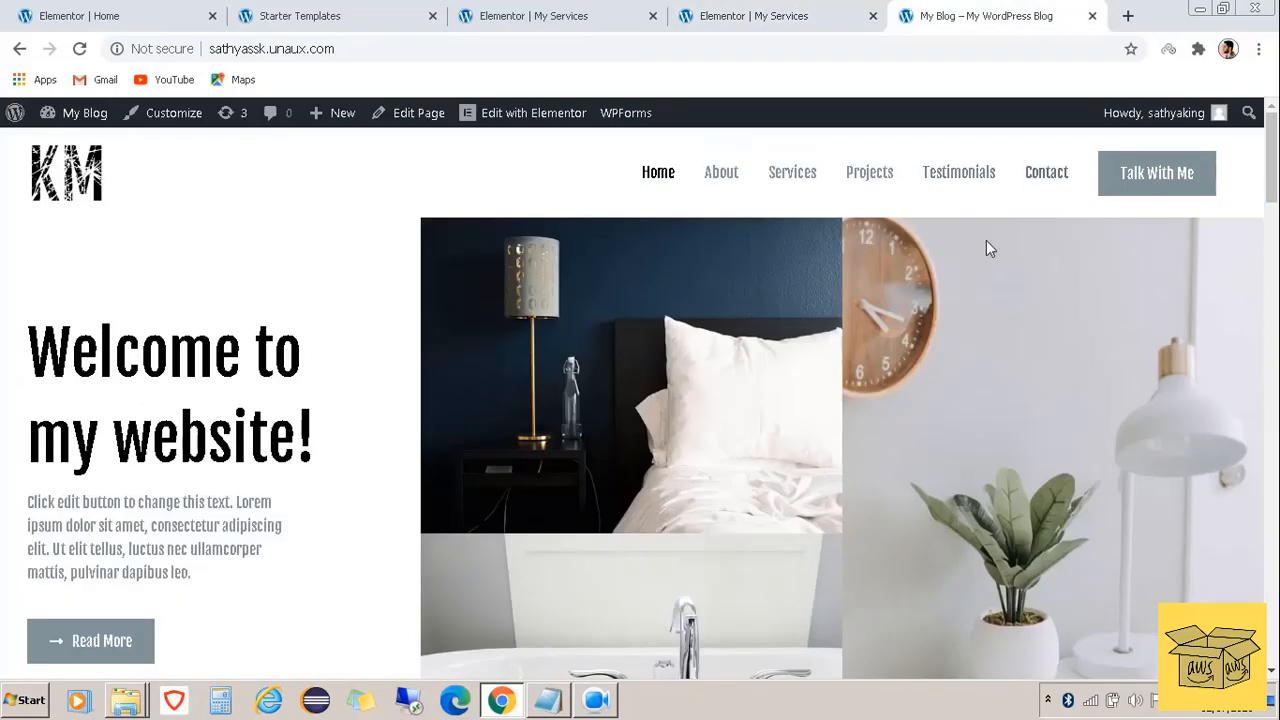
Add the My Services page to the main menu in the Customizer and publish the change
click(170, 116)
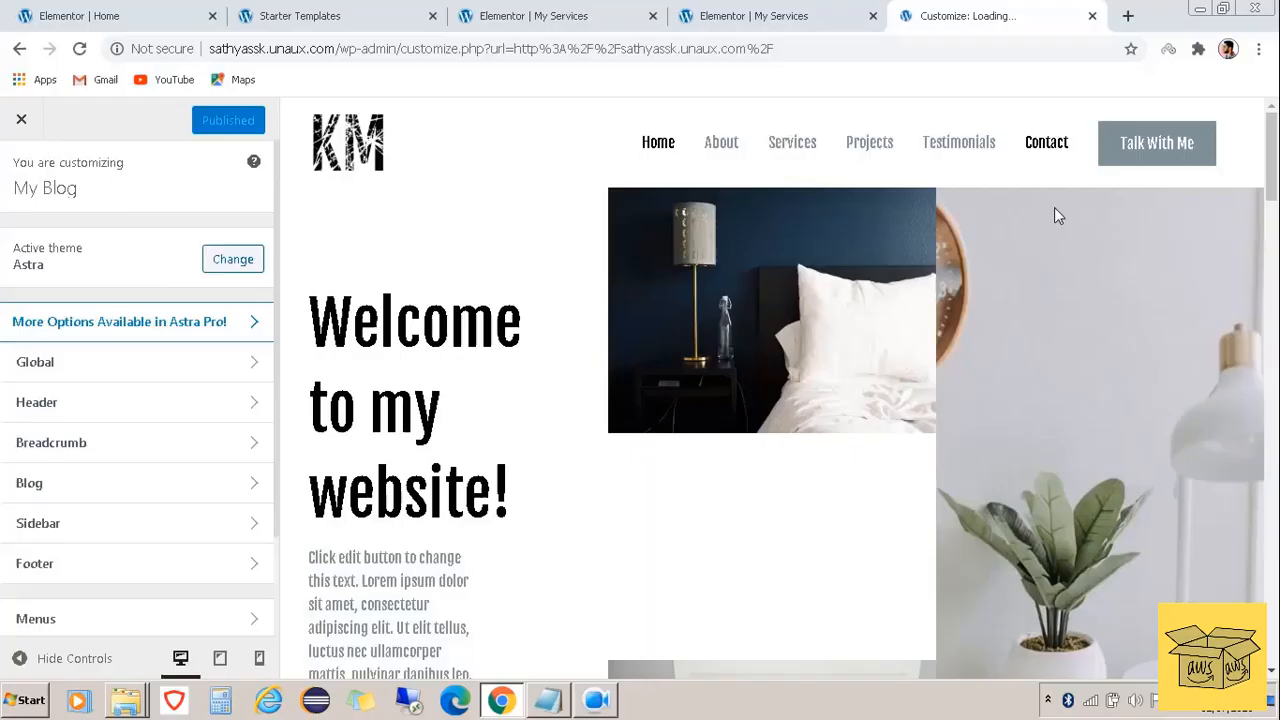
shift+click(1045, 155)
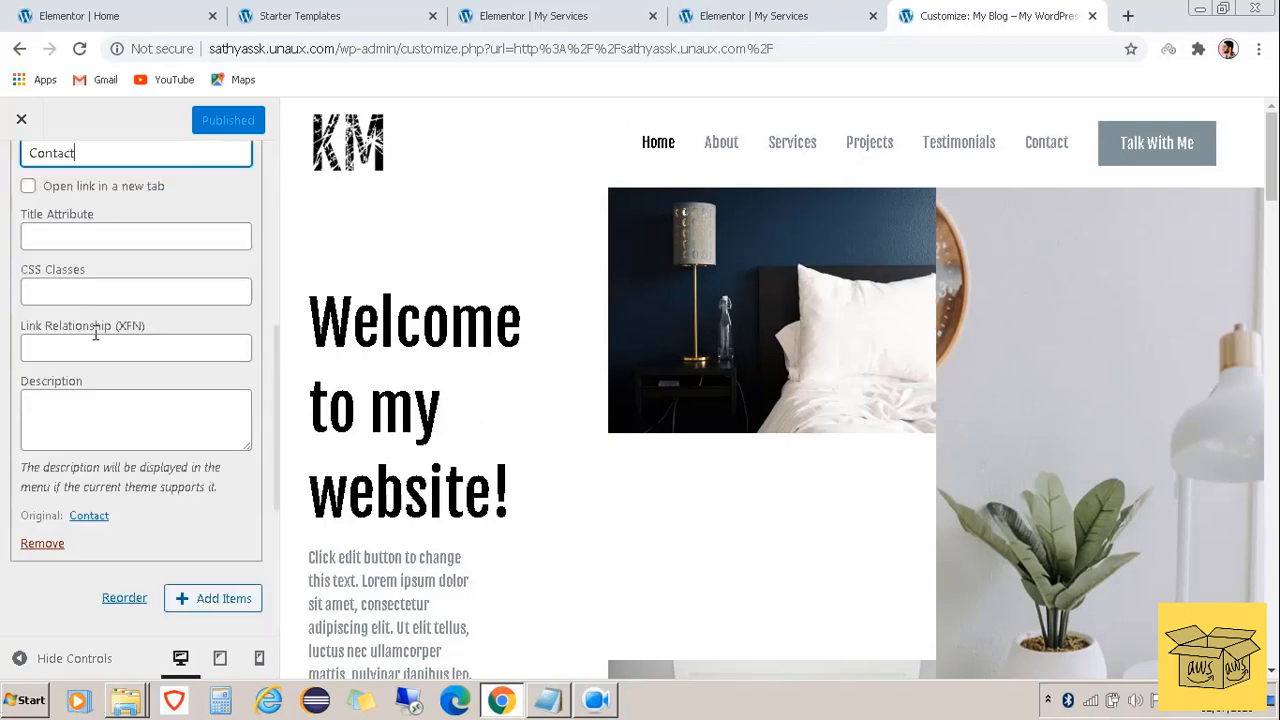
click(188, 598)
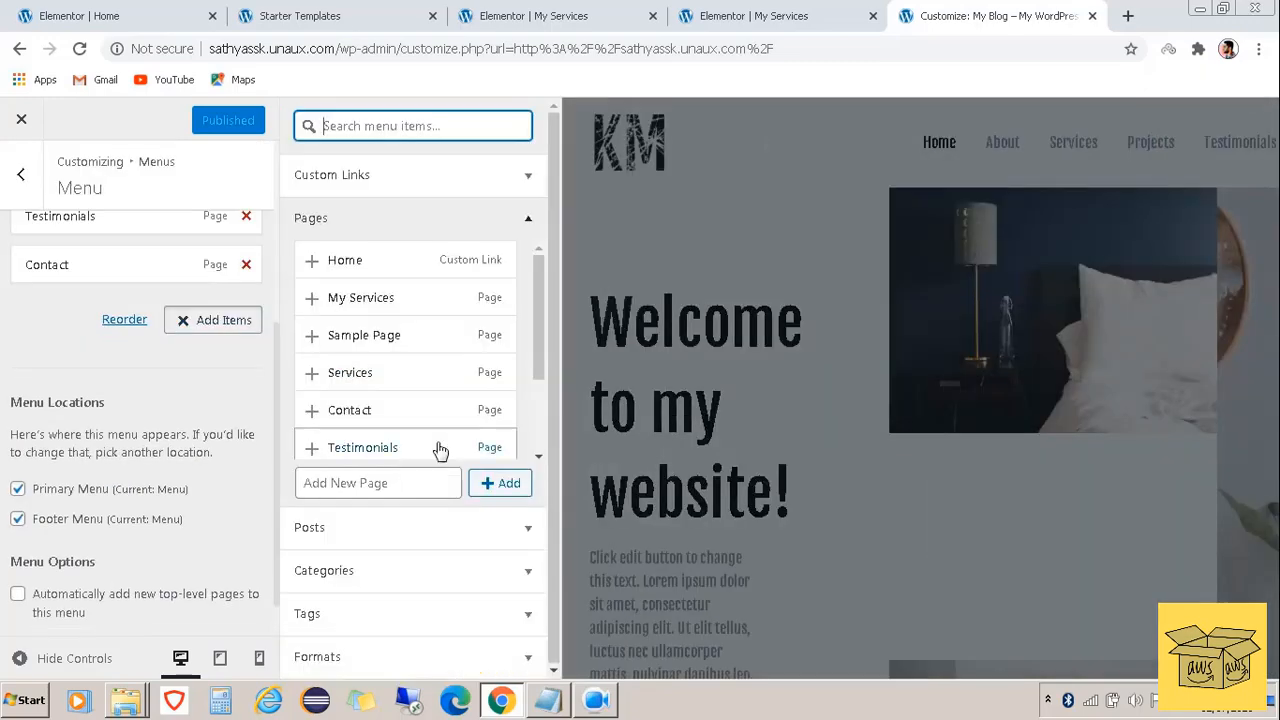
click(350, 302)
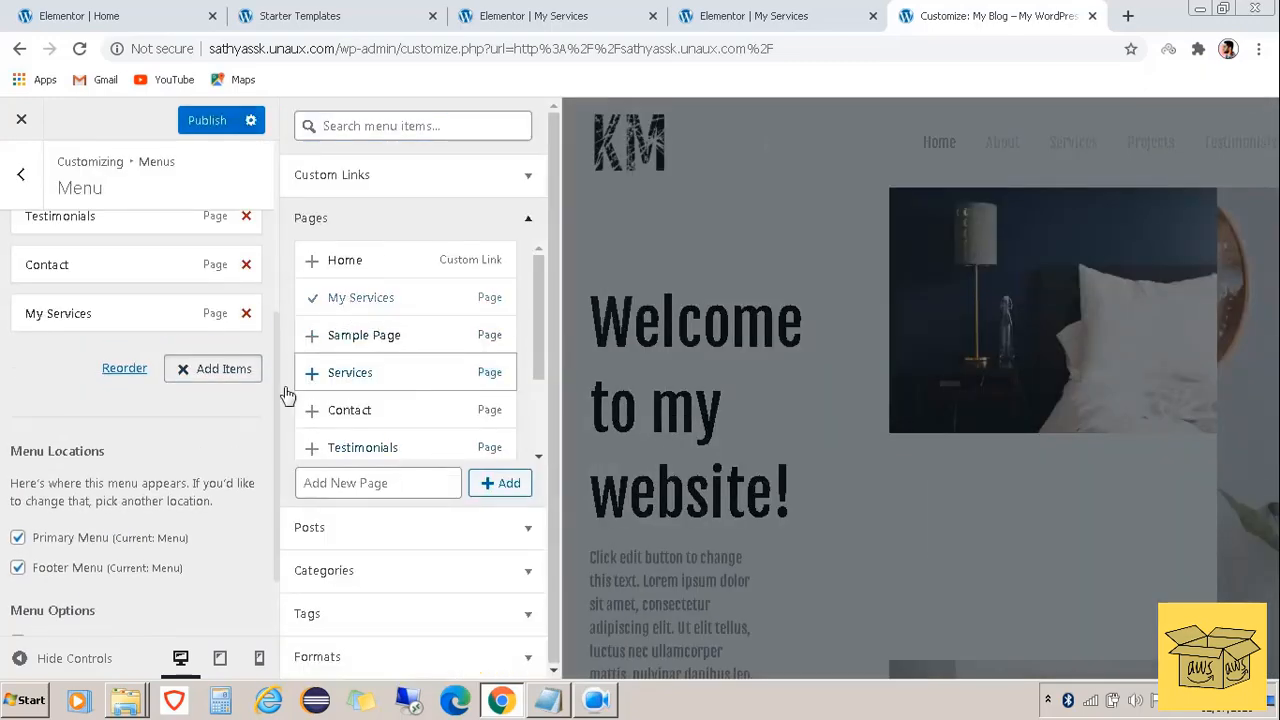
click(206, 121)
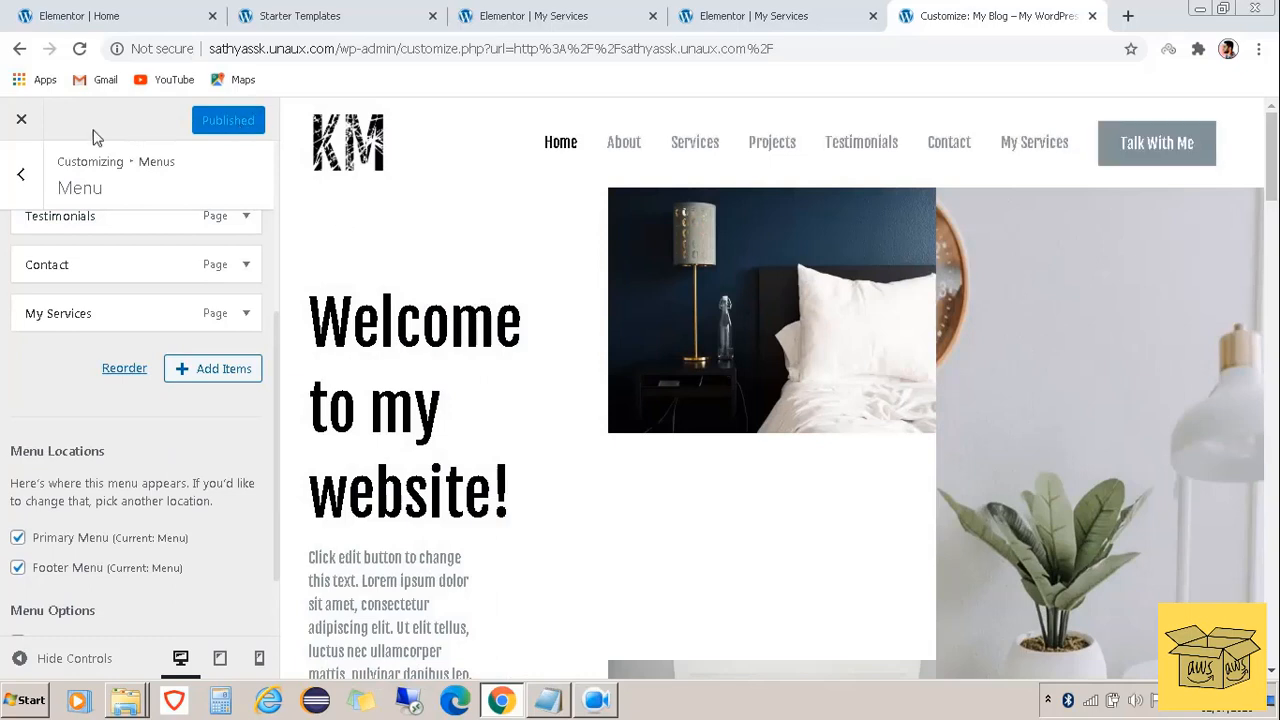
click(21, 124)
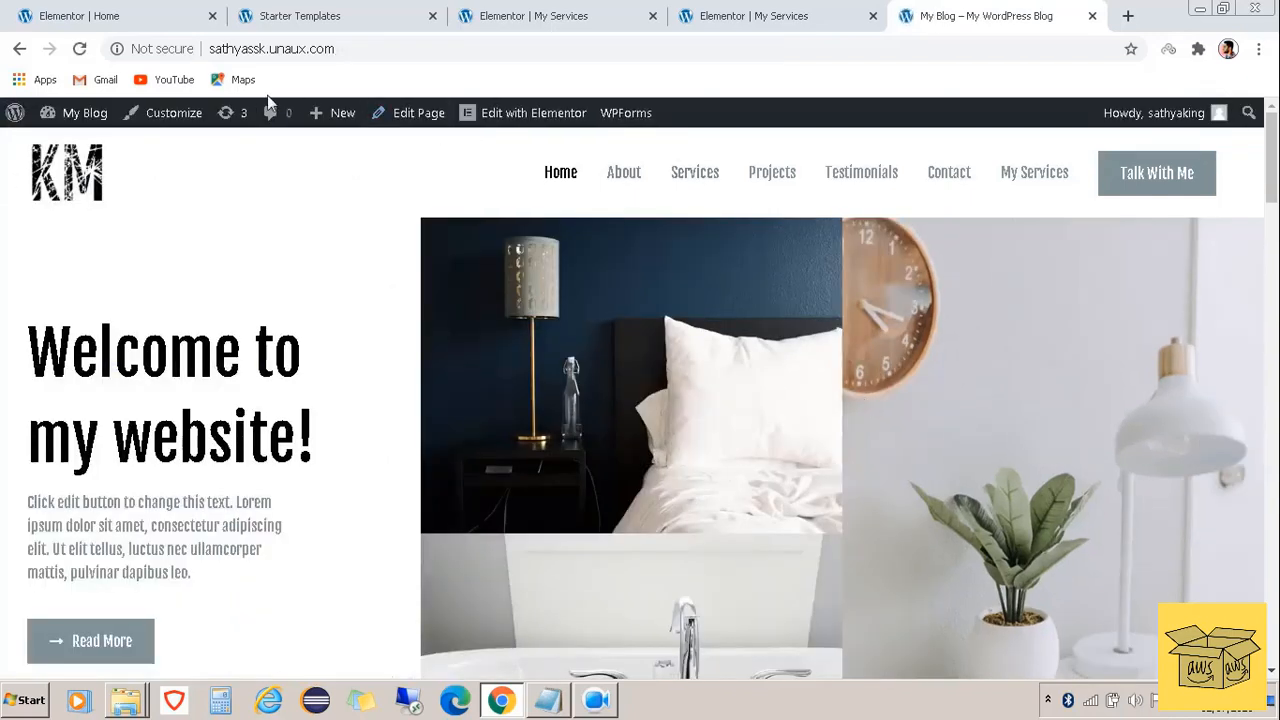
Reload the homepage and open My Services from its updated menu
click(79, 48)
click(1036, 182)
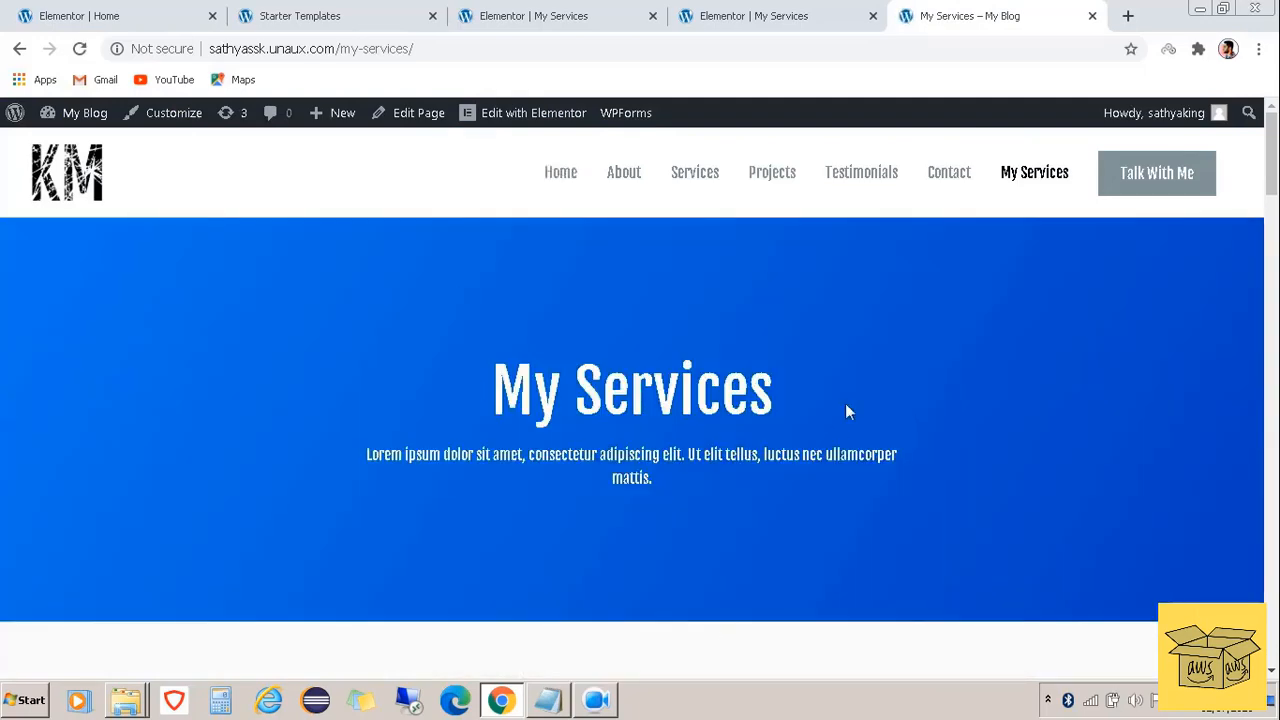
scroll(917, 398, down, 8)
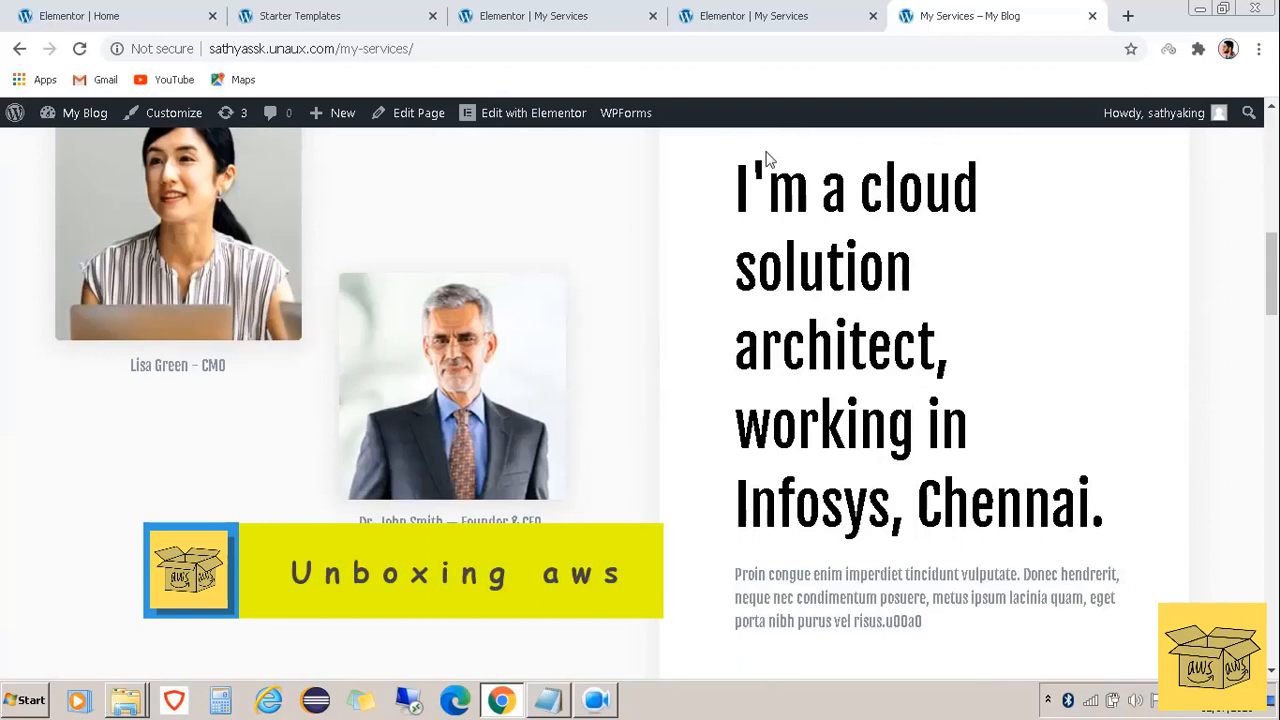
Close the leftover editor and Starter Templates tabs and reopen My Services in Elementor
click(183, 15)
click(210, 16)
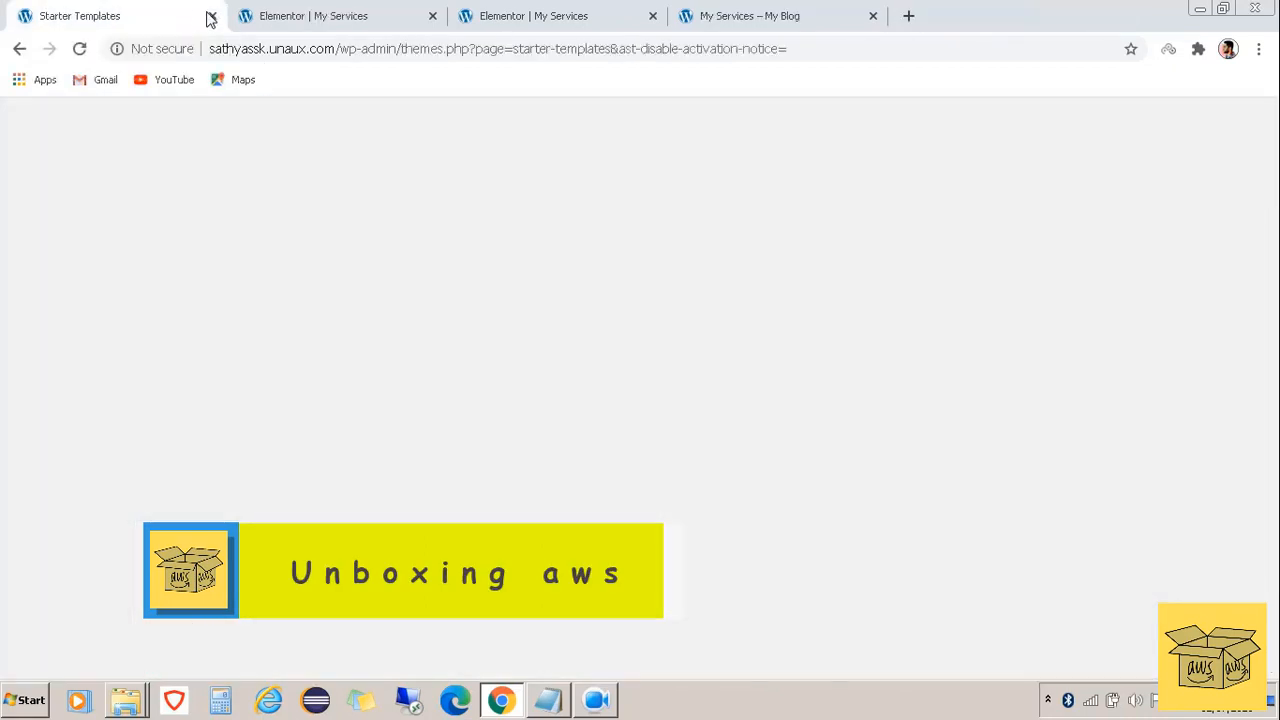
click(210, 16)
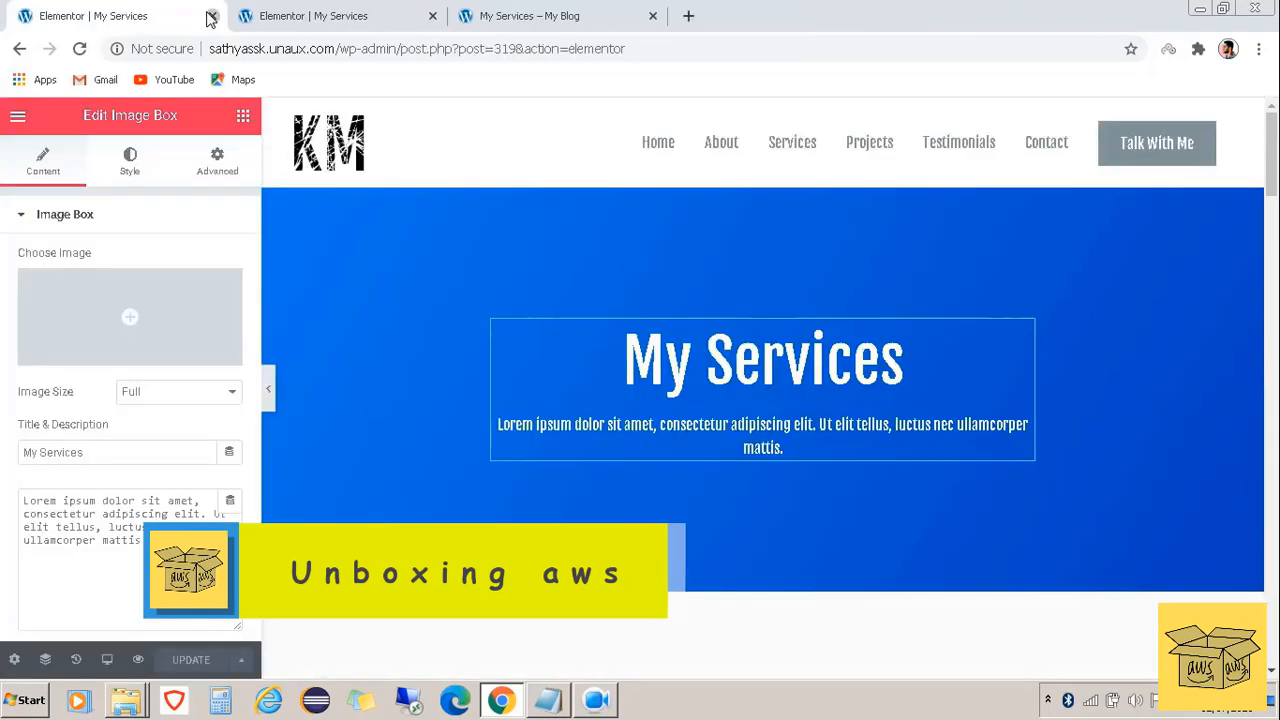
click(210, 16)
click(210, 16)
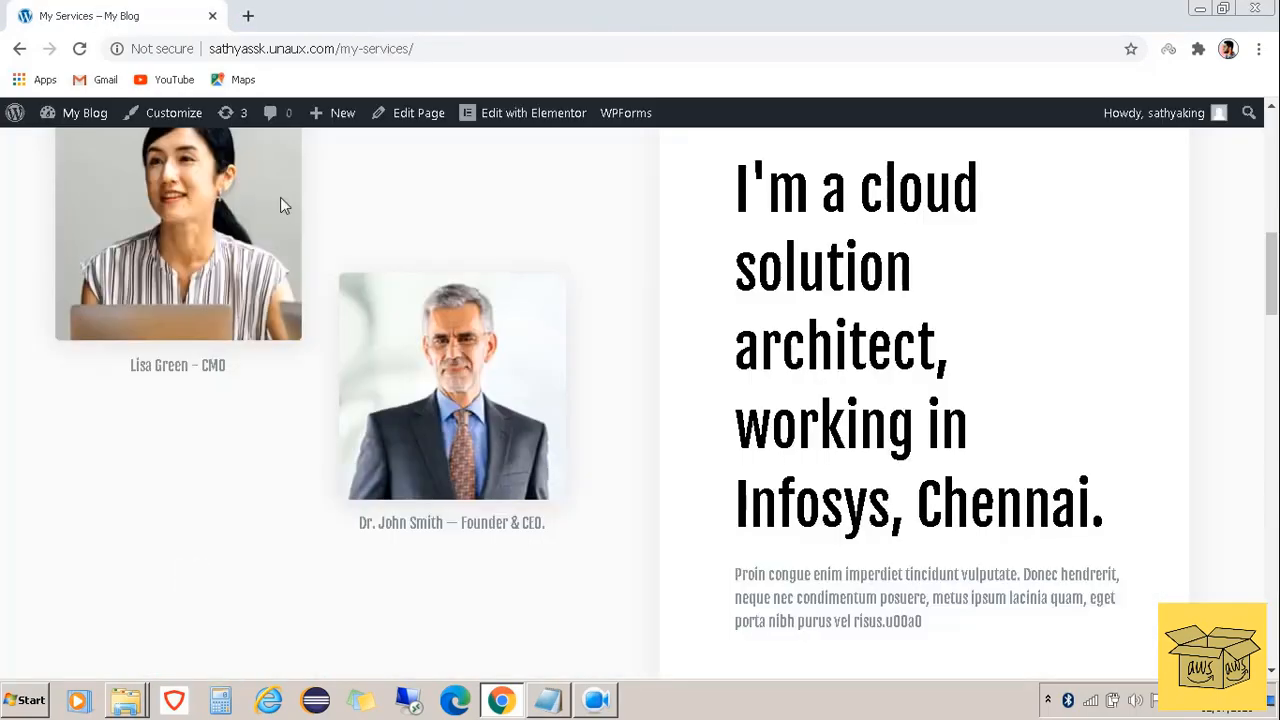
scroll(851, 377, up, 10)
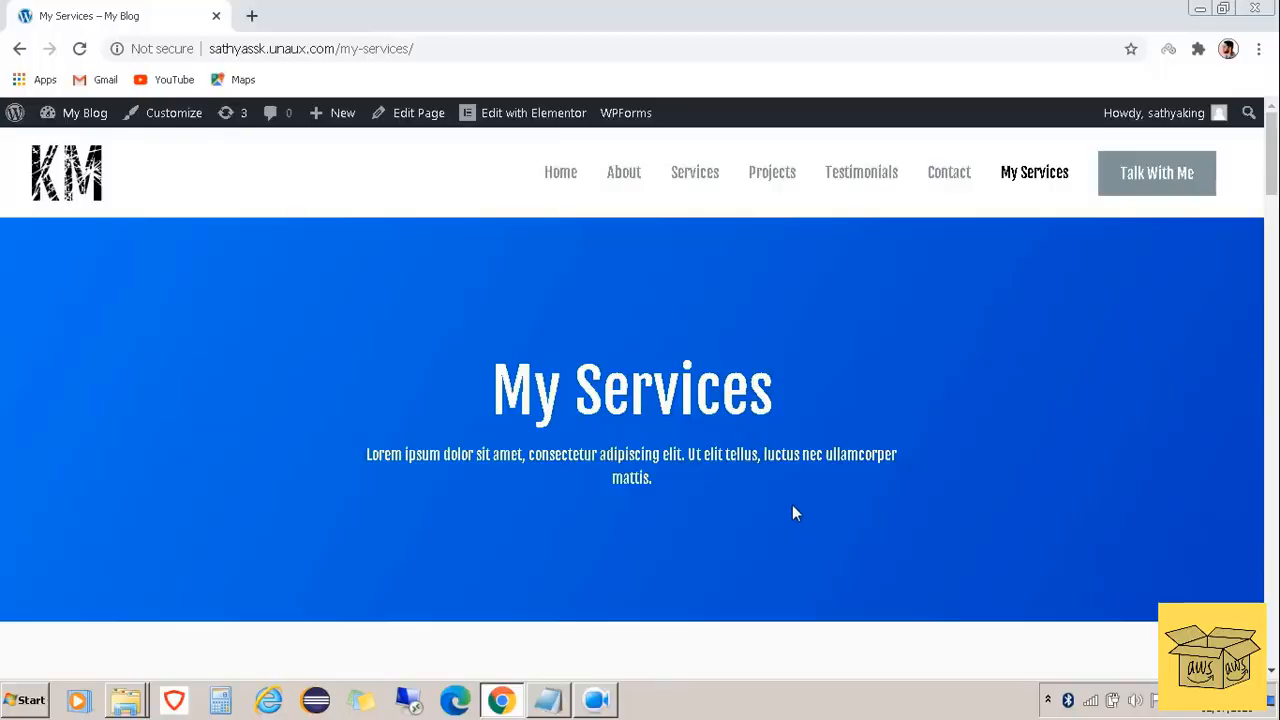
click(545, 113)
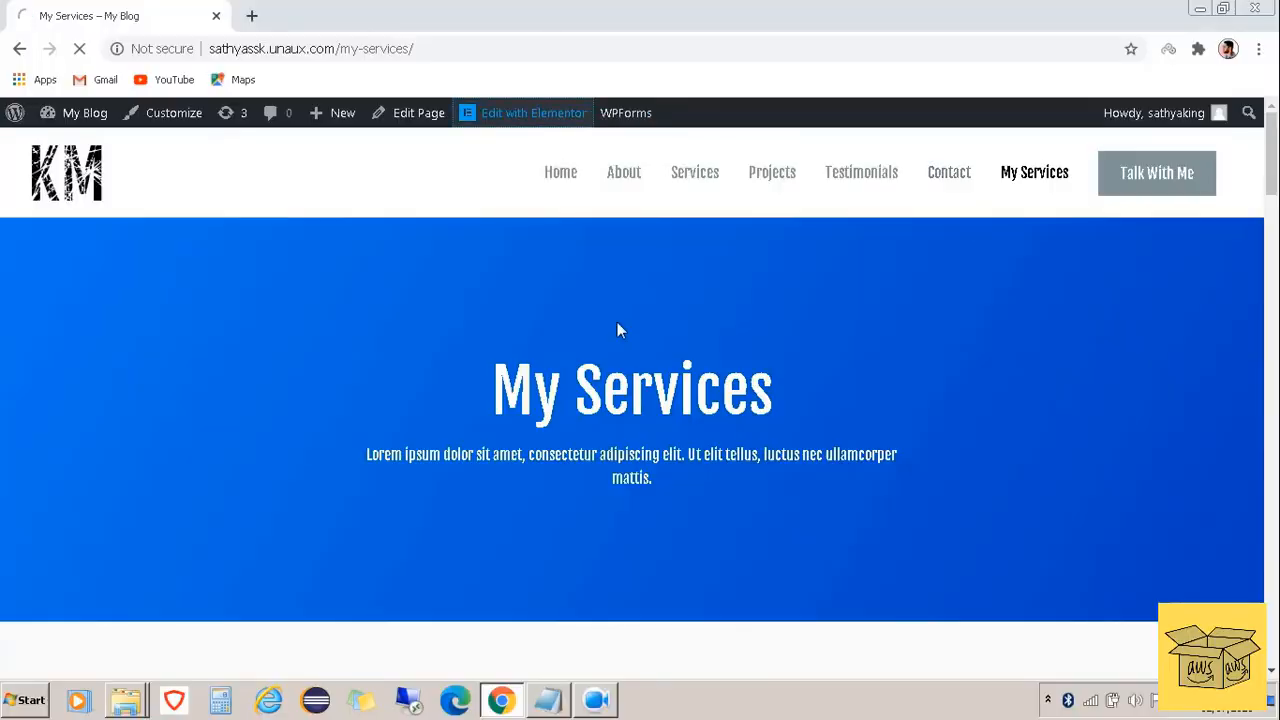
Replace the hero subtitle with 'Like, share and comment on my video' plus a YouTube subscribe line for Tech videos
click(785, 450)
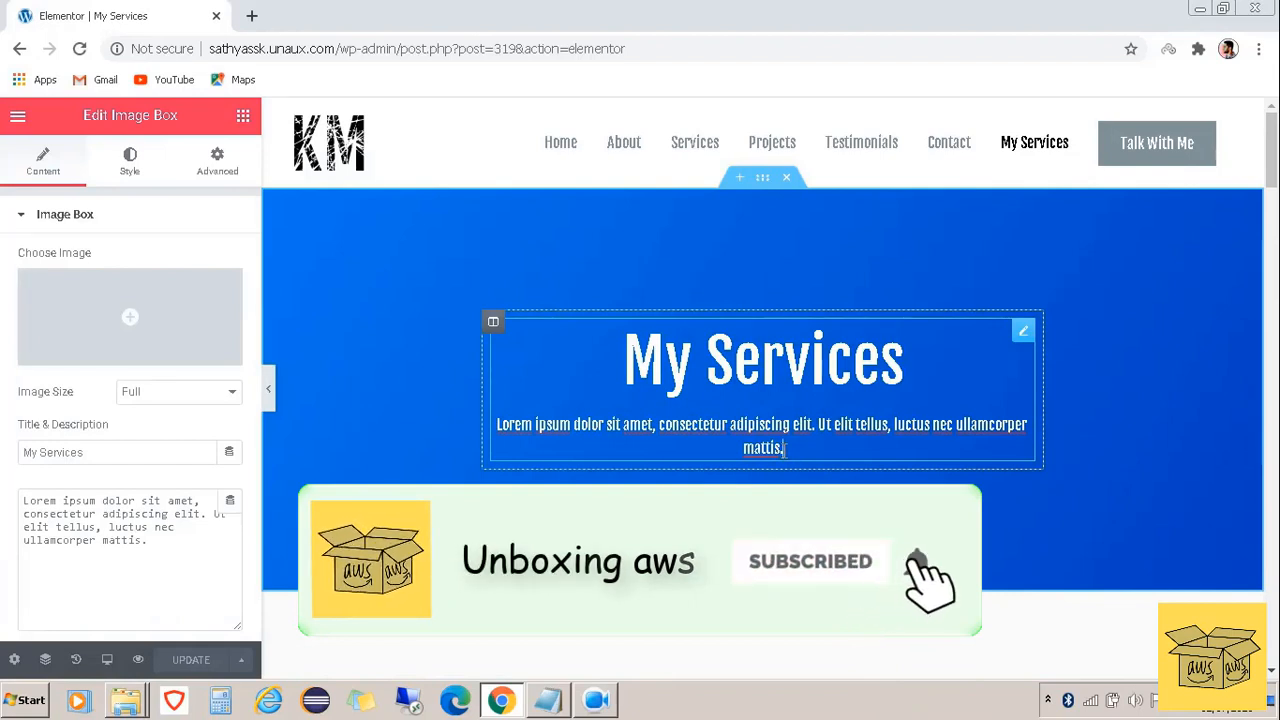
key(BackSpace)
key(BackSpace)
key(BackSpace)
key(BackSpace)
key(BackSpace)
key(BackSpace)
key(BackSpace)
key(BackSpace)
key(BackSpace)
key(BackSpace)
key(BackSpace)
key(BackSpace)
key(BackSpace)
key(BackSpace)
key(BackSpace)
key(BackSpace)
key(BackSpace)
key(BackSpace)
key(BackSpace)
key(BackSpace)
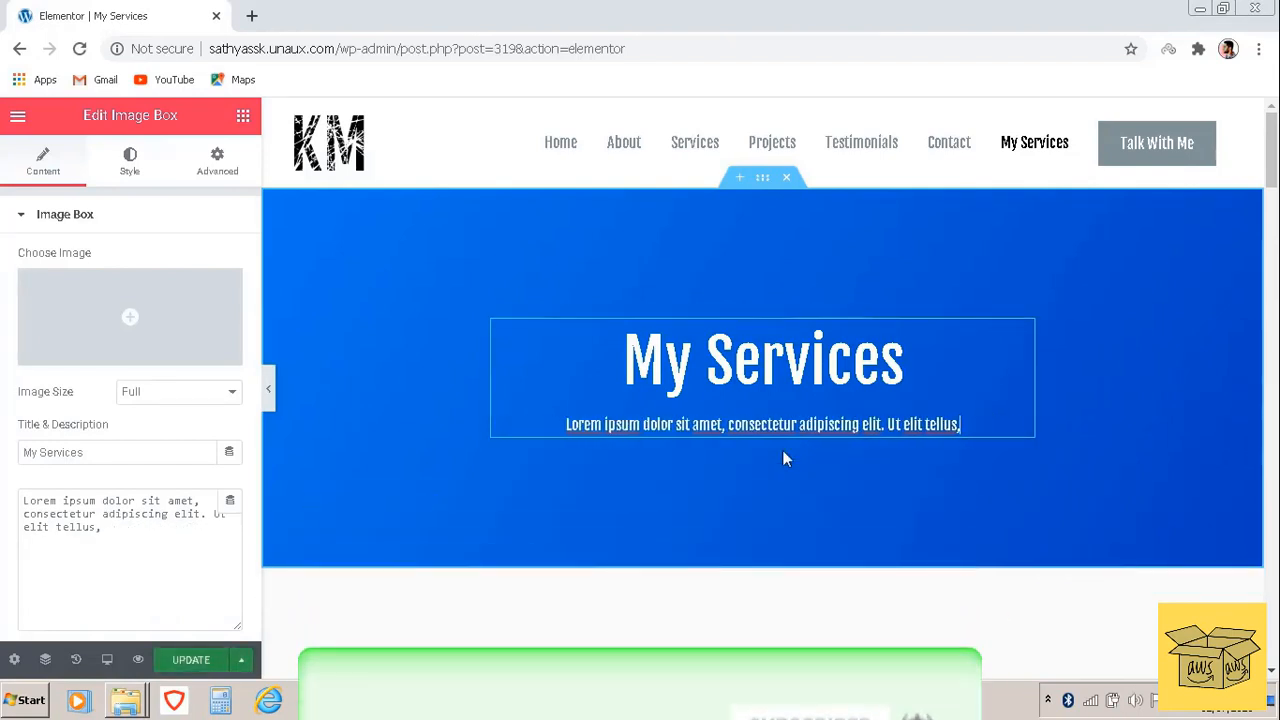
key(BackSpace)
key(BackSpace)
key(BackSpace)
key(BackSpace)
key(BackSpace)
key(BackSpace)
key(BackSpace)
key(BackSpace)
key(BackSpace)
key(BackSpace)
key(BackSpace)
key(BackSpace)
key(BackSpace)
key(BackSpace)
key(BackSpace)
key(BackSpace)
key(BackSpace)
key(BackSpace)
key(BackSpace)
key(BackSpace)
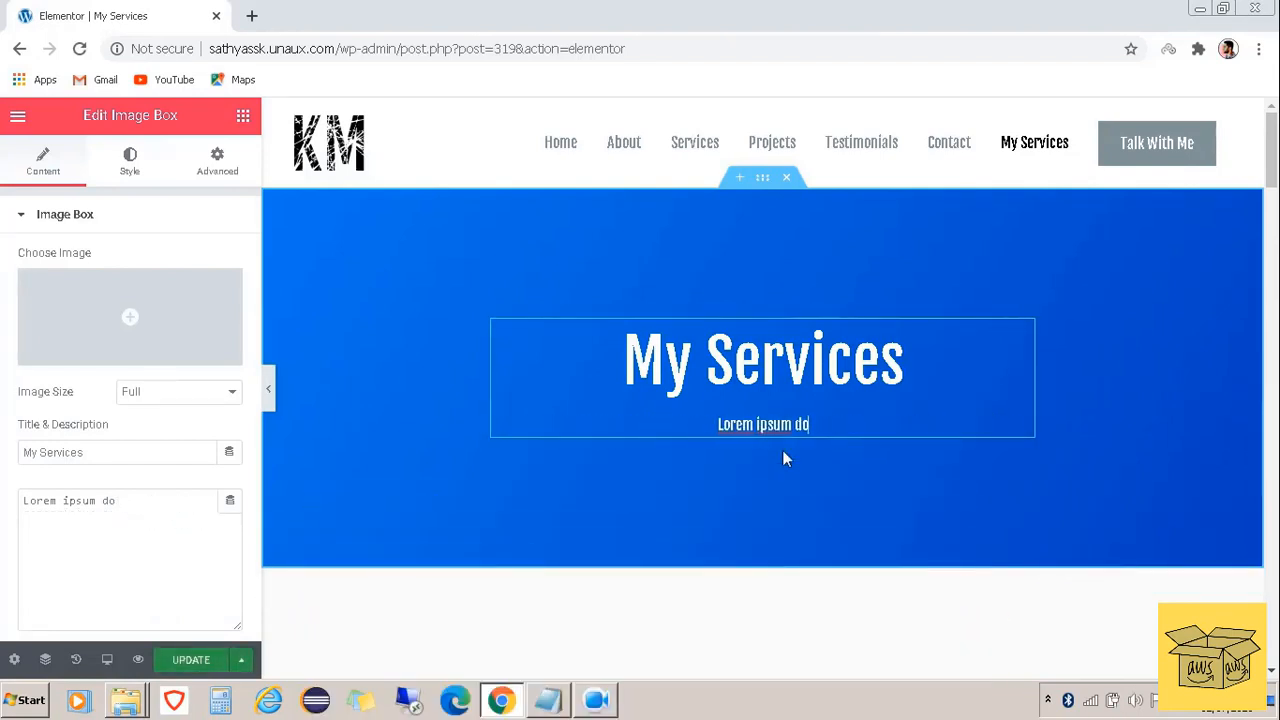
key(BackSpace)
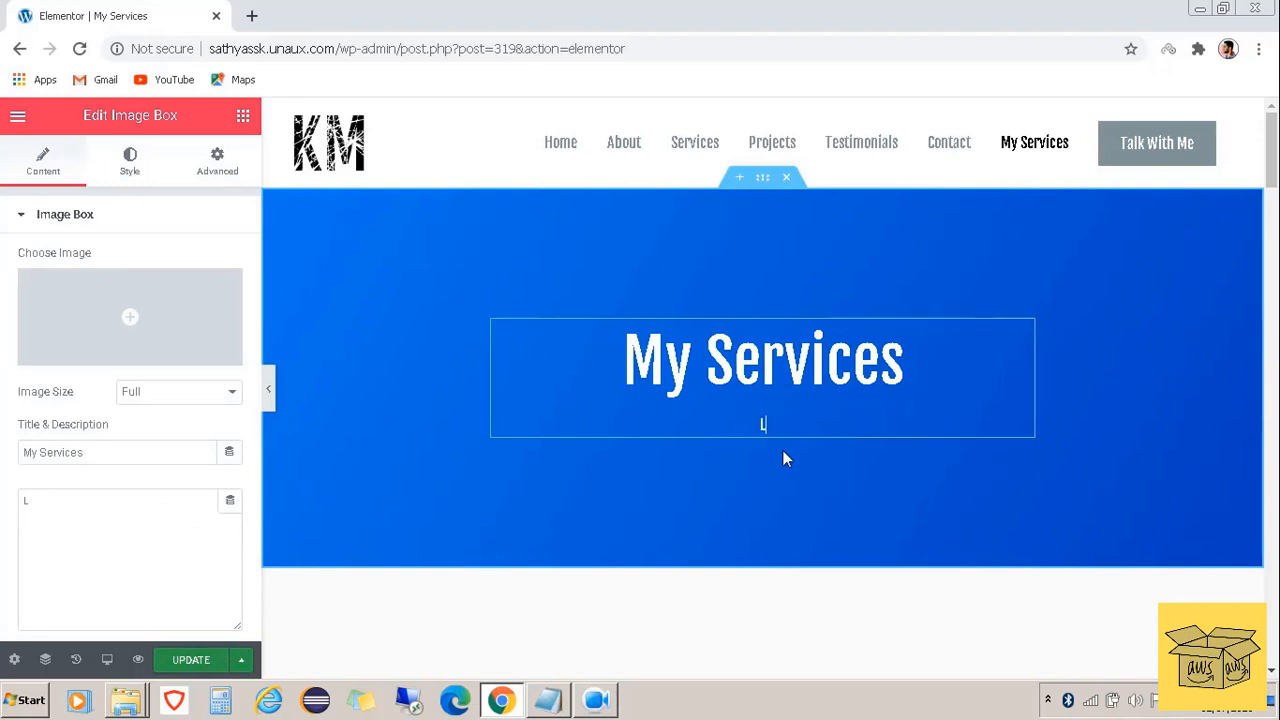
text(Like, share a)
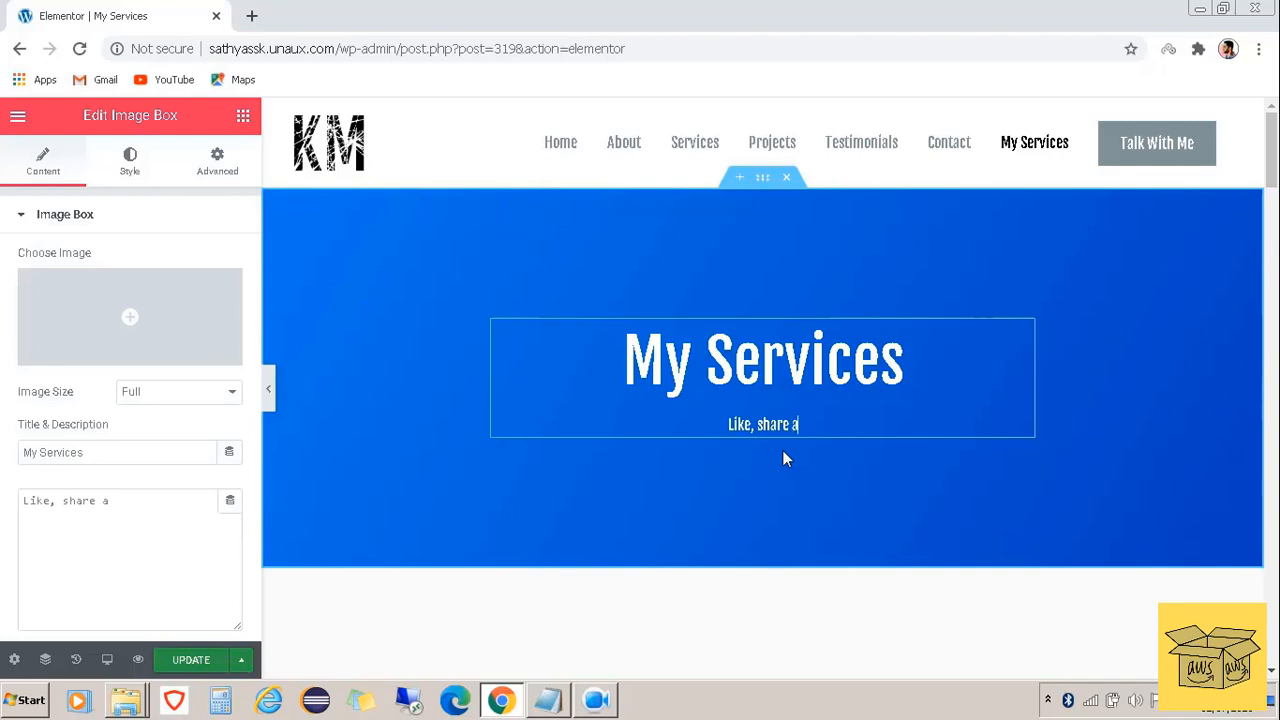
text(nd commen)
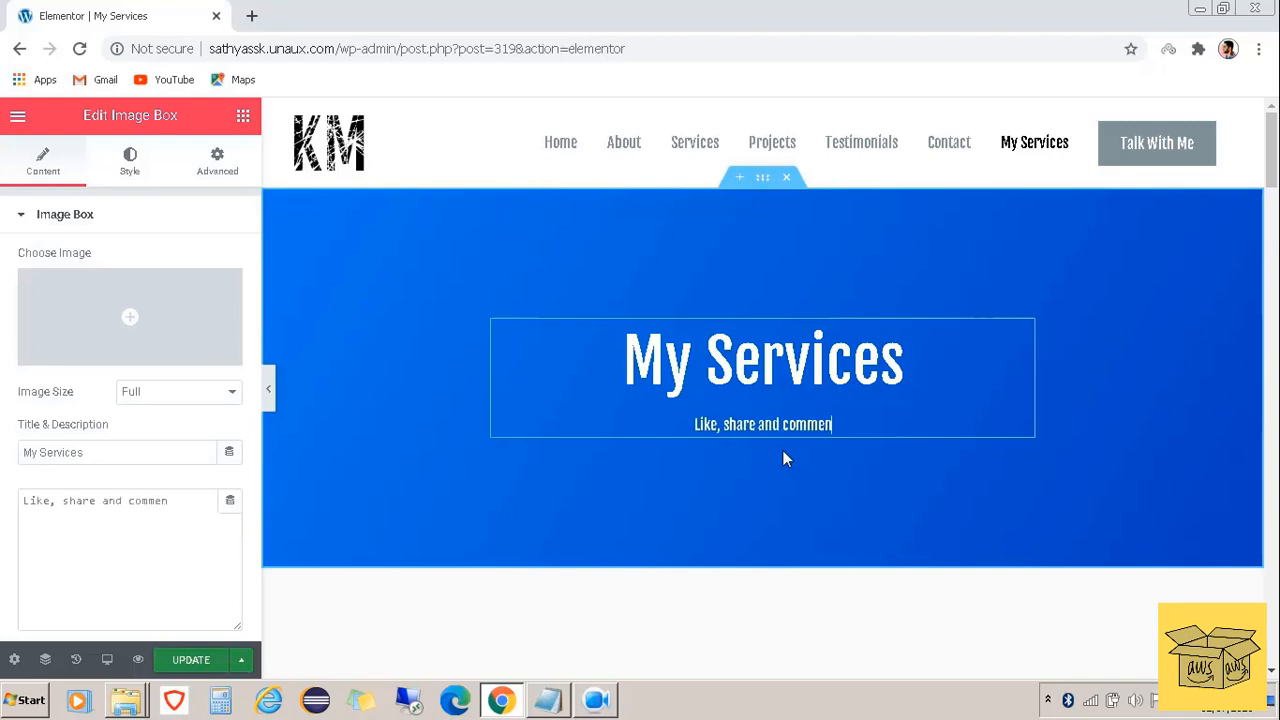
text(t on )
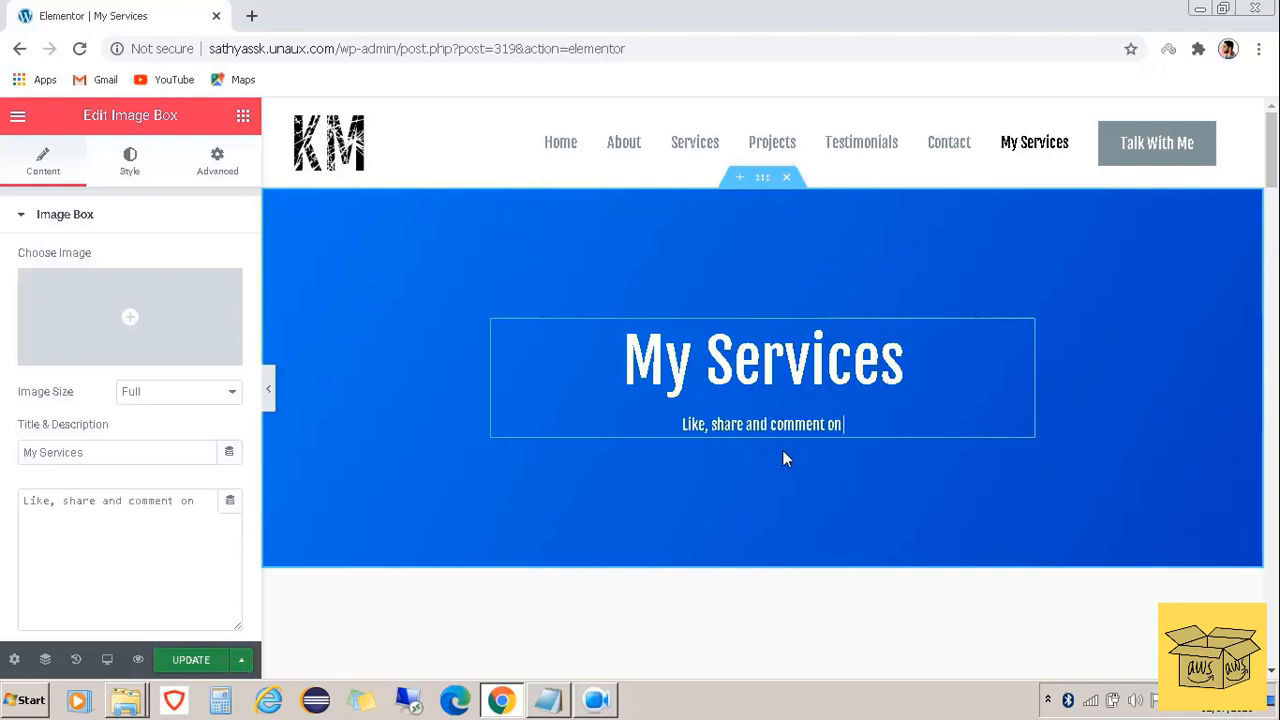
text(my video)
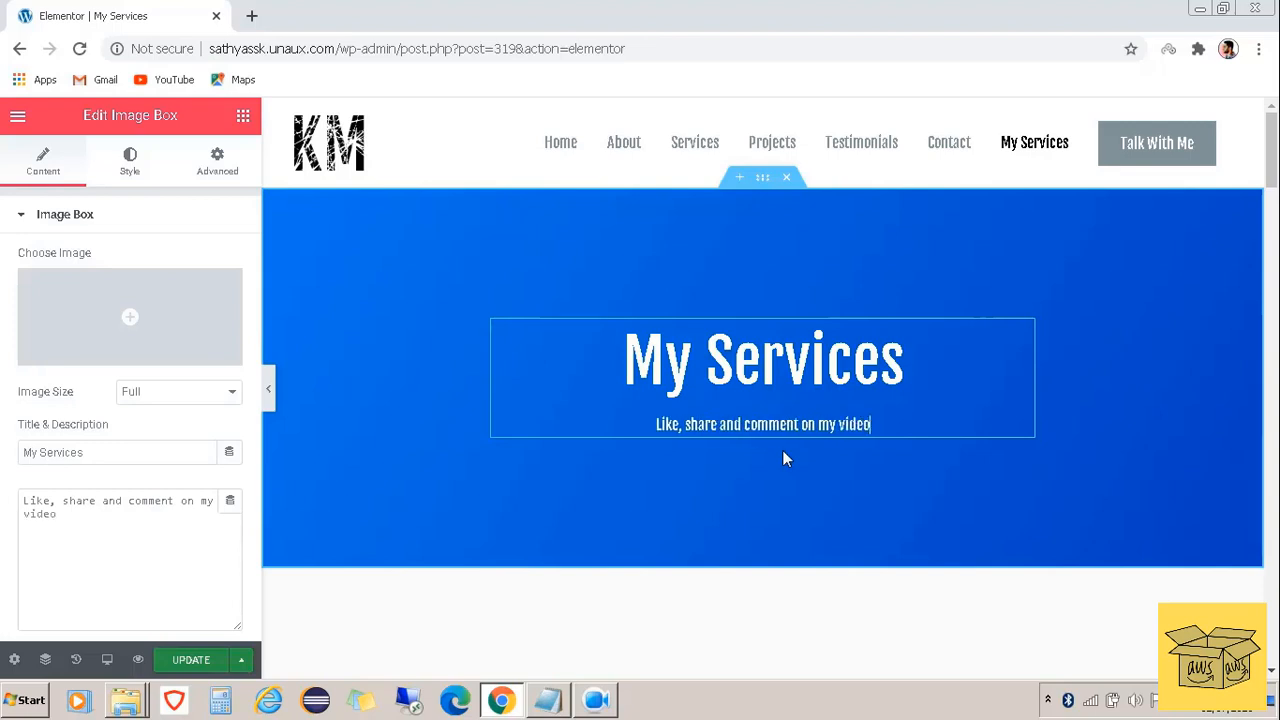
key(Return)
key(Return)
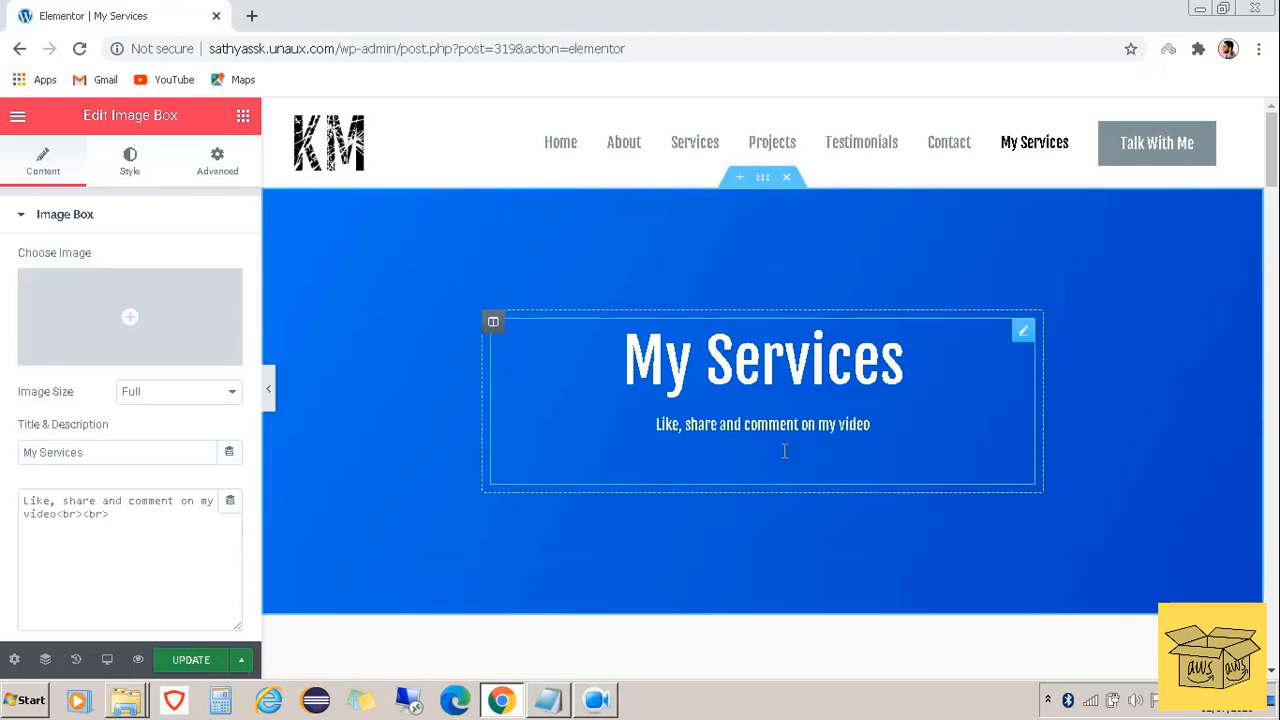
text(Alos S)
key(BackSpace)
key(BackSpace)
text(SUbscribe to )
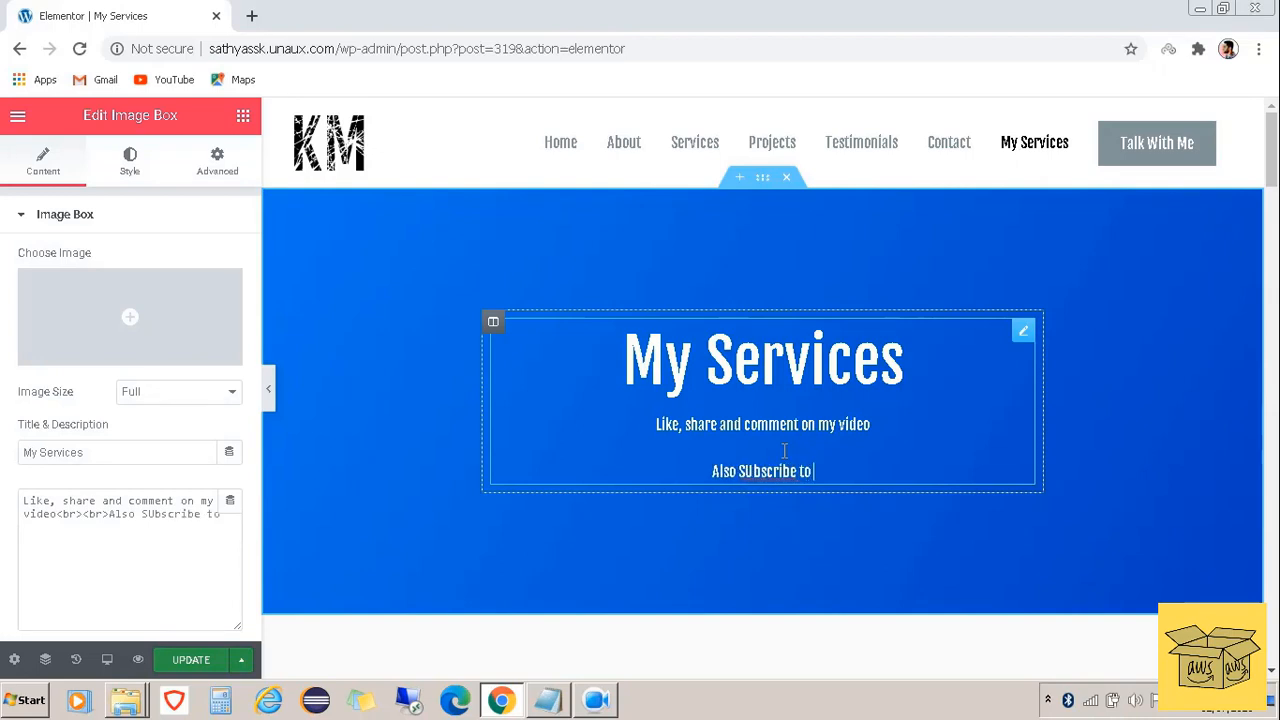
text(my Y)
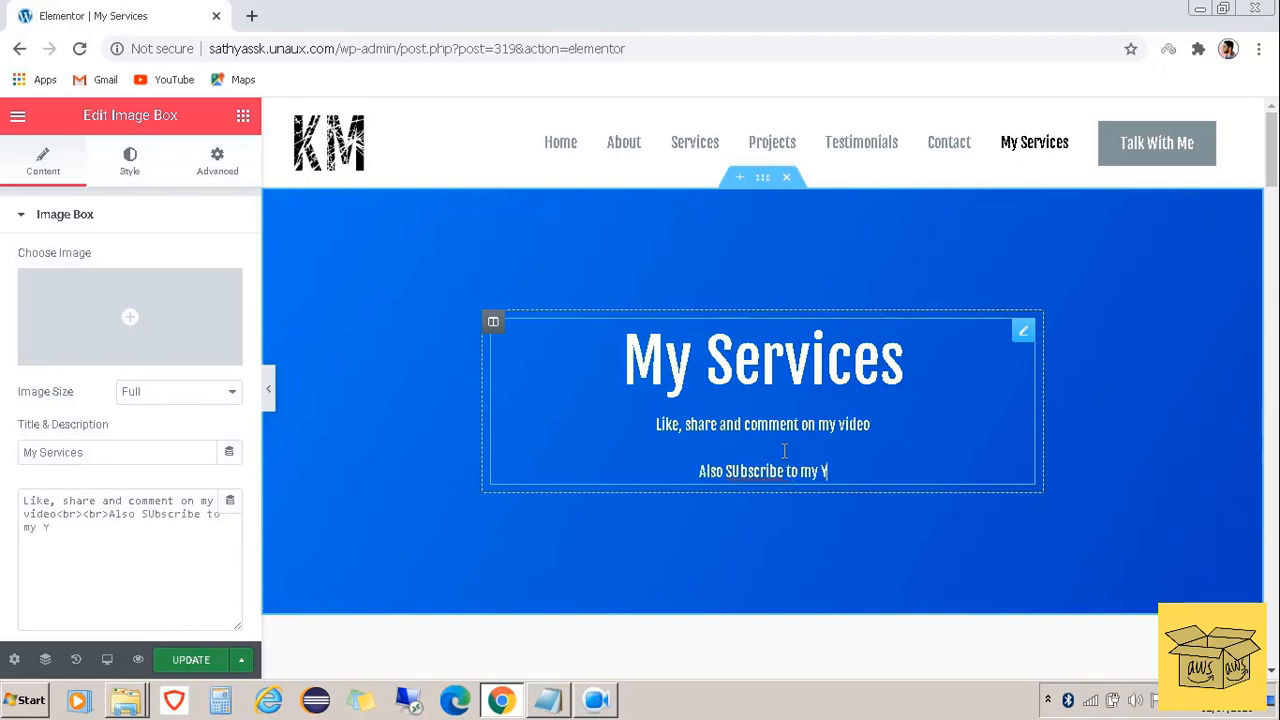
text(outu)
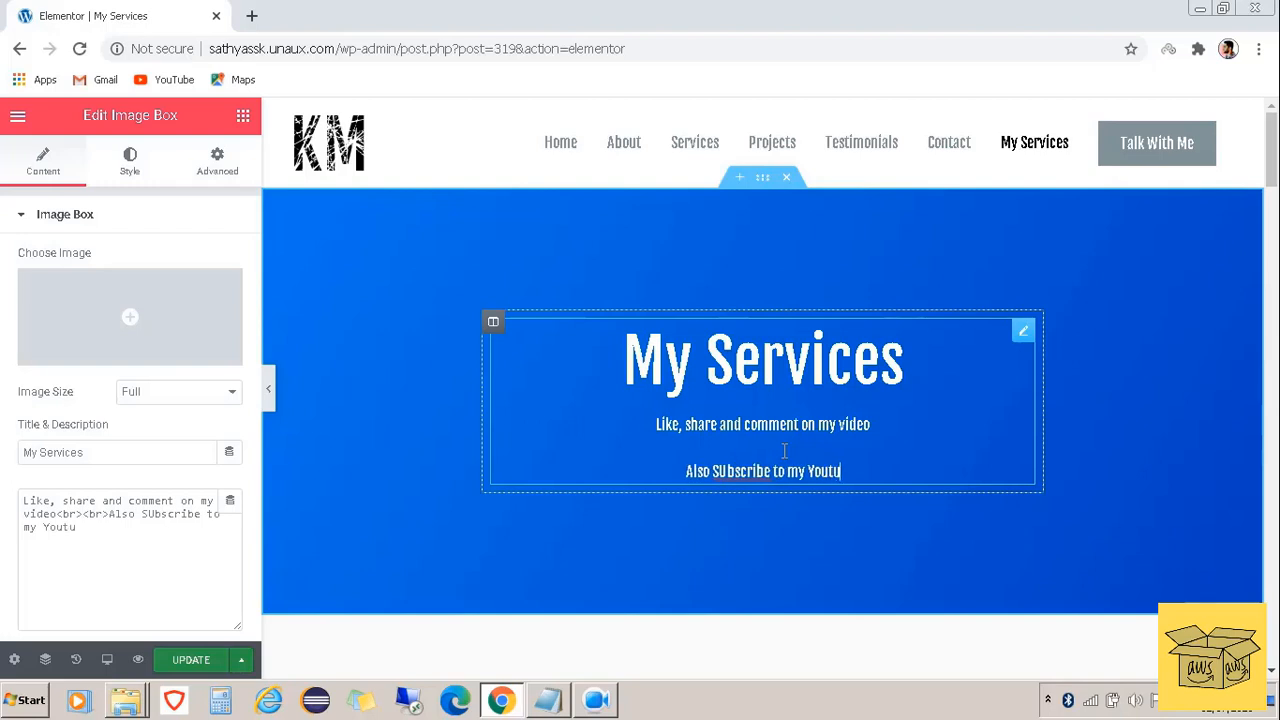
text(be Channe)
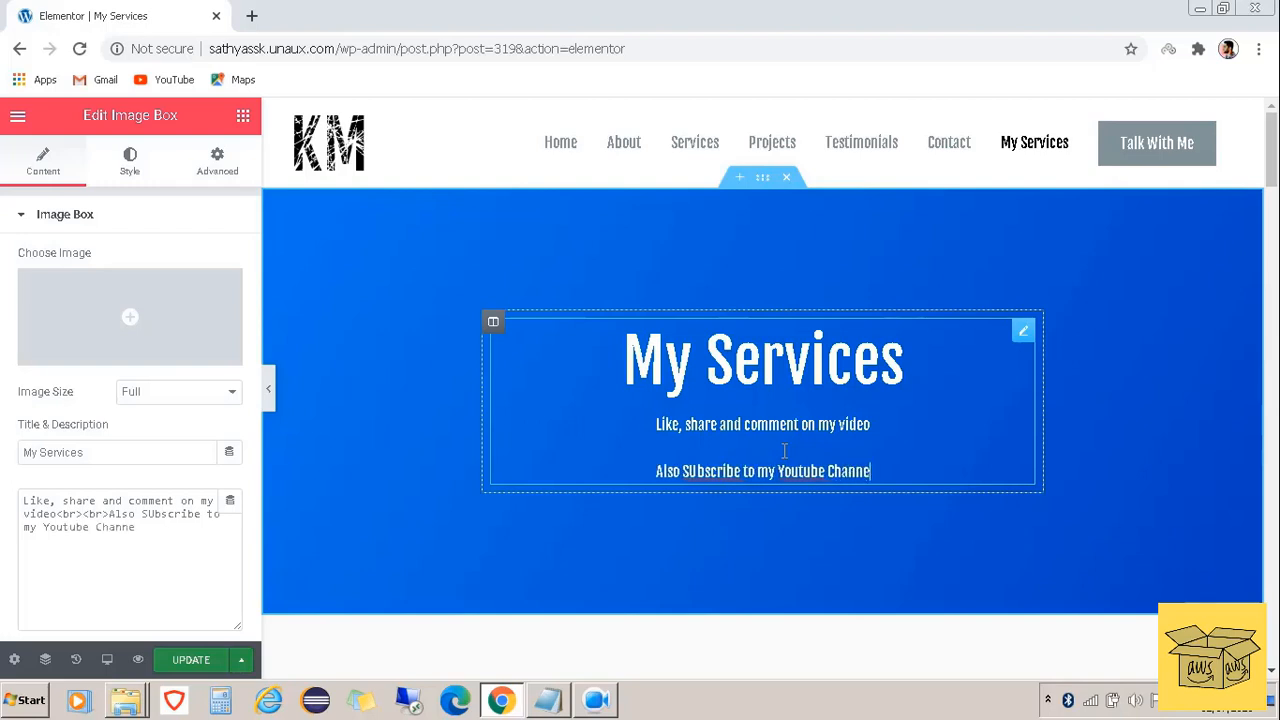
text(l fo)
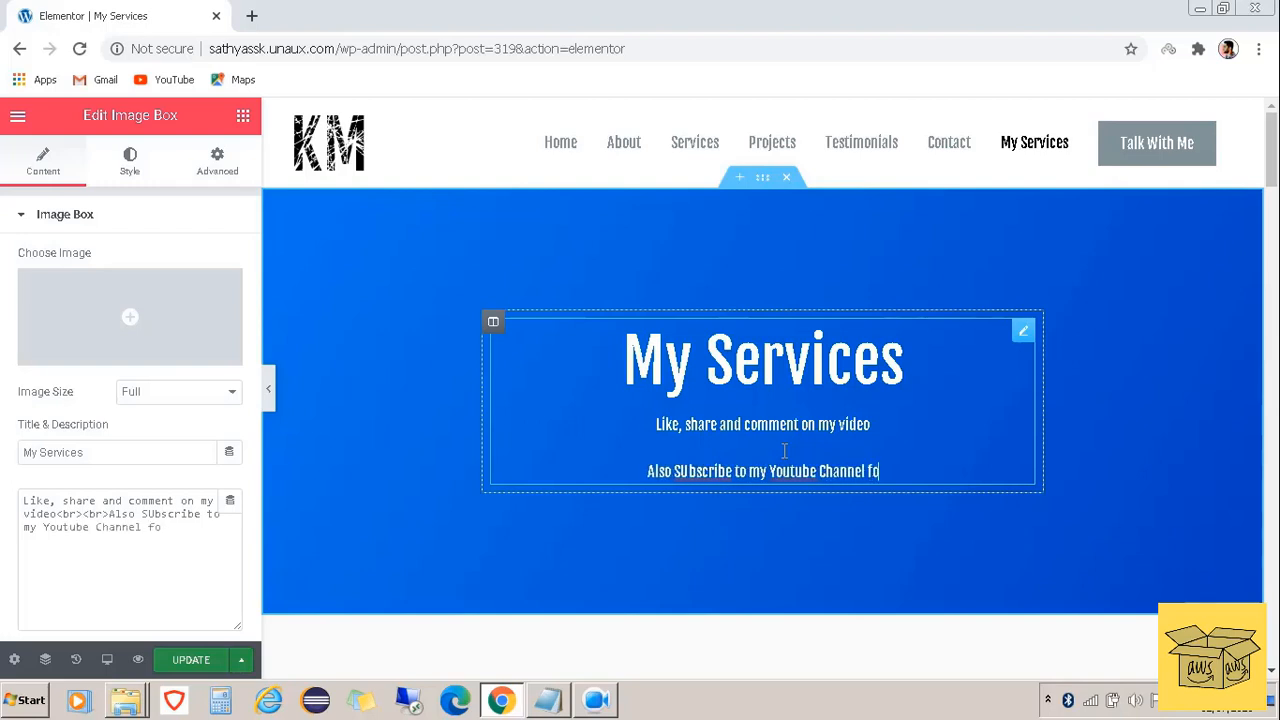
text(r more )
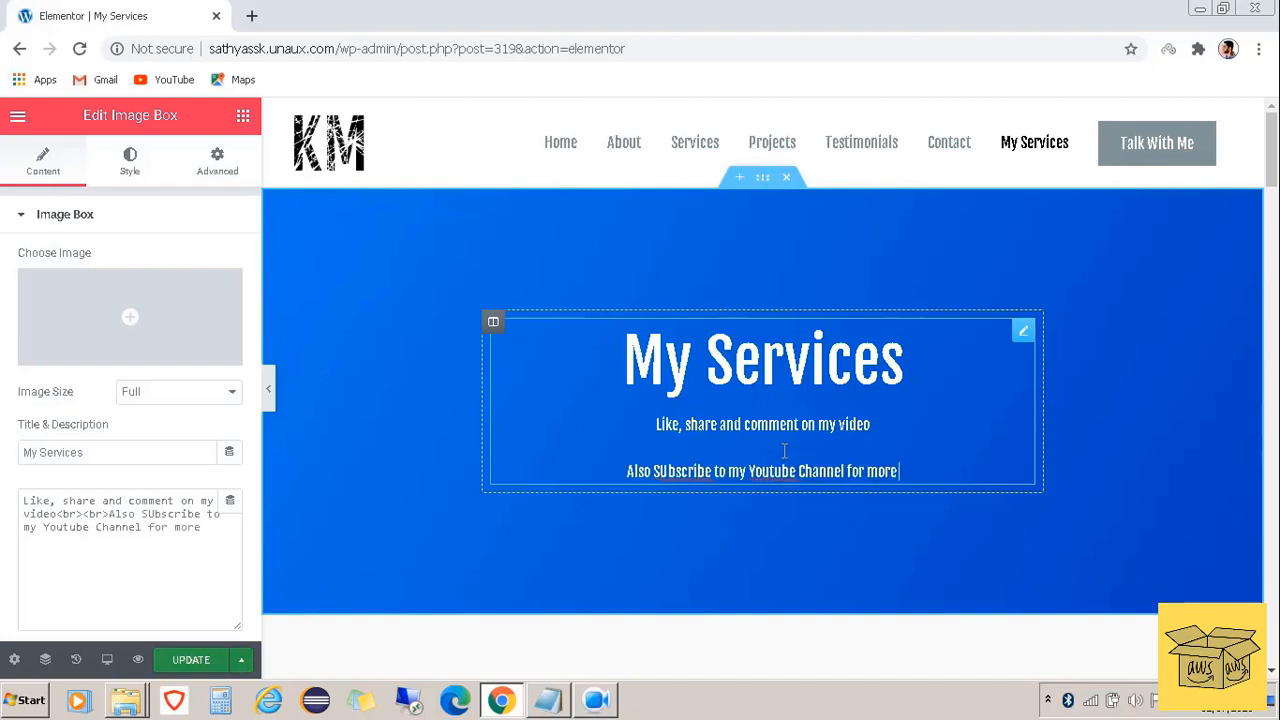
text(intere)
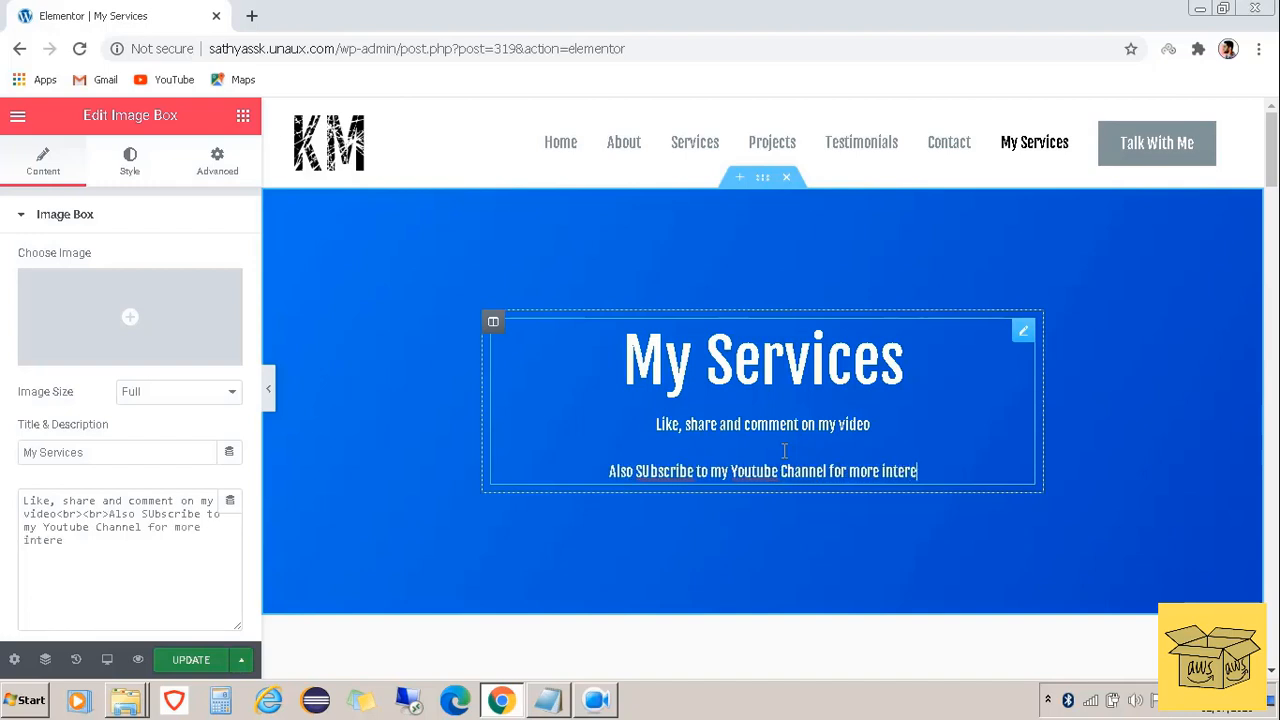
text(sting)
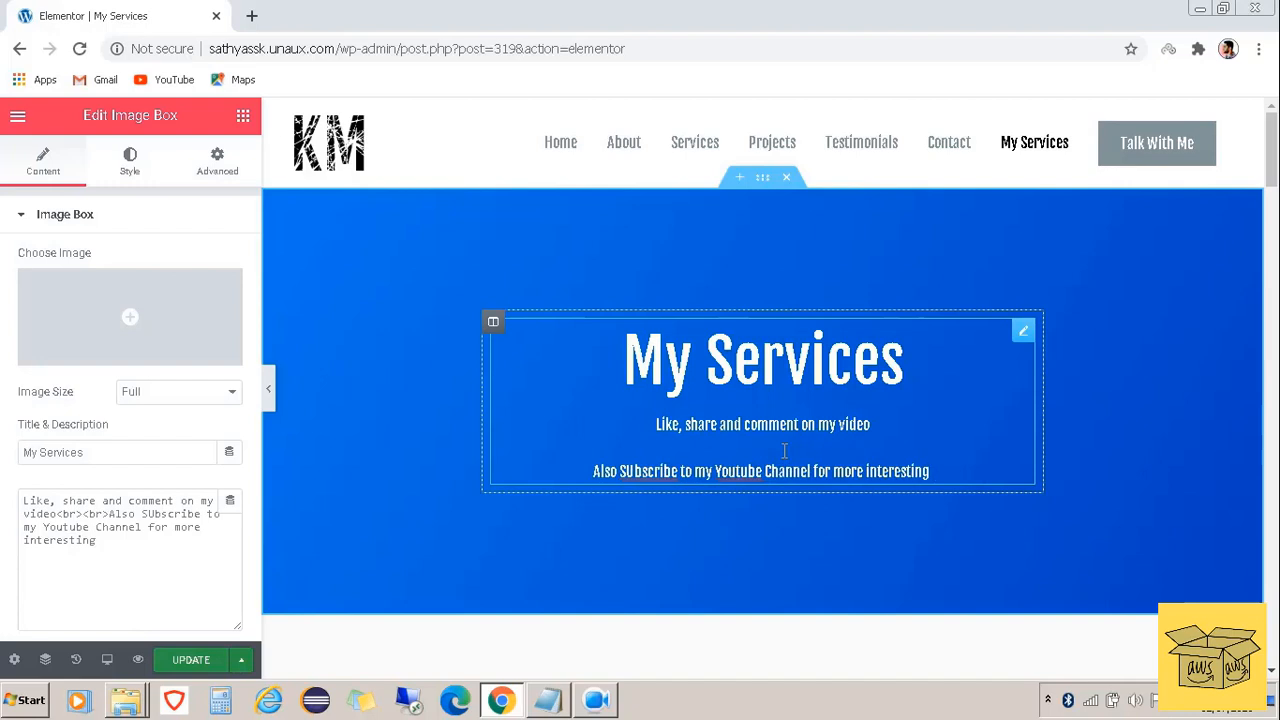
text( Tech v)
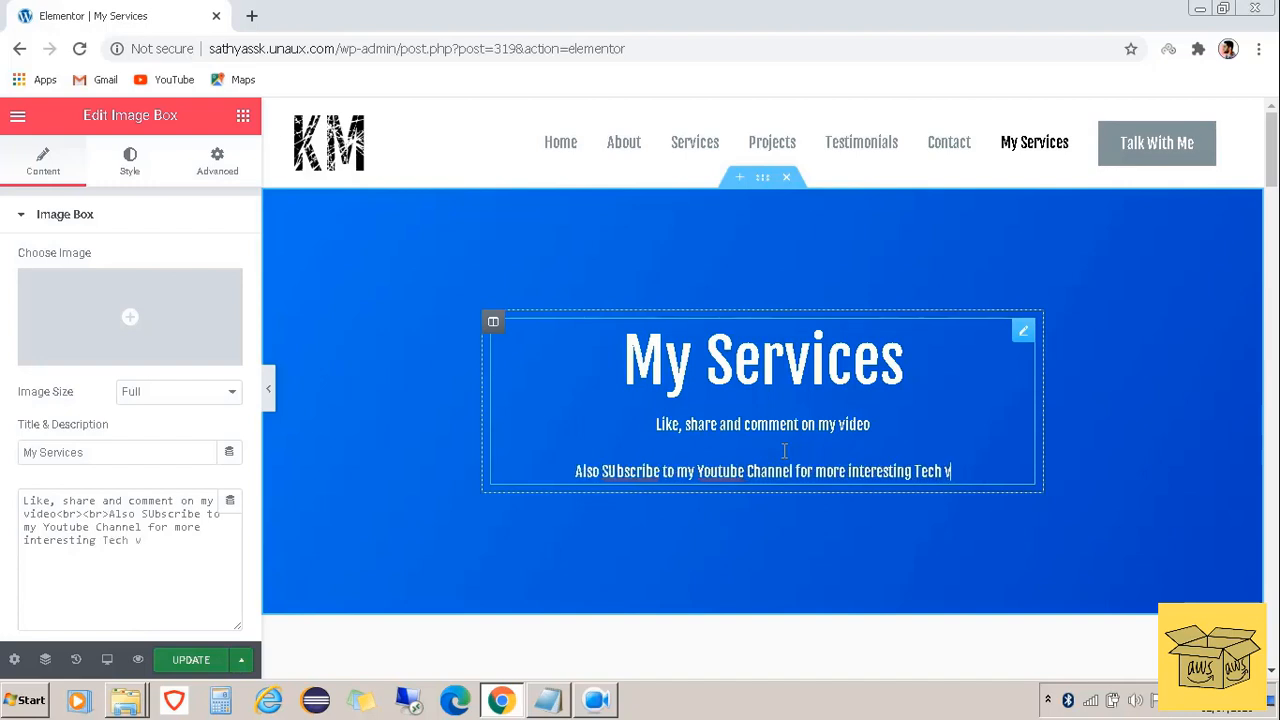
text(ideos....)
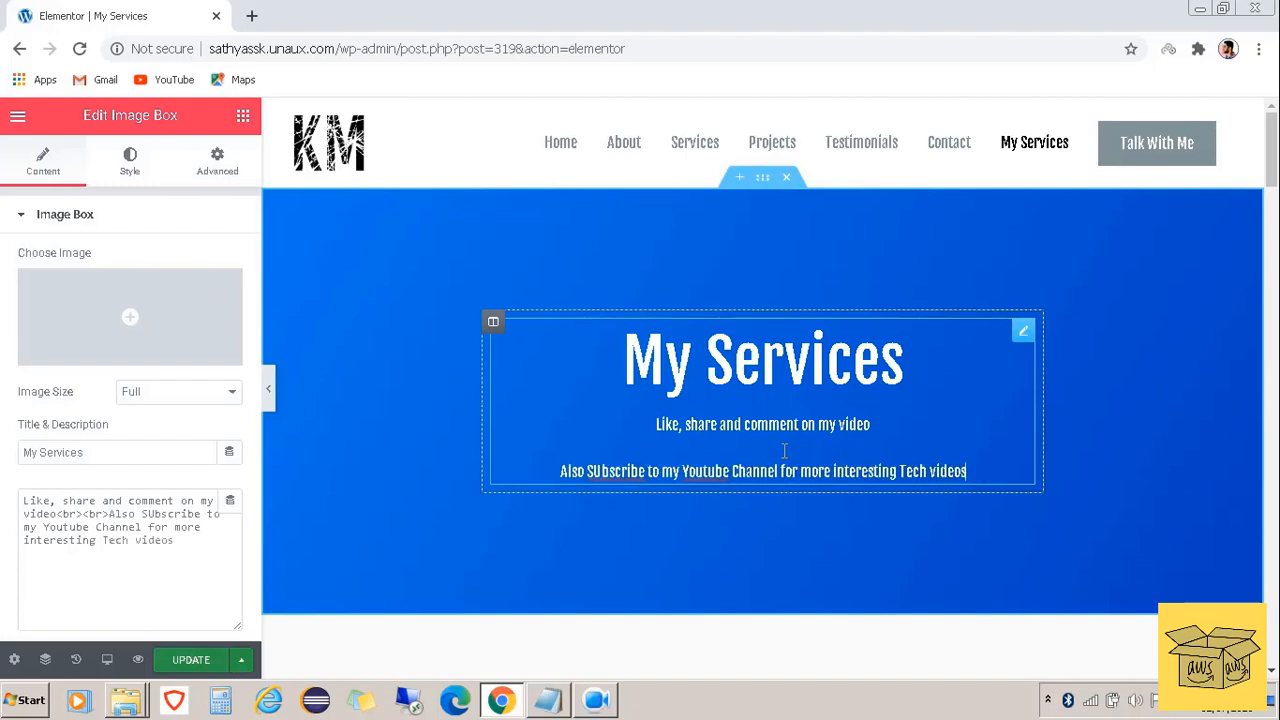